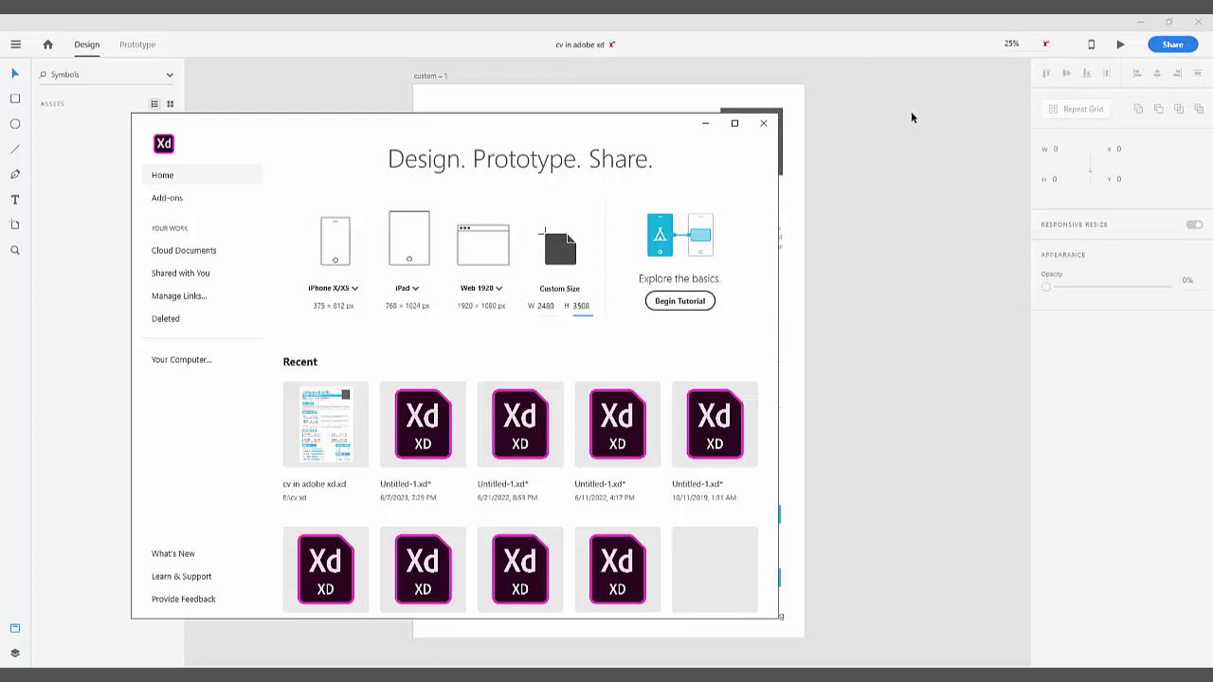
Step: Create a new document with a custom 2480 × 3508 artboard, maximize its window and select the centred artboard
{"action": "left_click", "coordinate": [556, 254]}
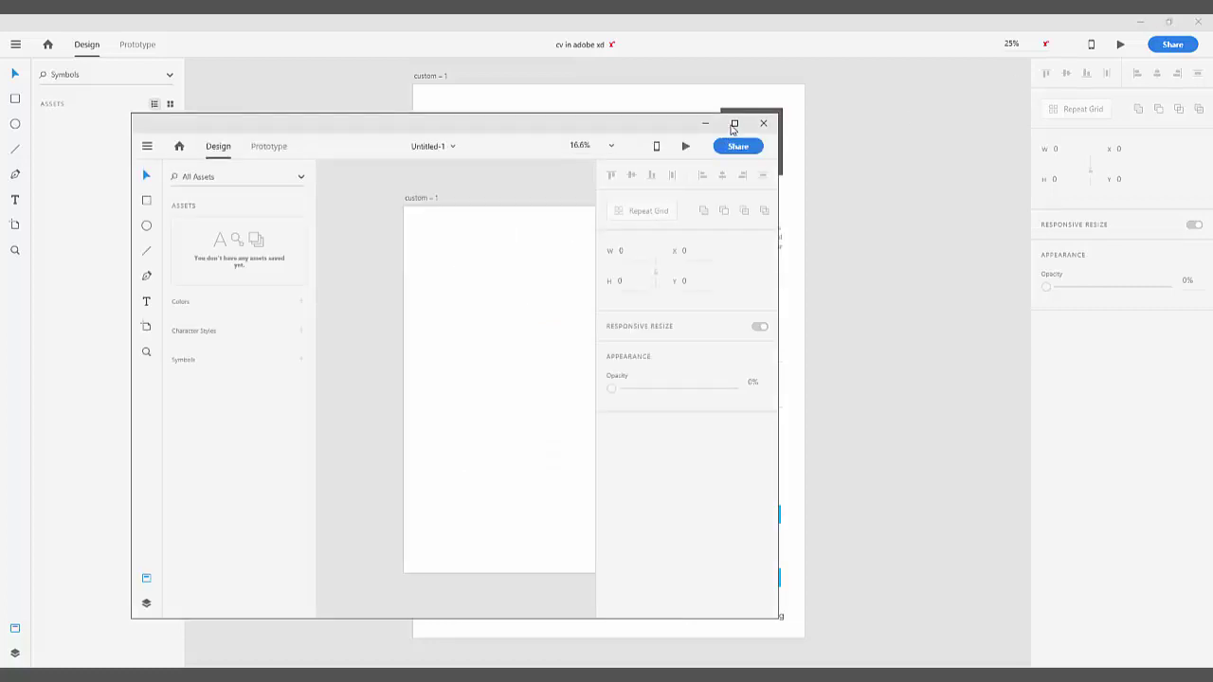
{"action": "left_click", "coordinate": [735, 124]}
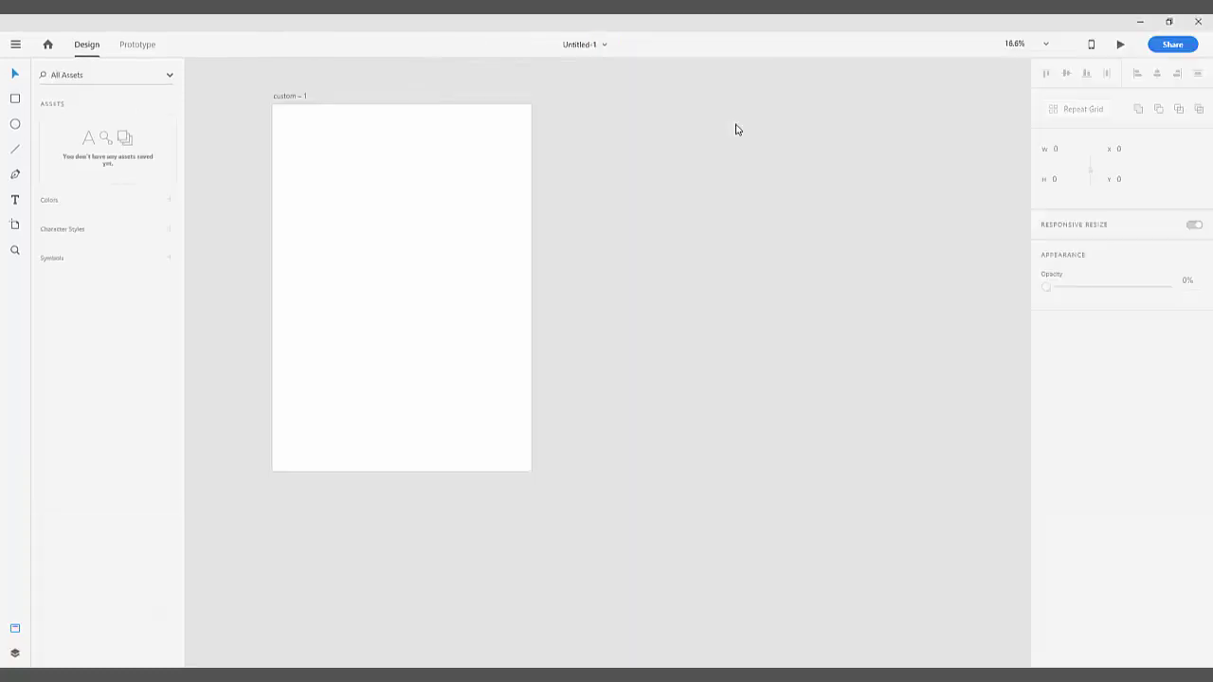
{"action": "left_click_drag", "start_coordinate": [633, 235], "coordinate": [804, 289]}
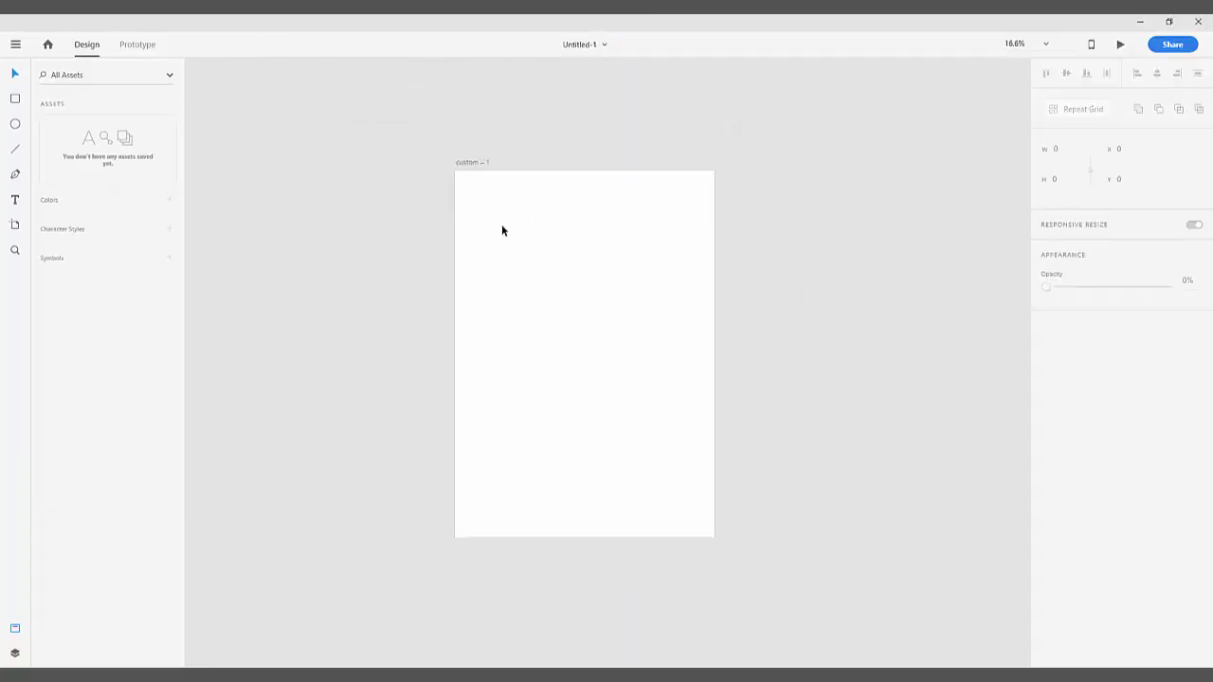
{"action": "left_click", "coordinate": [487, 252]}
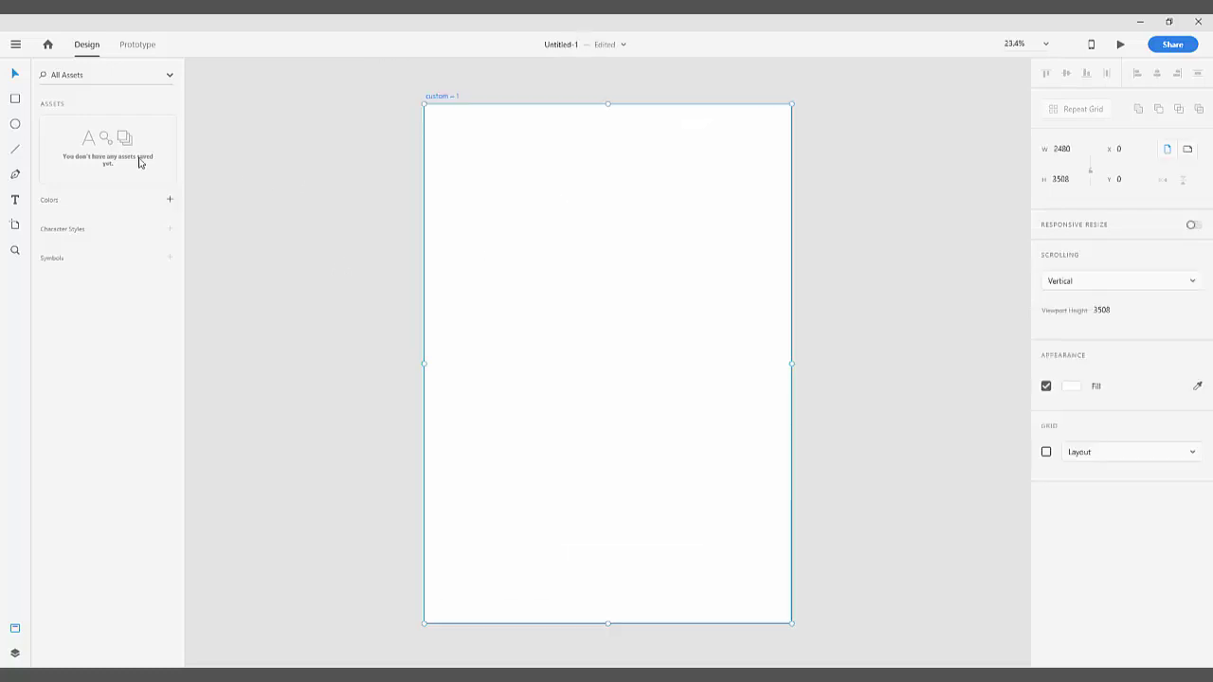
Step: Draw a rectangle about 402 × 448 near the artboard's upper-right corner and shift it slightly inward
{"action": "left_click", "coordinate": [14, 100]}
{"action": "left_click_drag", "start_coordinate": [721, 127], "coordinate": [780, 194]}
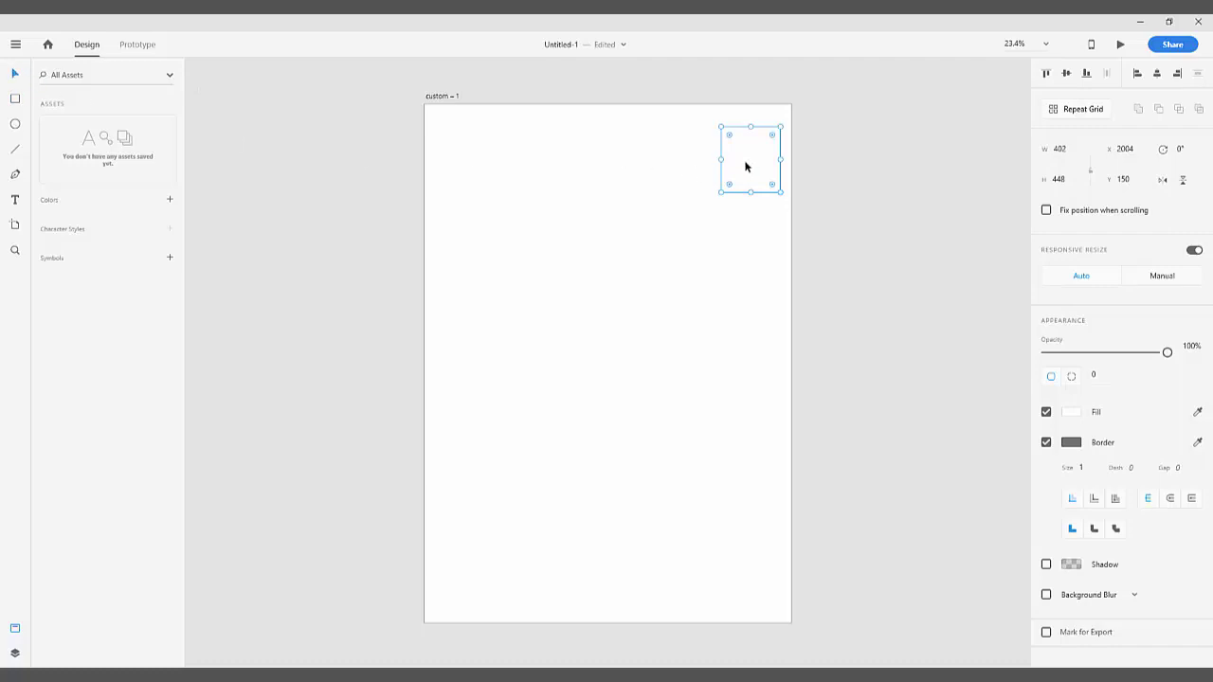
{"action": "left_click_drag", "start_coordinate": [744, 166], "coordinate": [727, 169]}
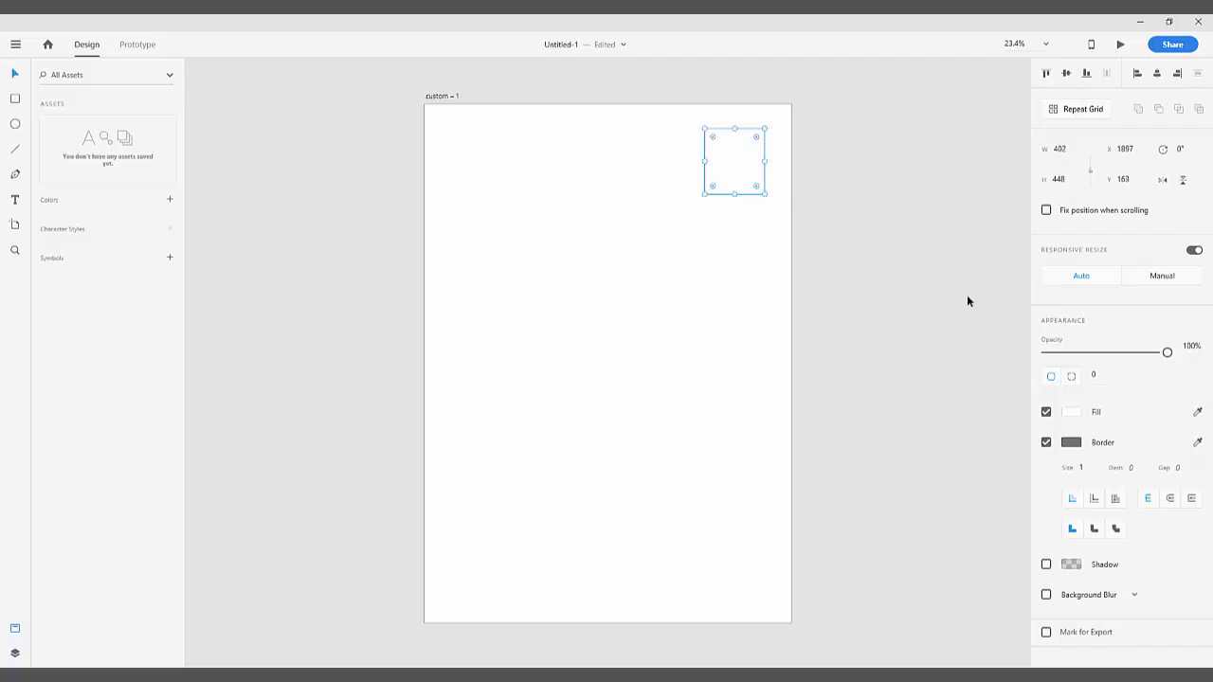
Step: Fill the rectangle with dark grey #4A4646 and remove its border
{"action": "left_click", "coordinate": [1071, 411]}
{"action": "left_click", "coordinate": [886, 414]}
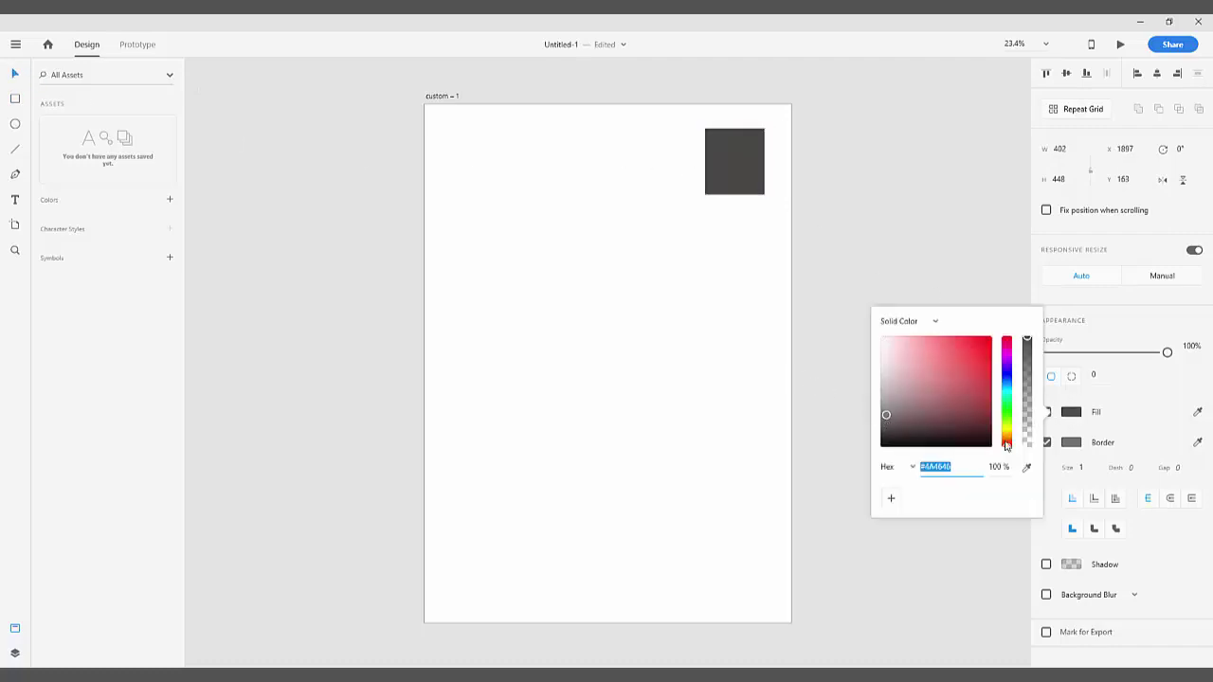
{"action": "key", "text": "Escape"}
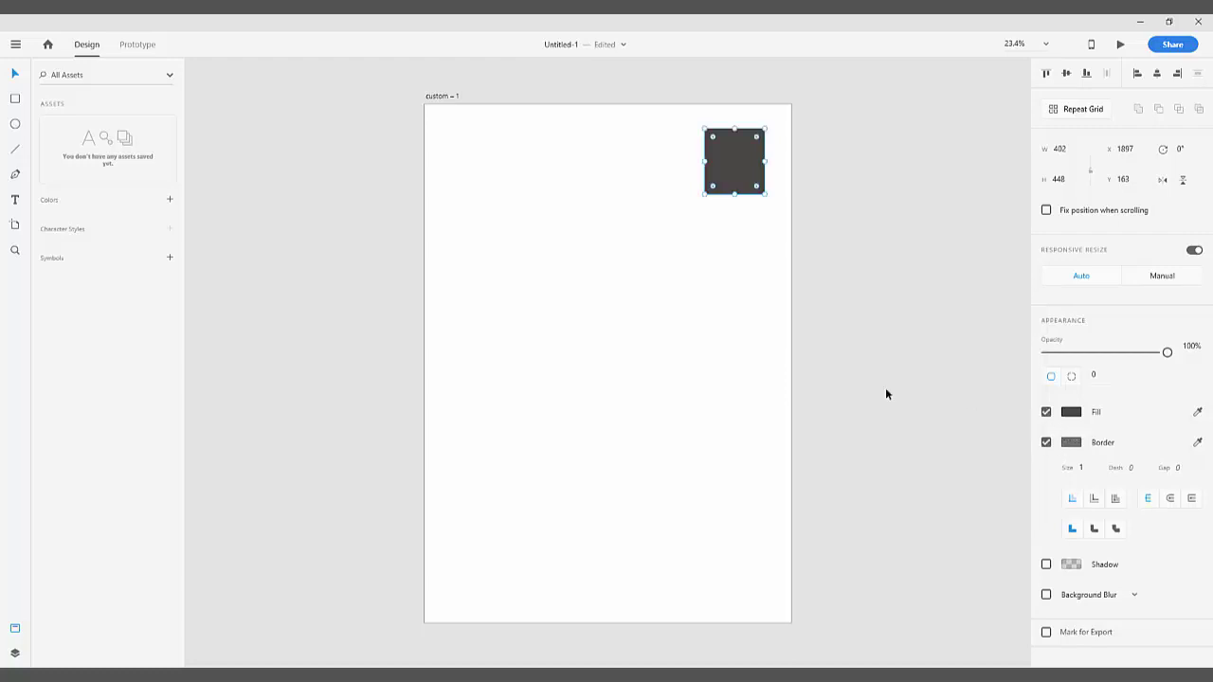
{"action": "left_click", "coordinate": [1046, 443]}
{"action": "left_click", "coordinate": [715, 366]}
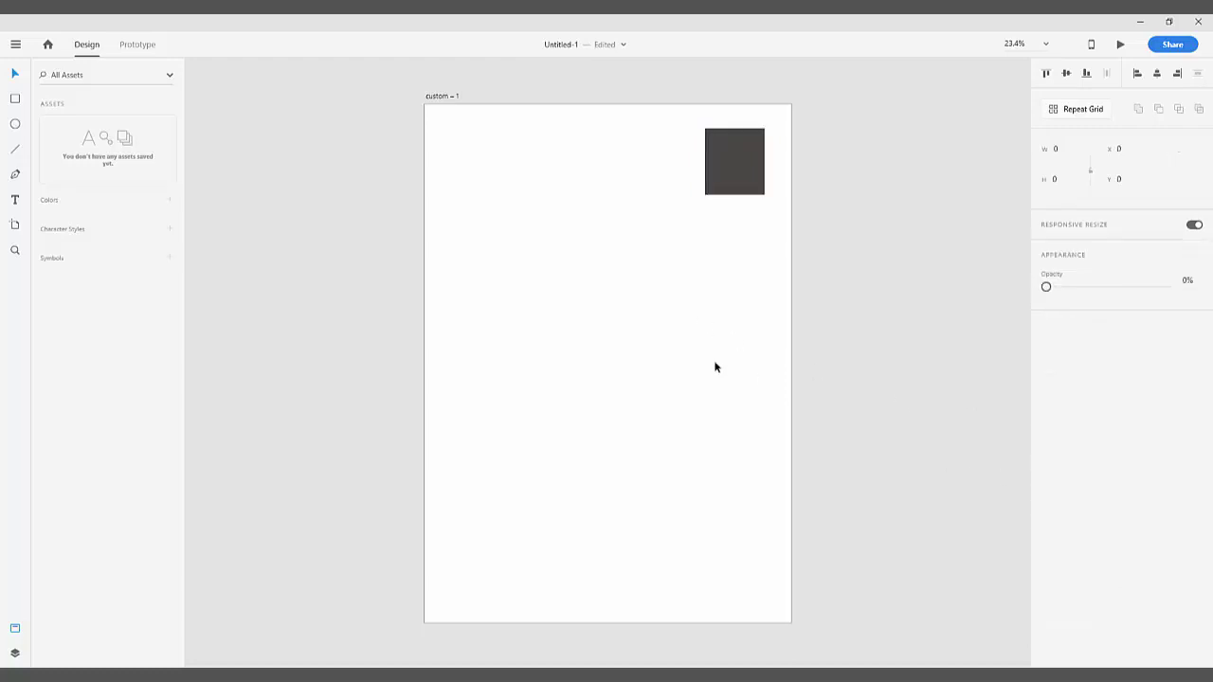
Step: Add a text line with the person's full name near the artboard's upper-left corner at font size 100
{"action": "left_click", "coordinate": [14, 200]}
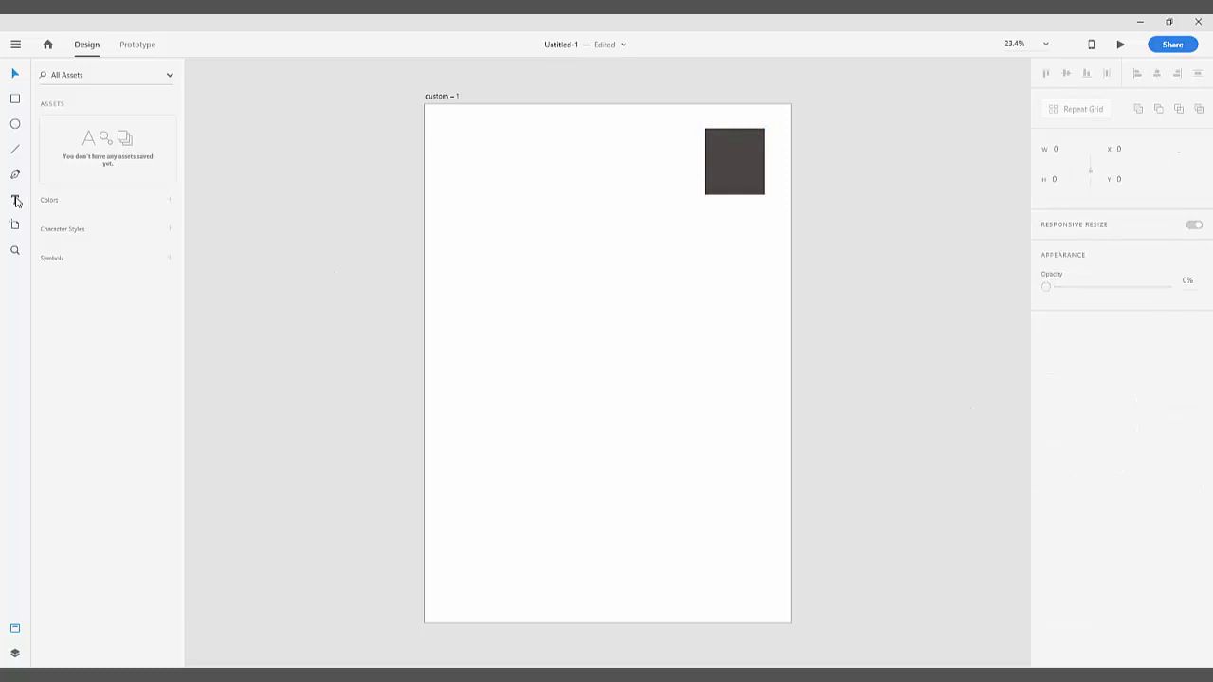
{"action": "left_click", "coordinate": [455, 143]}
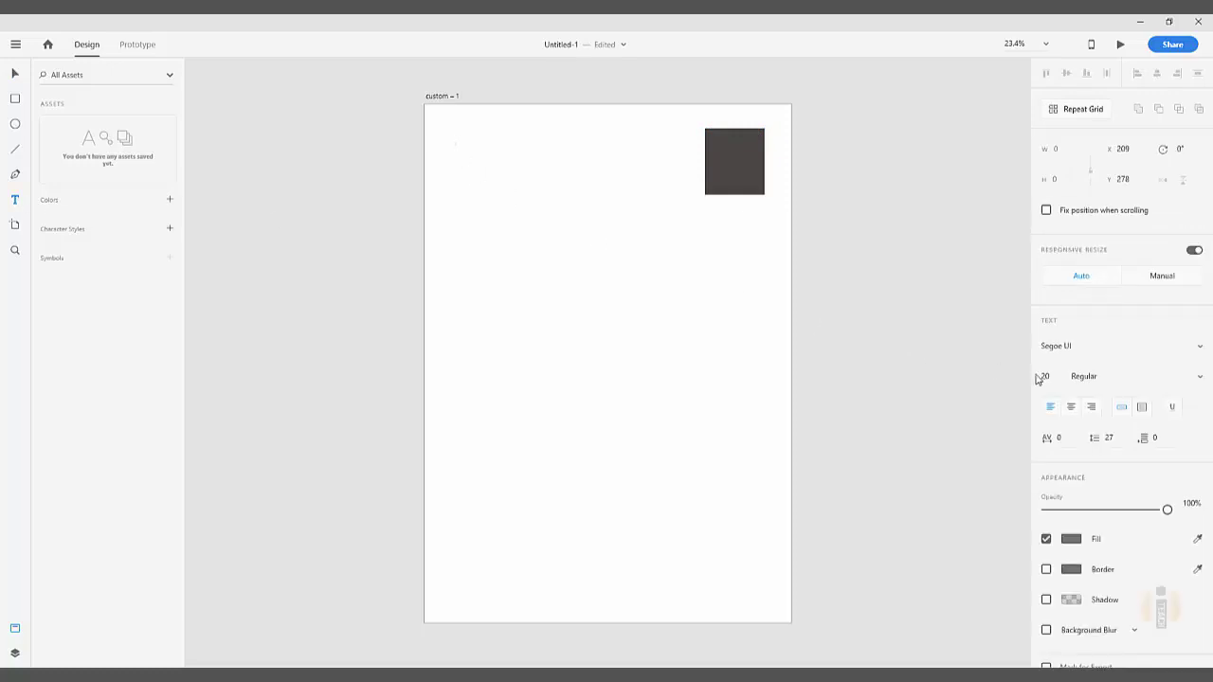
{"action": "left_click_drag", "start_coordinate": [1052, 375], "coordinate": [1036, 375]}
{"action": "type", "text": "15"}
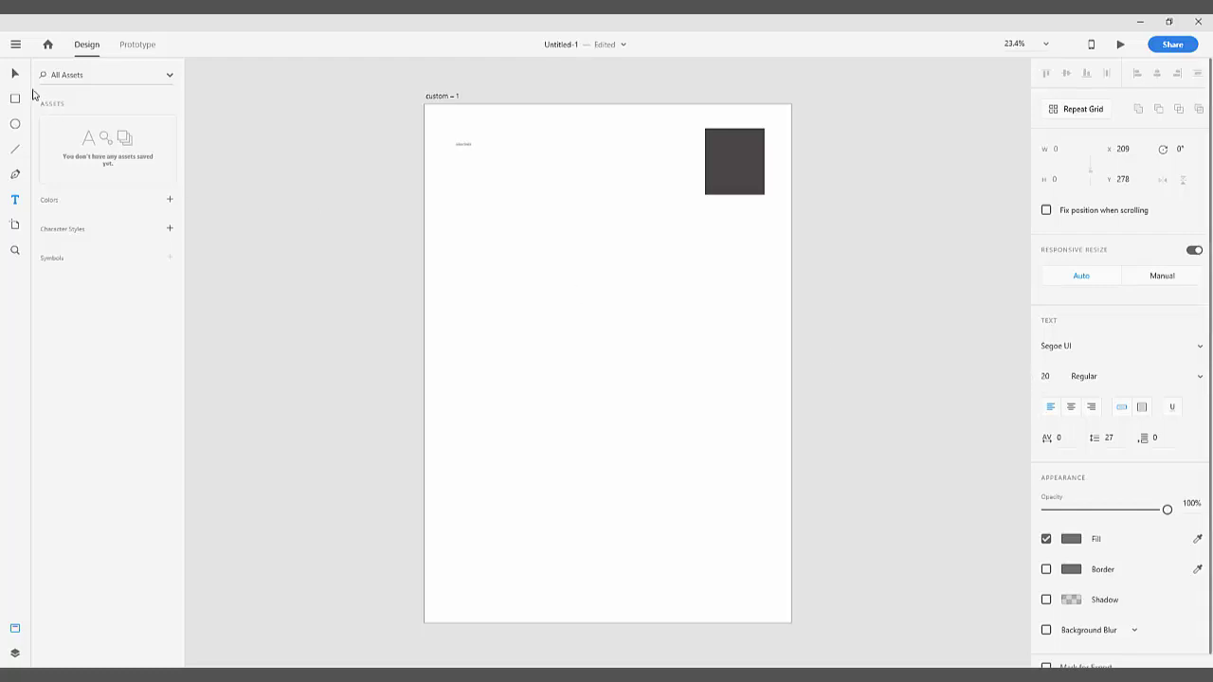
{"action": "left_click", "coordinate": [15, 74]}
{"action": "left_click_drag", "start_coordinate": [1054, 377], "coordinate": [1032, 375]}
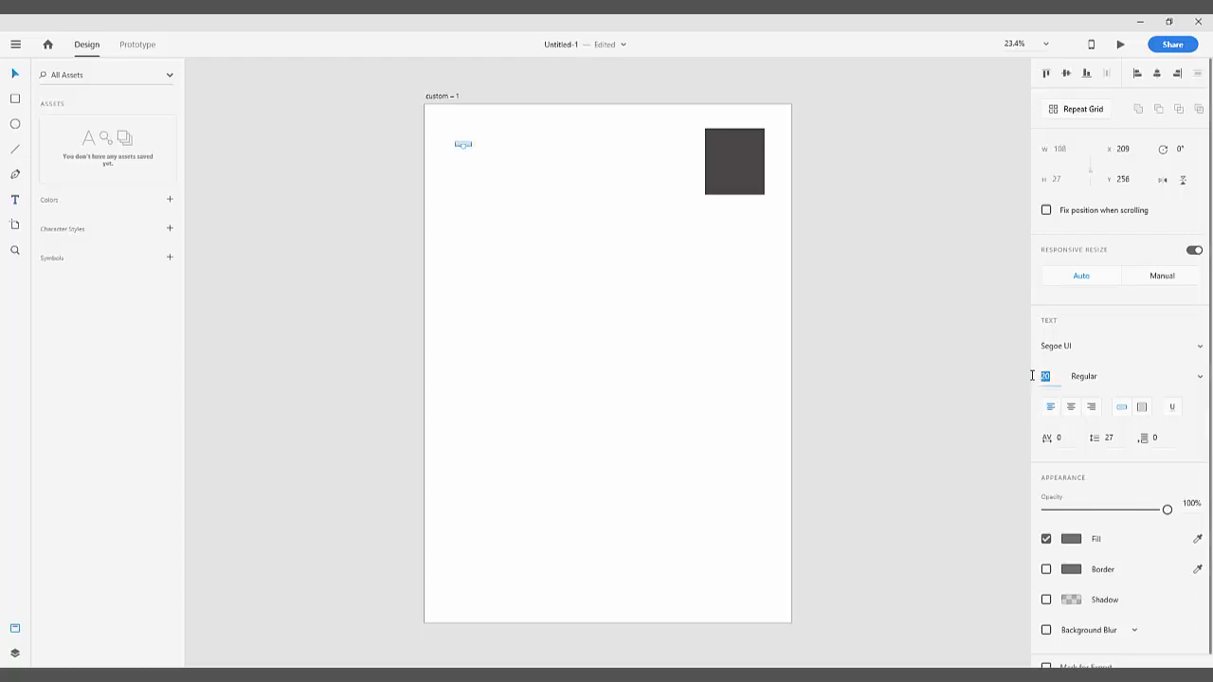
{"action": "key", "text": "Return"}
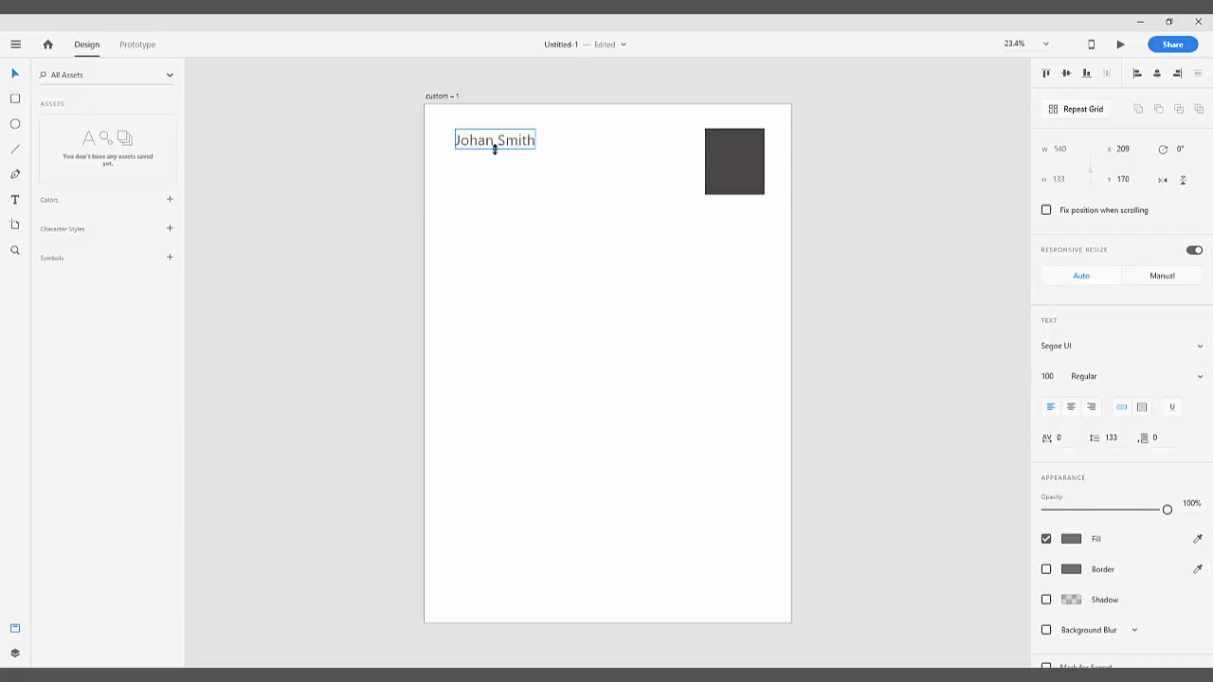
Step: Enlarge the name text to size 183 and align it and the dark rectangle to the outer edges of a temporarily shown layout grid
{"action": "left_click_drag", "start_coordinate": [493, 149], "coordinate": [560, 151]}
{"action": "right_click", "coordinate": [617, 227]}
{"action": "left_click", "coordinate": [664, 309]}
{"action": "left_click_drag", "start_coordinate": [740, 184], "coordinate": [748, 179]}
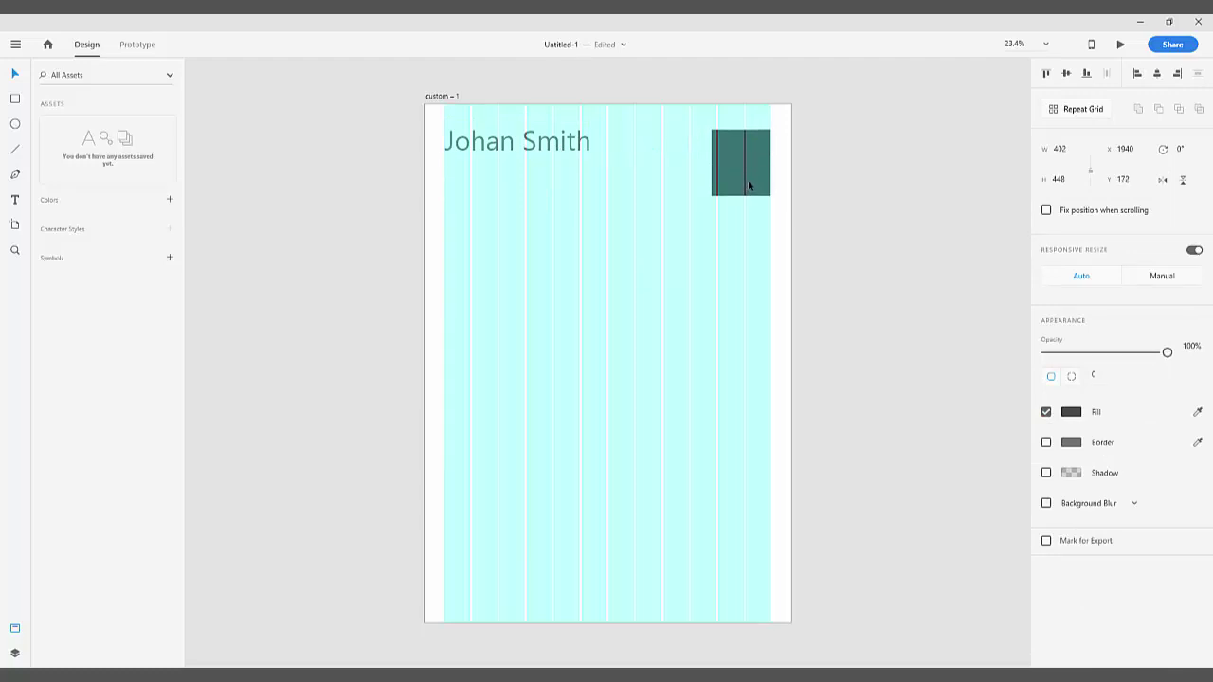
{"action": "right_click", "coordinate": [631, 216]}
{"action": "left_click", "coordinate": [671, 301]}
Step: Change the name text's font to Poppins in the Bold style
{"action": "left_click", "coordinate": [556, 154]}
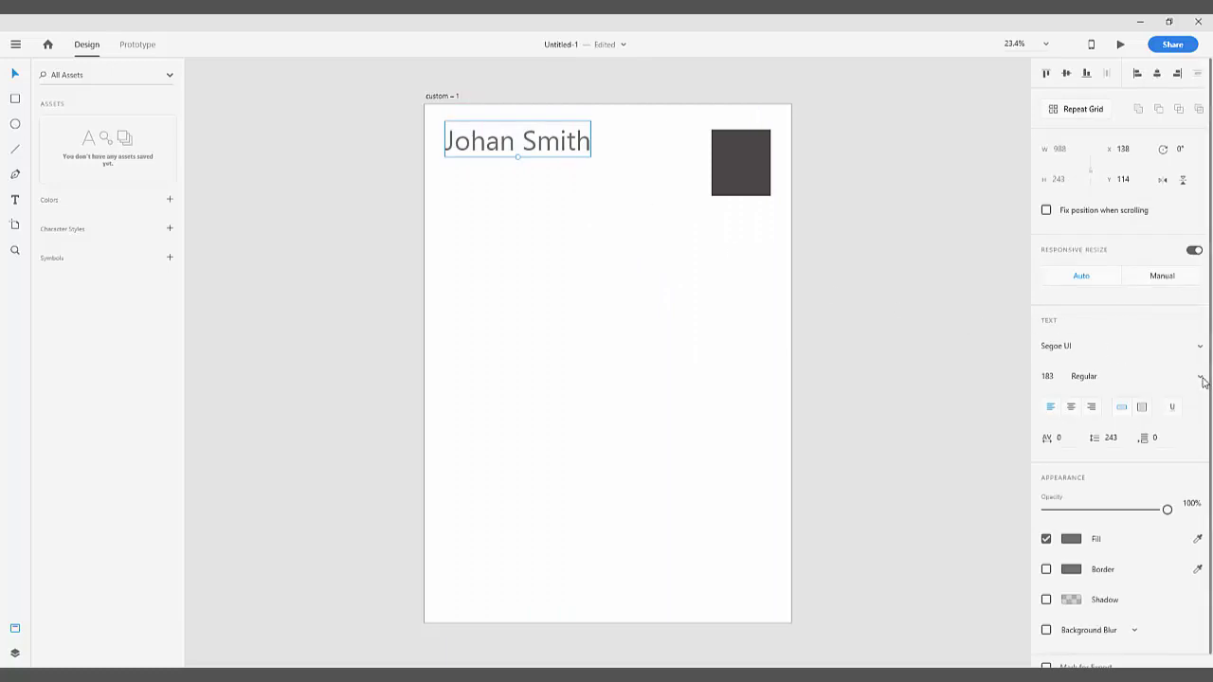
{"action": "left_click", "coordinate": [1114, 347]}
{"action": "type", "text": "Poppins"}
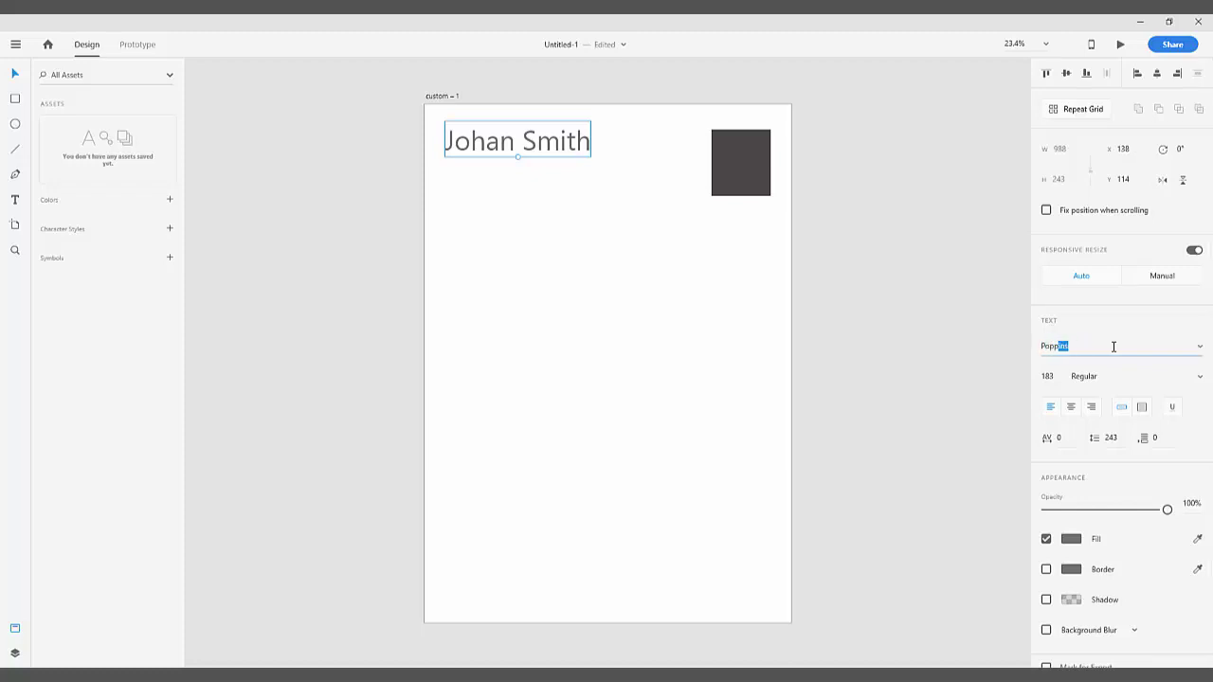
{"action": "key", "text": "Return"}
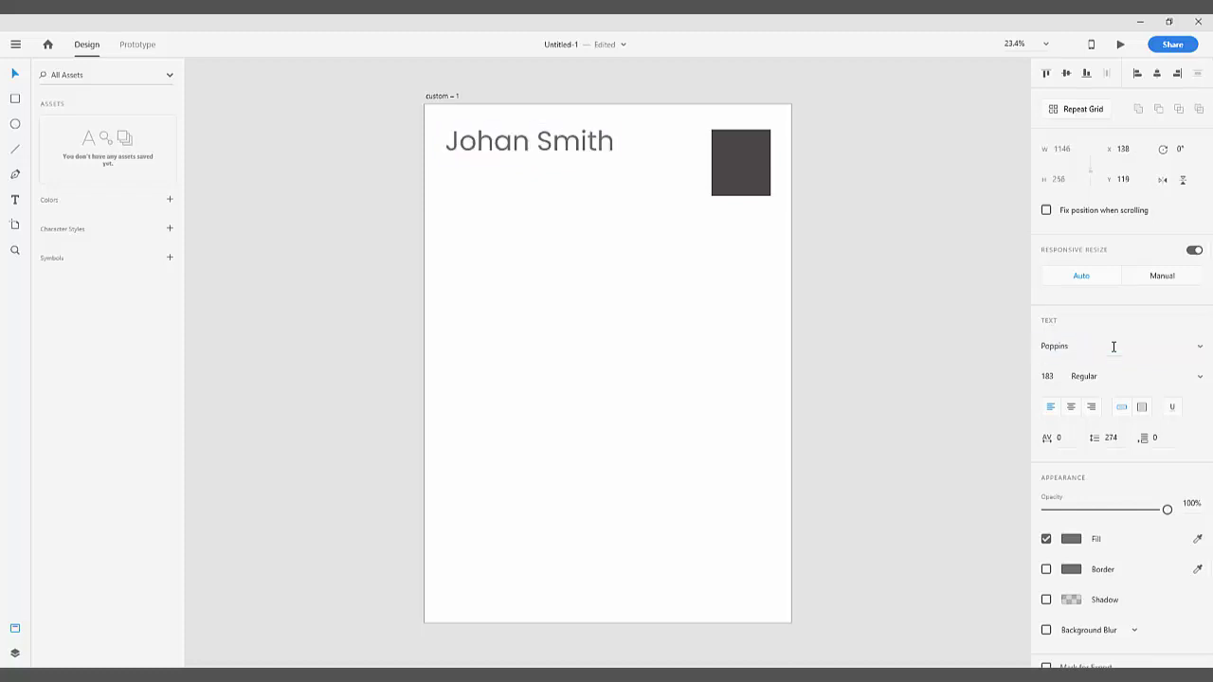
{"action": "left_click", "coordinate": [1198, 378]}
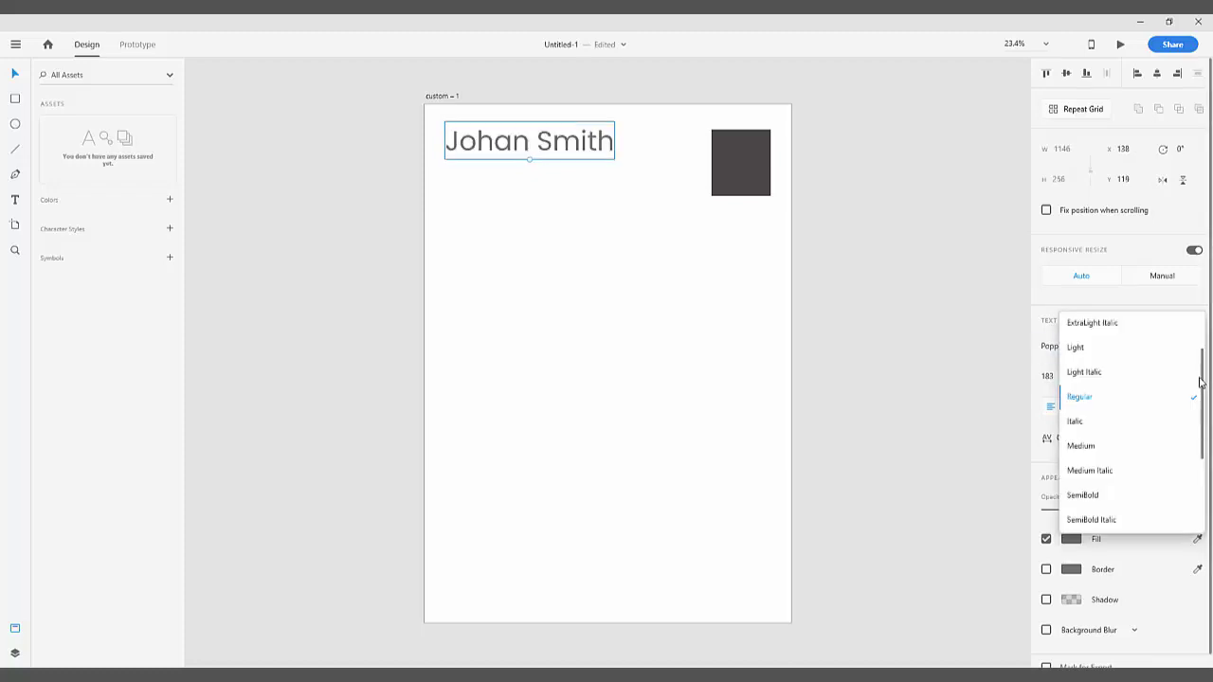
{"action": "scroll", "coordinate": [1114, 479], "scroll_direction": "down", "scroll_amount": 1}
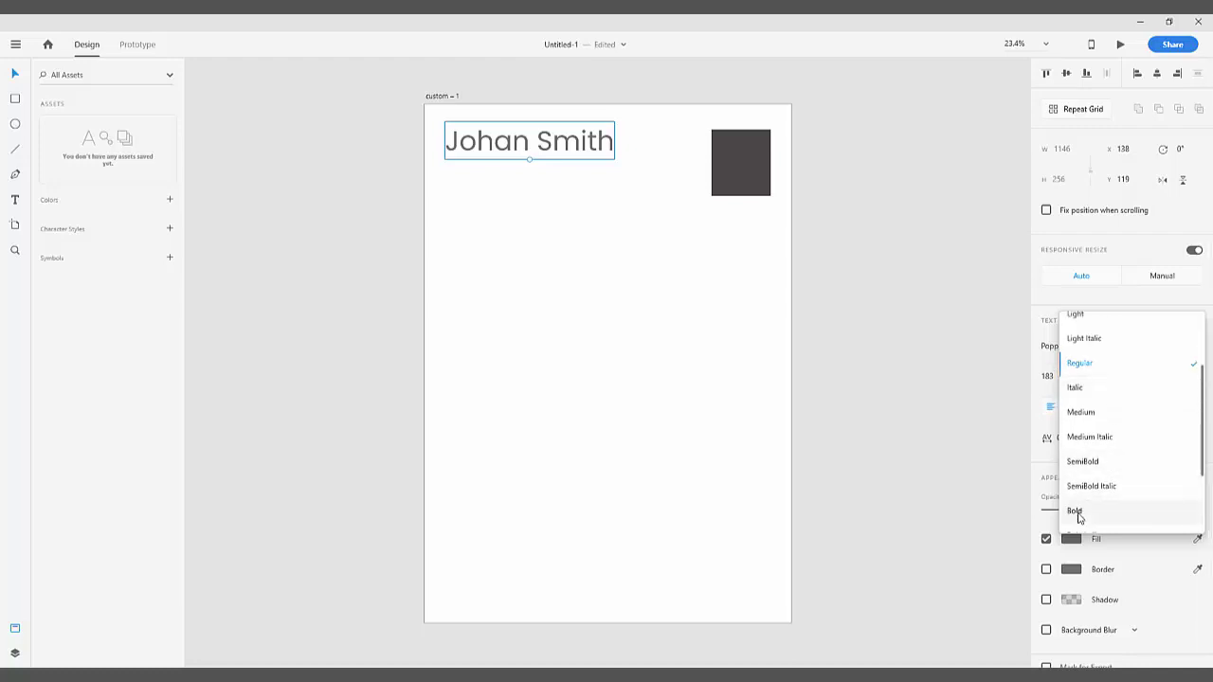
{"action": "left_click", "coordinate": [1074, 512]}
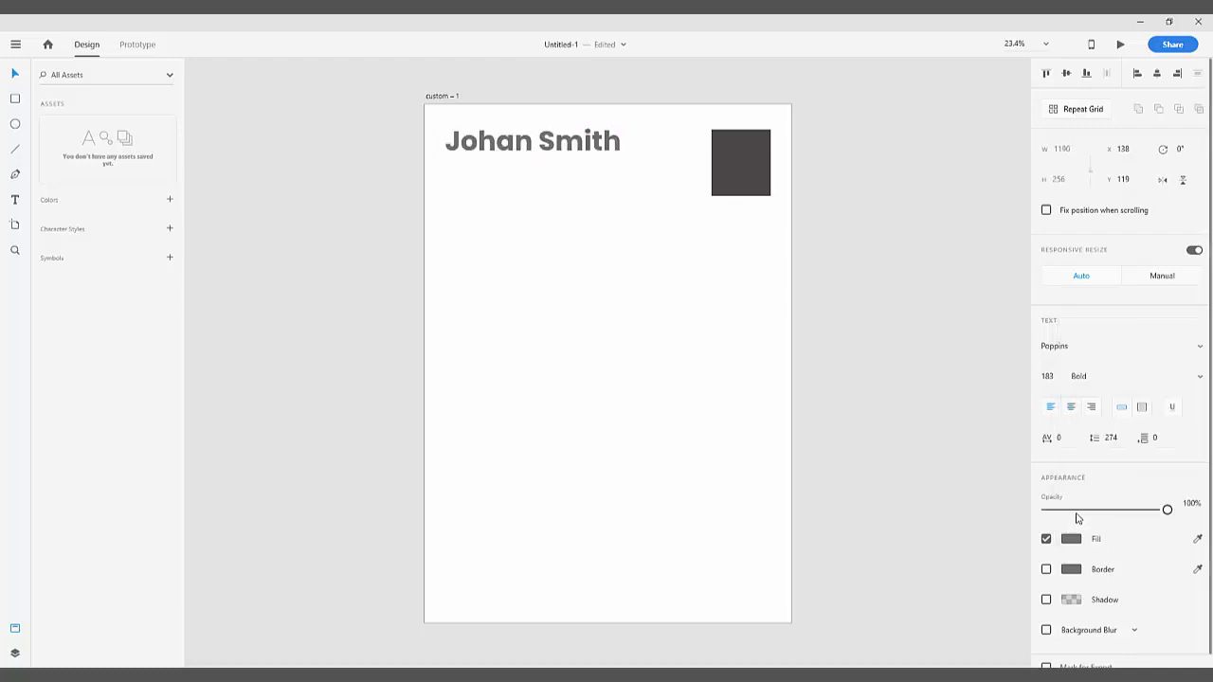
Step: Duplicate the name text and place the copy directly beneath the original
{"action": "right_click", "coordinate": [589, 149]}
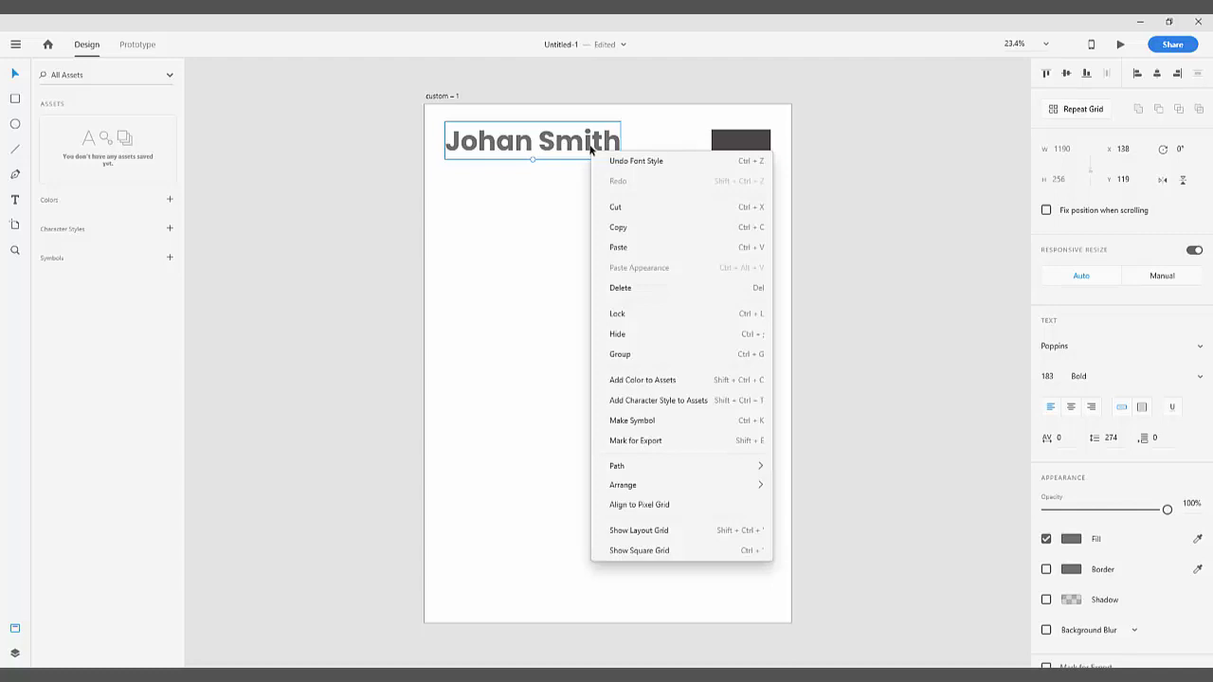
{"action": "left_click", "coordinate": [606, 227]}
{"action": "right_click", "coordinate": [573, 199]}
{"action": "left_click", "coordinate": [602, 256]}
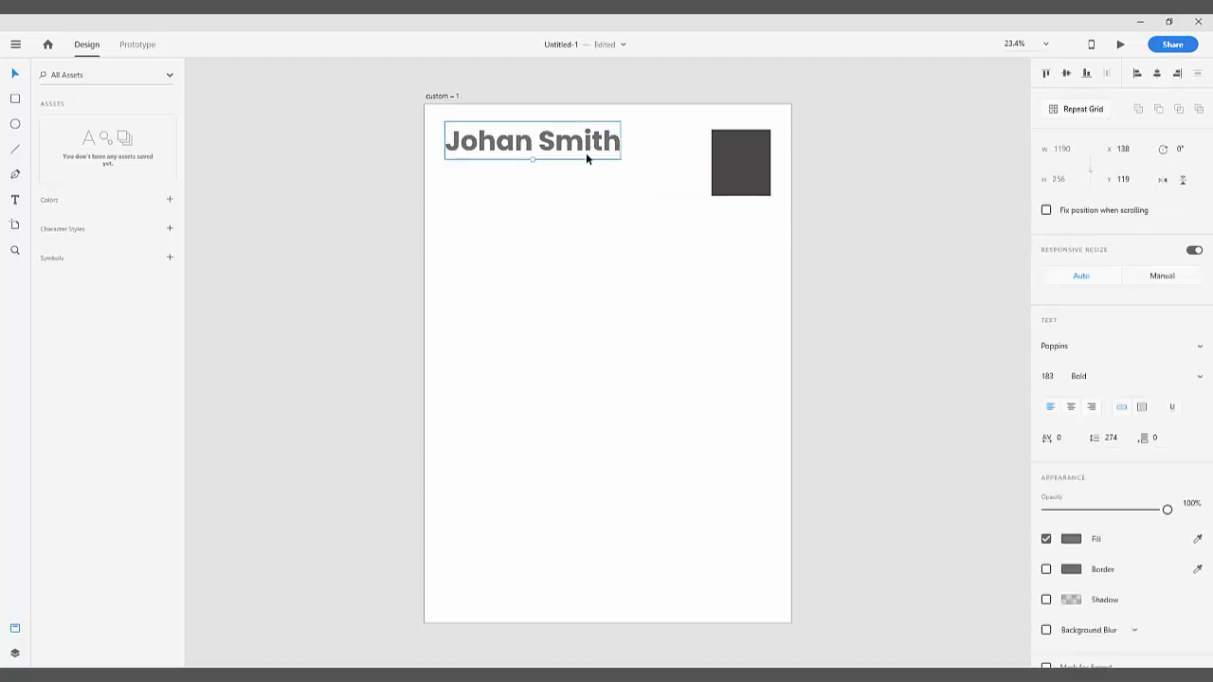
{"action": "left_click_drag", "start_coordinate": [587, 157], "coordinate": [424, 188]}
Step: Replace the duplicated text with "Graphic & Web Designer"
{"action": "double_click", "coordinate": [586, 183]}
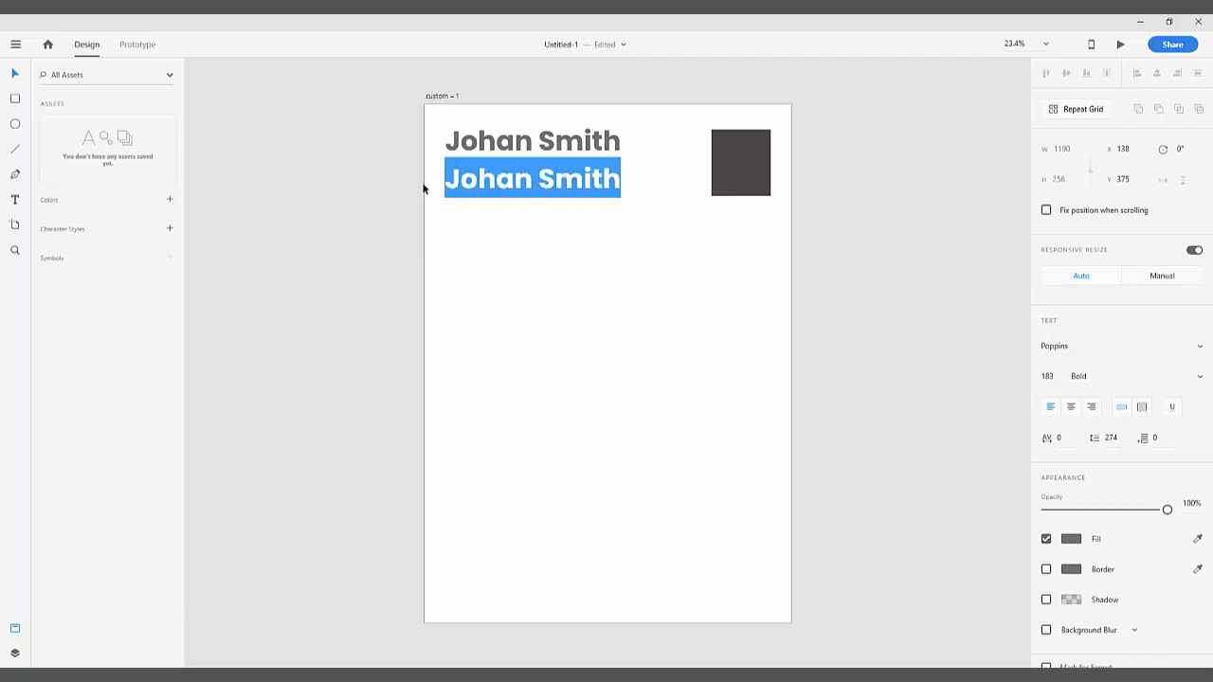
{"action": "type", "text": "Gra"}
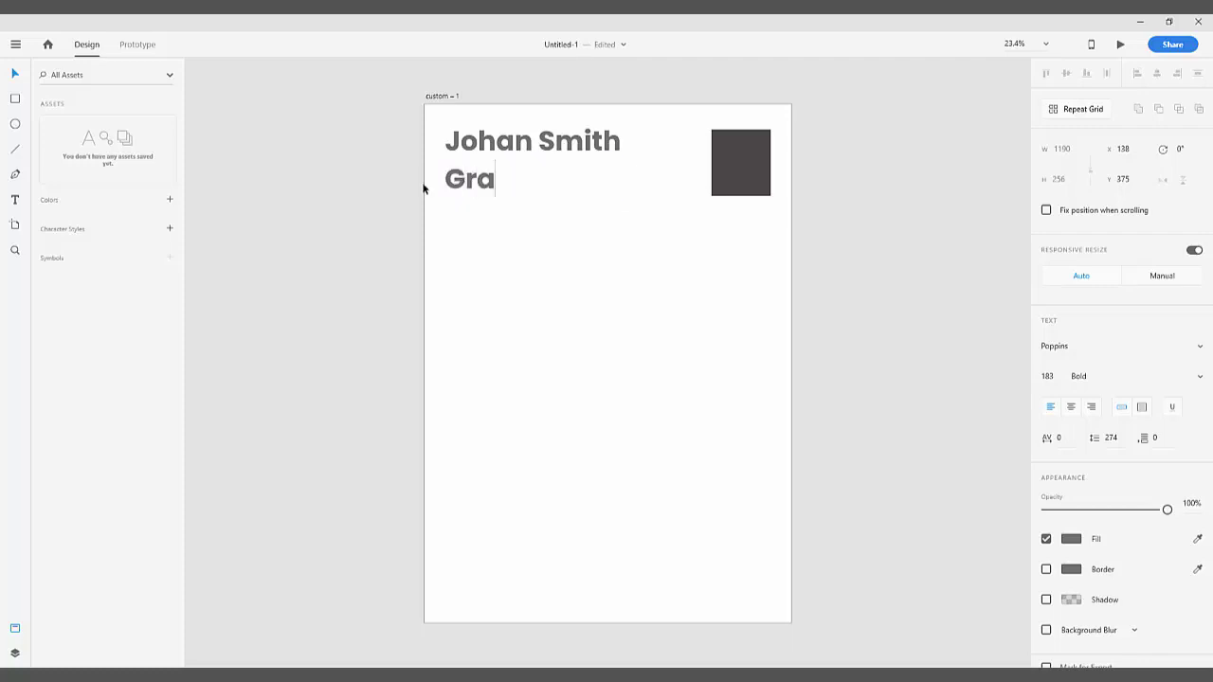
{"action": "type", "text": "phic & "}
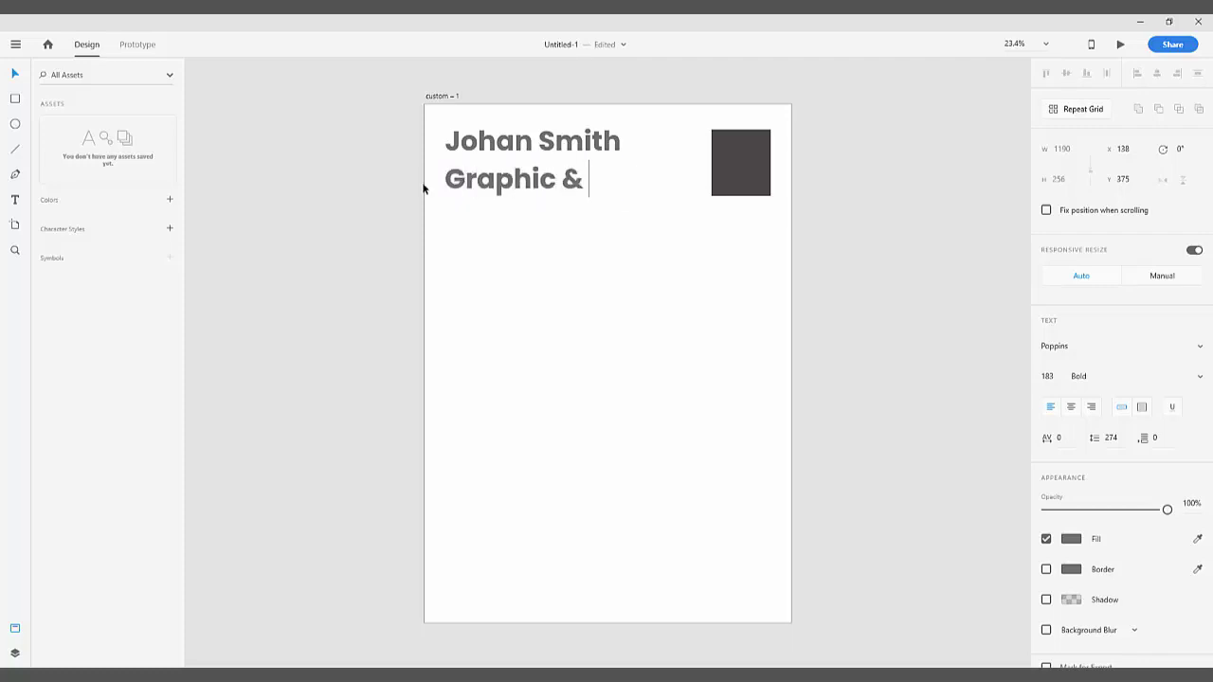
{"action": "type", "text": "Web Designer"}
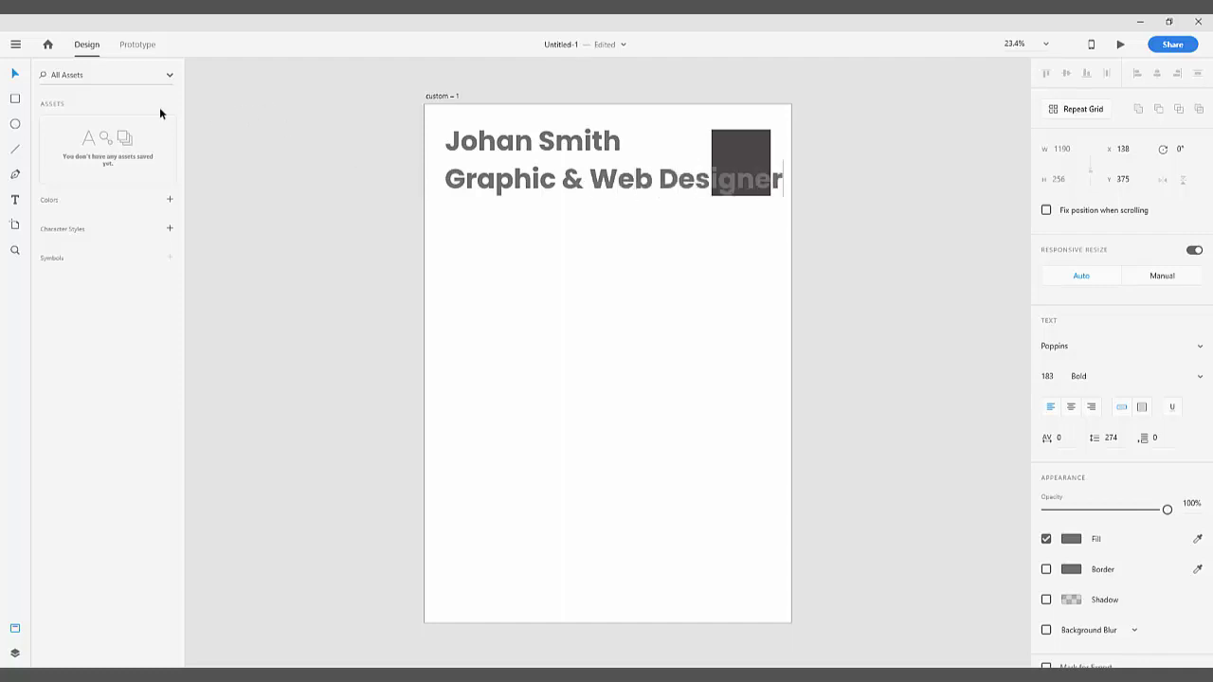
{"action": "left_click", "coordinate": [14, 74]}
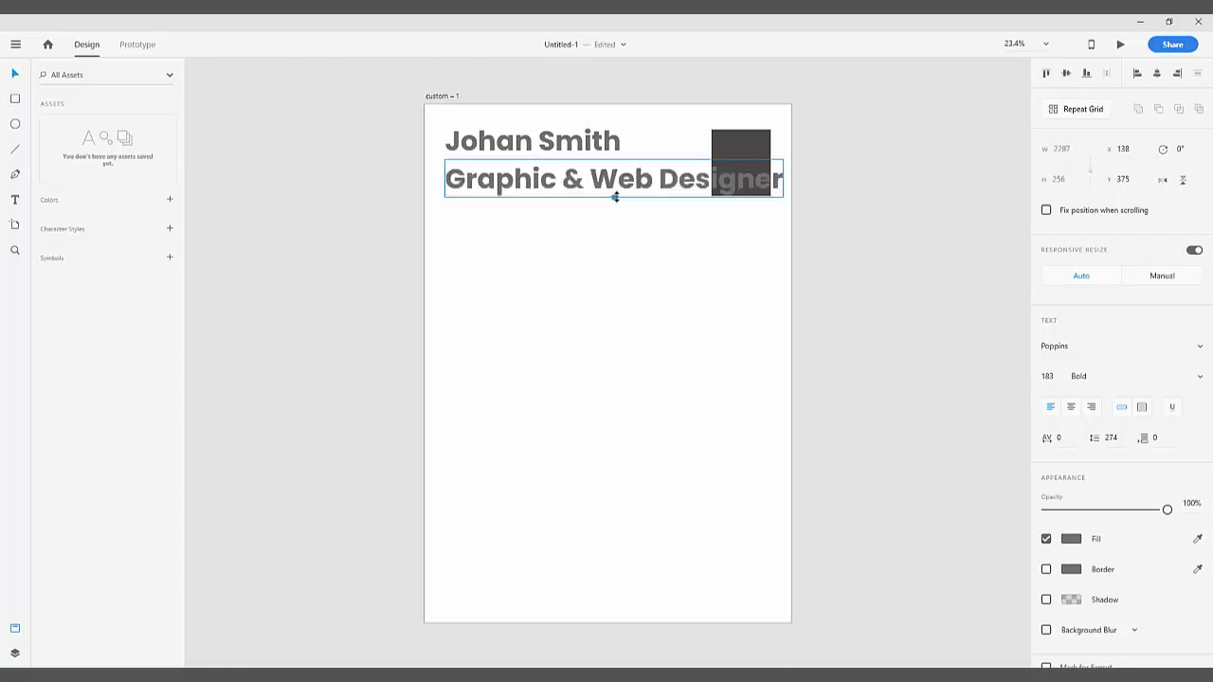
Step: Try font sizes 70, 40 and 50 on the "Graphic & Web Designer" line
{"action": "left_click_drag", "start_coordinate": [615, 196], "coordinate": [615, 174]}
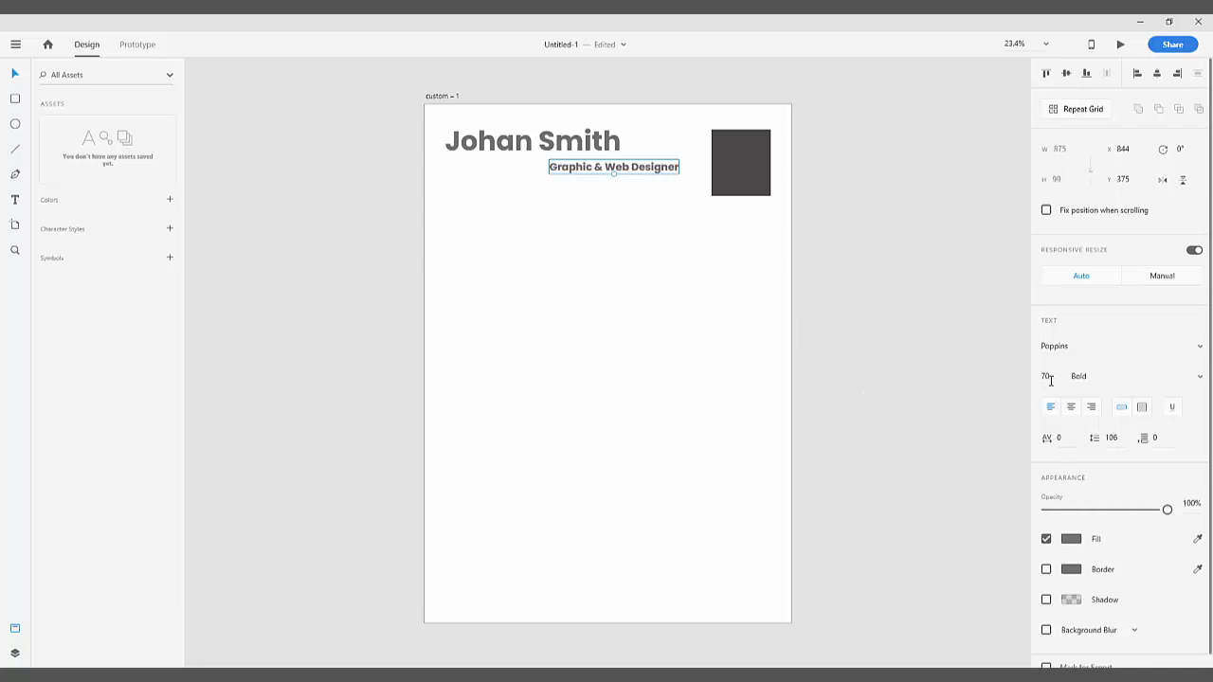
{"action": "left_click_drag", "start_coordinate": [1050, 380], "coordinate": [1023, 377]}
{"action": "type", "text": "40"}
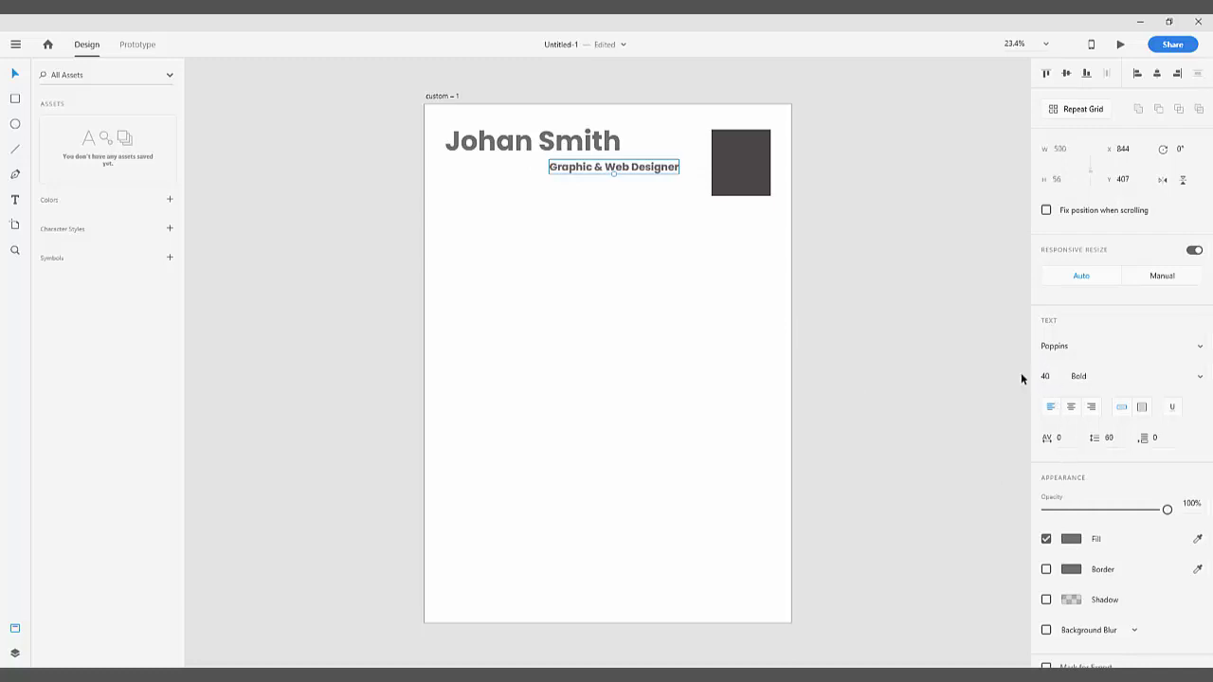
{"action": "key", "text": "Return"}
{"action": "left_click_drag", "start_coordinate": [1053, 380], "coordinate": [1025, 382]}
{"action": "type", "text": "5"}
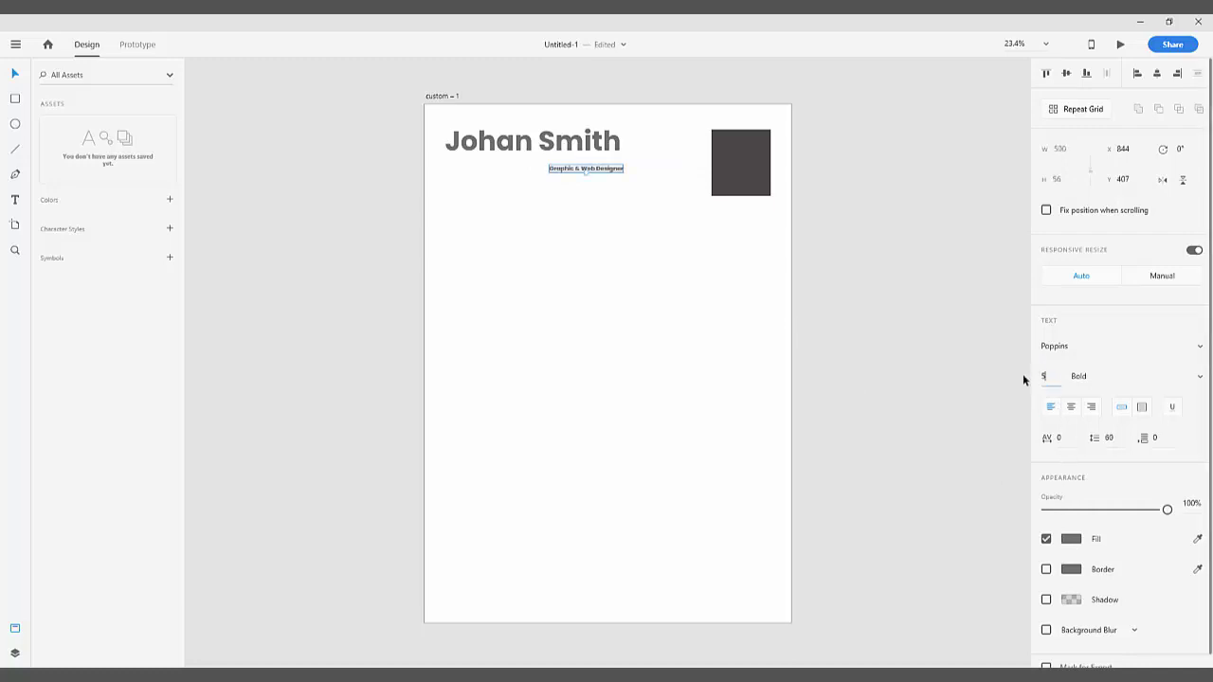
{"action": "type", "text": "0"}
{"action": "key", "text": "Return"}
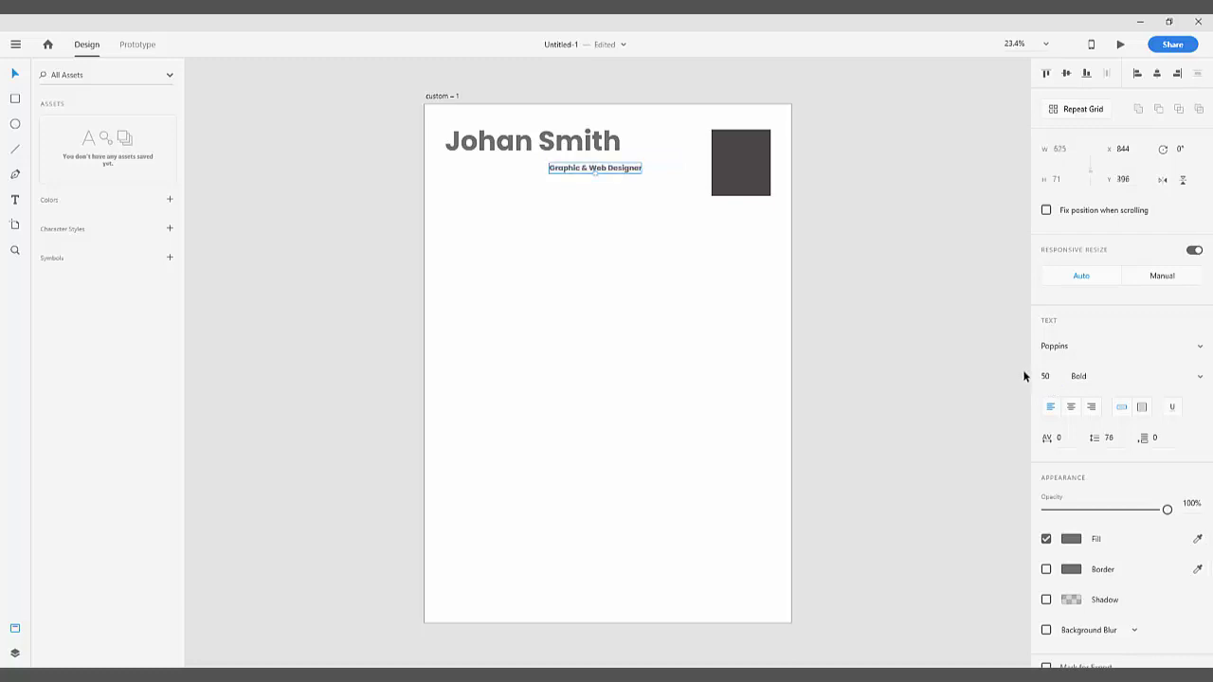
Step: Set the "Graphic & Web Designer" line's font size to 60 and move it directly under the name, aligned to its left edge
{"action": "left_click_drag", "start_coordinate": [1058, 376], "coordinate": [1012, 379]}
{"action": "type", "text": "60"}
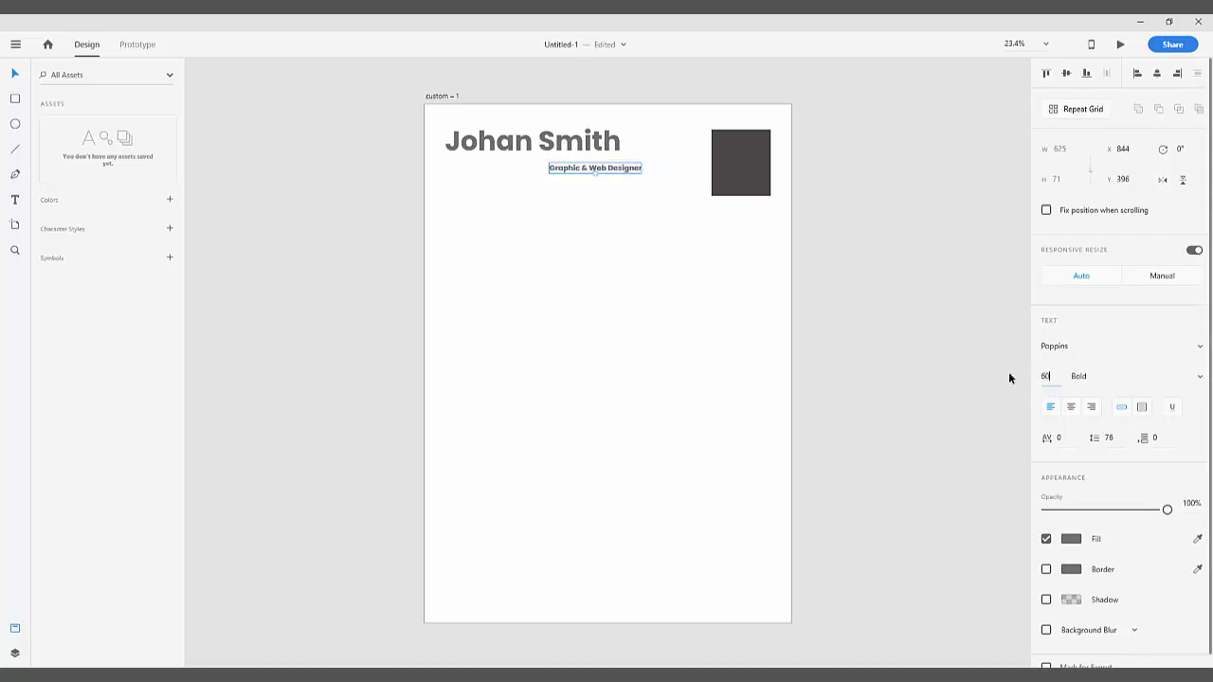
{"action": "key", "text": "Return"}
{"action": "left_click_drag", "start_coordinate": [622, 177], "coordinate": [523, 166]}
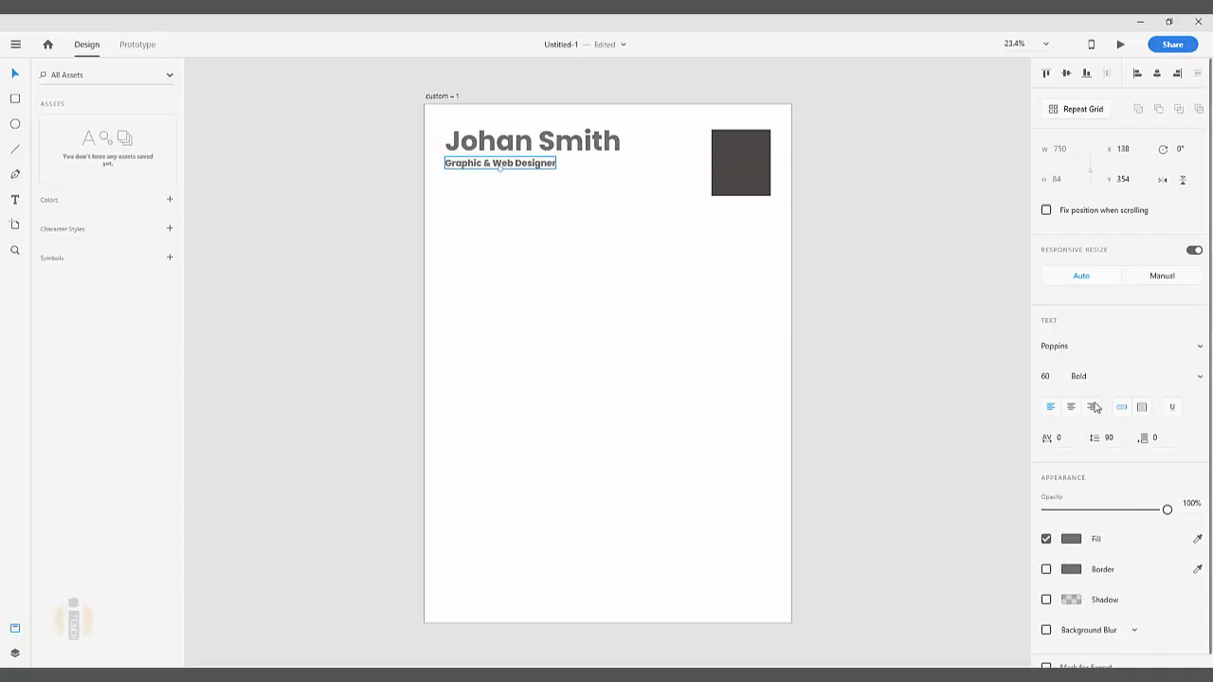
Step: Change the "Graphic & Web Designer" line's font weight to Regular
{"action": "left_click", "coordinate": [1200, 381]}
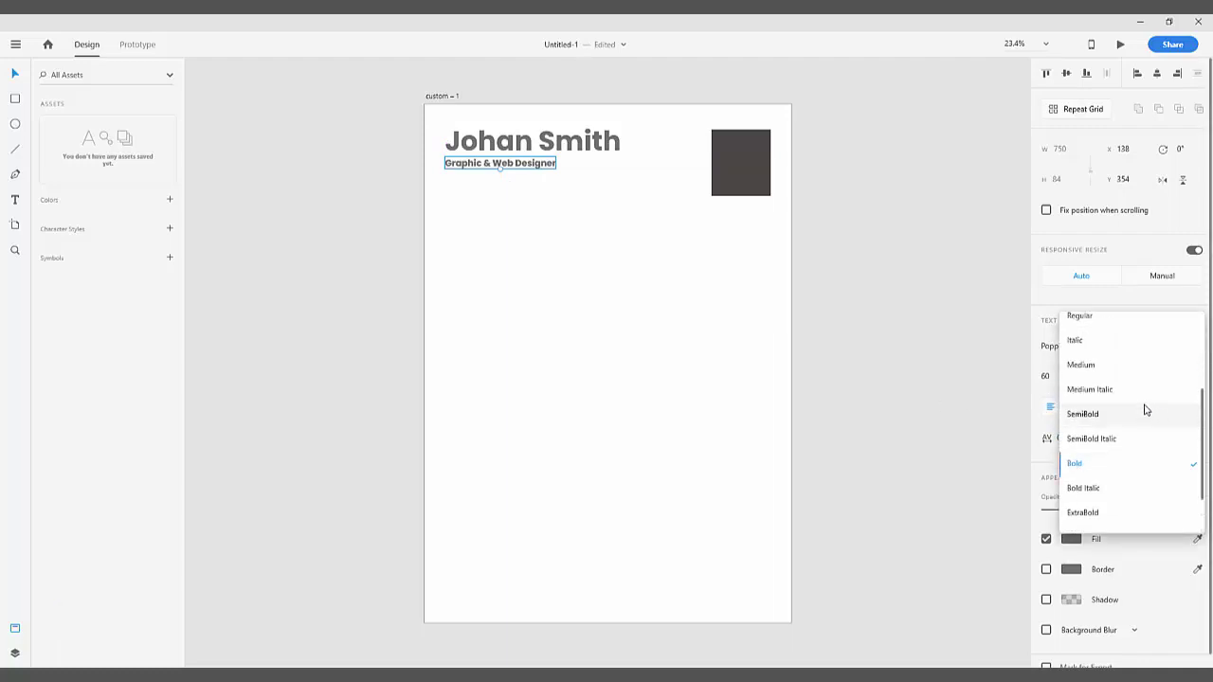
{"action": "scroll", "coordinate": [1144, 409], "scroll_direction": "up", "scroll_amount": 2}
{"action": "left_click", "coordinate": [1089, 350]}
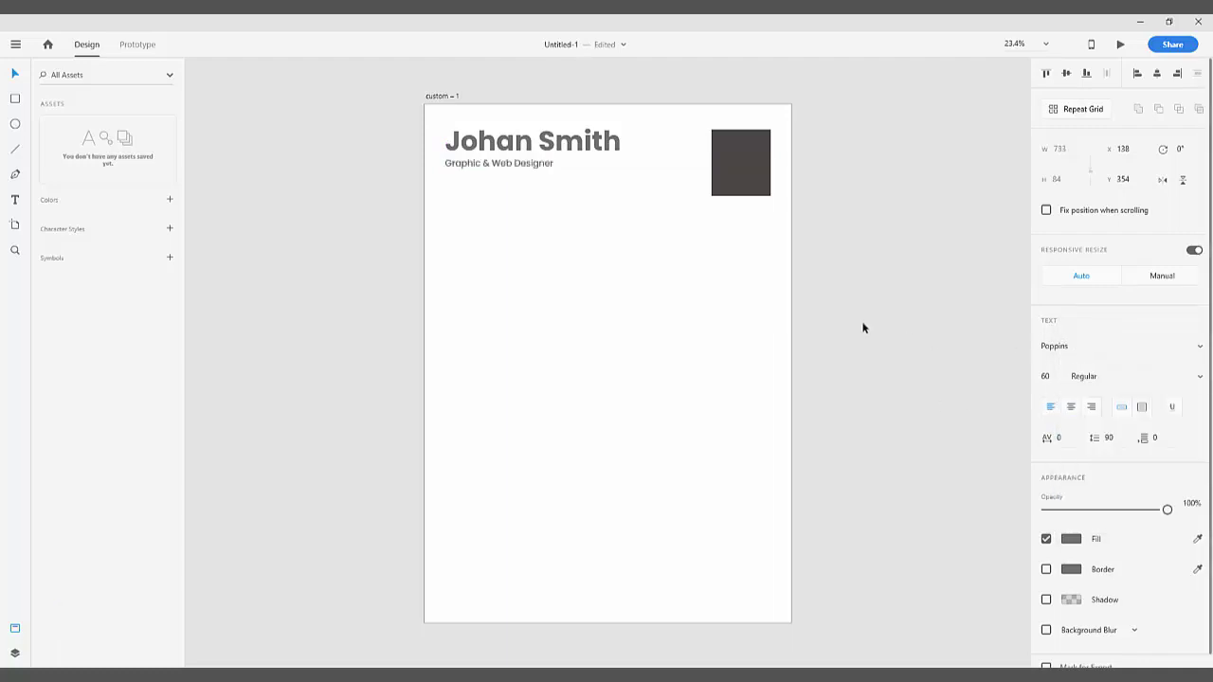
{"action": "left_click_drag", "start_coordinate": [538, 161], "coordinate": [541, 164]}
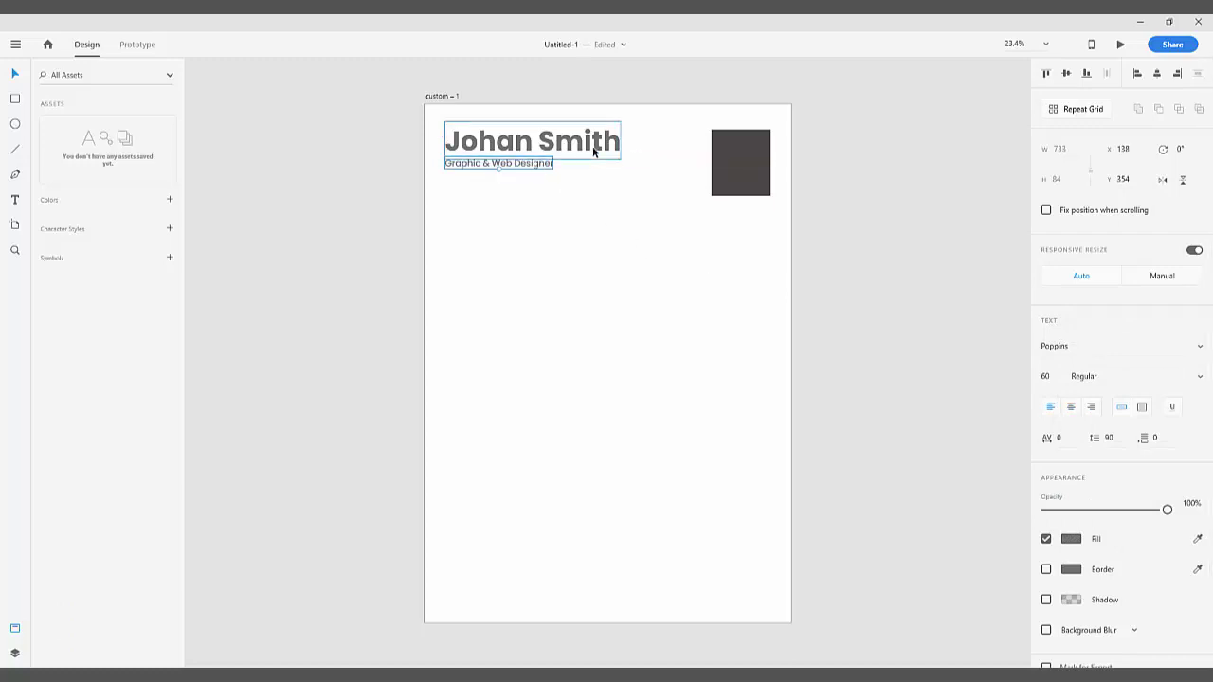
{"action": "left_click", "coordinate": [594, 247]}
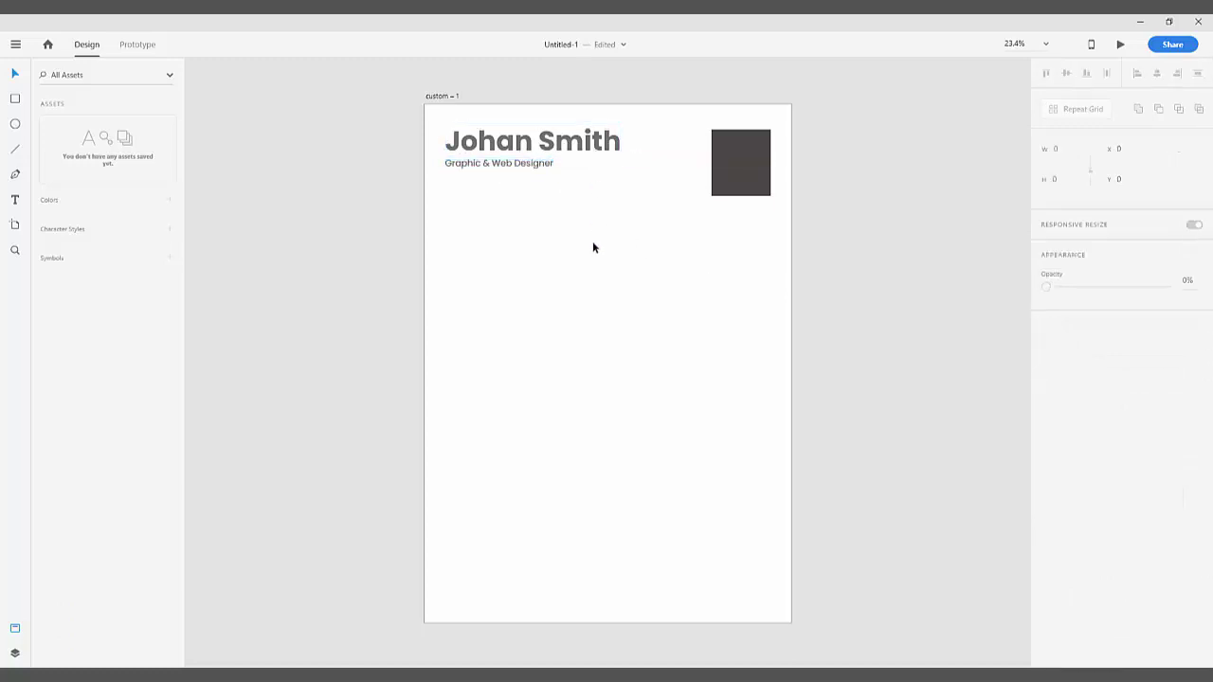
Step: Draw a rectangle about 1866 × 107 over the job title line, from the name's left edge to the photo placeholder
{"action": "left_click", "coordinate": [17, 100]}
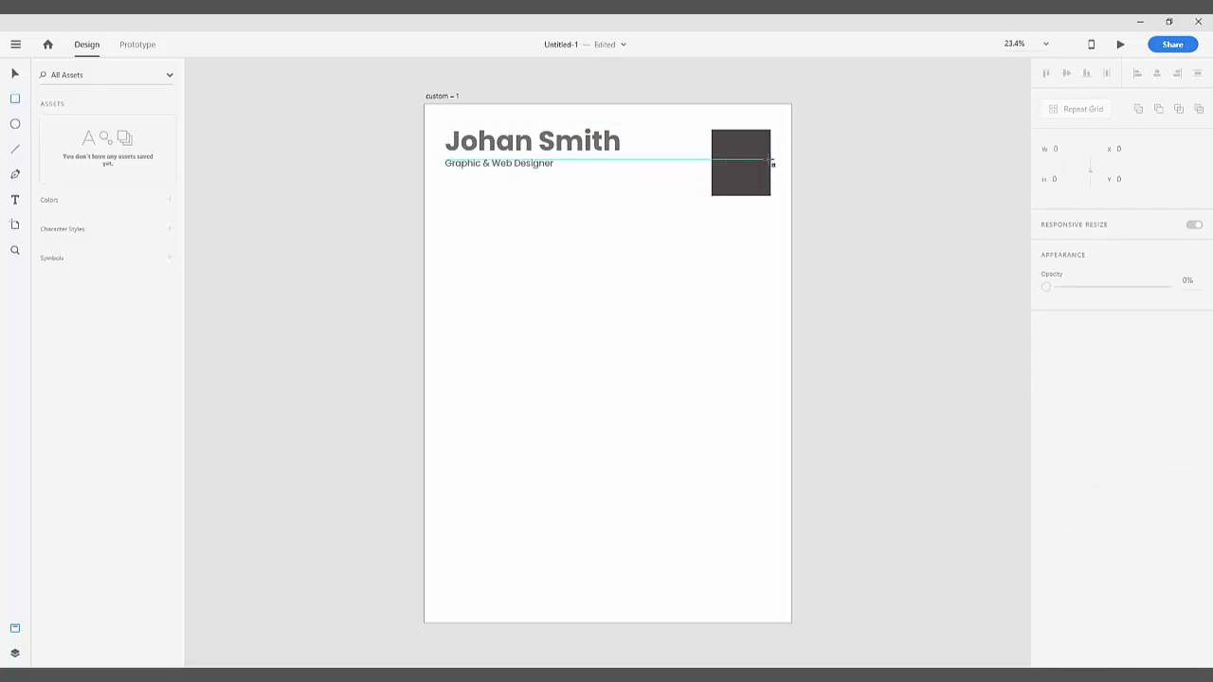
{"action": "left_click_drag", "start_coordinate": [721, 157], "coordinate": [446, 169]}
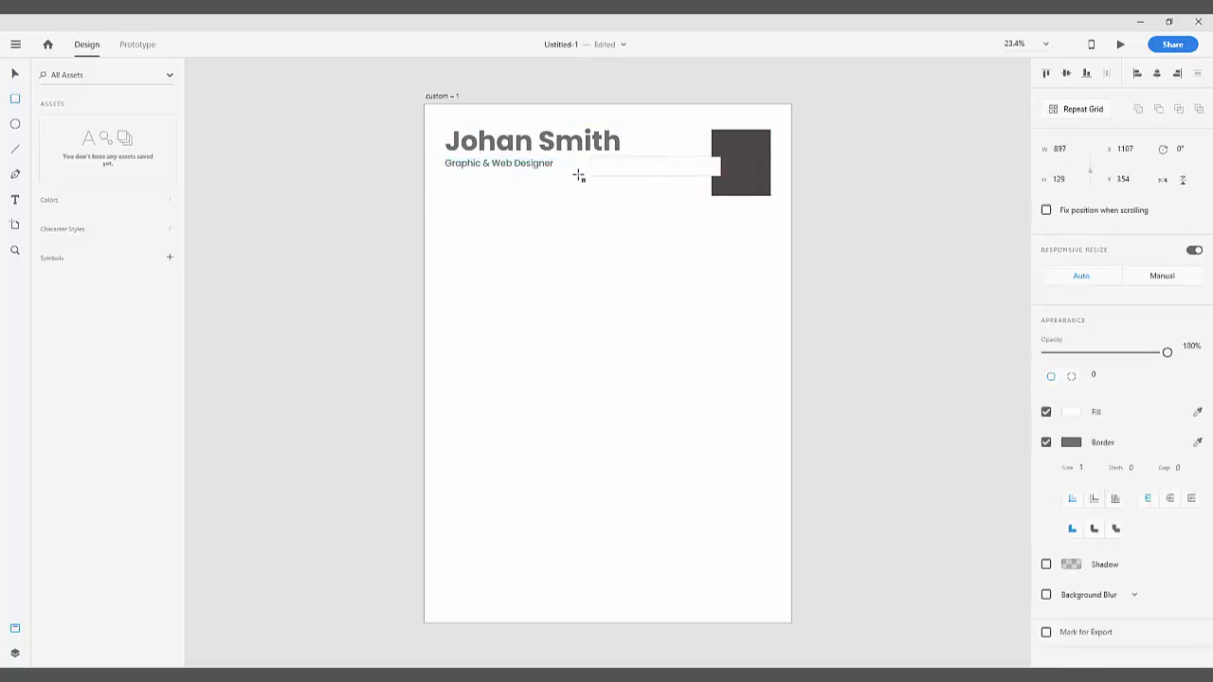
{"action": "left_click_drag", "start_coordinate": [535, 173], "coordinate": [447, 171]}
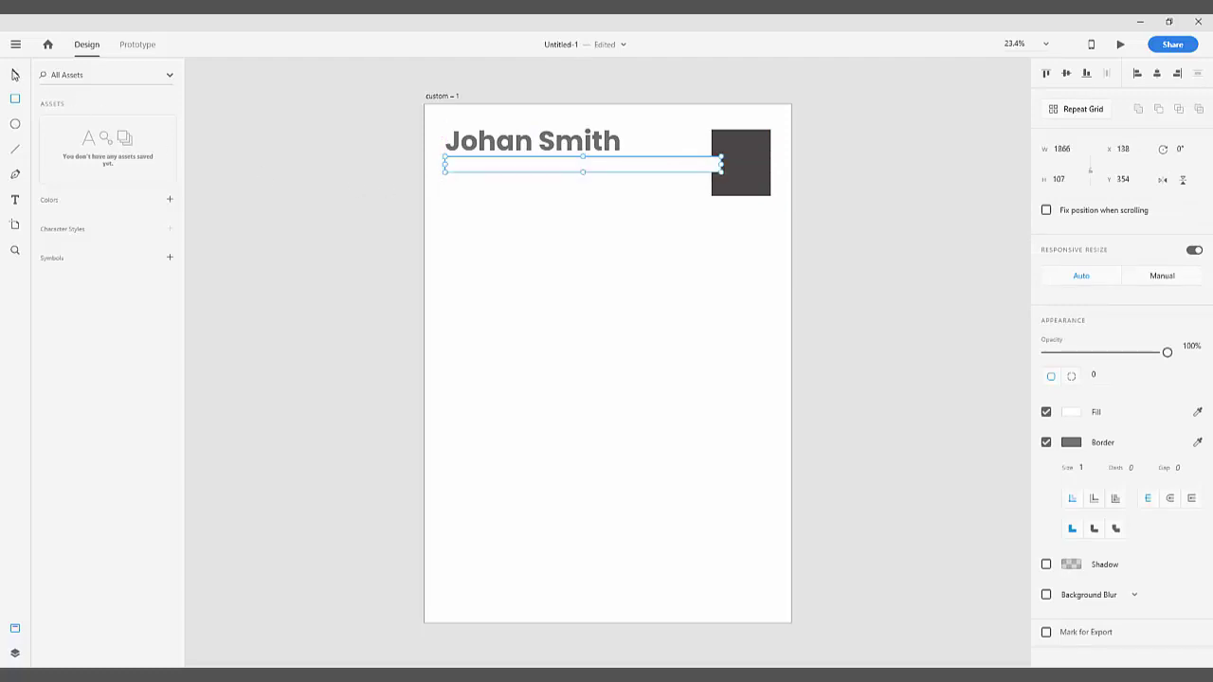
{"action": "left_click", "coordinate": [15, 75]}
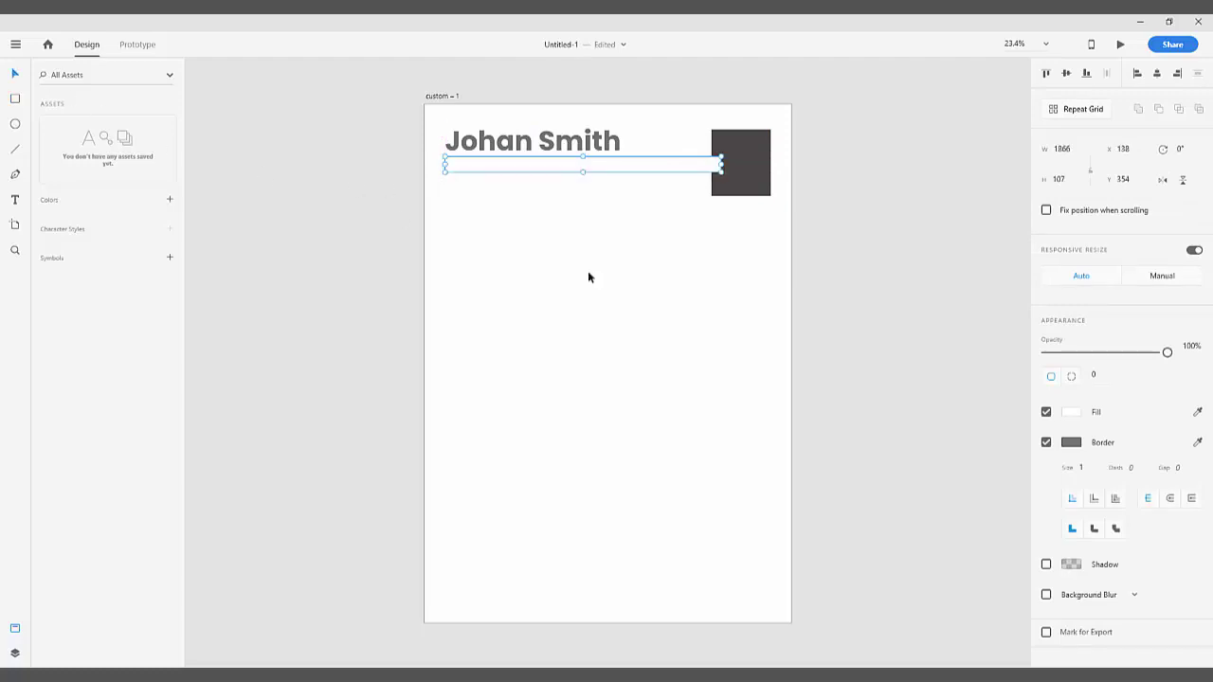
Step: Fill the new rectangle with the photo placeholder's dark colour, #4A4646, by sampling it
{"action": "left_click", "coordinate": [1072, 415]}
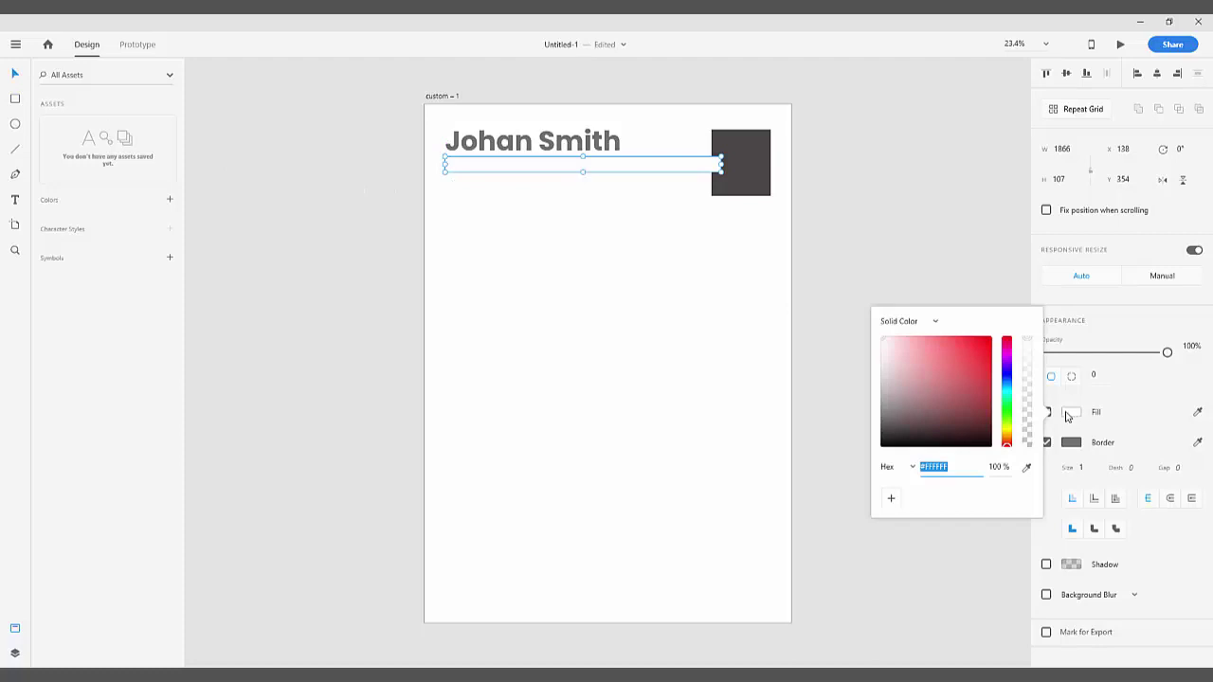
{"action": "left_click", "coordinate": [1026, 467]}
{"action": "left_click", "coordinate": [745, 144]}
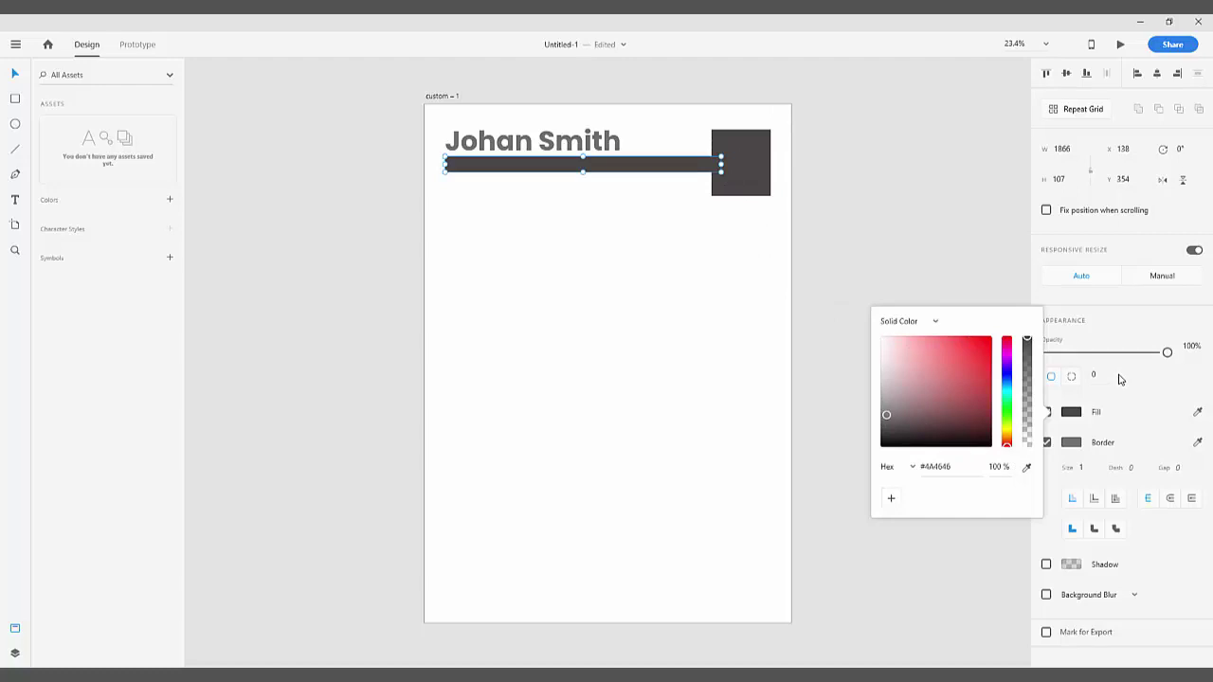
{"action": "left_click", "coordinate": [1119, 379]}
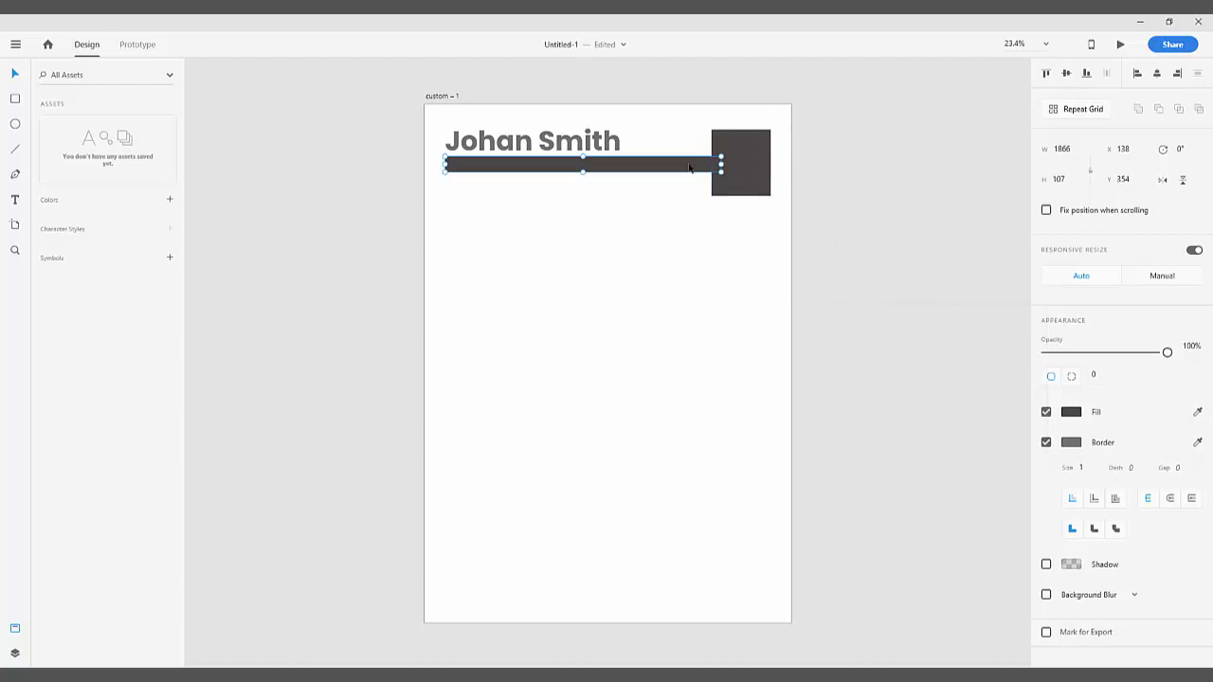
Step: Send the dark bar to the back, behind the job title and photo placeholder
{"action": "right_click", "coordinate": [688, 168]}
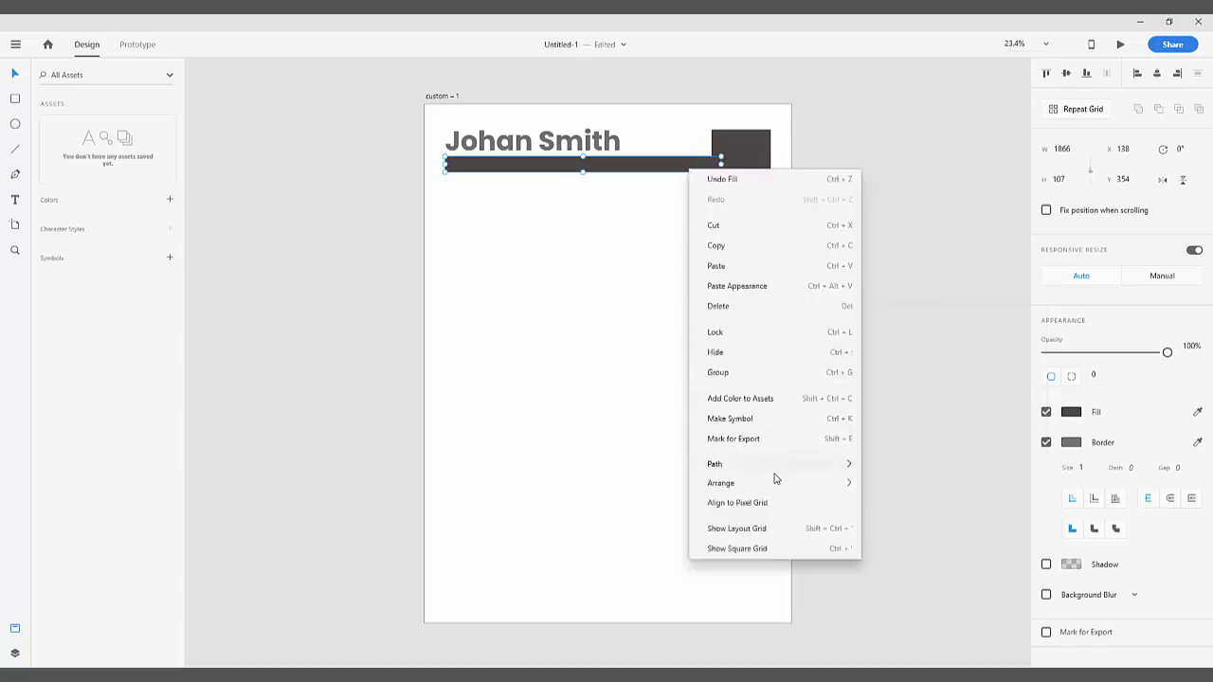
{"action": "mouse_move", "coordinate": [828, 484]}
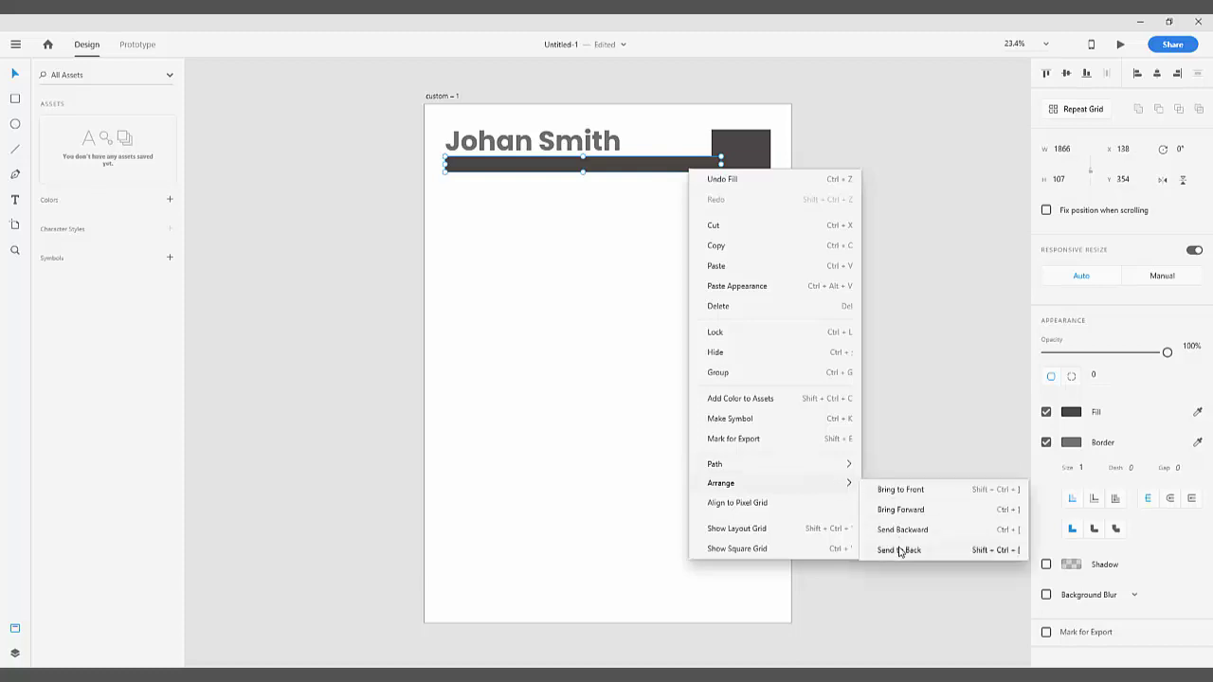
{"action": "left_click", "coordinate": [899, 552]}
Step: Move the "Graphic & Web Designer" text slightly inside the dark bar, to X 169, Y 358
{"action": "left_click", "coordinate": [533, 166]}
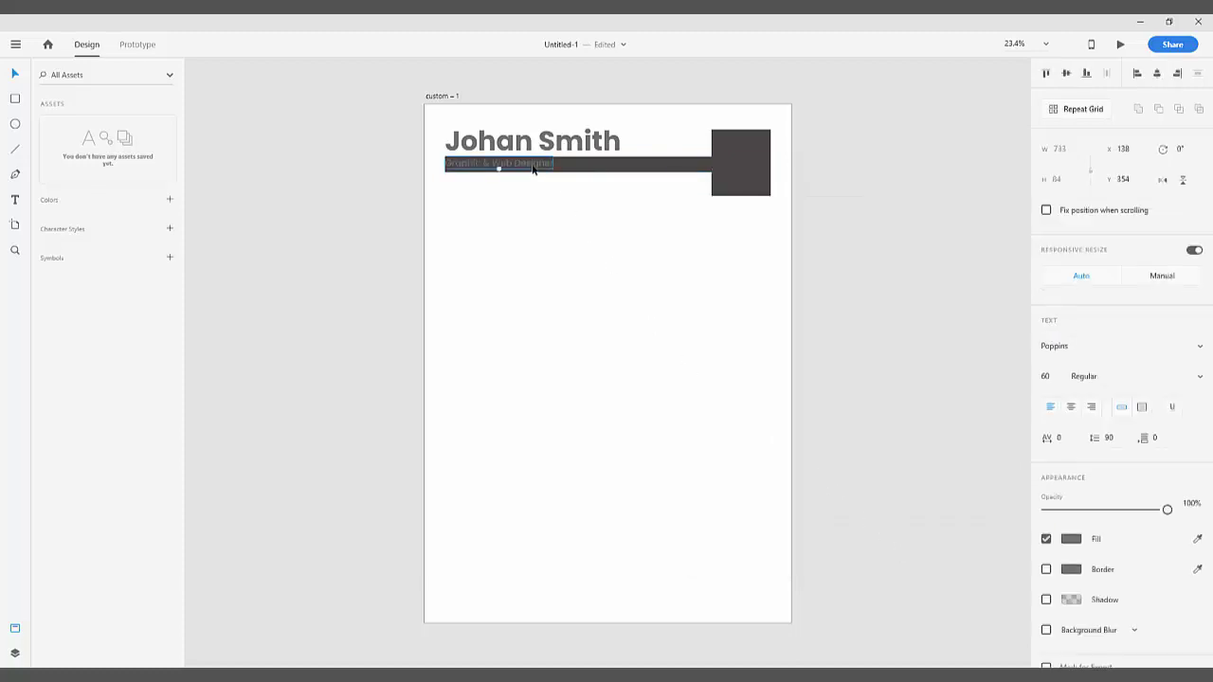
{"action": "left_click_drag", "start_coordinate": [533, 168], "coordinate": [536, 169]}
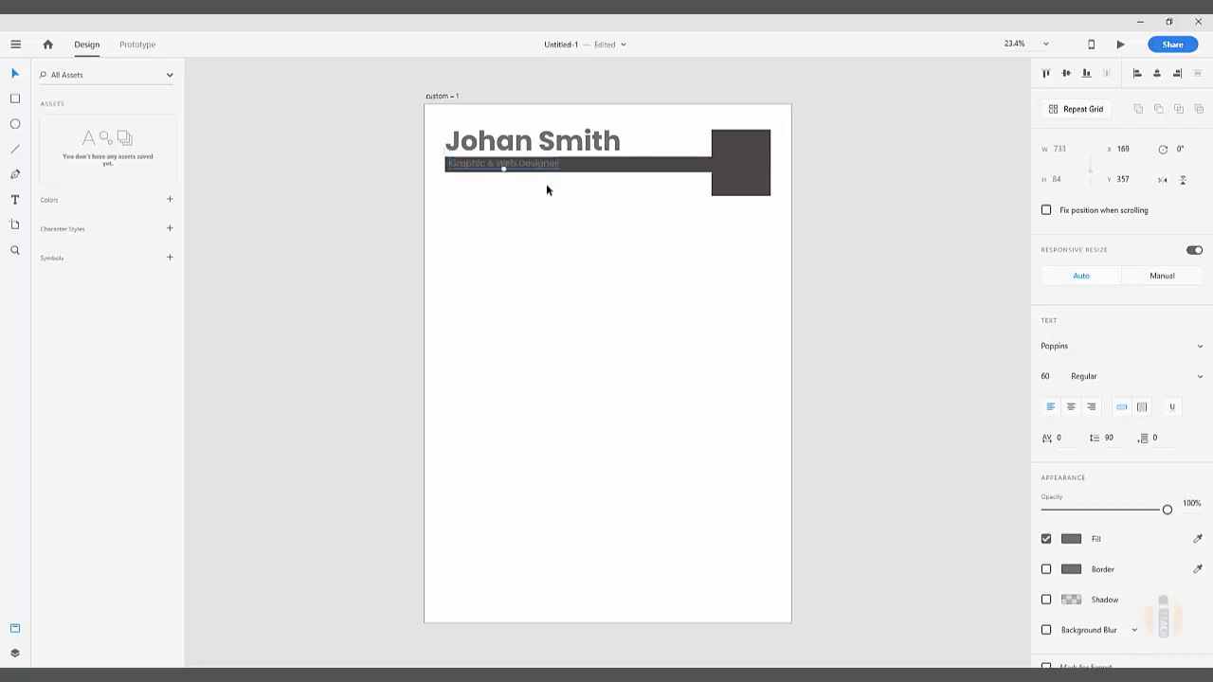
{"action": "key", "text": "Down"}
{"action": "left_click", "coordinate": [546, 169]}
Step: Set the "Graphic & Web Designer" text's fill to white, #FFFFFF
{"action": "left_click", "coordinate": [1071, 538]}
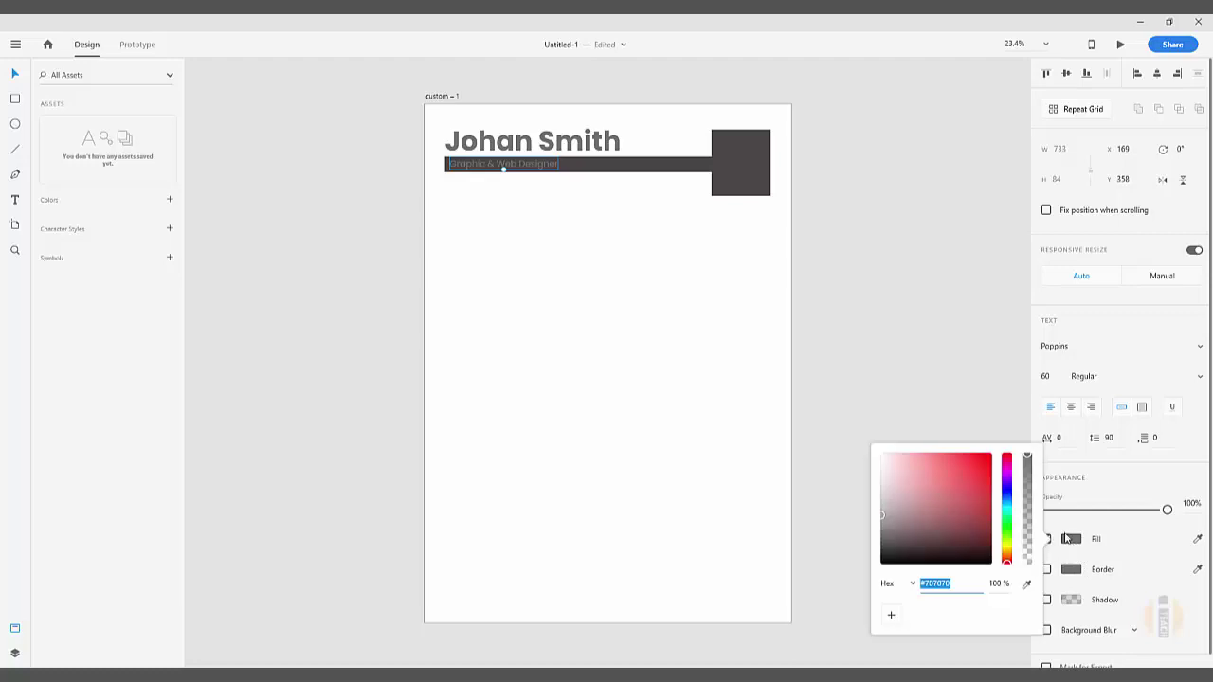
{"action": "left_click_drag", "start_coordinate": [970, 485], "coordinate": [863, 436]}
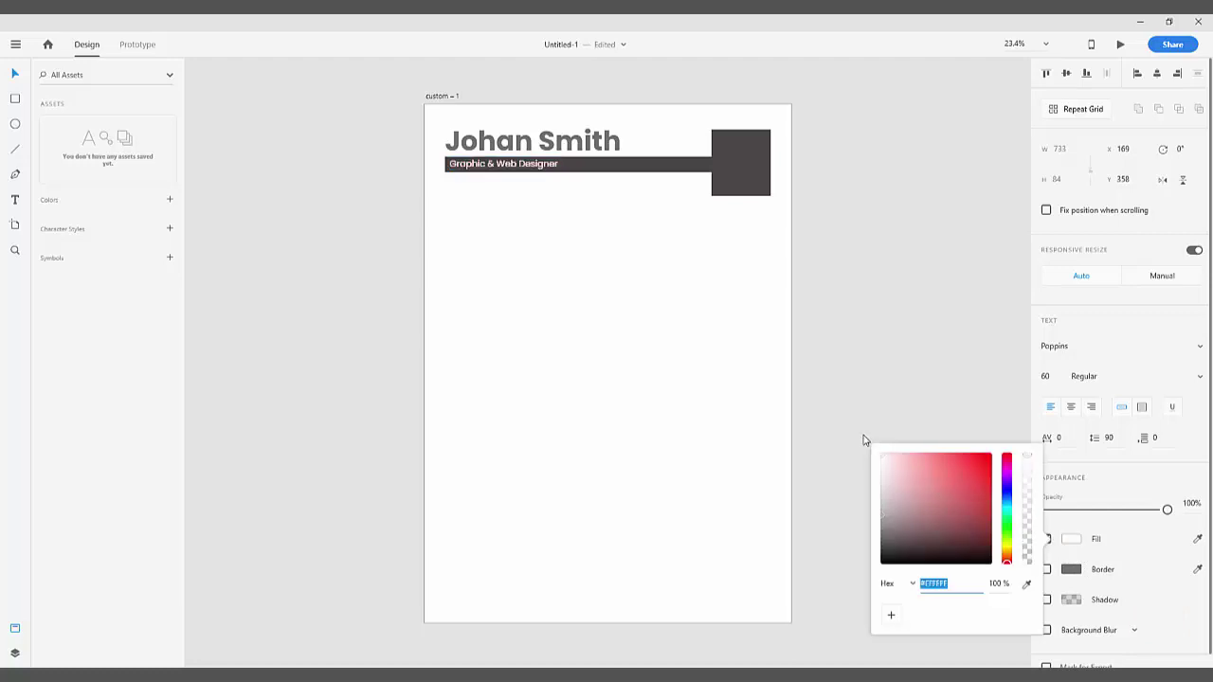
{"action": "left_click", "coordinate": [1078, 458]}
{"action": "left_click", "coordinate": [606, 245]}
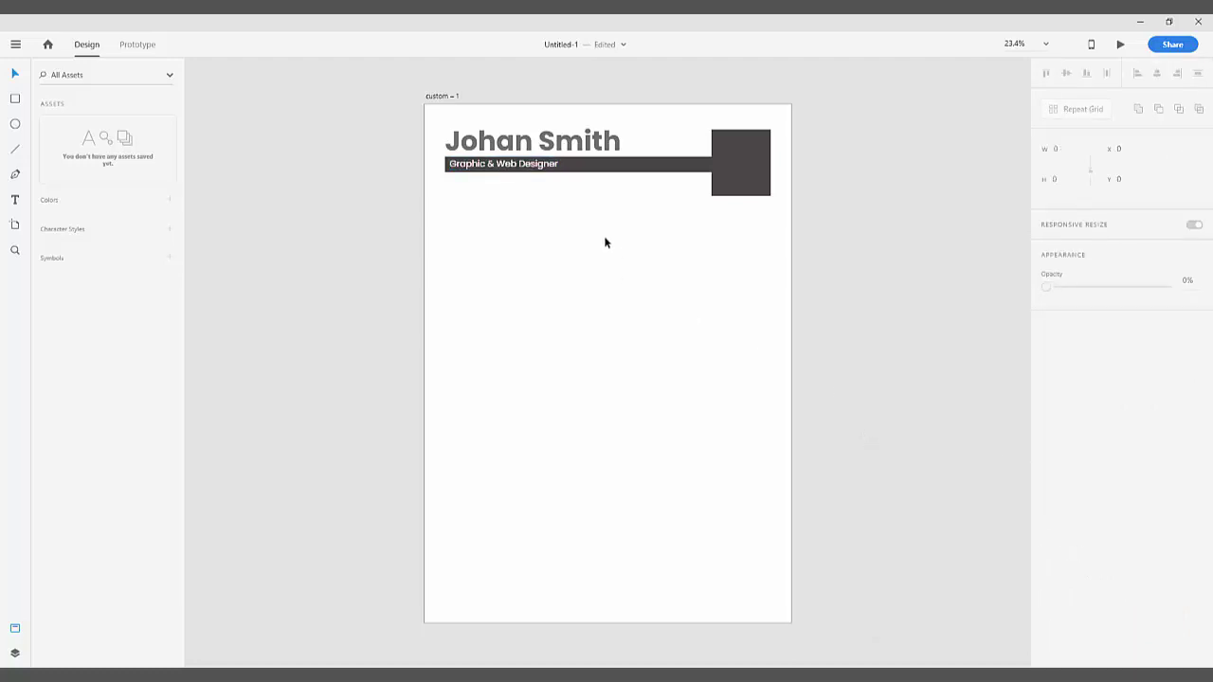
Step: Recolour the large name heading with a bright blue fill, #1BA8F1
{"action": "left_click", "coordinate": [597, 147]}
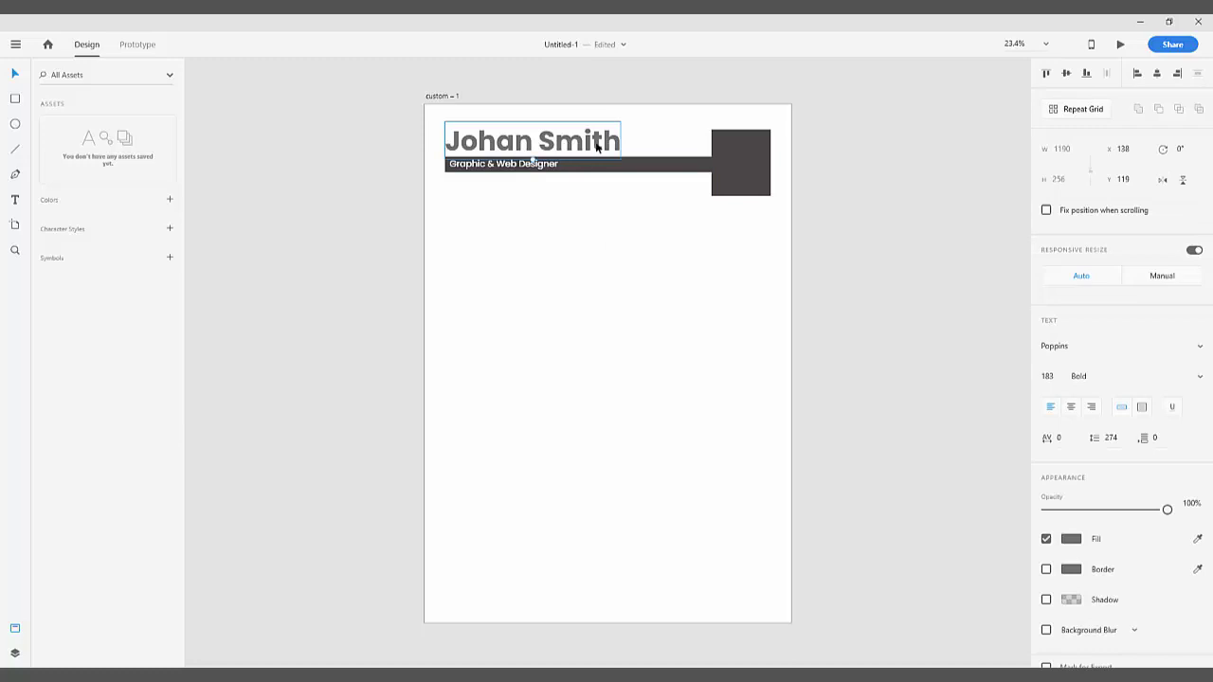
{"action": "left_click", "coordinate": [1071, 539]}
{"action": "left_click", "coordinate": [1005, 509]}
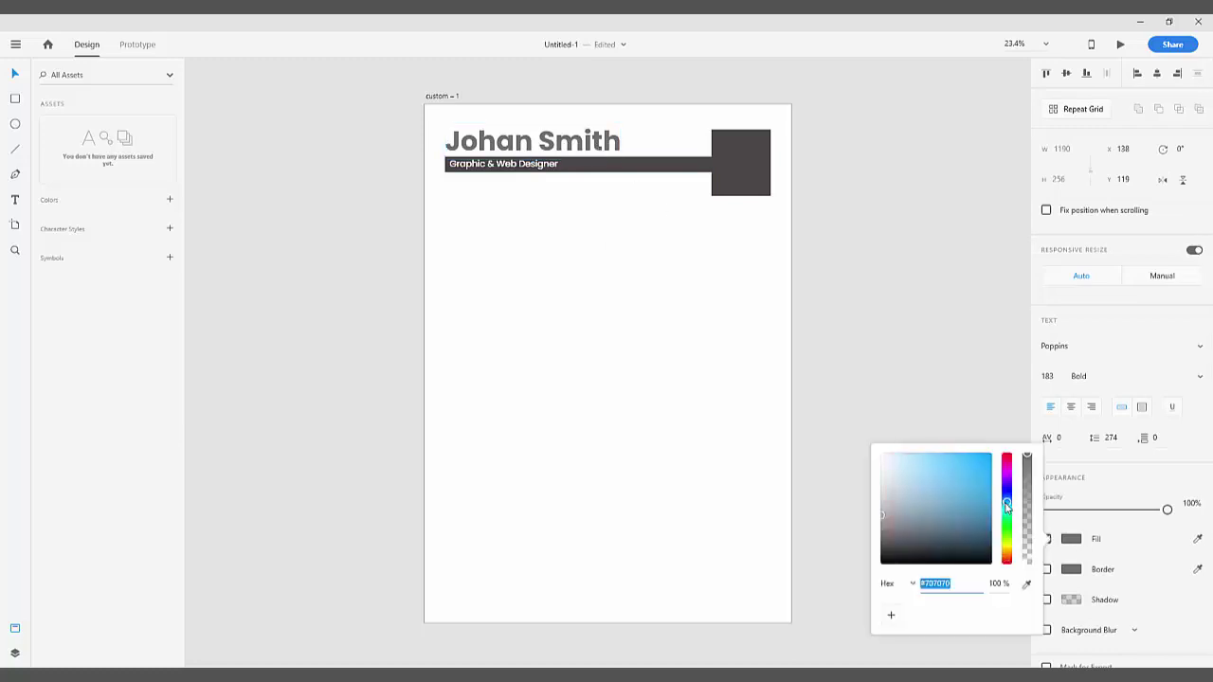
{"action": "left_click_drag", "start_coordinate": [982, 461], "coordinate": [980, 463]}
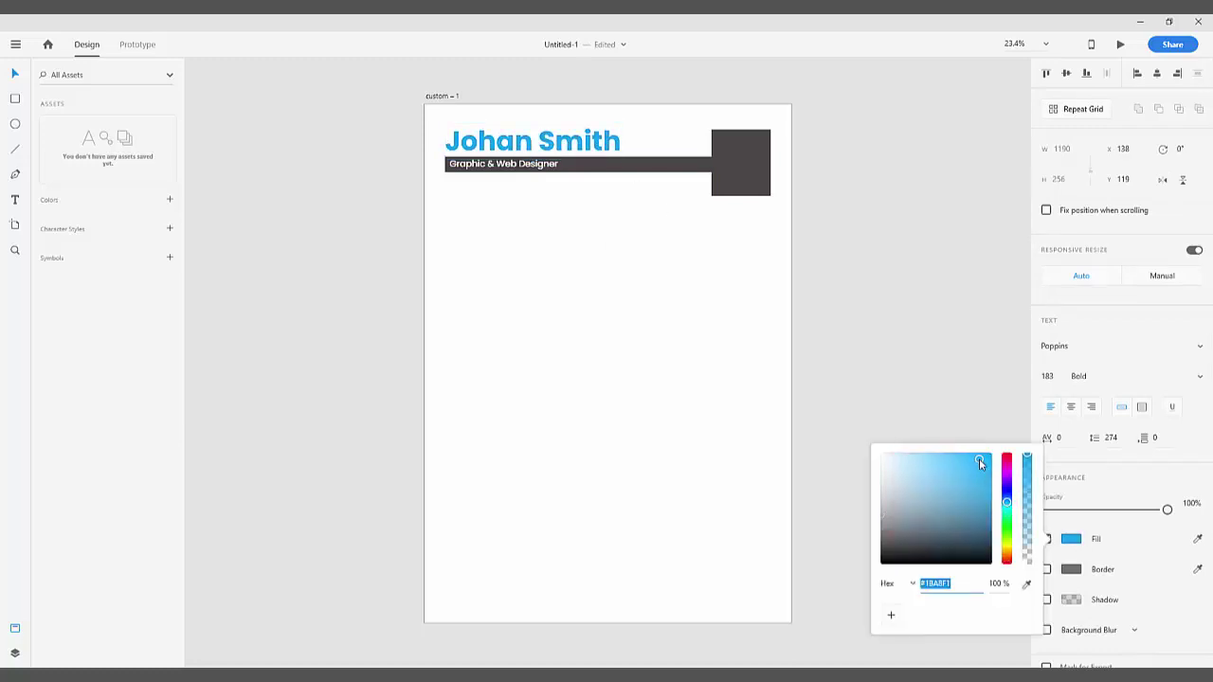
{"action": "left_click", "coordinate": [1114, 478]}
{"action": "left_click", "coordinate": [640, 348]}
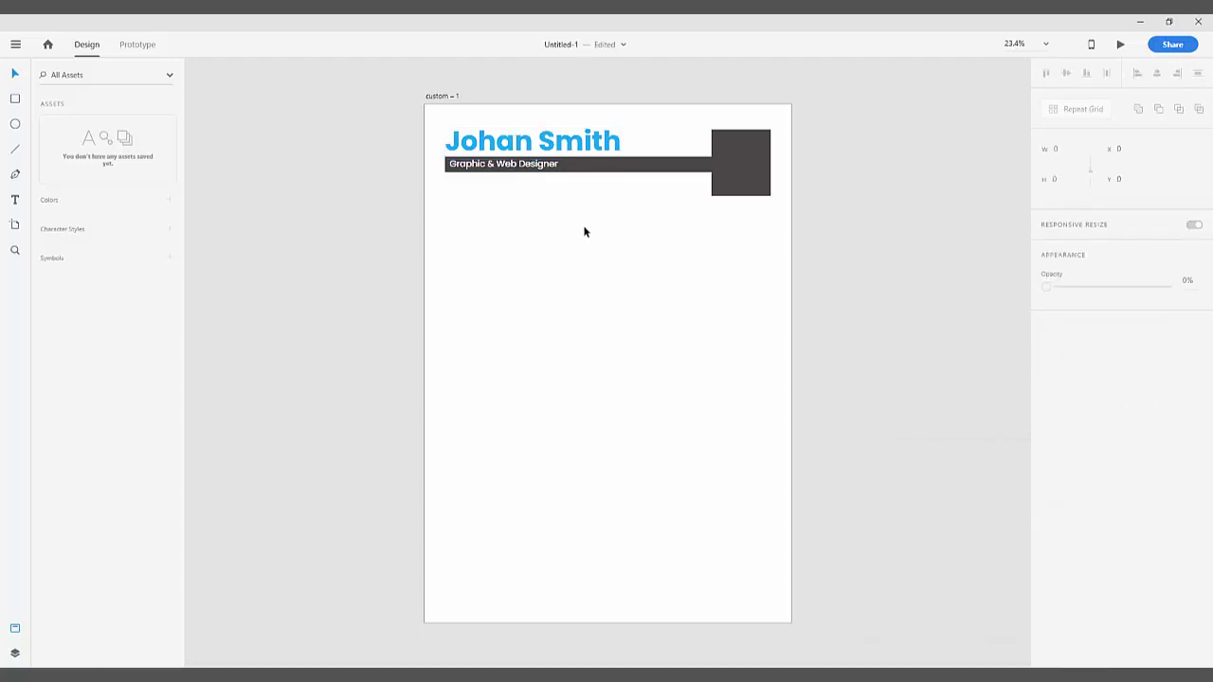
Step: Duplicate the "Graphic & Web Designer" text and place the copy just below the dark bar at X 169, Y 482
{"action": "left_click", "coordinate": [534, 168]}
{"action": "right_click", "coordinate": [538, 169]}
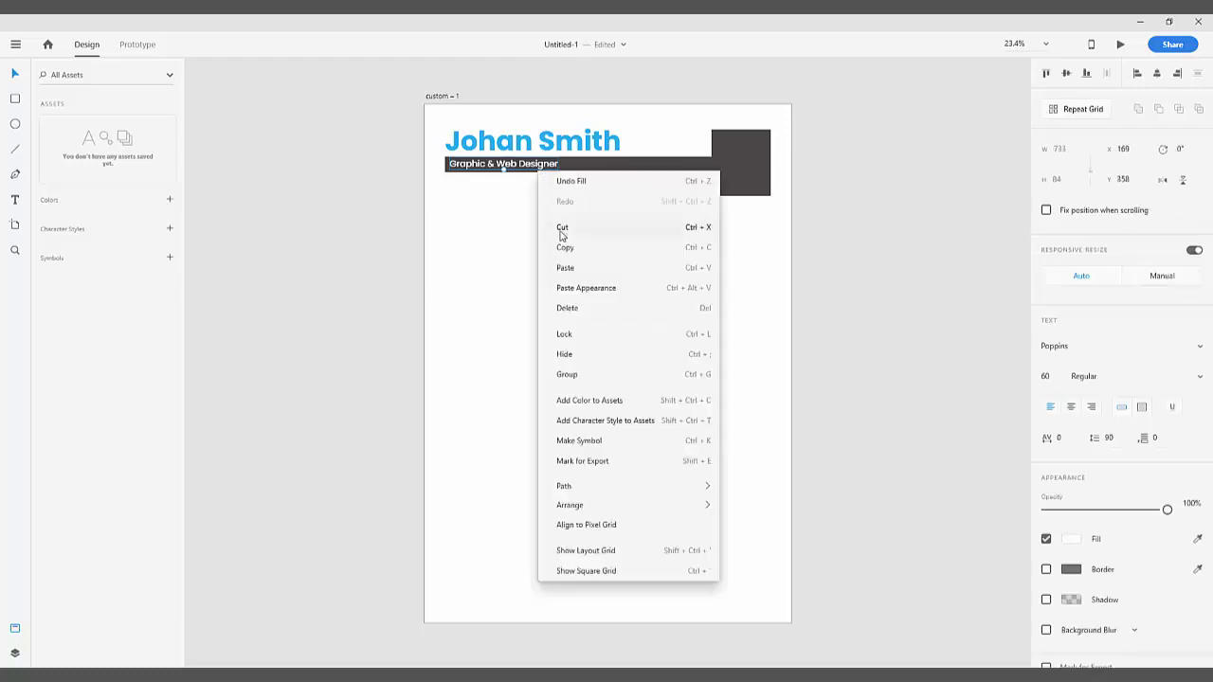
{"action": "key", "text": "Escape"}
{"action": "right_click", "coordinate": [531, 213]}
{"action": "left_click", "coordinate": [554, 266]}
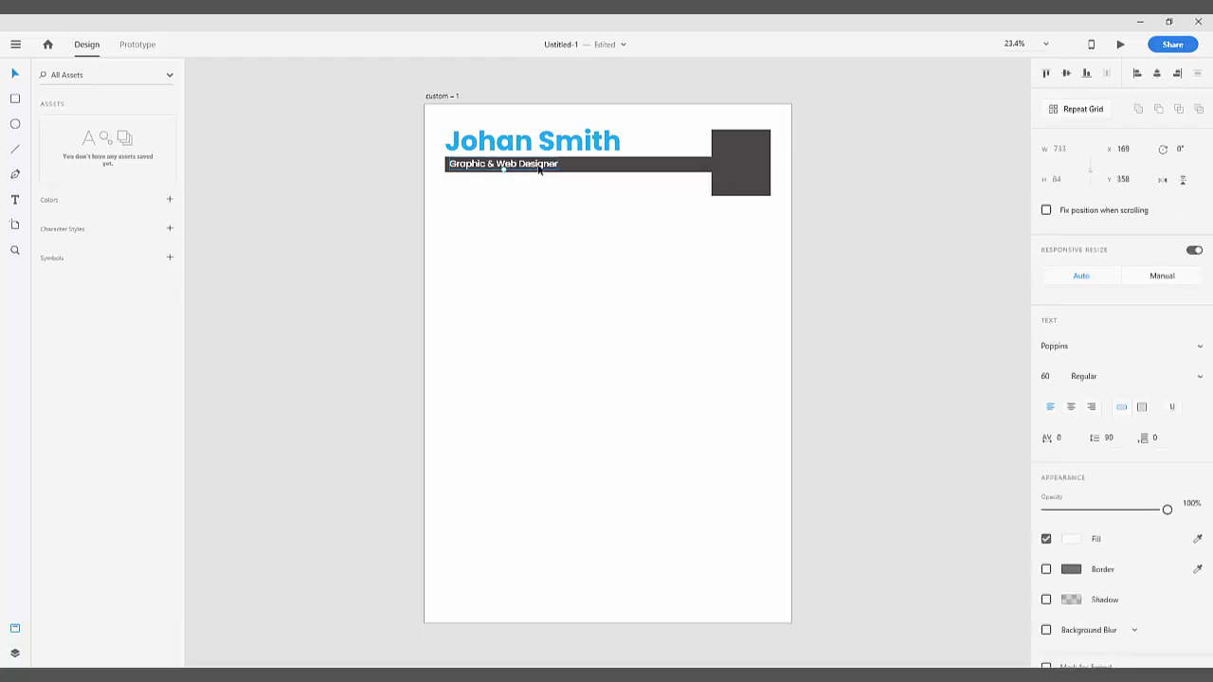
{"action": "left_click_drag", "start_coordinate": [541, 167], "coordinate": [538, 205]}
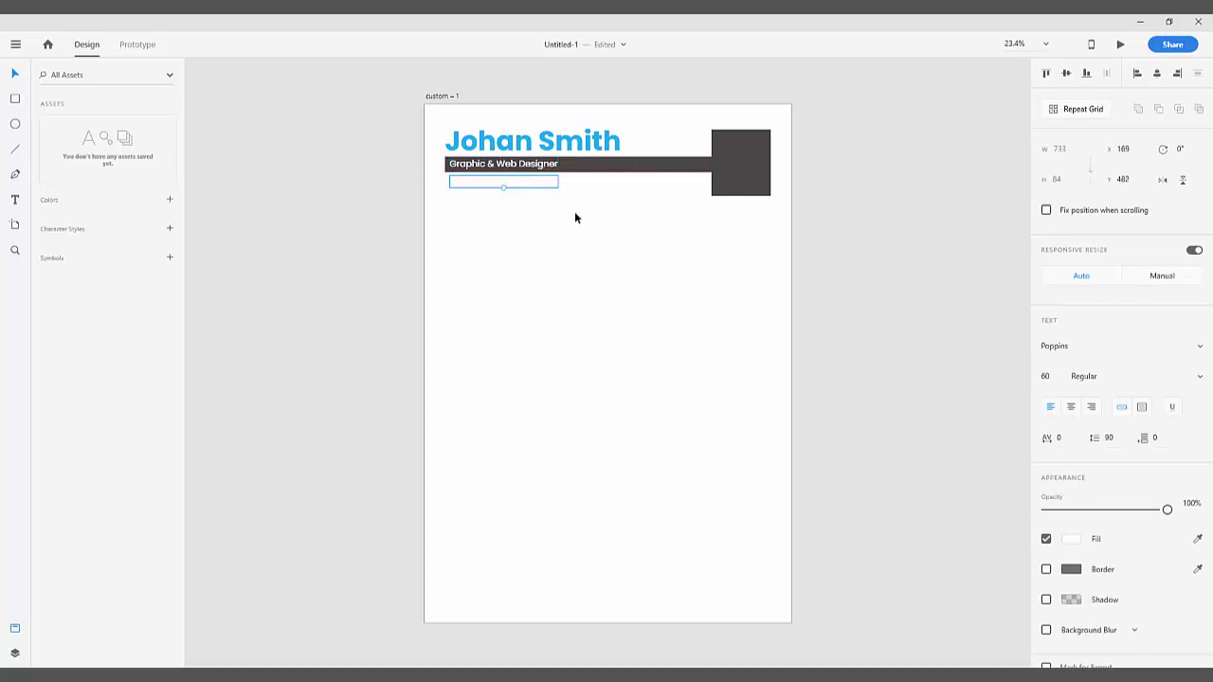
Step: Fill the duplicated text below the bar with the dark colour sampled from the photo placeholder
{"action": "left_click", "coordinate": [1071, 538]}
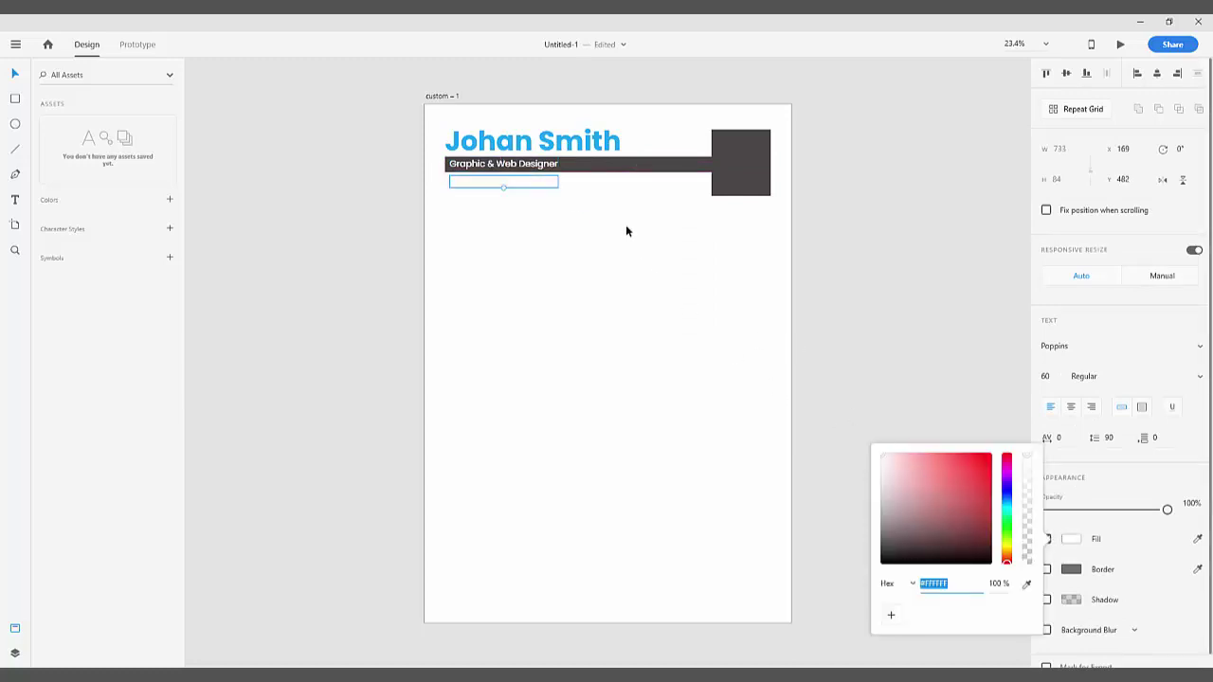
{"action": "left_click", "coordinate": [1026, 584]}
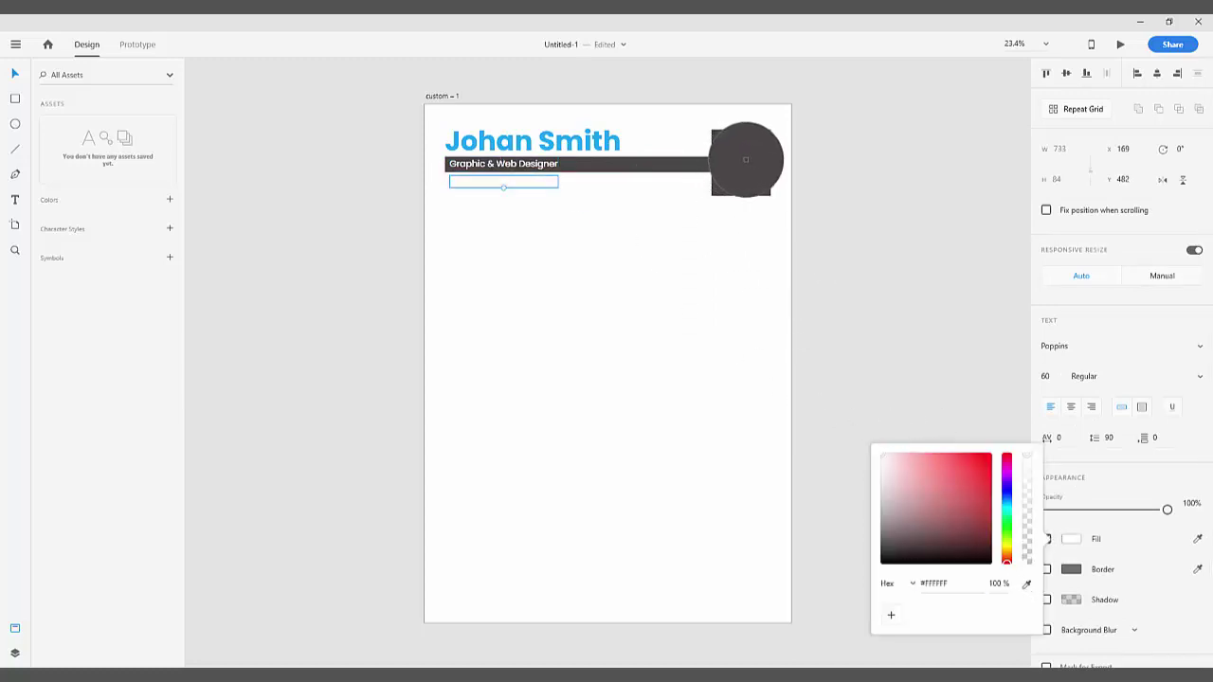
{"action": "left_click", "coordinate": [746, 159]}
Step: Replace the duplicated text with "Phone:" followed by the contact's phone number
{"action": "double_click", "coordinate": [543, 182]}
{"action": "left_click", "coordinate": [542, 181]}
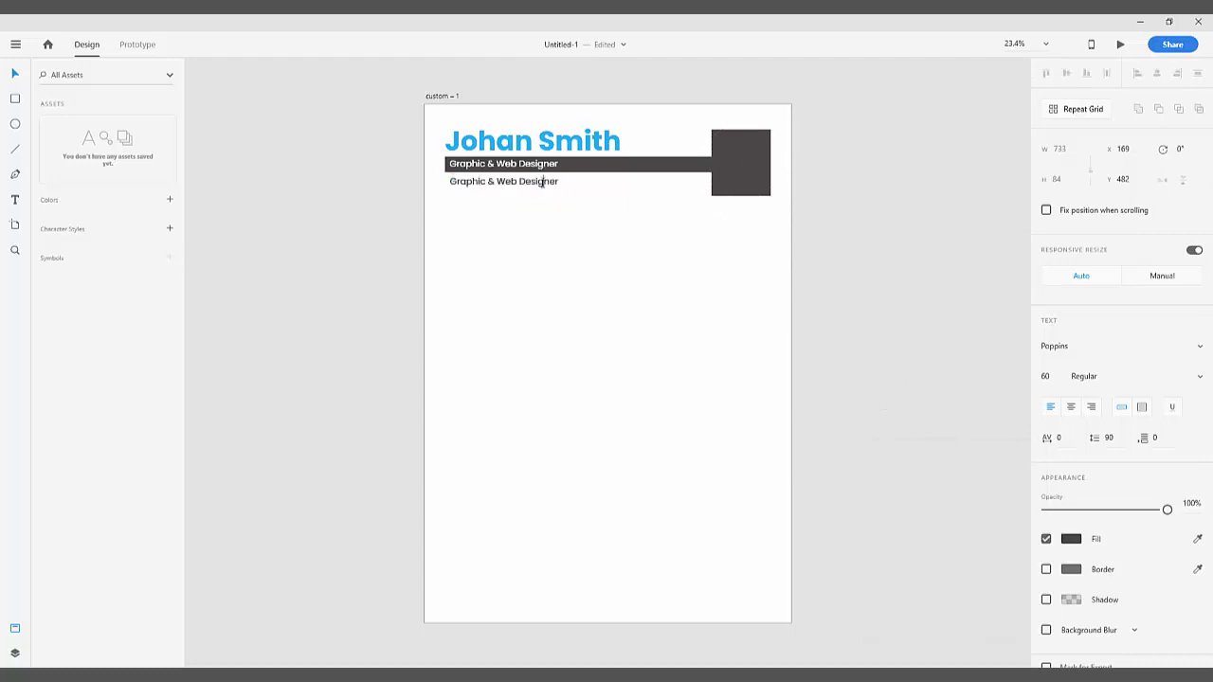
{"action": "key", "text": "ctrl+a"}
{"action": "type", "text": "P"}
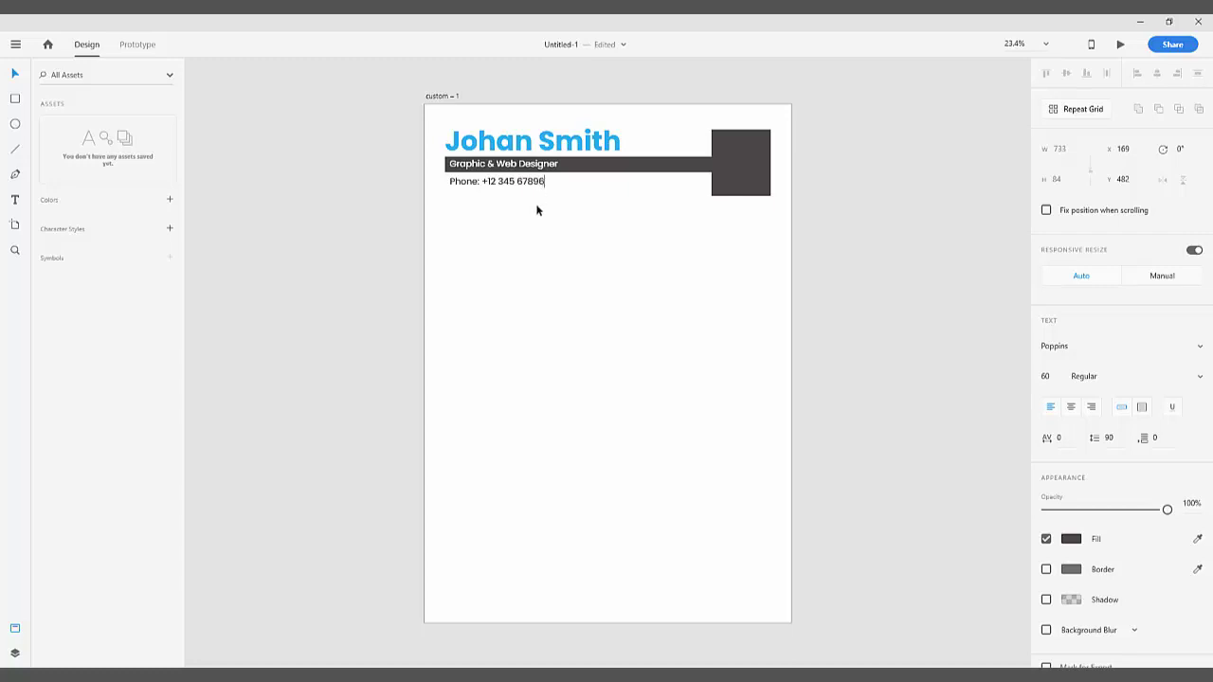
{"action": "key", "text": "Escape"}
Step: Scale down the phone line and set its font size to 40
{"action": "left_click_drag", "start_coordinate": [497, 186], "coordinate": [494, 183]}
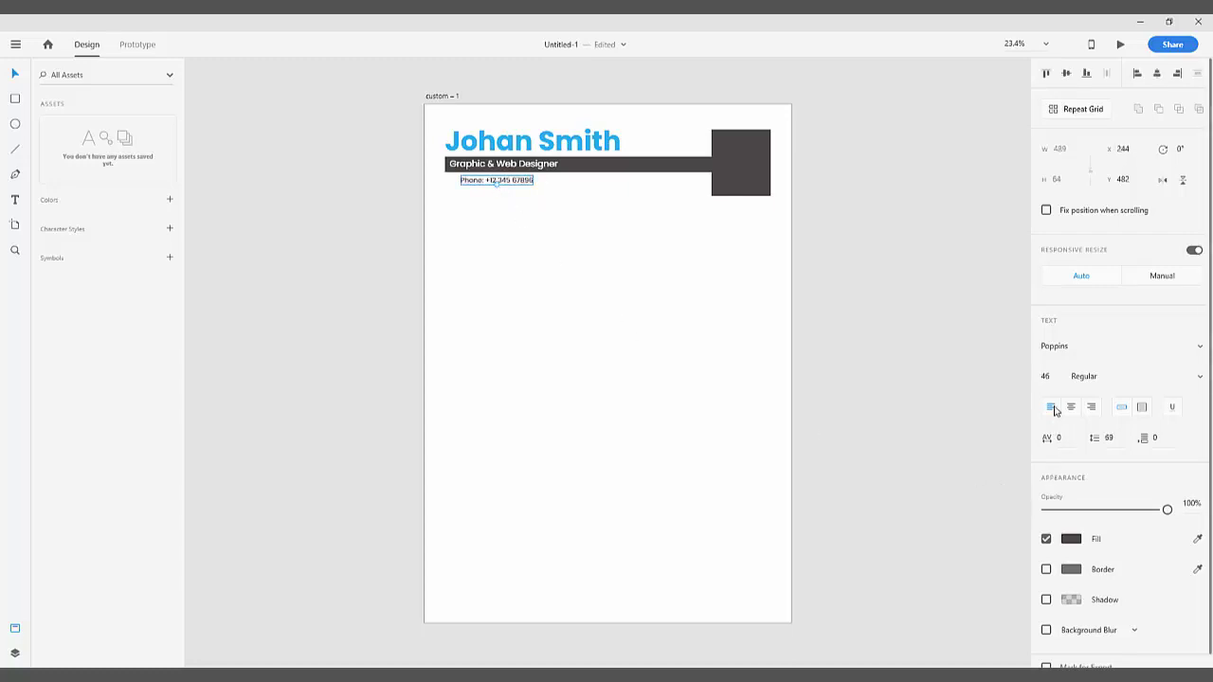
{"action": "left_click", "coordinate": [1047, 376]}
{"action": "type", "text": "40"}
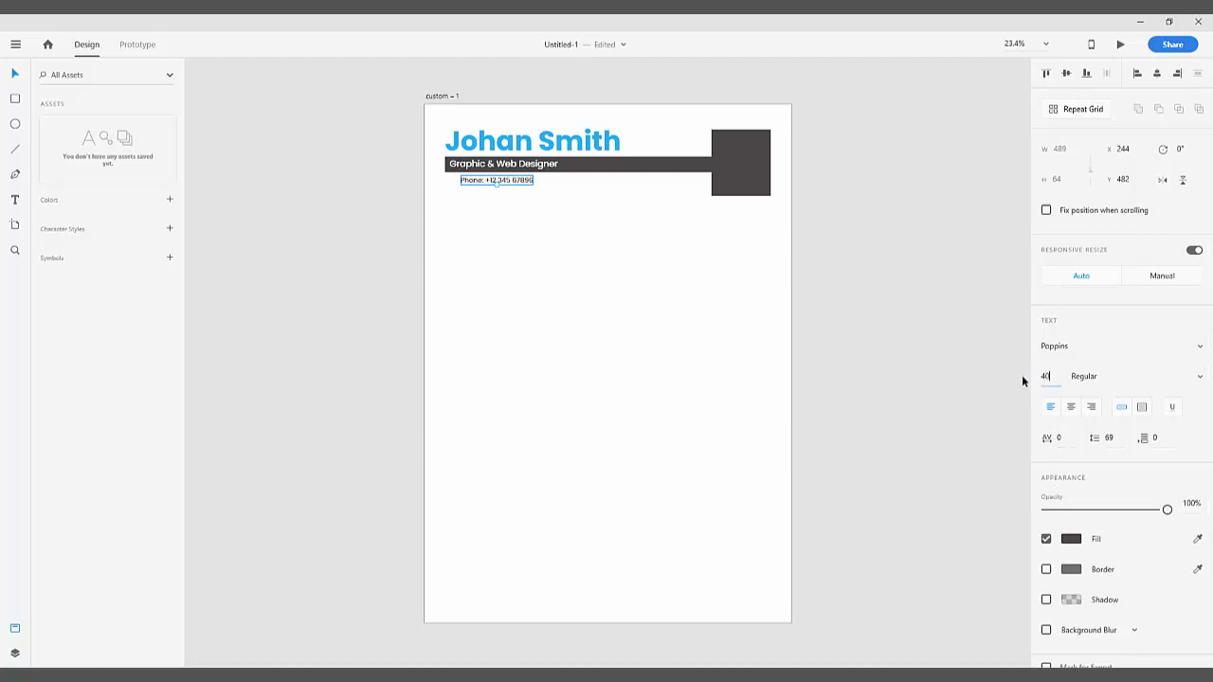
{"action": "key", "text": "Return"}
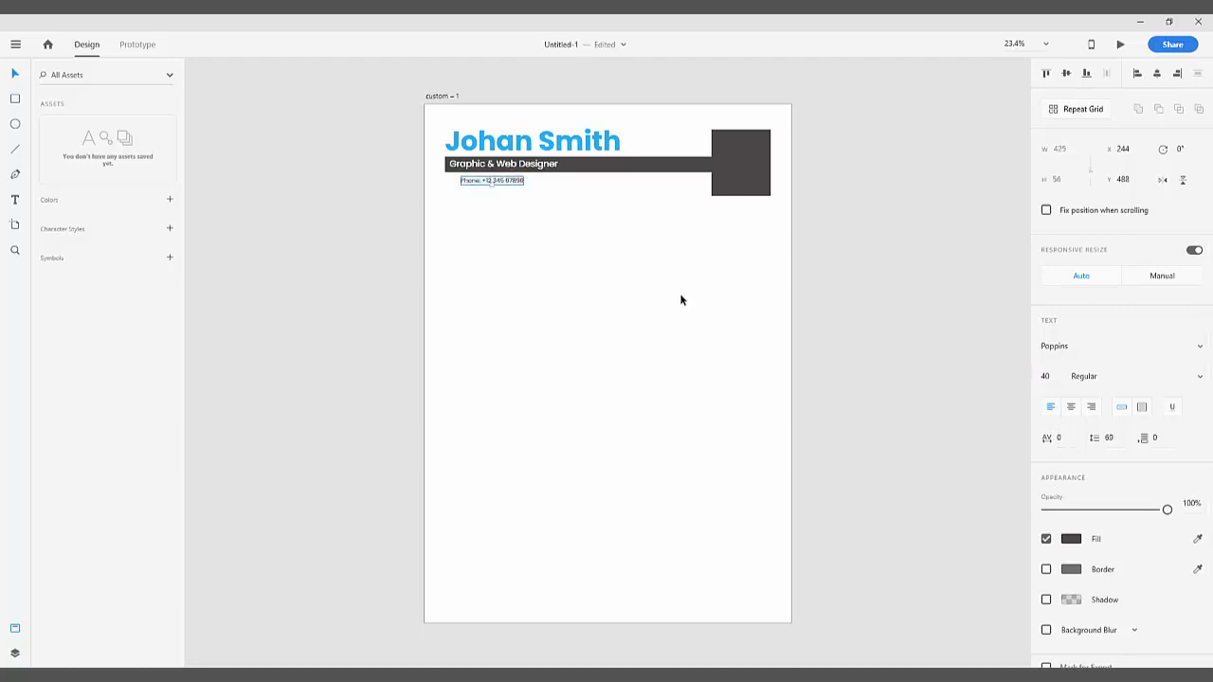
Step: Move the phone line to X 138 so it aligns with the left edge of the name and dark bar
{"action": "left_click", "coordinate": [16, 249]}
{"action": "left_click_drag", "start_coordinate": [398, 107], "coordinate": [821, 264]}
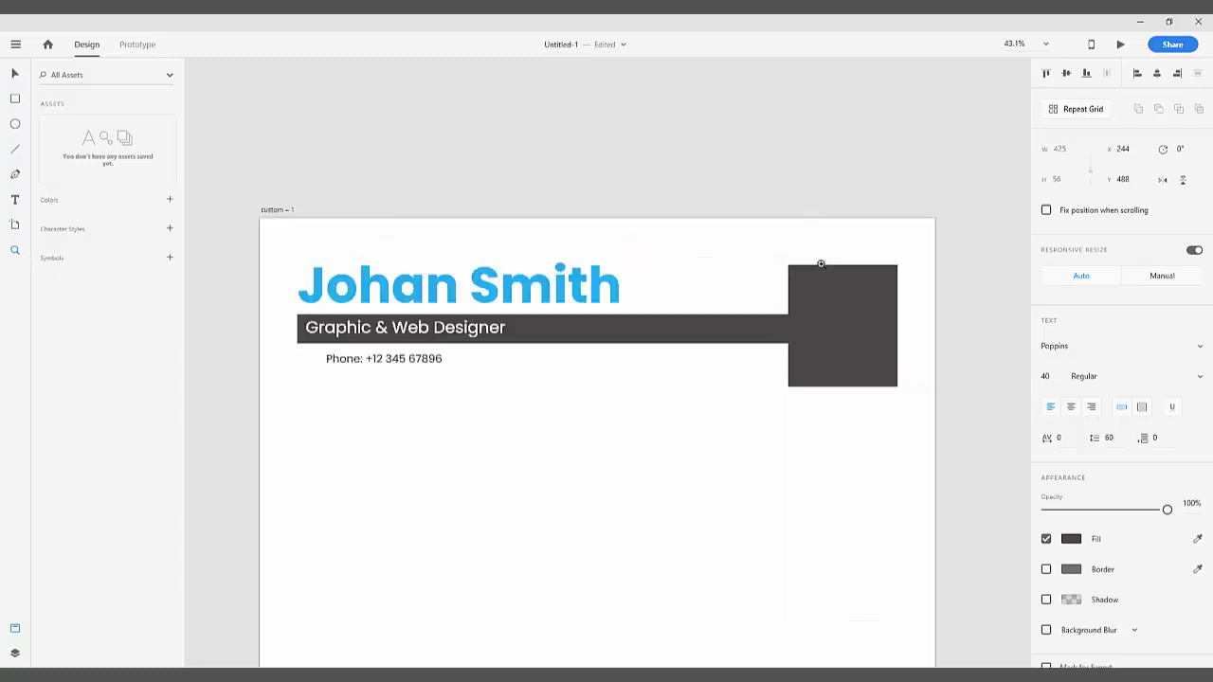
{"action": "left_click", "coordinate": [15, 73]}
{"action": "left_click_drag", "start_coordinate": [425, 366], "coordinate": [398, 361]}
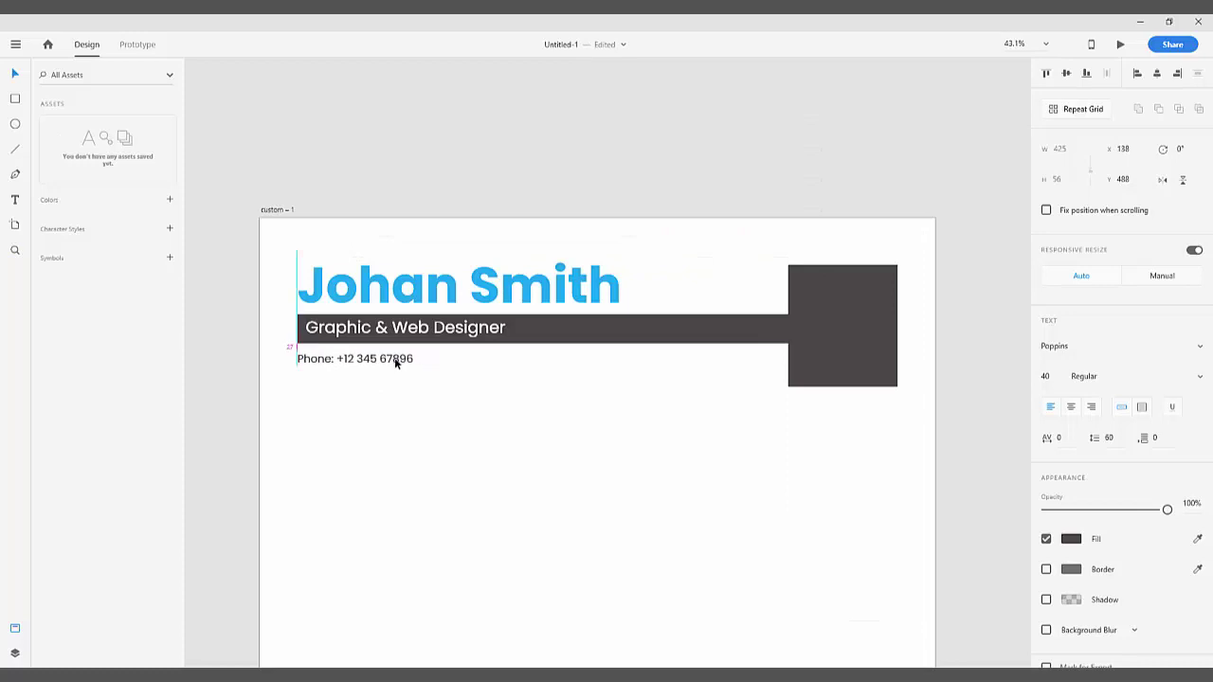
Step: Set the "Phone:" label in the phone line to Bold, leaving the number in its regular weight
{"action": "double_click", "coordinate": [328, 360]}
{"action": "left_click", "coordinate": [334, 358]}
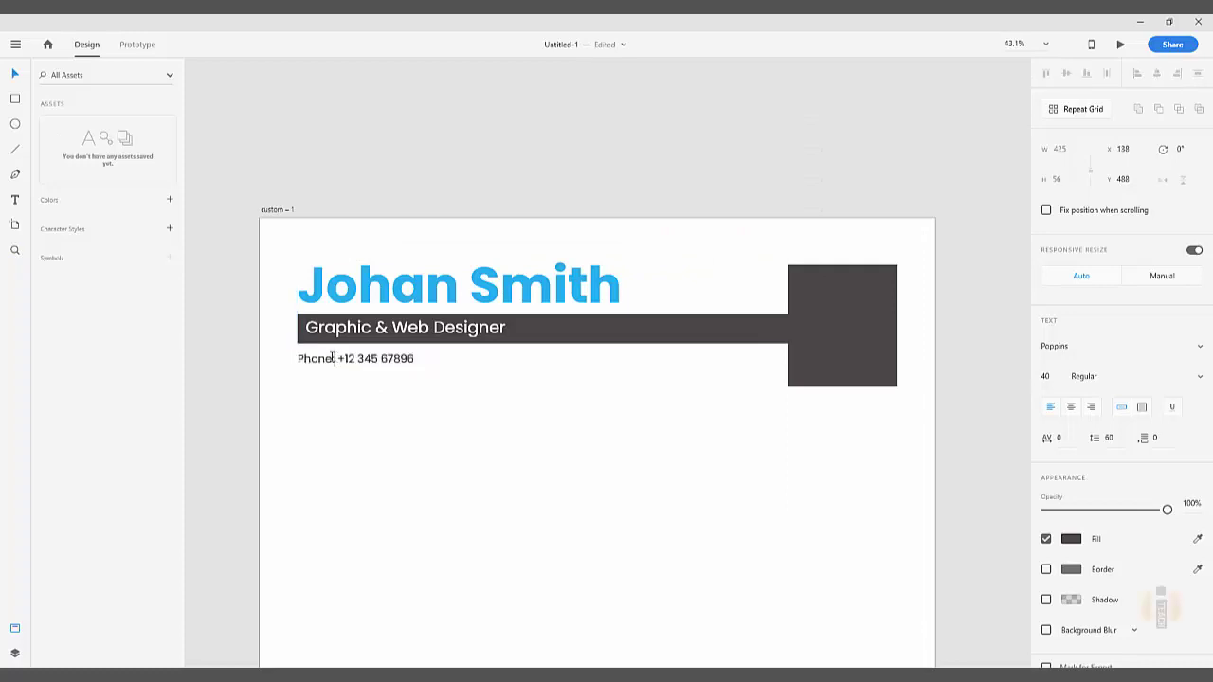
{"action": "left_click_drag", "start_coordinate": [334, 358], "coordinate": [292, 359]}
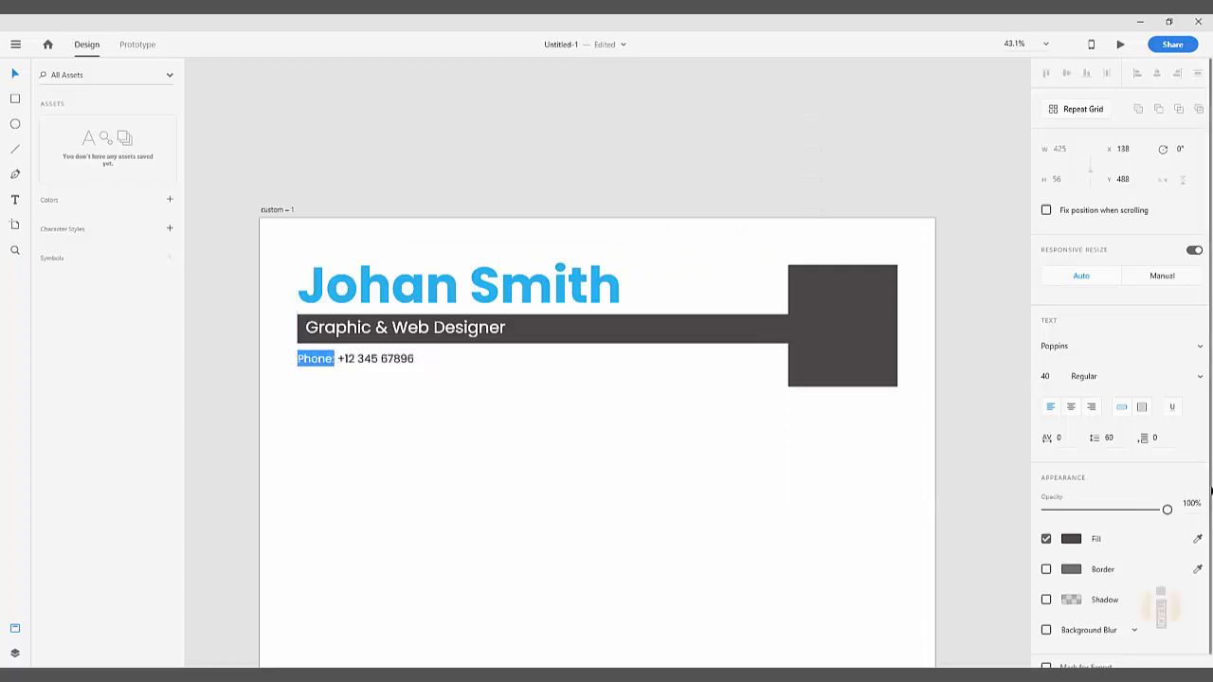
{"action": "left_click", "coordinate": [1200, 377]}
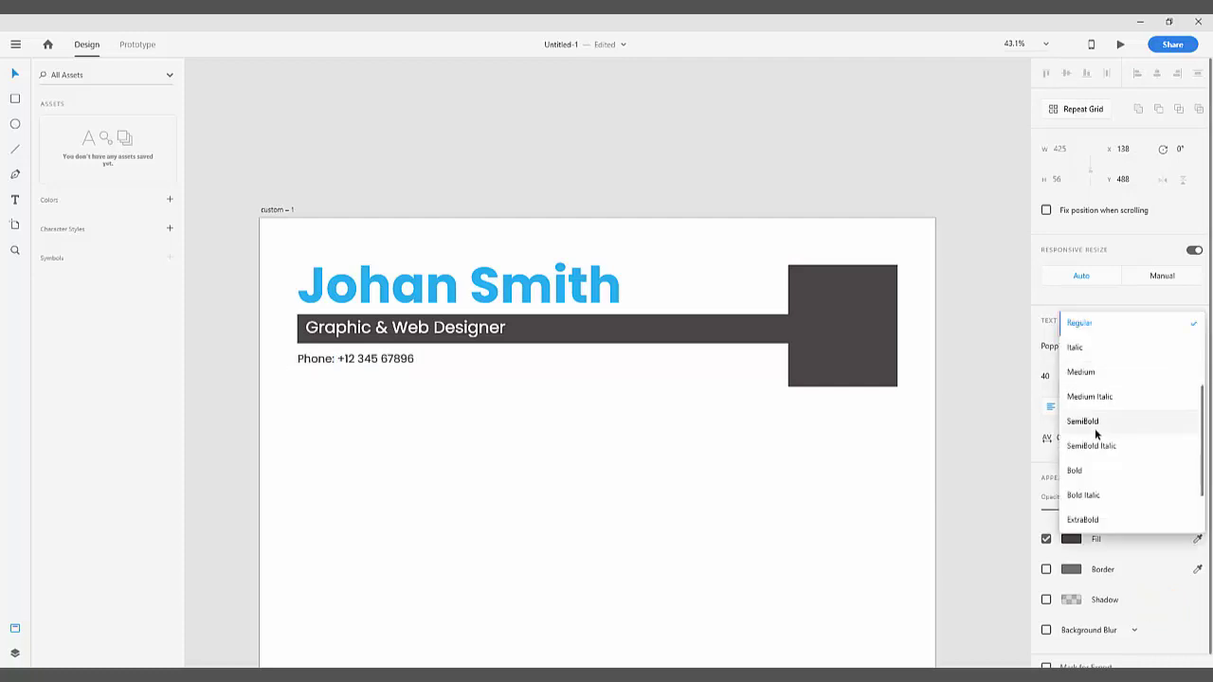
{"action": "left_click", "coordinate": [1085, 470]}
{"action": "key", "text": "Escape"}
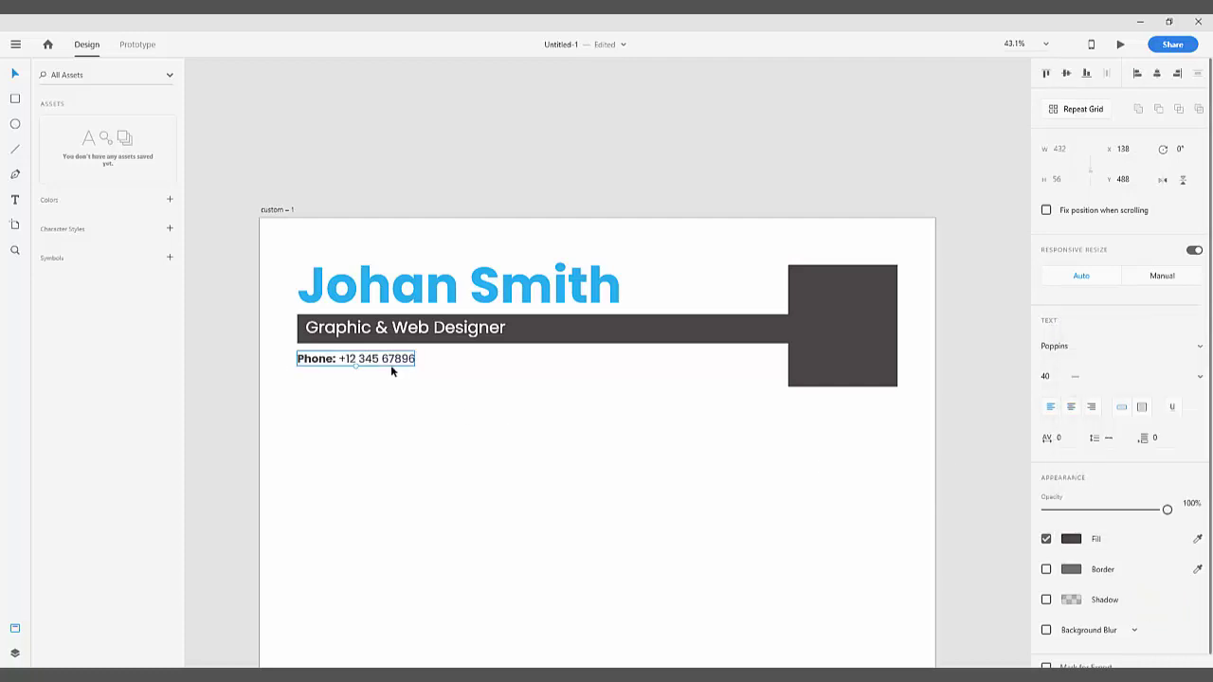
Step: Duplicate the phone line to X 686 on the same row and change the copy to "Email:" with a placeholder e-mail address
{"action": "left_click_drag", "start_coordinate": [393, 362], "coordinate": [432, 364]}
{"action": "double_click", "coordinate": [477, 358]}
{"action": "type", "text": "E"}
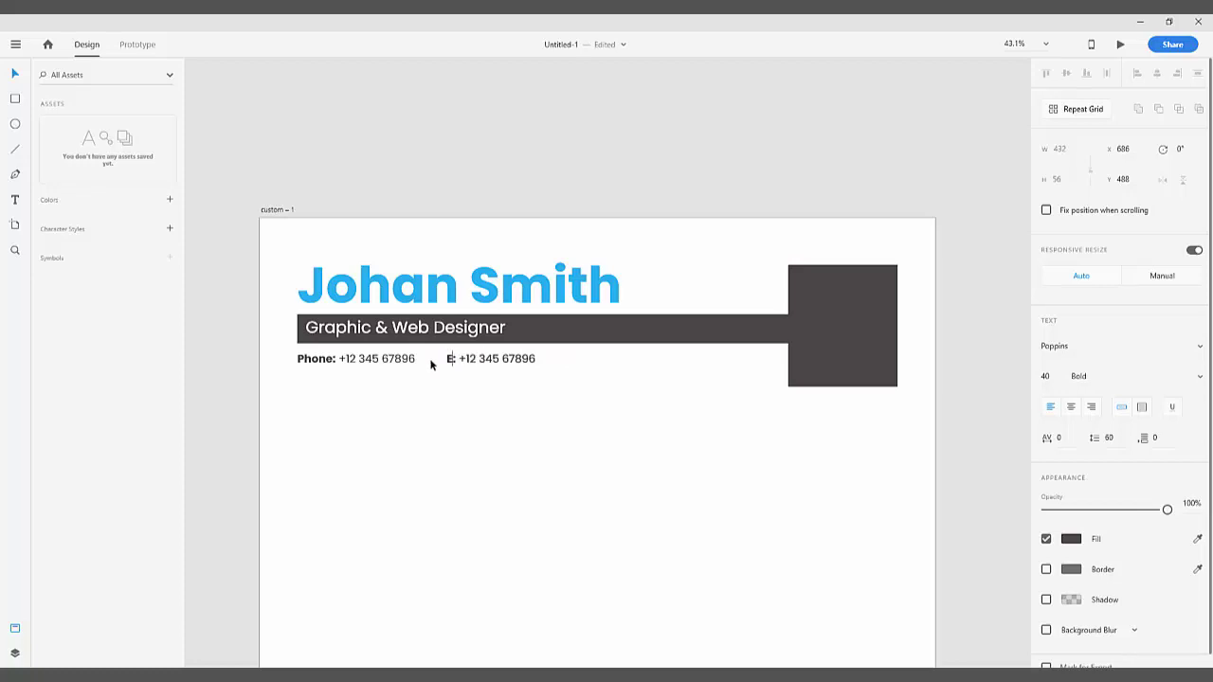
{"action": "type", "text": "mail:"}
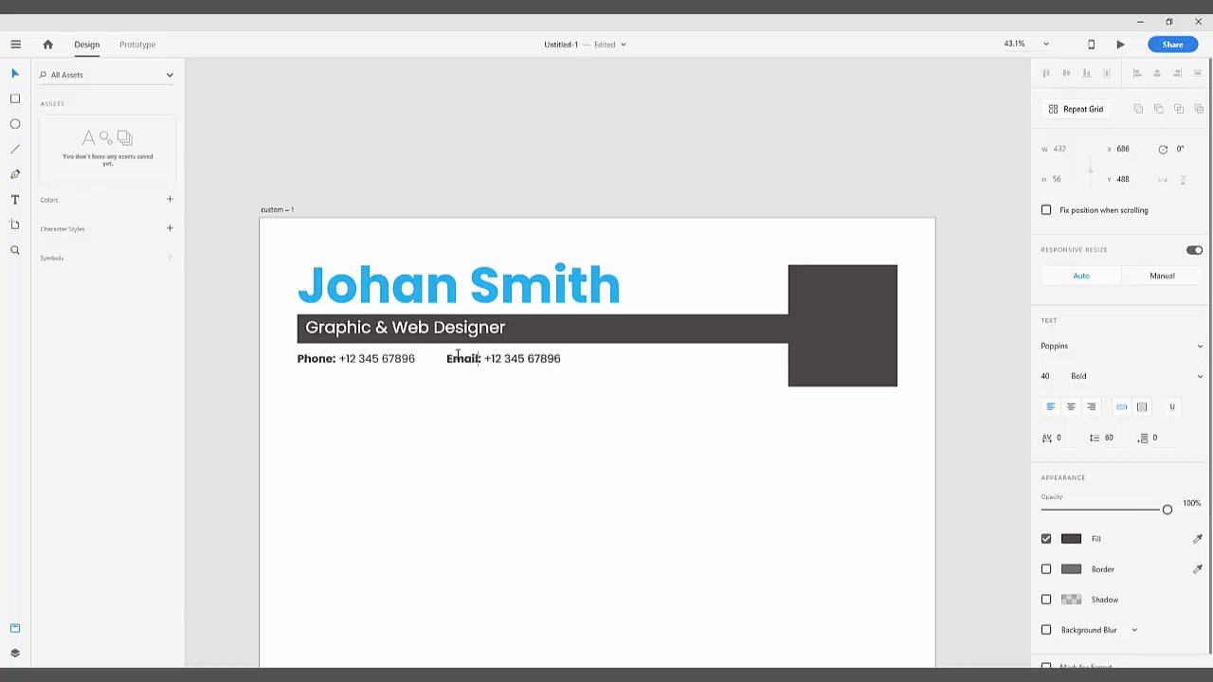
{"action": "left_click_drag", "start_coordinate": [485, 358], "coordinate": [564, 359]}
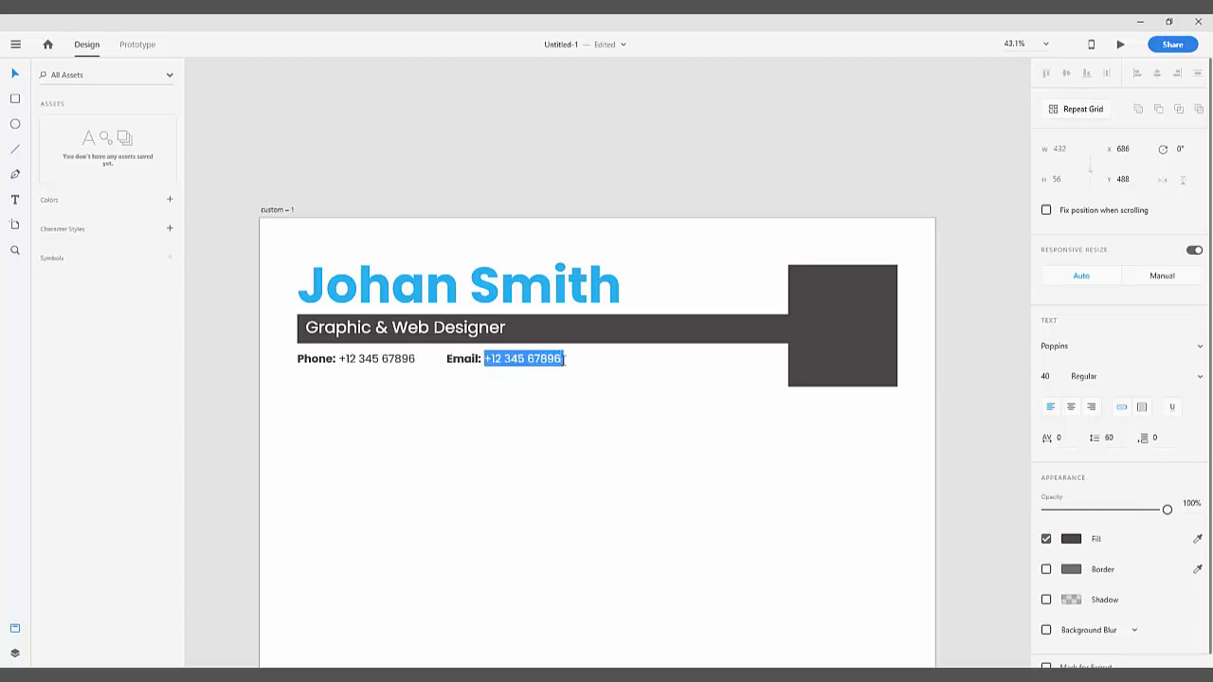
{"action": "type", "text": "youremai"}
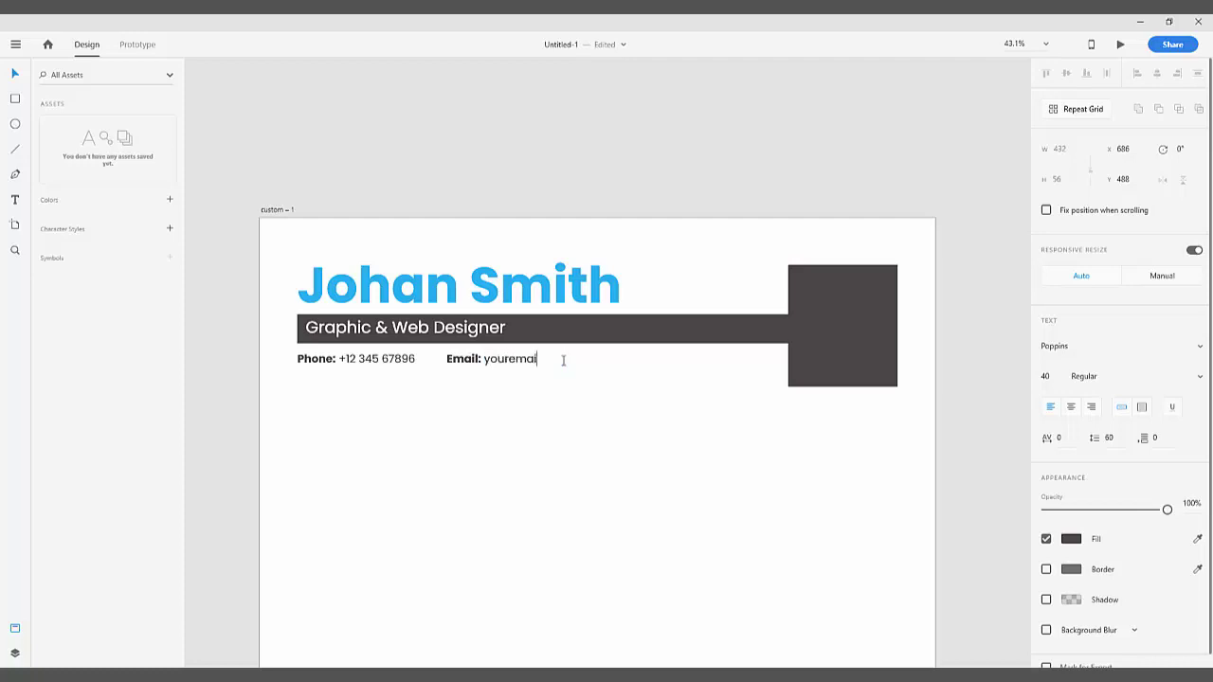
{"action": "type", "text": "l@com"}
{"action": "key", "text": "Escape"}
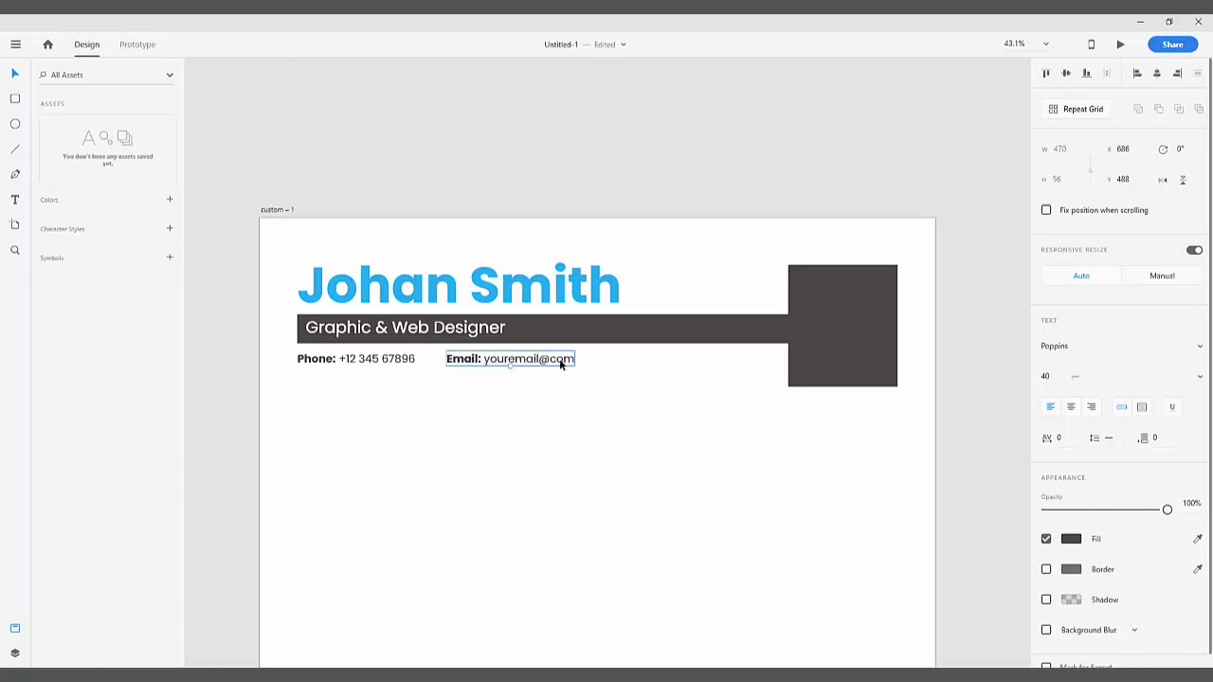
Step: Duplicate the email line to X 1298 on the same row and change the copy to "Web: yourwebsite.com"
{"action": "left_click_drag", "start_coordinate": [559, 360], "coordinate": [600, 359]}
{"action": "double_click", "coordinate": [641, 360]}
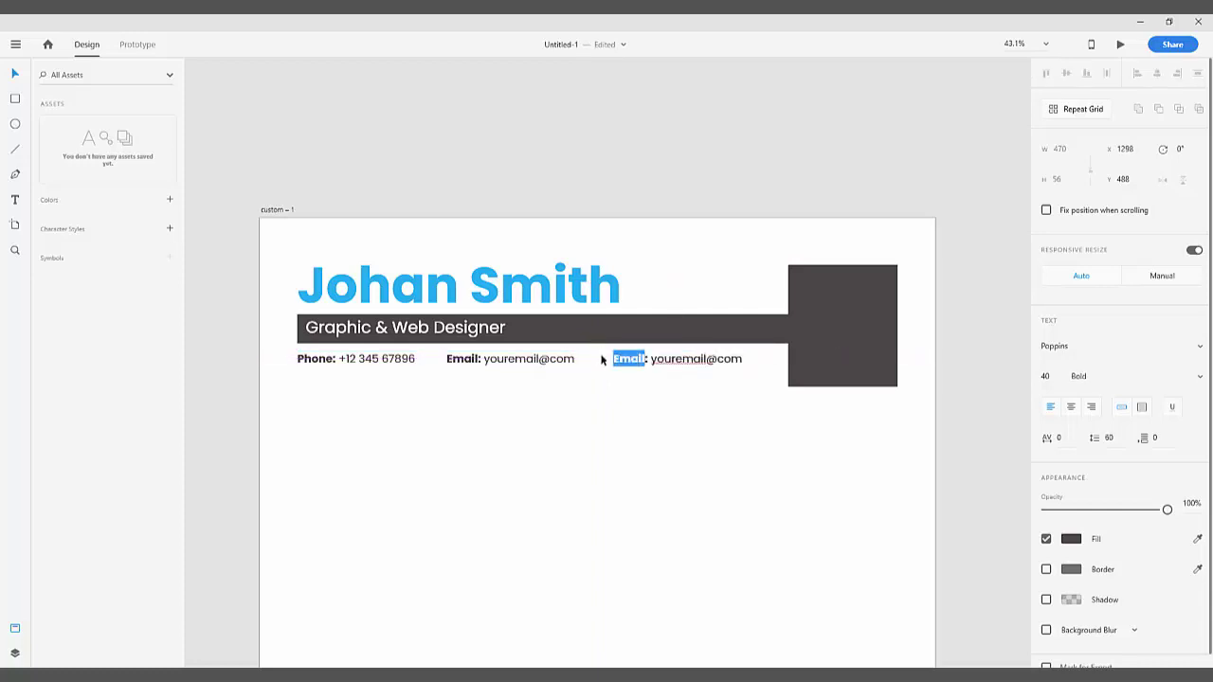
{"action": "type", "text": "Web"}
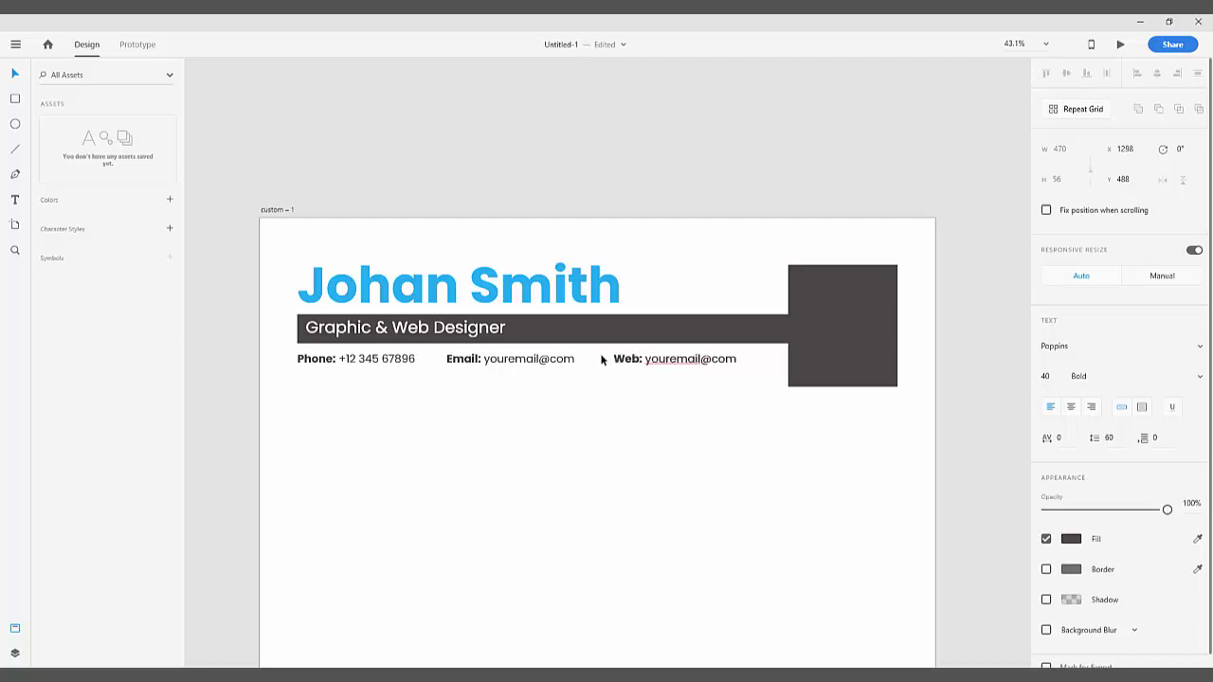
{"action": "left_click_drag", "start_coordinate": [645, 360], "coordinate": [754, 366]}
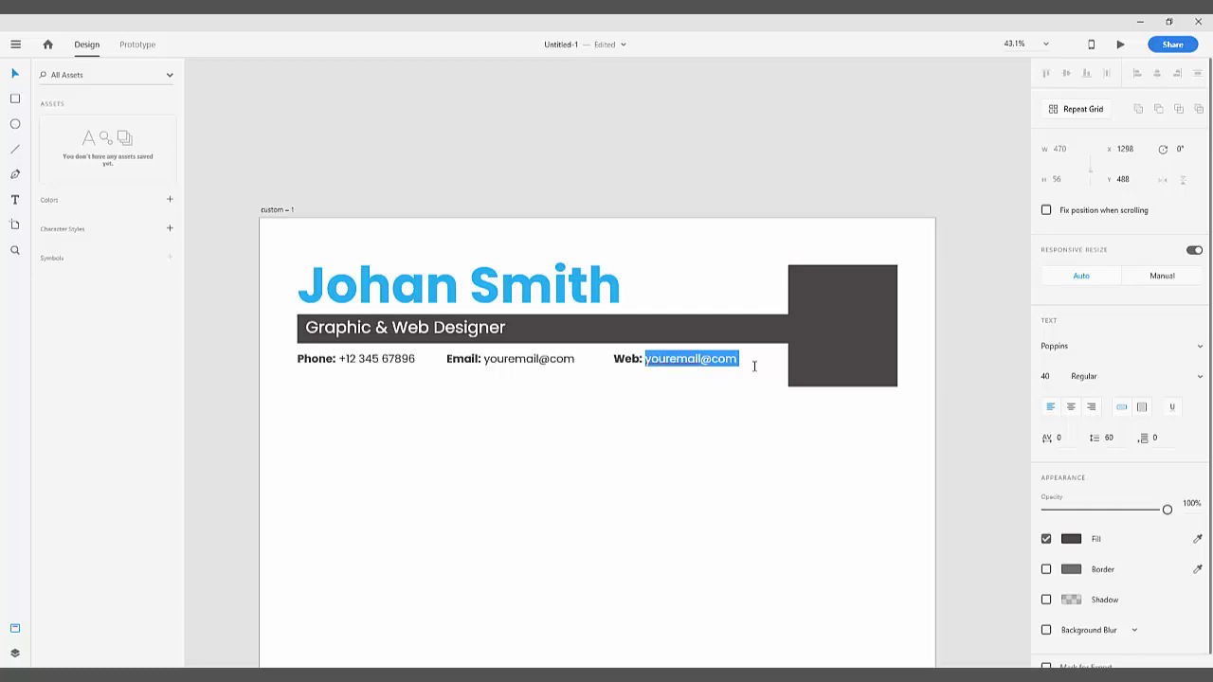
{"action": "type", "text": "yourw"}
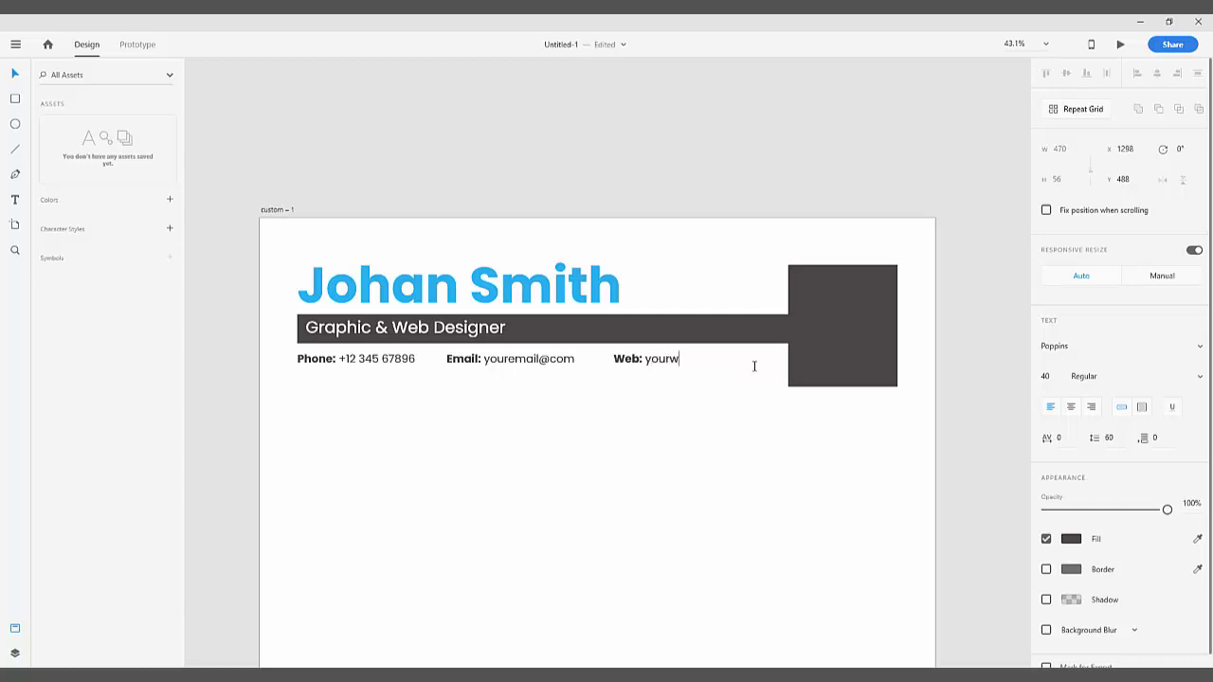
{"action": "type", "text": "ebsite.com"}
{"action": "key", "text": "Escape"}
{"action": "left_click", "coordinate": [696, 418]}
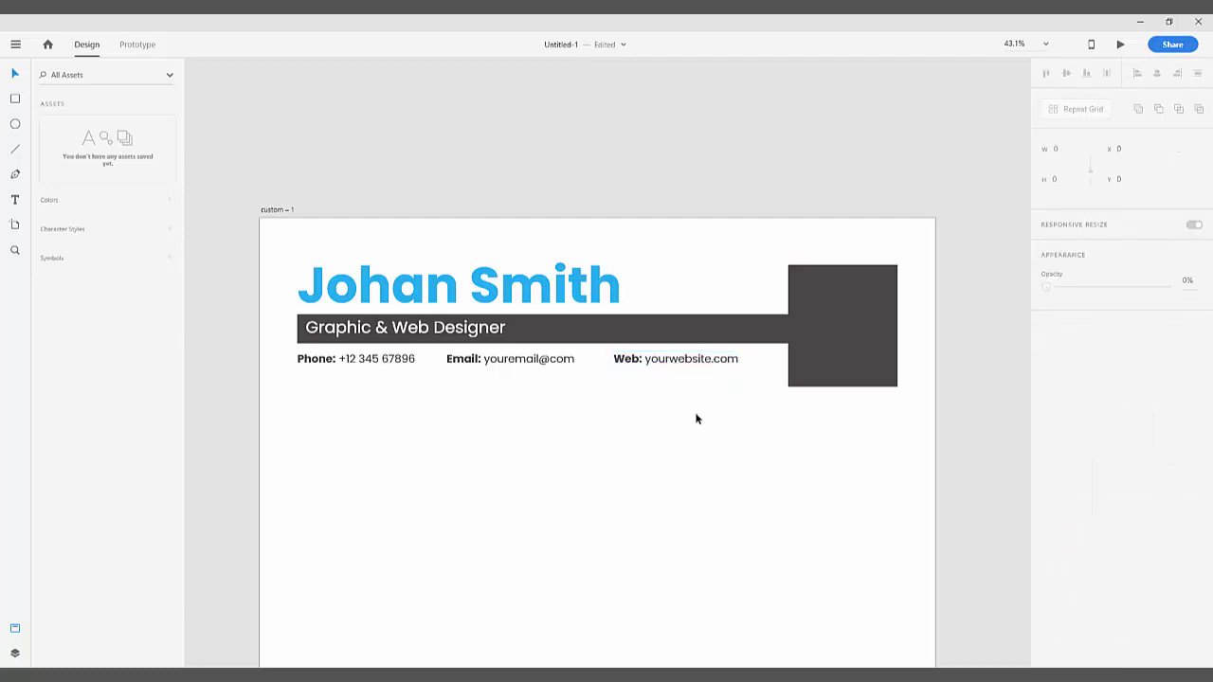
Step: Shift the email line slightly toward the web line to even out the gaps between the three contact entries
{"action": "left_click", "coordinate": [552, 363]}
{"action": "left_click_drag", "start_coordinate": [546, 365], "coordinate": [549, 360]}
{"action": "left_click", "coordinate": [404, 392]}
Step: Duplicate the phone line below itself at X 138, Y 564 and change the copy's label to "Address:"
{"action": "left_click", "coordinate": [388, 363]}
{"action": "left_click_drag", "start_coordinate": [389, 363], "coordinate": [270, 389]}
{"action": "double_click", "coordinate": [330, 380]}
{"action": "left_click", "coordinate": [332, 380]}
{"action": "type", "text": "Address: +12 345 67896"}
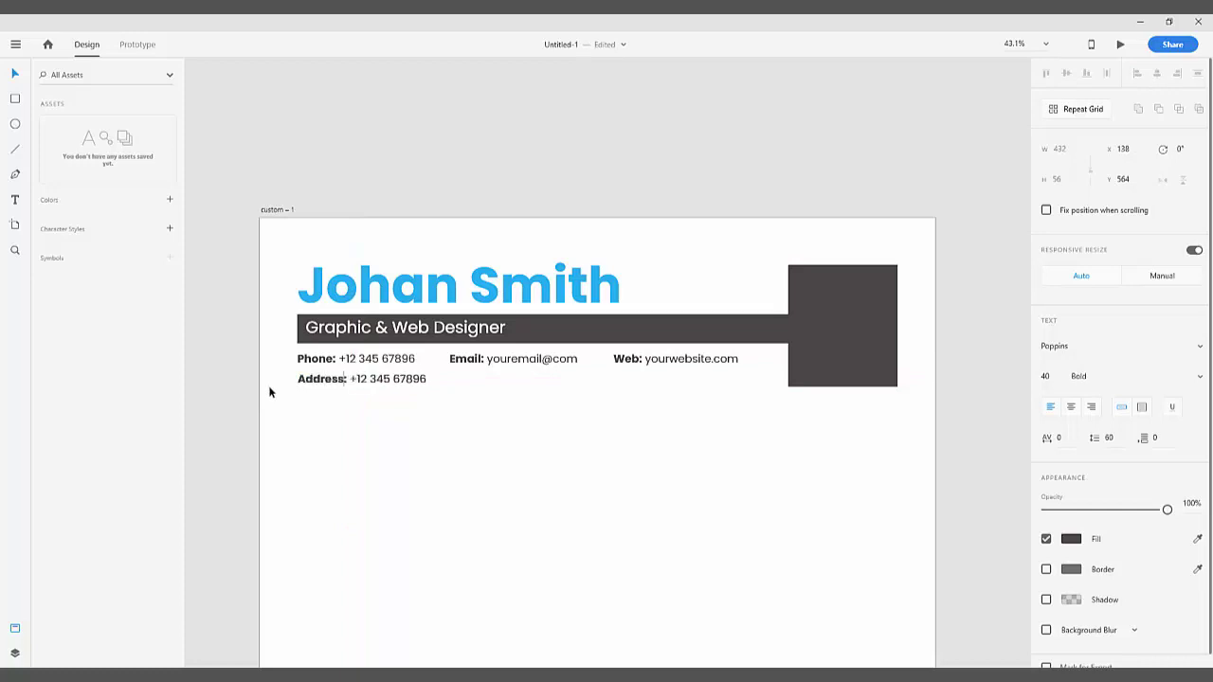
Step: Replace the phone number after the "Address:" label with a placeholder postal address
{"action": "left_click_drag", "start_coordinate": [349, 379], "coordinate": [442, 388]}
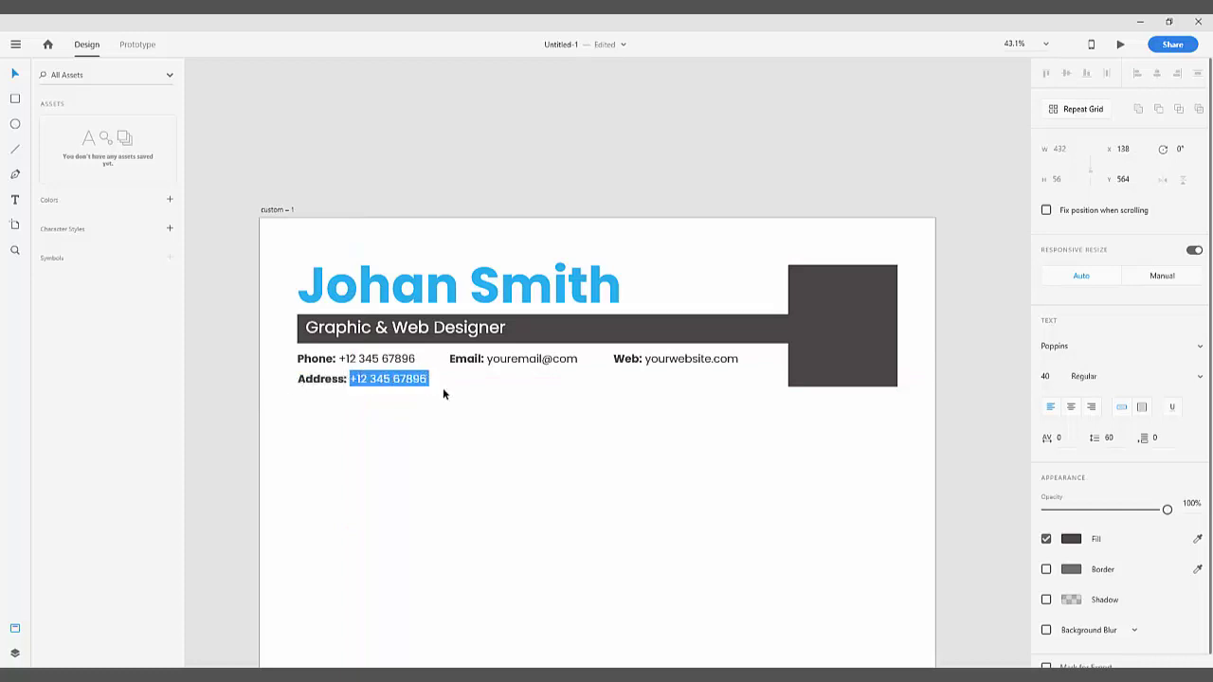
{"action": "type", "text": "Stt"}
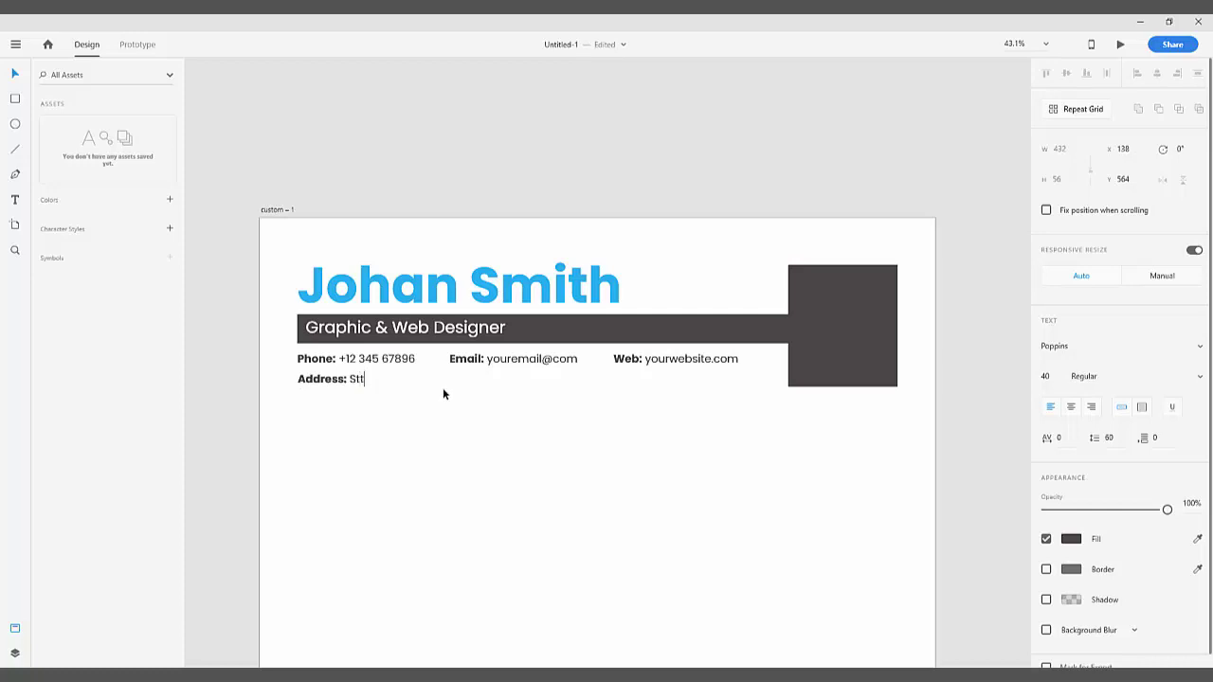
{"action": "key", "text": "BackSpace"}
{"action": "type", "text": "reet Name"}
{"action": "type", "text": ", New York, United States."}
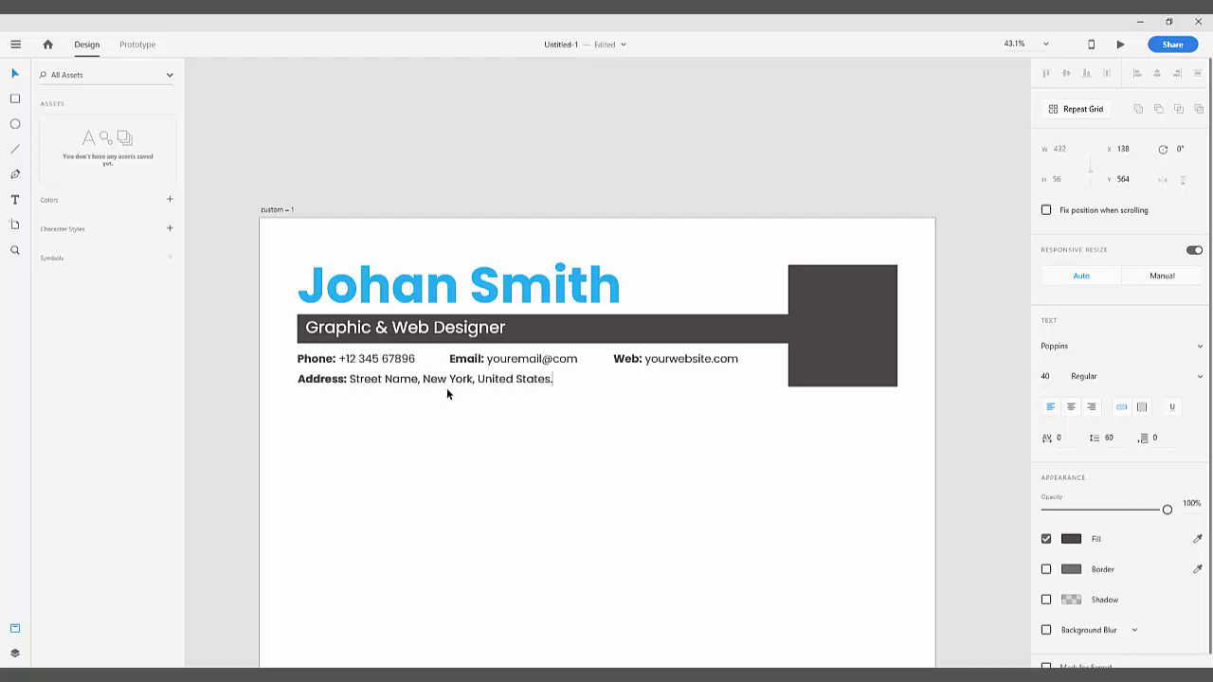
{"action": "key", "text": "Escape"}
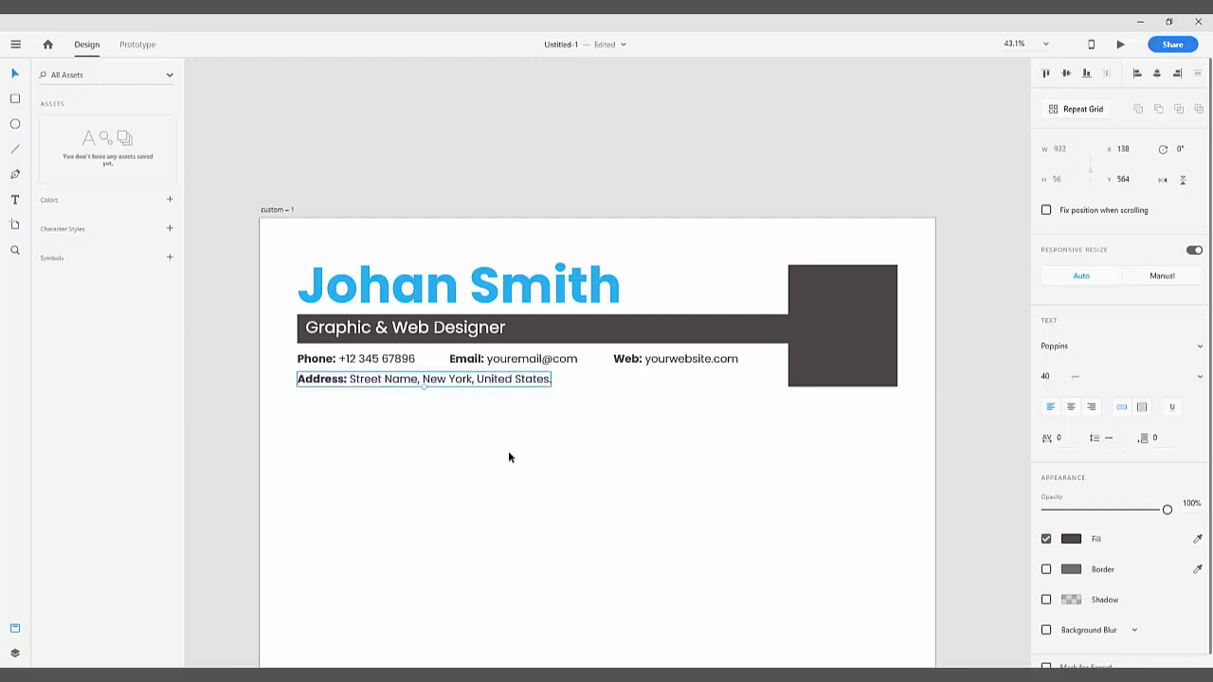
Step: Draw a rectangle about 530 × 95 below the address line, aligned with its left edge at X 138
{"action": "scroll", "coordinate": [549, 436], "scroll_direction": "down", "scroll_amount": 1}
{"action": "scroll", "coordinate": [599, 424], "scroll_direction": "down", "scroll_amount": 1}
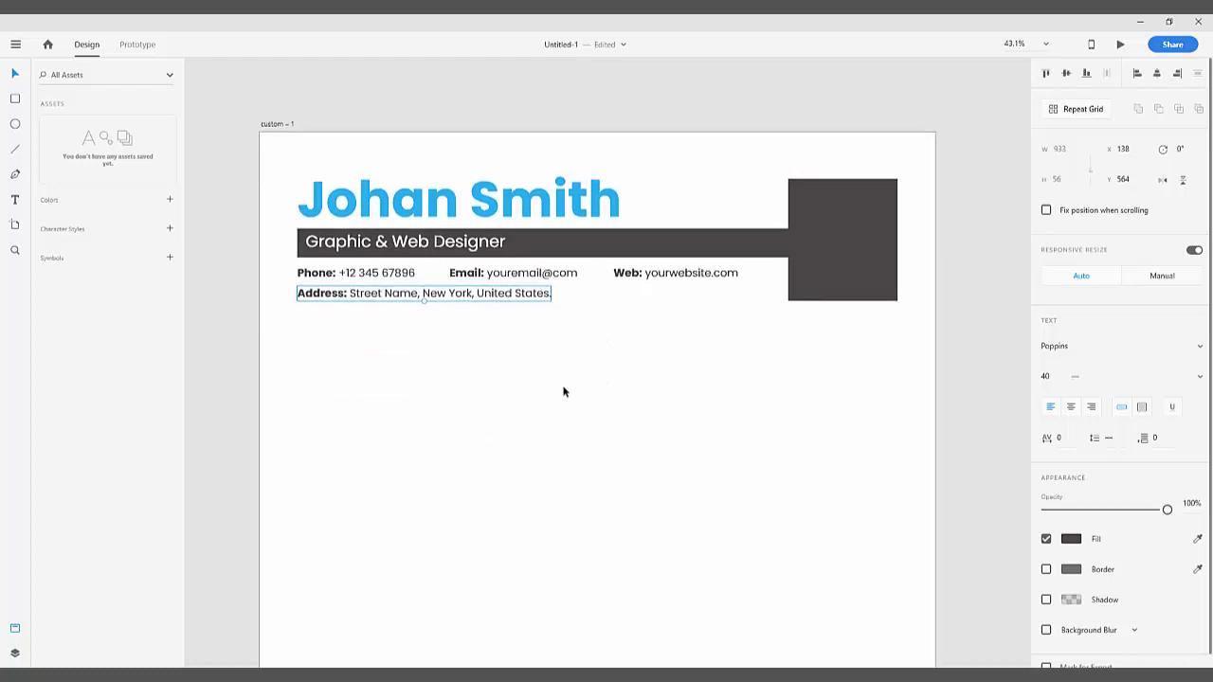
{"action": "left_click", "coordinate": [557, 390]}
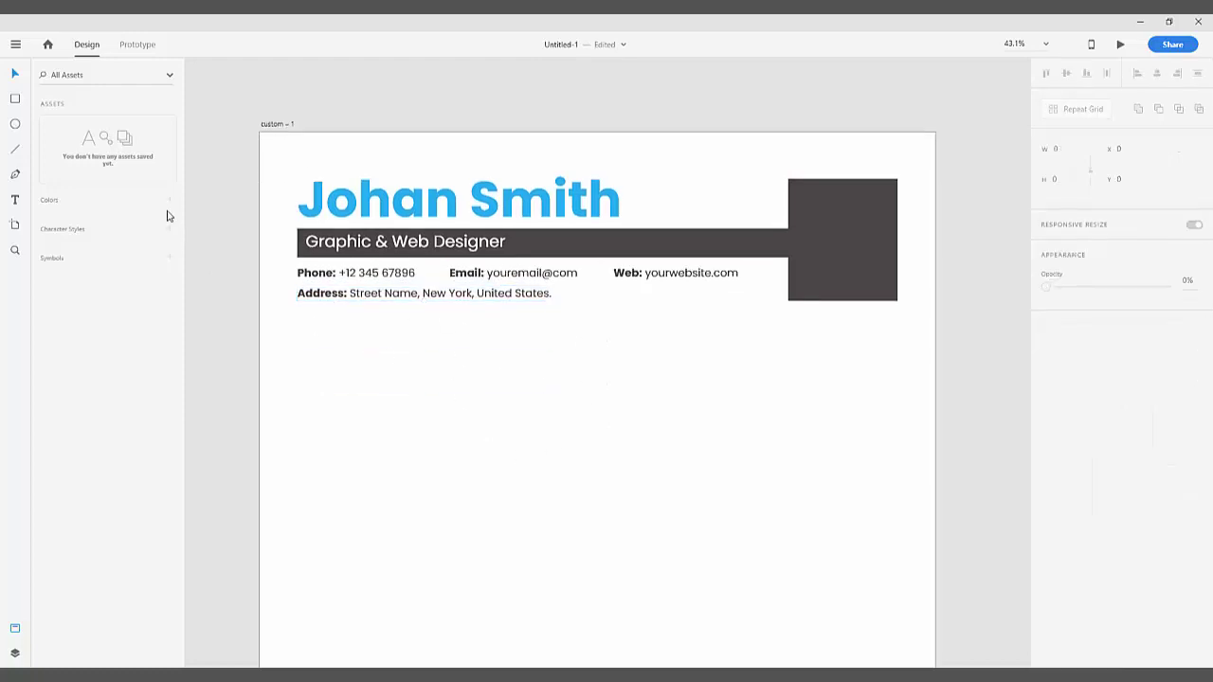
{"action": "left_click", "coordinate": [15, 100]}
{"action": "mouse_move", "coordinate": [297, 314]}
{"action": "left_mouse_down"}
{"action": "mouse_move", "coordinate": [388, 341]}
{"action": "mouse_move", "coordinate": [443, 338]}
{"action": "left_mouse_up"}
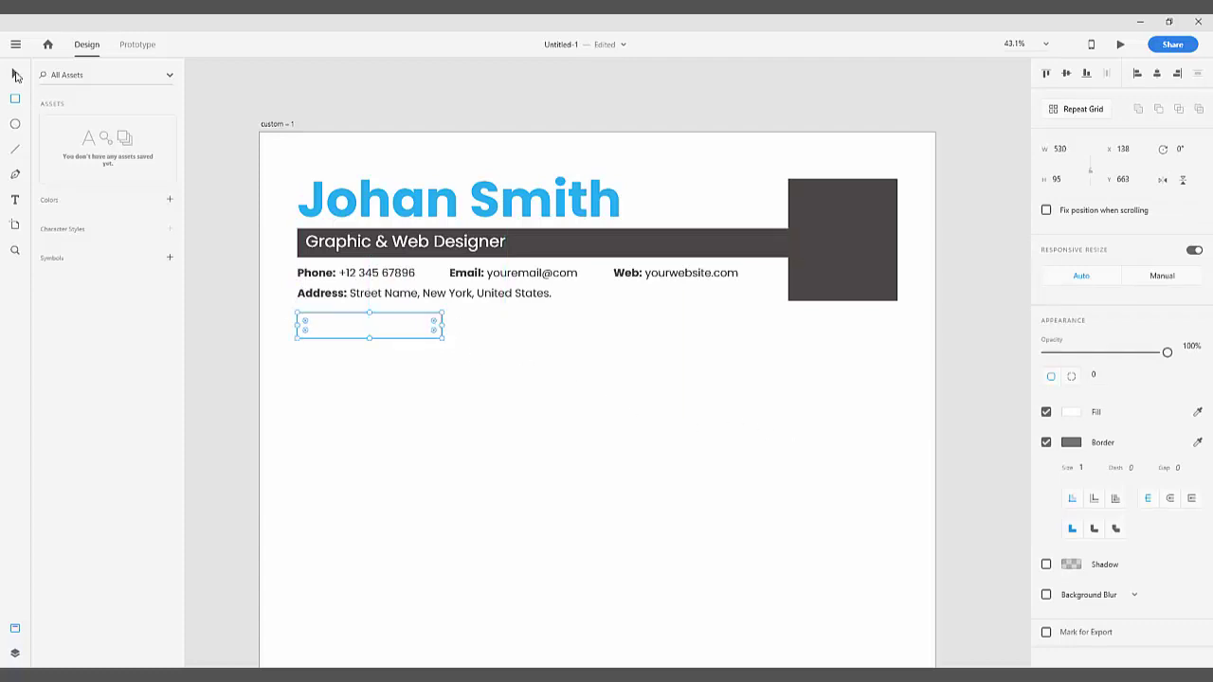
{"action": "left_click", "coordinate": [16, 76]}
Step: Give the new rectangle individual corner radii, rounding only its two right corners to 50
{"action": "left_click", "coordinate": [1071, 377]}
{"action": "left_click", "coordinate": [1096, 376]}
{"action": "left_click", "coordinate": [1124, 377]}
{"action": "left_click", "coordinate": [1140, 376]}
{"action": "type", "text": "50"}
{"action": "key", "text": "Return"}
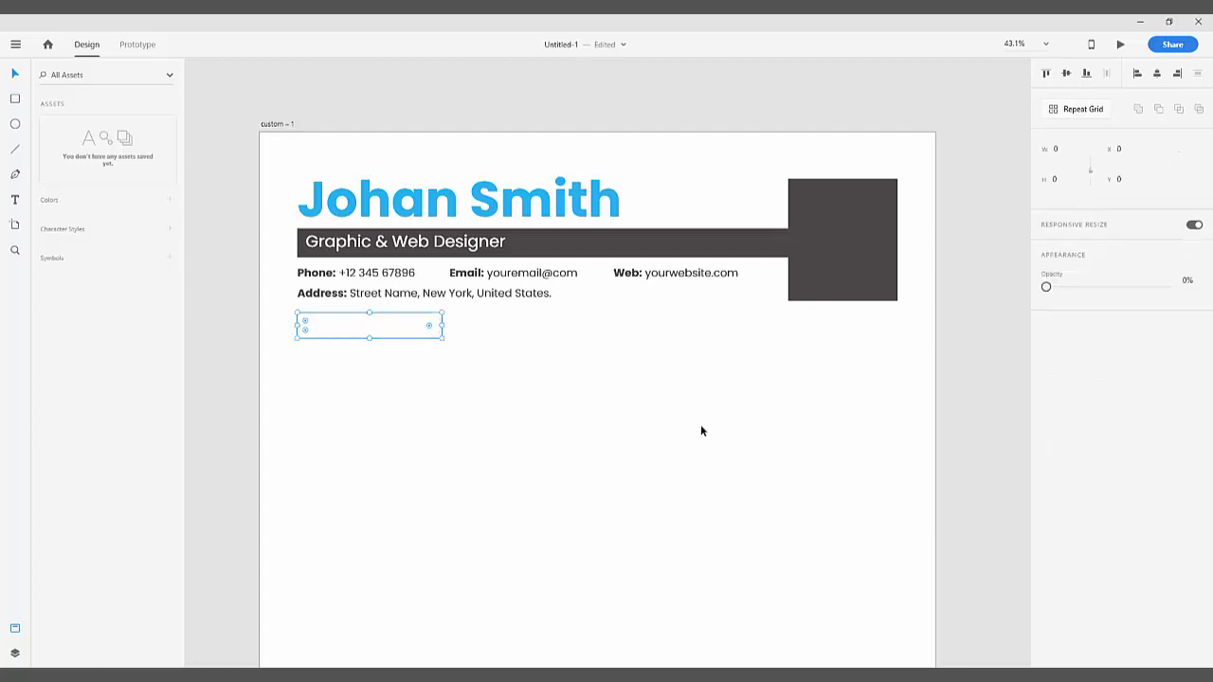
{"action": "left_click", "coordinate": [472, 349]}
Step: Fill the rounded rectangle with the blue sampled from the name and remove its border
{"action": "left_click", "coordinate": [438, 334]}
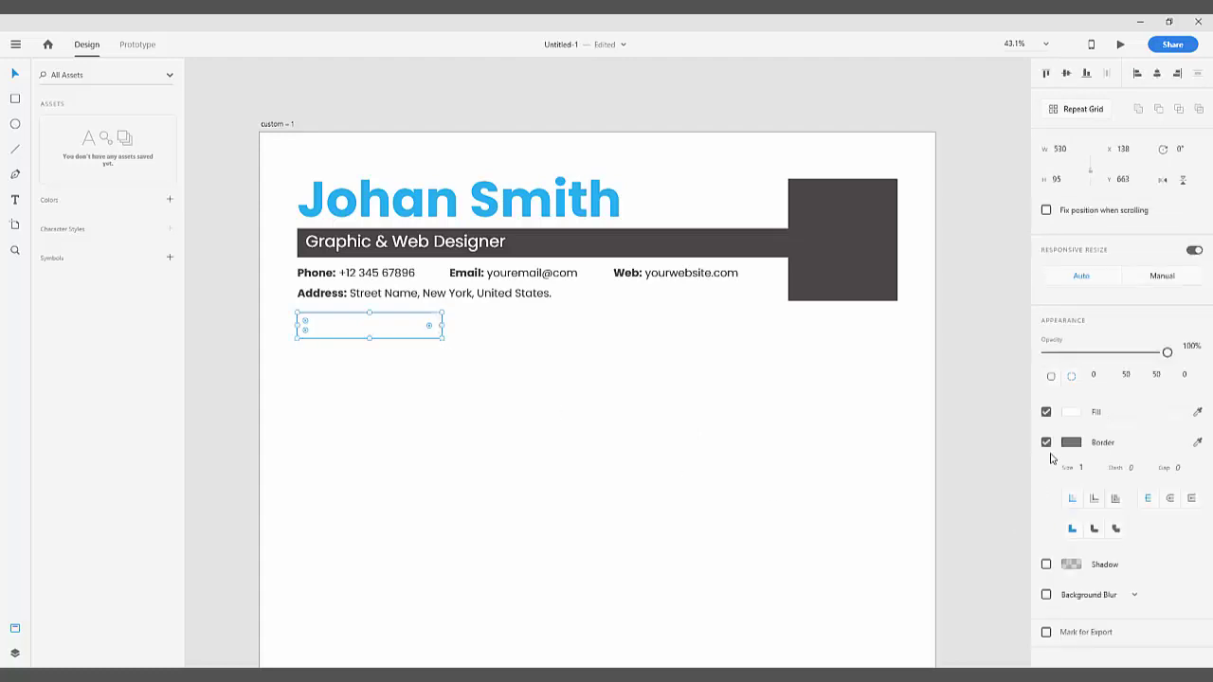
{"action": "left_click", "coordinate": [1071, 411]}
{"action": "left_click", "coordinate": [1026, 466]}
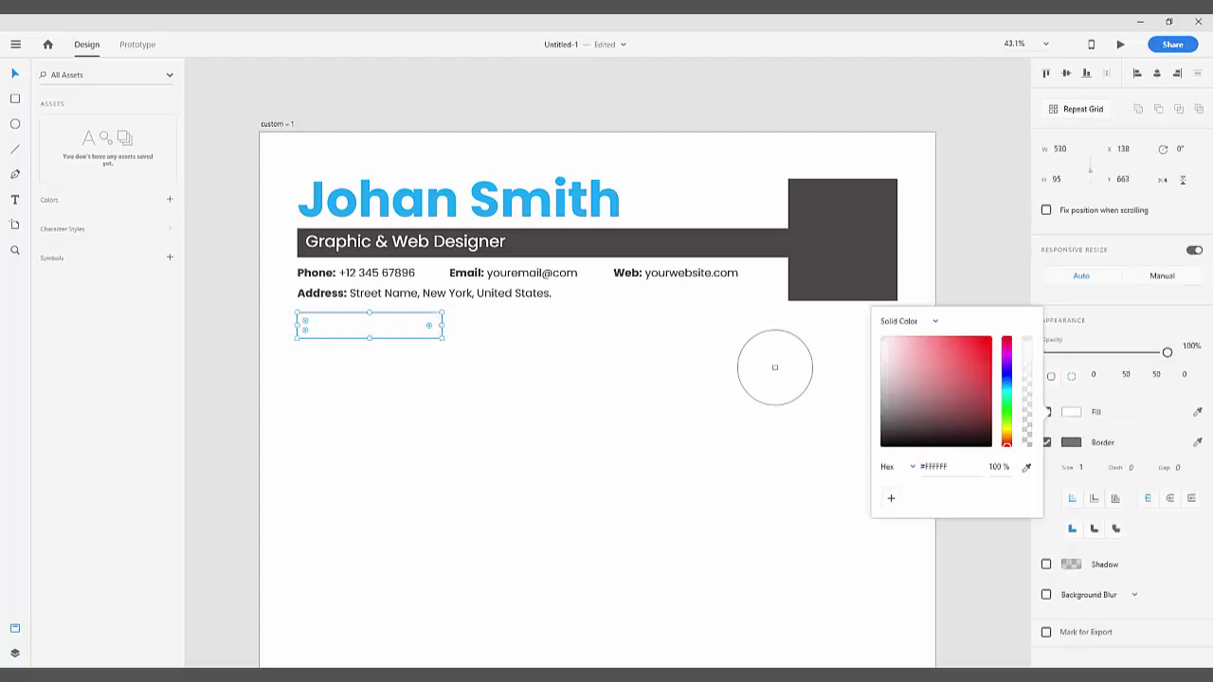
{"action": "left_click", "coordinate": [589, 194]}
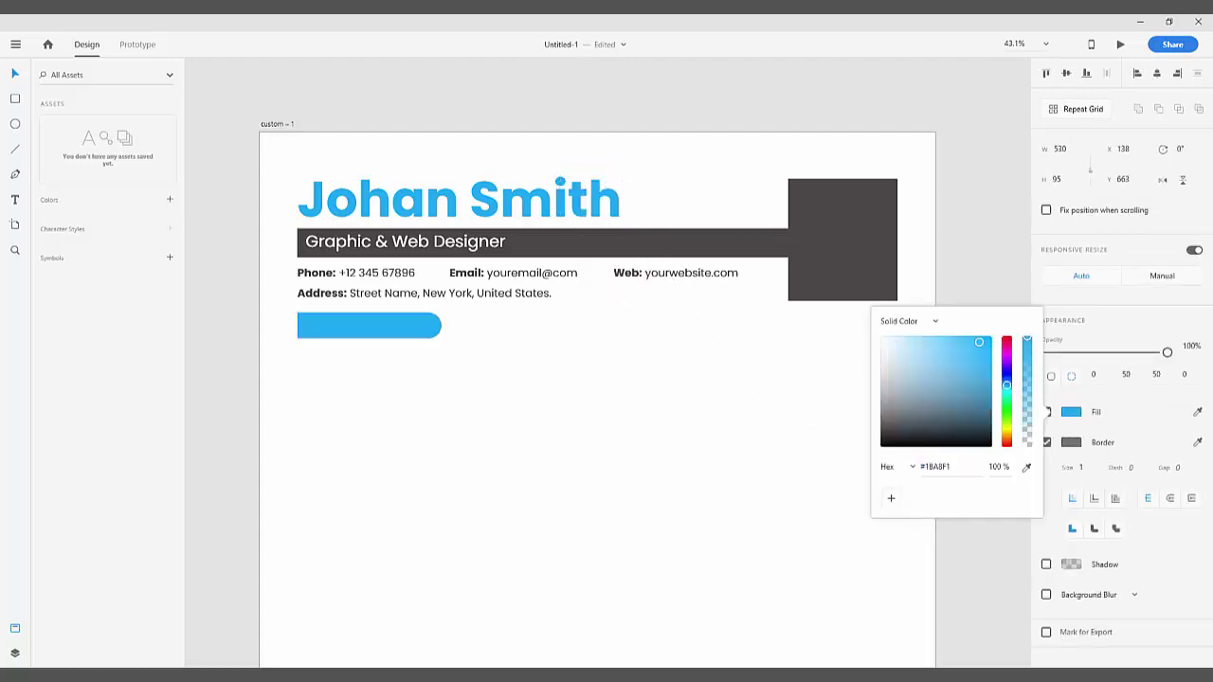
{"action": "left_click", "coordinate": [1046, 445]}
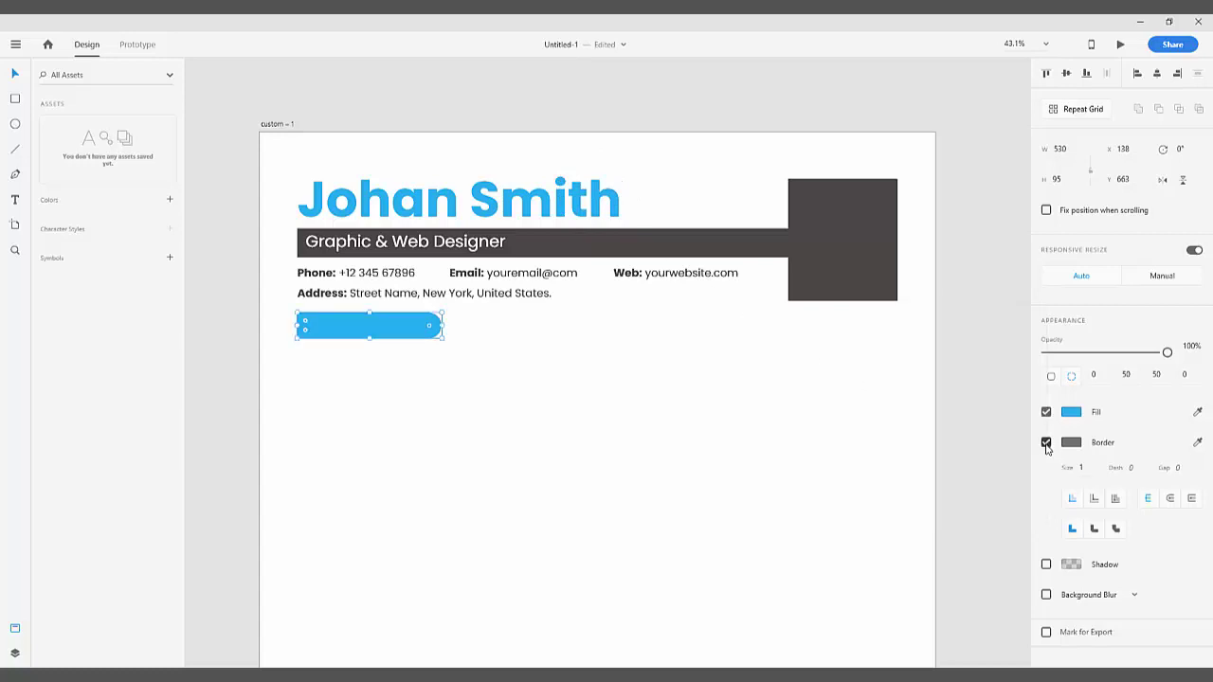
{"action": "left_click", "coordinate": [1046, 442]}
{"action": "left_click", "coordinate": [703, 413]}
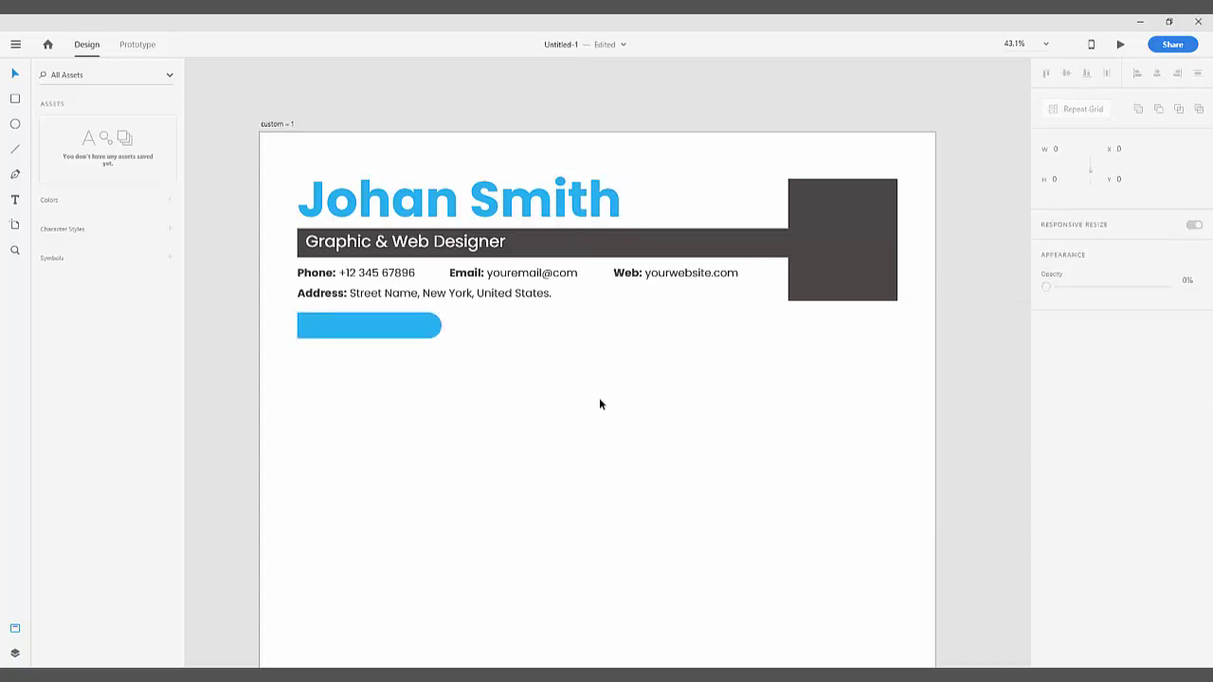
Step: Duplicate the phone line onto the blue shape at X 169, Y 683 and send the shape to the back
{"action": "left_click", "coordinate": [370, 275]}
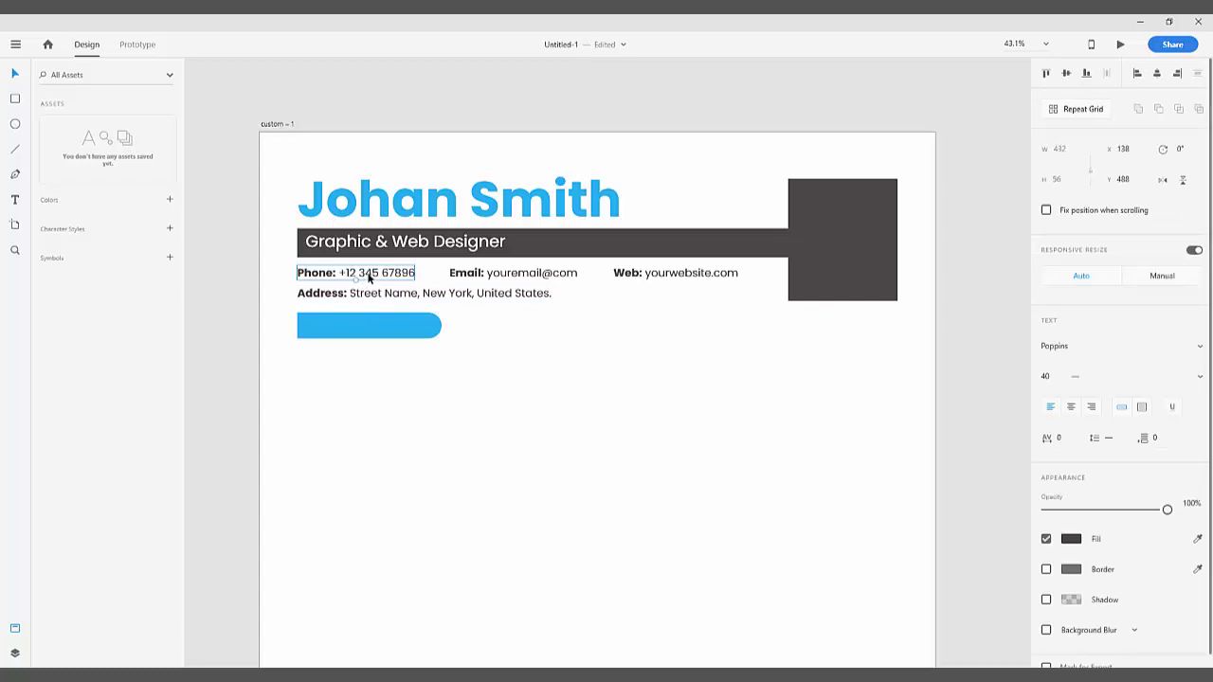
{"action": "left_click_drag", "start_coordinate": [369, 274], "coordinate": [377, 327]}
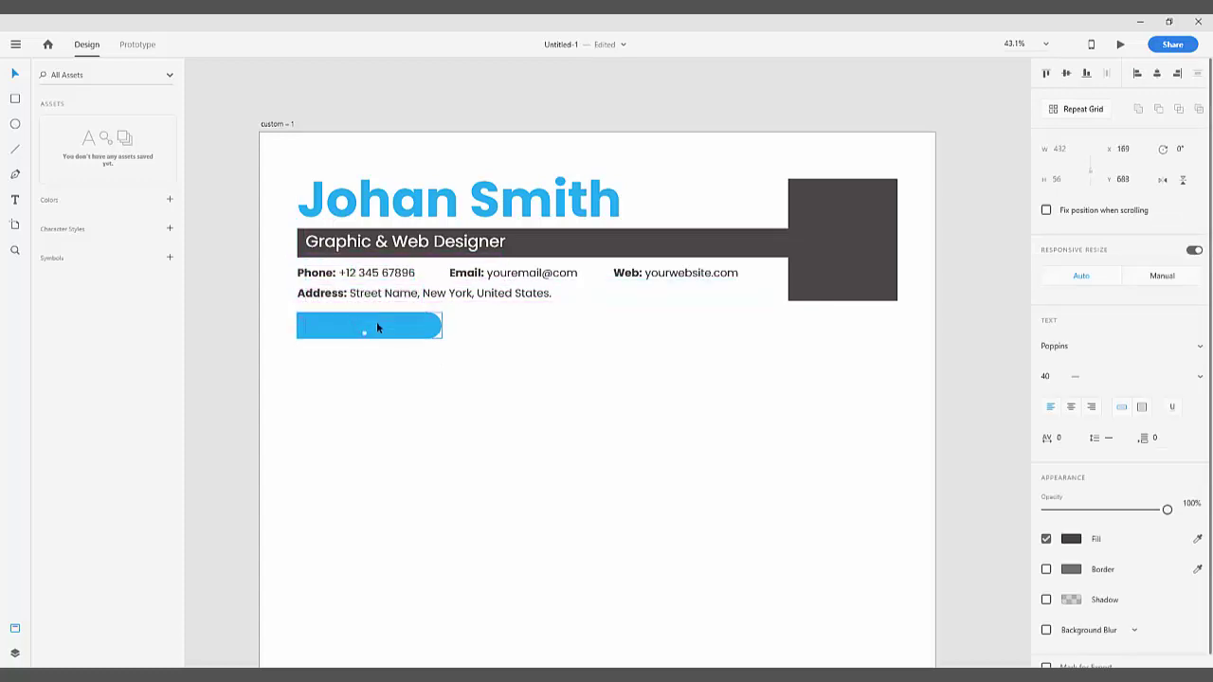
{"action": "right_click", "coordinate": [377, 327]}
{"action": "left_click", "coordinate": [352, 396]}
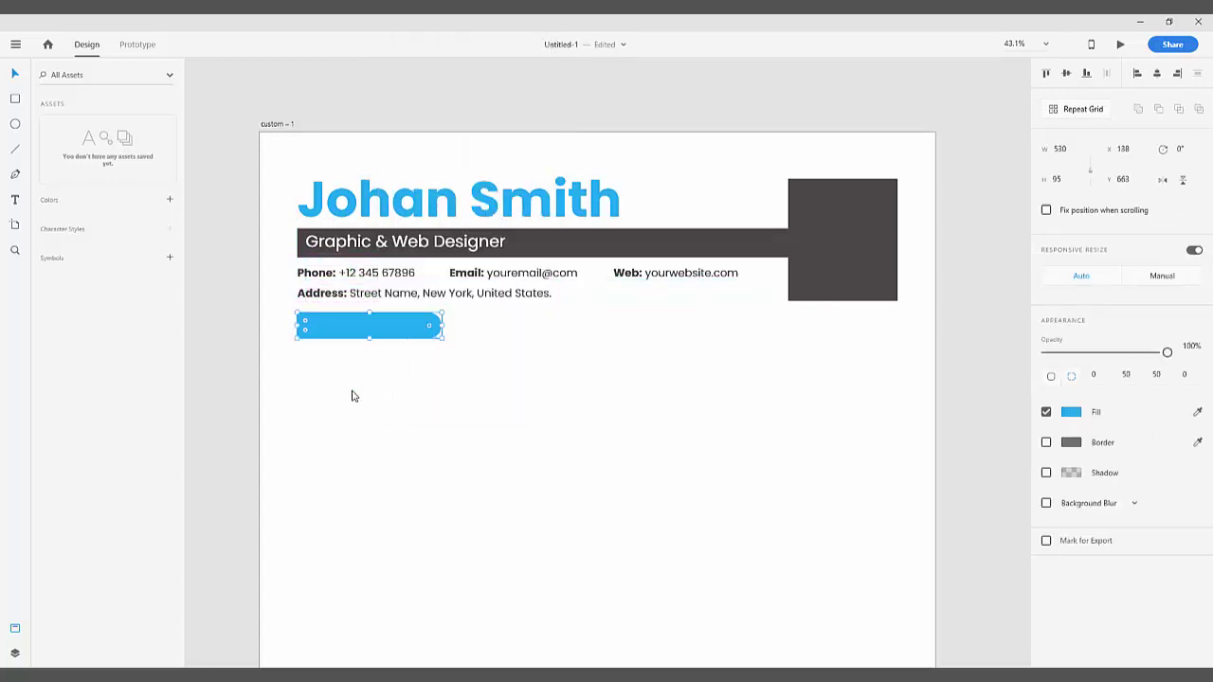
{"action": "right_click", "coordinate": [412, 339]}
{"action": "mouse_move", "coordinate": [569, 330]}
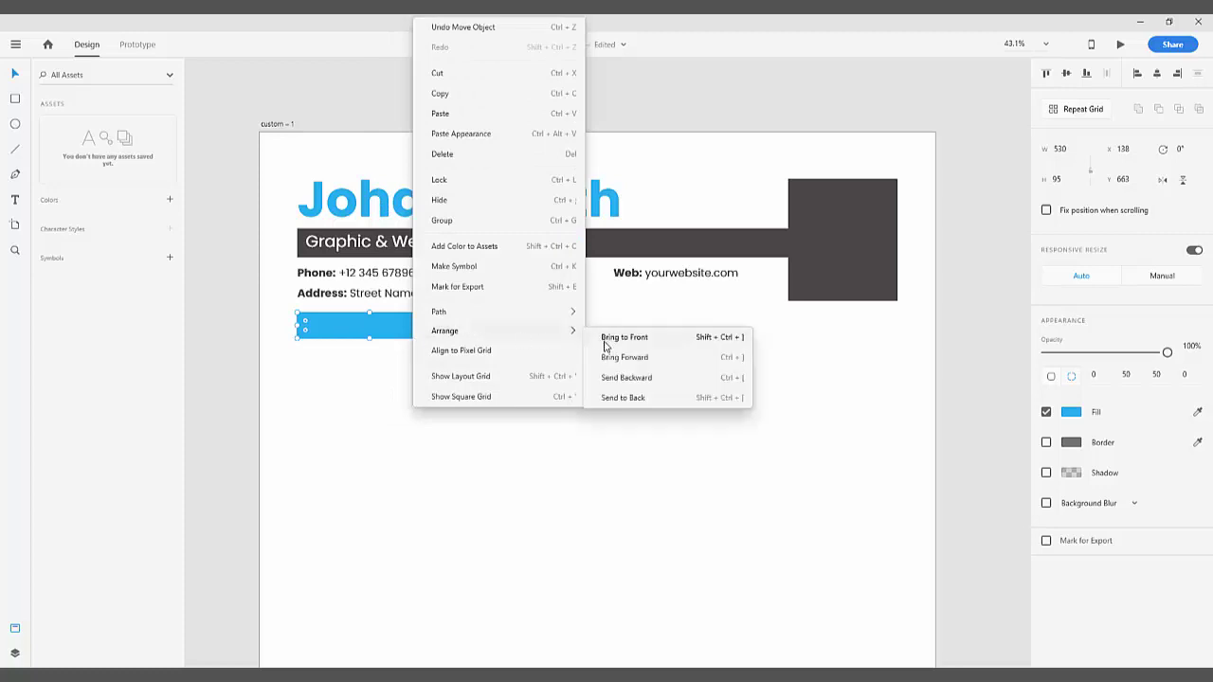
{"action": "left_click", "coordinate": [618, 398]}
Step: Replace the duplicated phone text on the blue shape with the heading "About Me"
{"action": "left_click", "coordinate": [408, 327]}
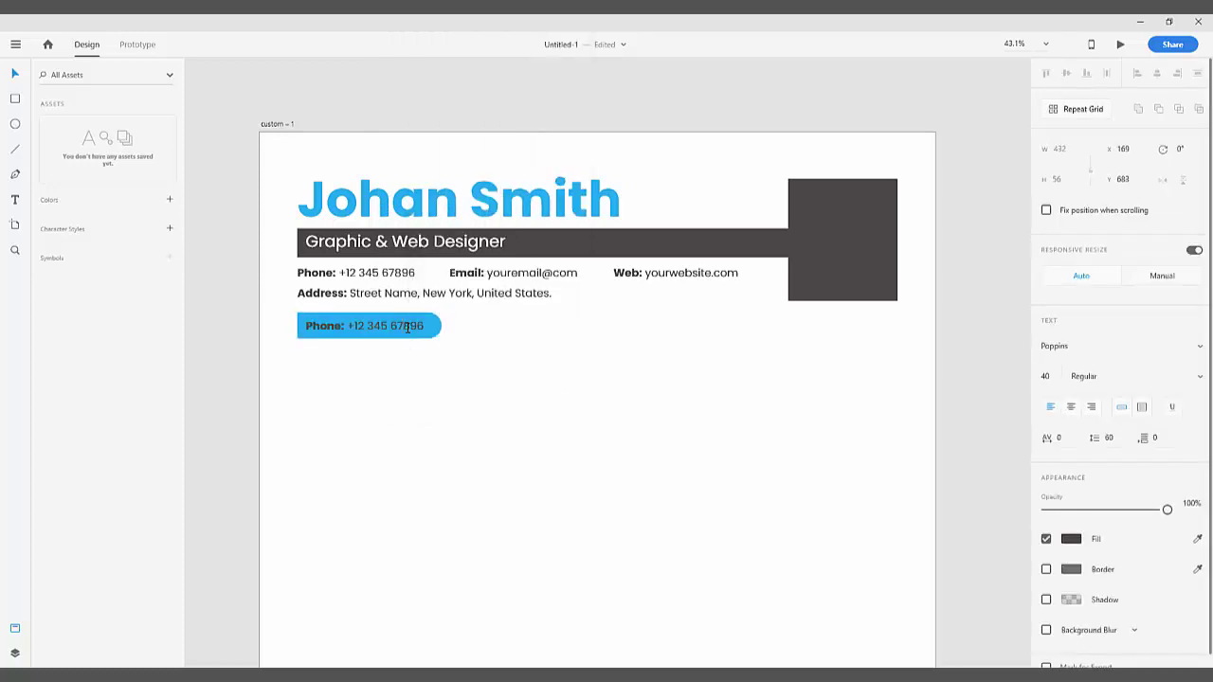
{"action": "left_click", "coordinate": [407, 327]}
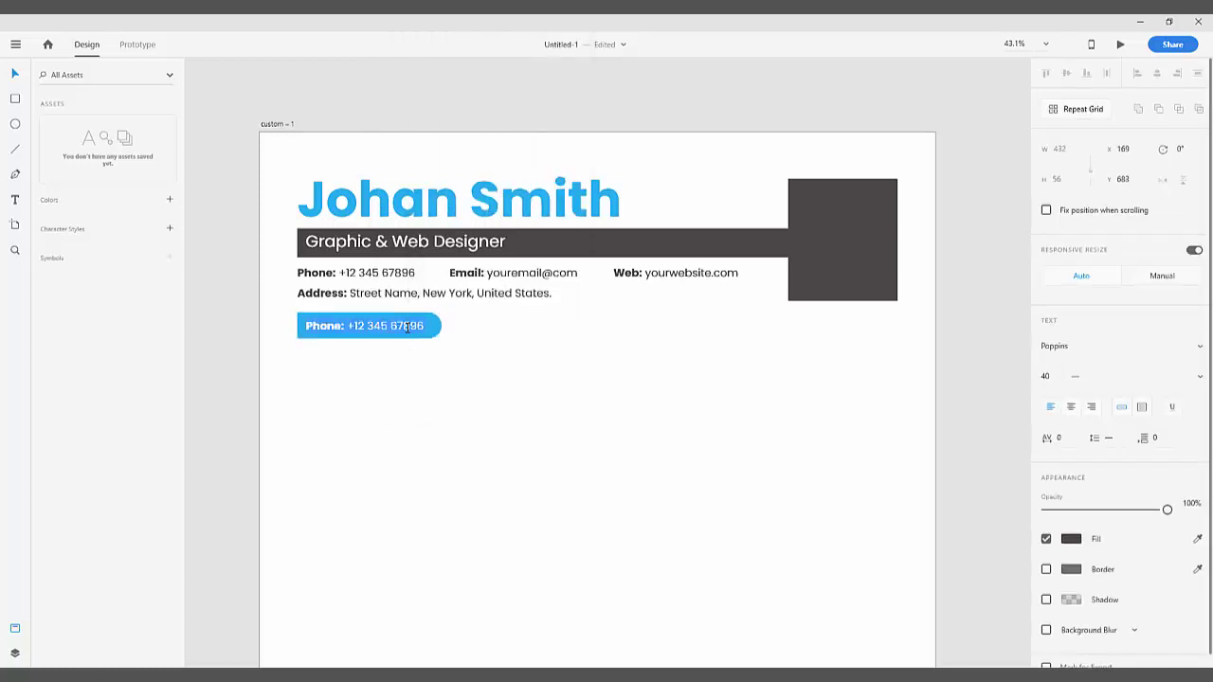
{"action": "type", "text": "About Me"}
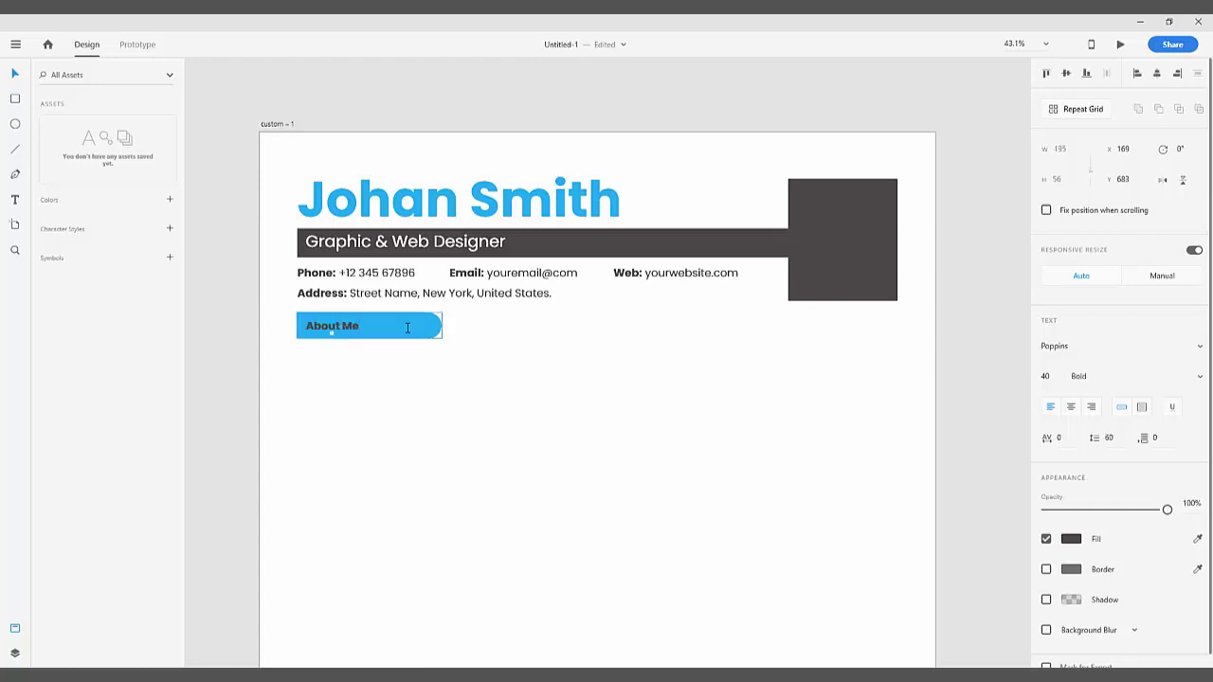
Step: Set the "About Me" heading to size 65 and align it on the blue label at X 169, Y 665
{"action": "left_click", "coordinate": [428, 339]}
{"action": "left_click", "coordinate": [344, 329]}
{"action": "left_click", "coordinate": [1041, 377]}
{"action": "type", "text": "70"}
{"action": "key", "text": "Return"}
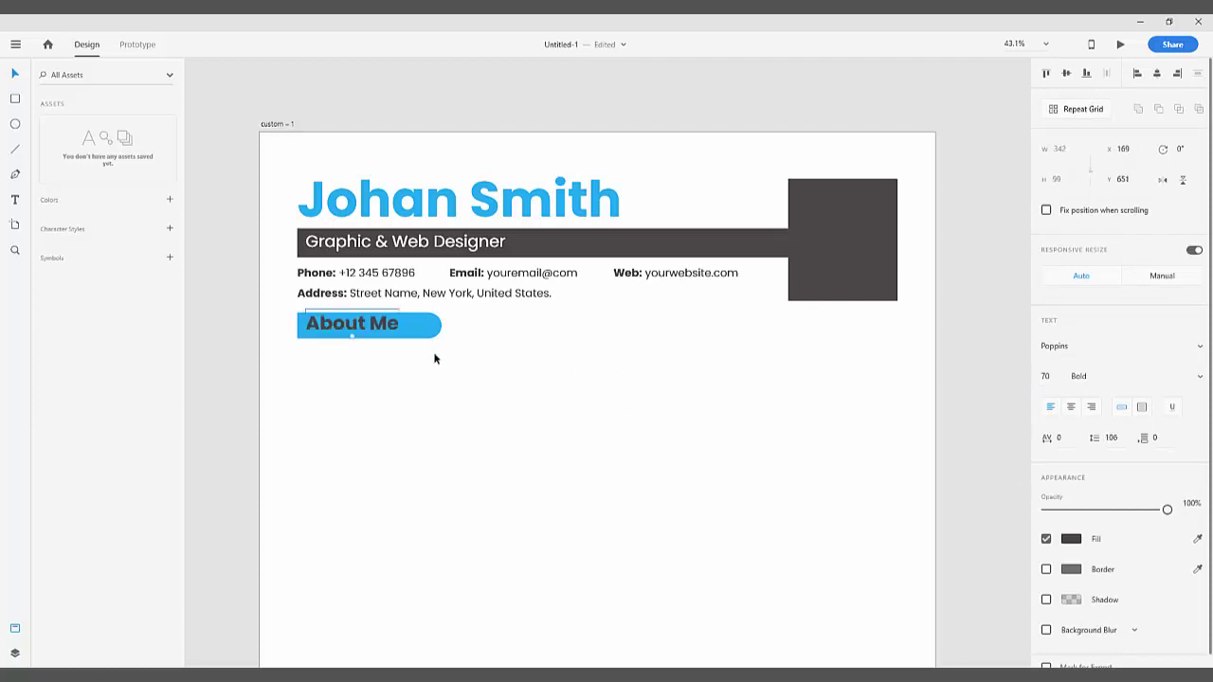
{"action": "left_click", "coordinate": [1045, 377]}
{"action": "type", "text": "65"}
{"action": "key", "text": "Return"}
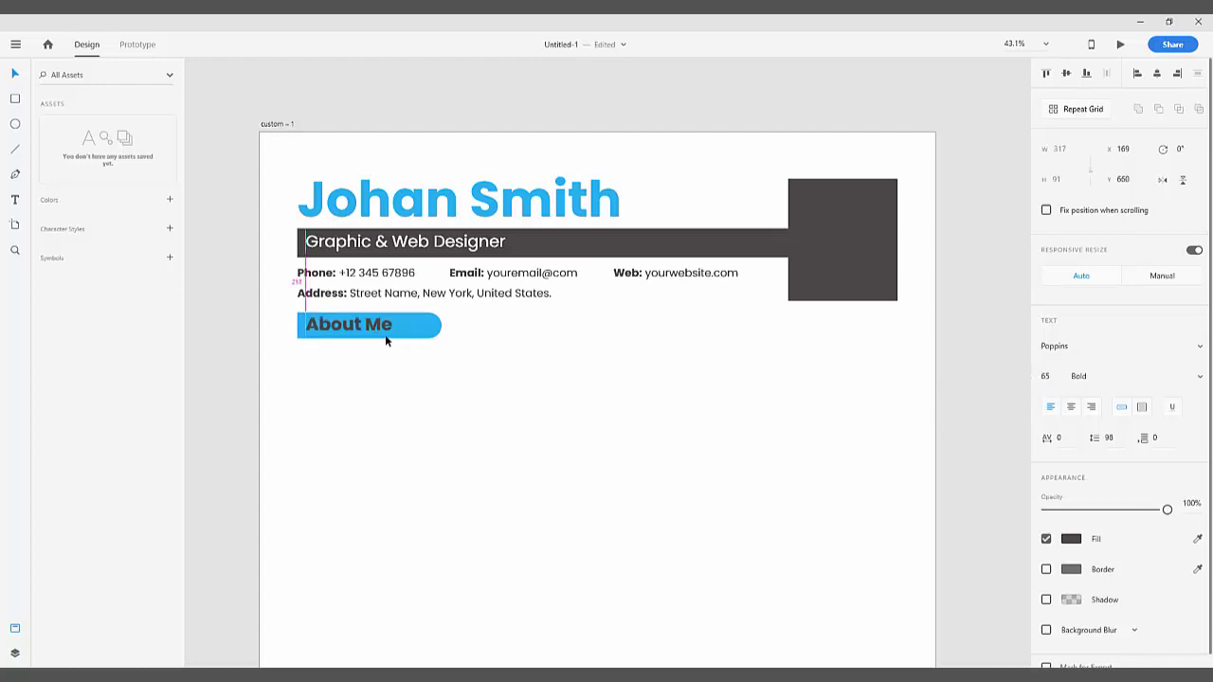
{"action": "left_click_drag", "start_coordinate": [384, 335], "coordinate": [375, 333]}
Step: Fill the "About Me" heading with white
{"action": "left_click", "coordinate": [1069, 538]}
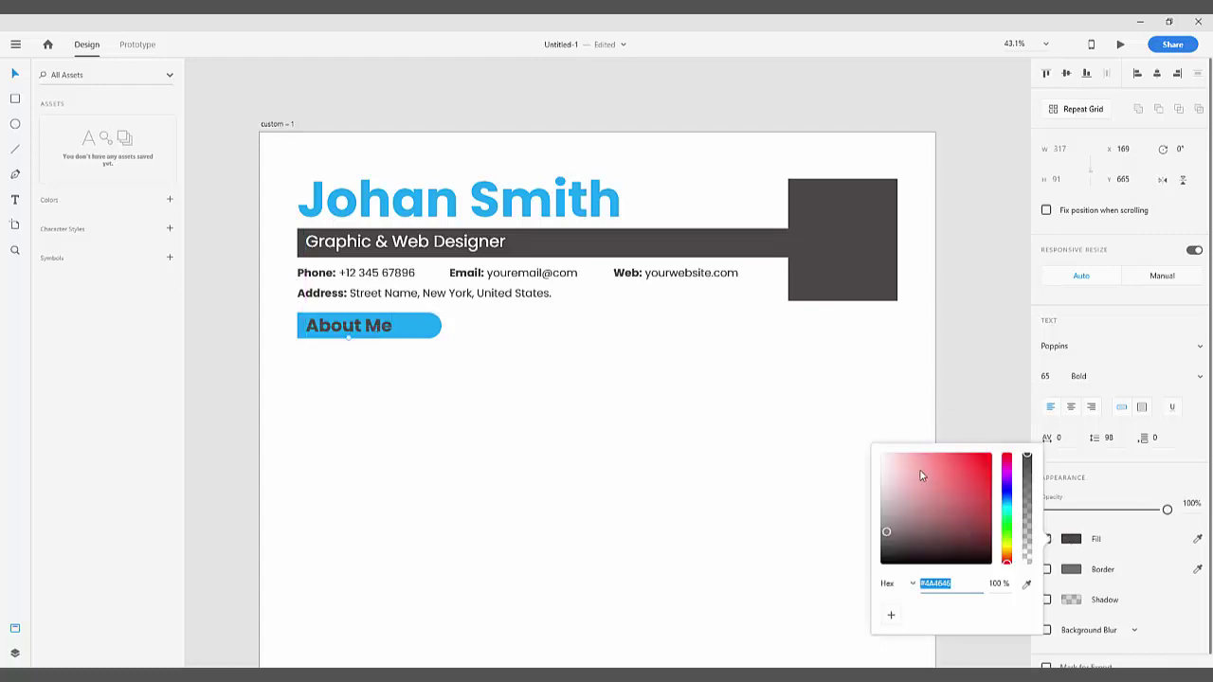
{"action": "left_click_drag", "start_coordinate": [924, 476], "coordinate": [870, 444]}
{"action": "left_click", "coordinate": [668, 404]}
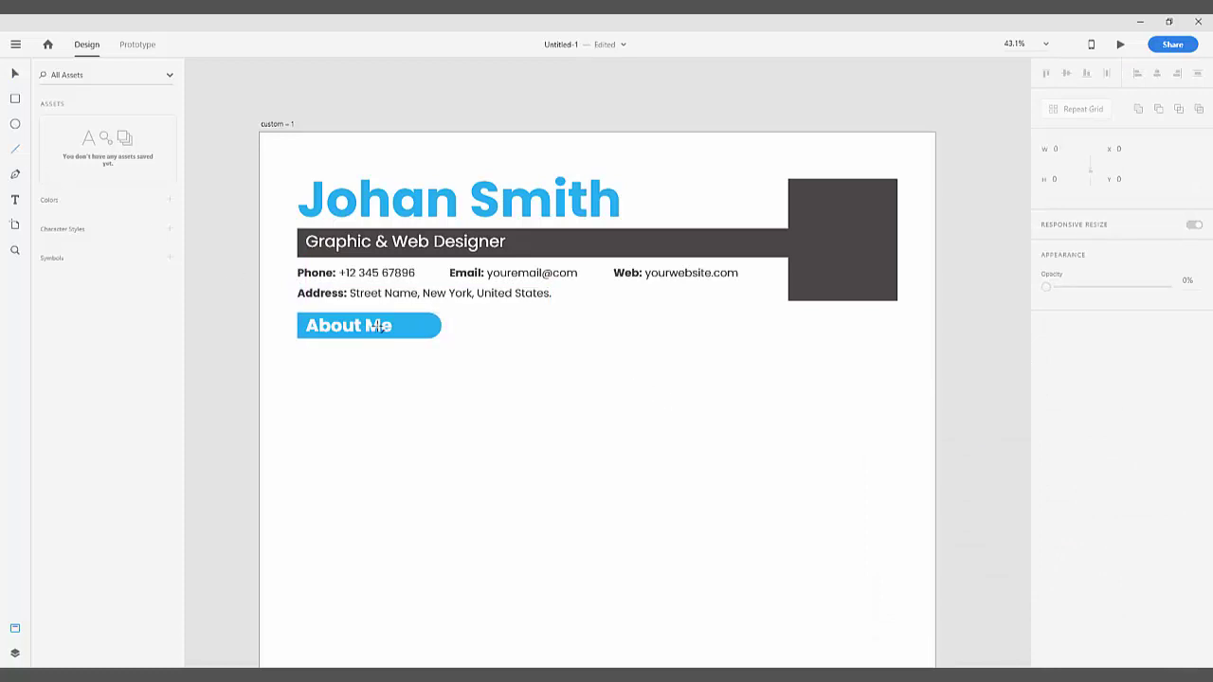
Step: Draw a horizontal divider line about 1712 long from the "About Me" label to the right edge of the dark square
{"action": "left_click_drag", "start_coordinate": [431, 325], "coordinate": [898, 372]}
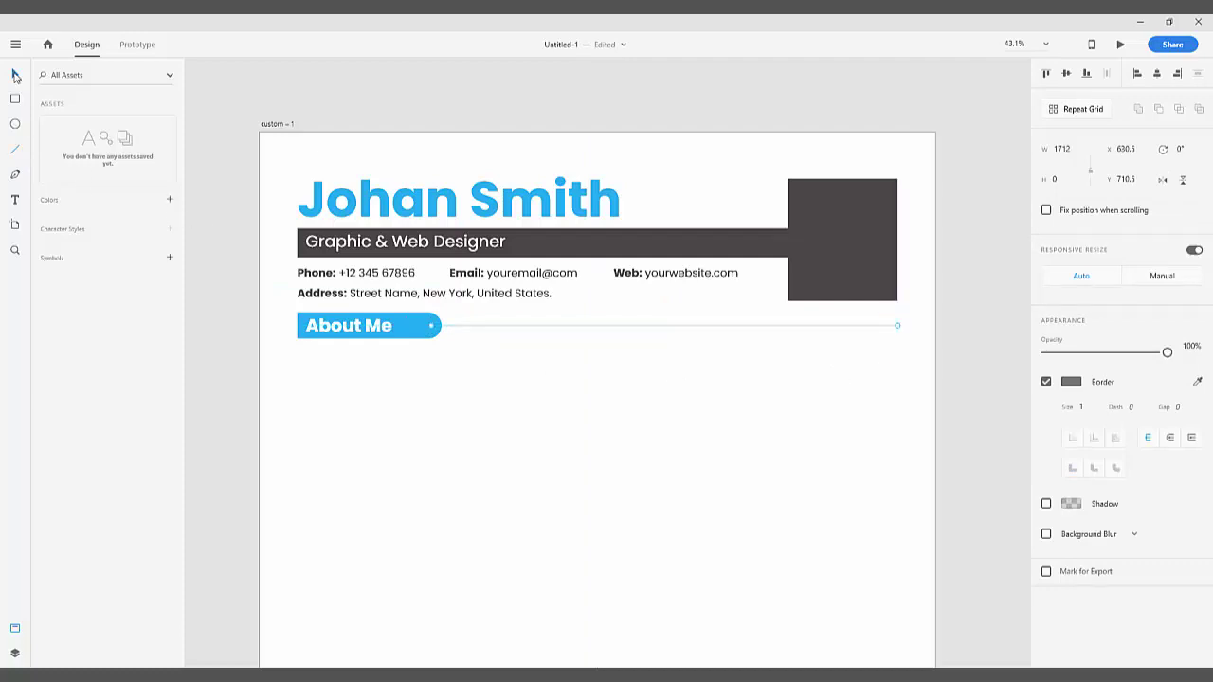
{"action": "left_click", "coordinate": [16, 75]}
{"action": "left_click", "coordinate": [494, 385]}
{"action": "left_click", "coordinate": [474, 325]}
{"action": "right_click", "coordinate": [474, 324]}
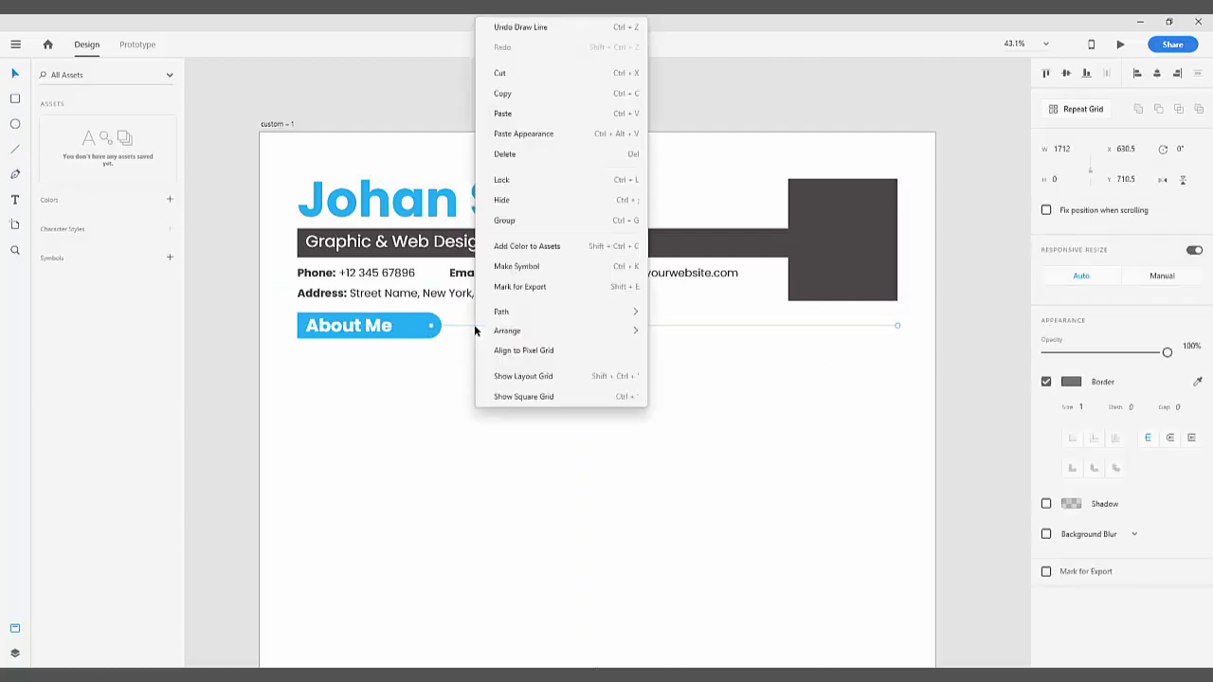
{"action": "mouse_move", "coordinate": [558, 330]}
{"action": "left_click", "coordinate": [699, 398]}
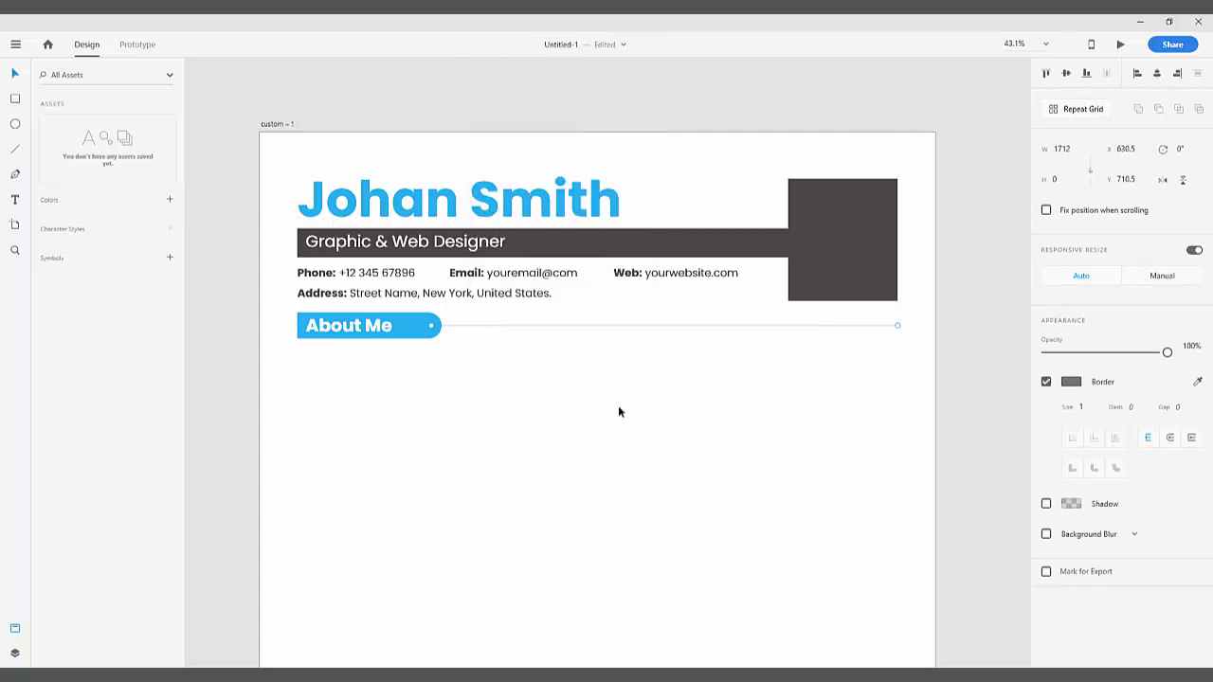
{"action": "left_click", "coordinate": [619, 411]}
Step: Set the divider line's border size to 1 and its border colour to a neutral grey
{"action": "left_click", "coordinate": [632, 327]}
{"action": "left_click", "coordinate": [1081, 408]}
{"action": "type", "text": "4"}
{"action": "key", "text": "Return"}
{"action": "left_click_drag", "start_coordinate": [1065, 413], "coordinate": [1052, 414]}
{"action": "left_click", "coordinate": [1072, 384]}
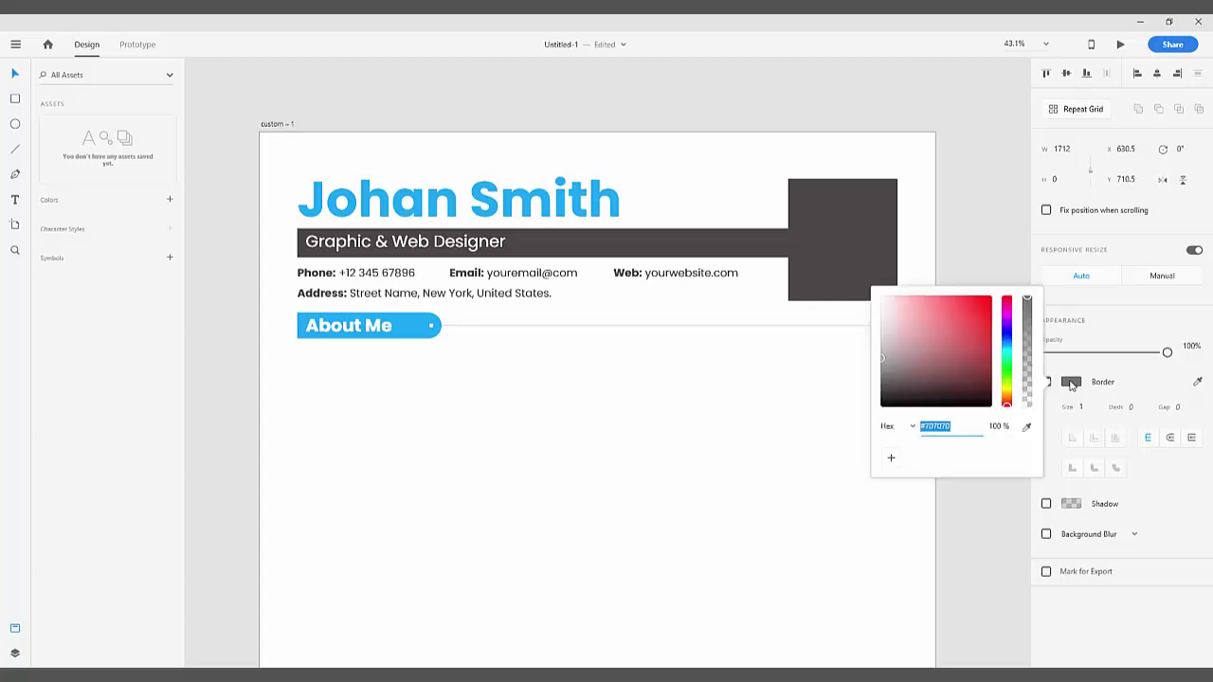
{"action": "left_click", "coordinate": [881, 355]}
{"action": "left_click", "coordinate": [749, 367]}
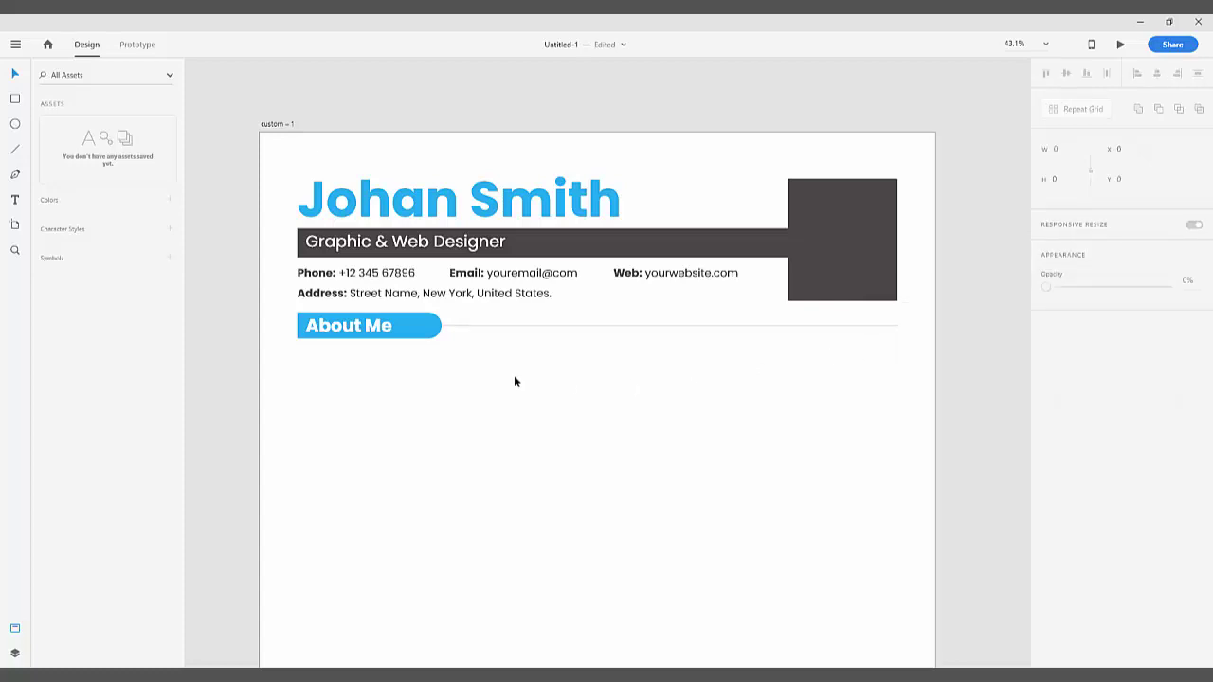
Step: Draw an area text box about 2204 × 308 below the "About Me" label and enter "Your"
{"action": "left_click", "coordinate": [15, 200]}
{"action": "left_click_drag", "start_coordinate": [301, 350], "coordinate": [318, 363]}
{"action": "left_click_drag", "start_coordinate": [507, 395], "coordinate": [898, 437]}
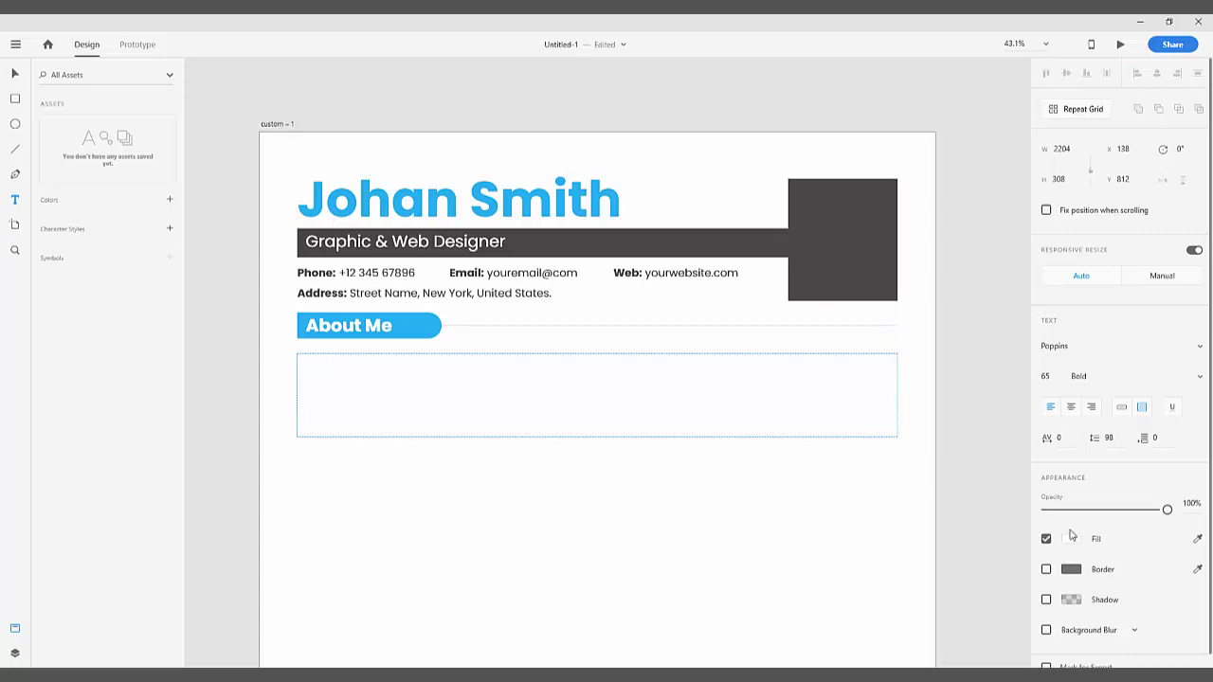
Step: Fill the word "Your" with the dark colour sampled from the square and lighten it to a medium grey
{"action": "left_click_drag", "start_coordinate": [350, 368], "coordinate": [280, 367]}
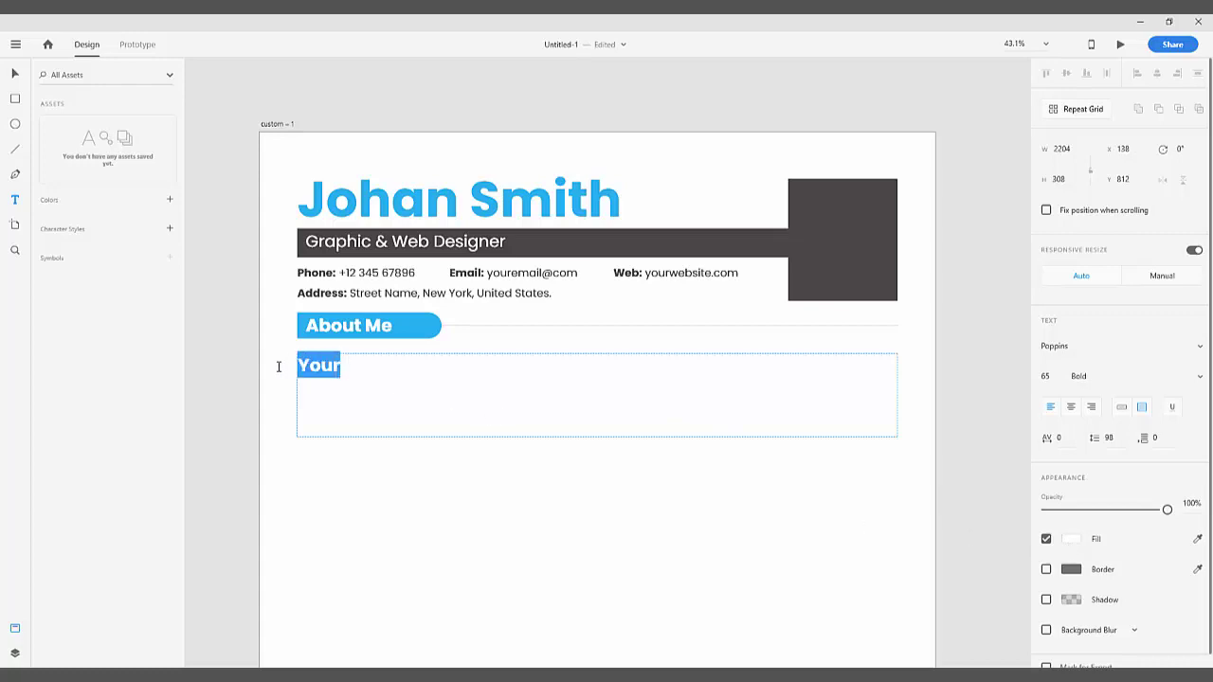
{"action": "left_click", "coordinate": [1065, 542]}
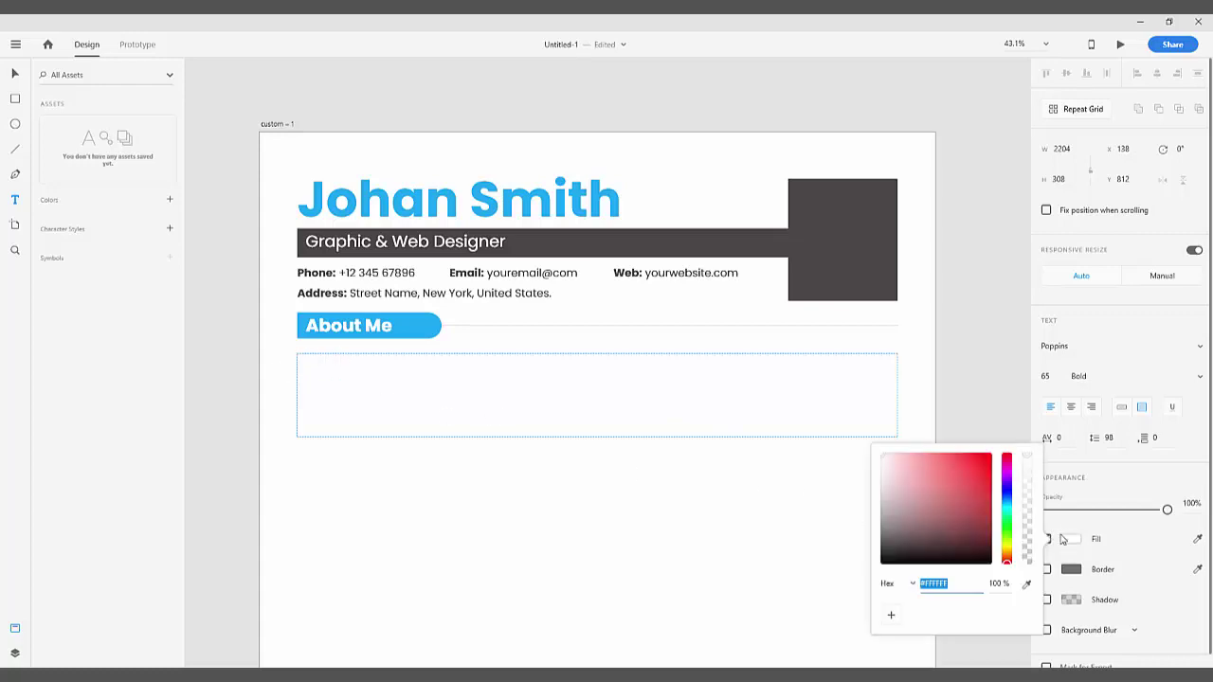
{"action": "left_click", "coordinate": [1027, 584]}
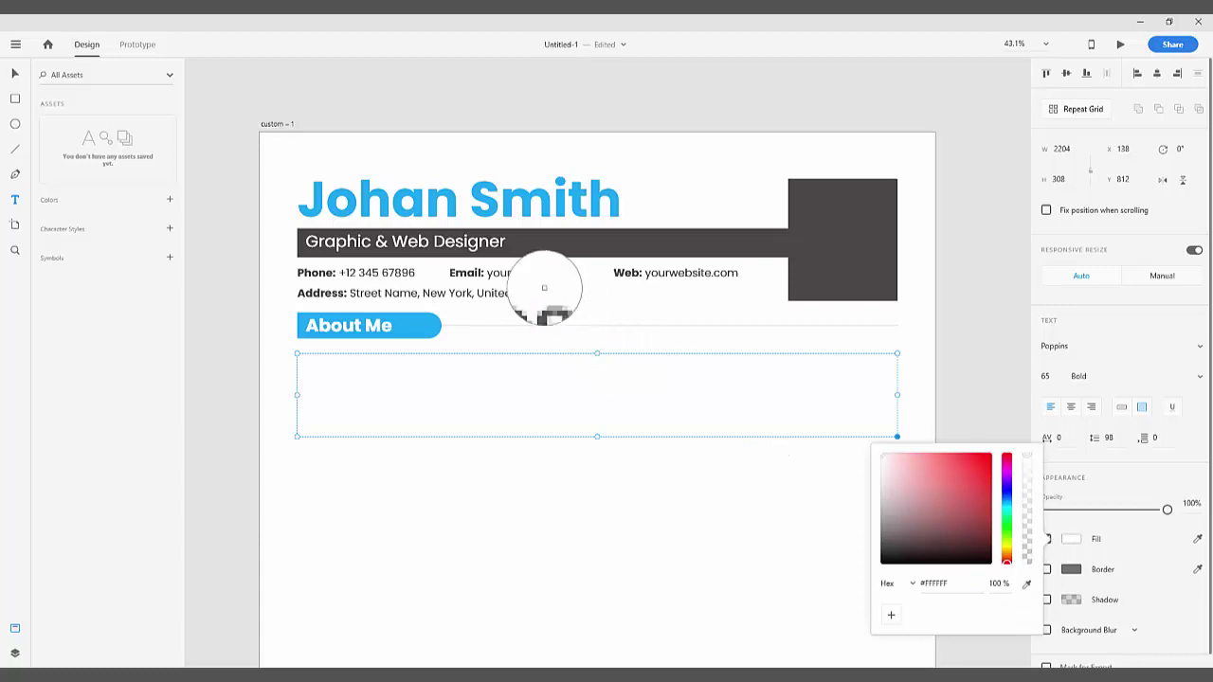
{"action": "left_click", "coordinate": [851, 260]}
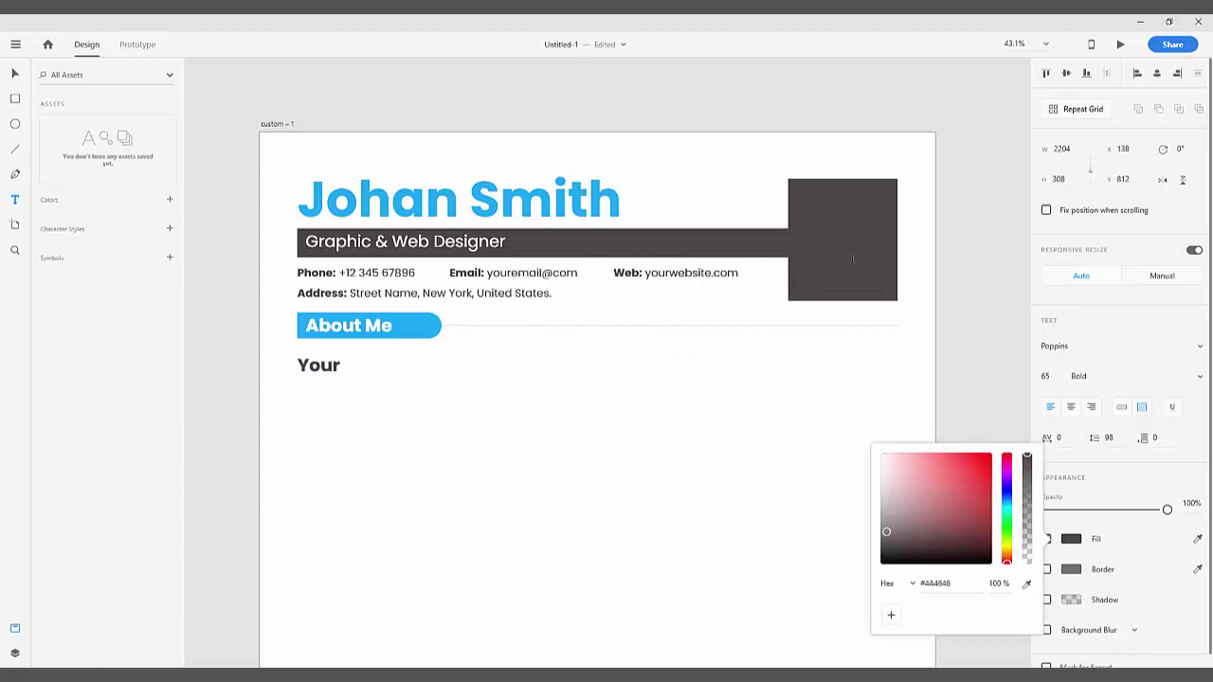
{"action": "left_click_drag", "start_coordinate": [890, 538], "coordinate": [881, 510]}
{"action": "left_click", "coordinate": [437, 375]}
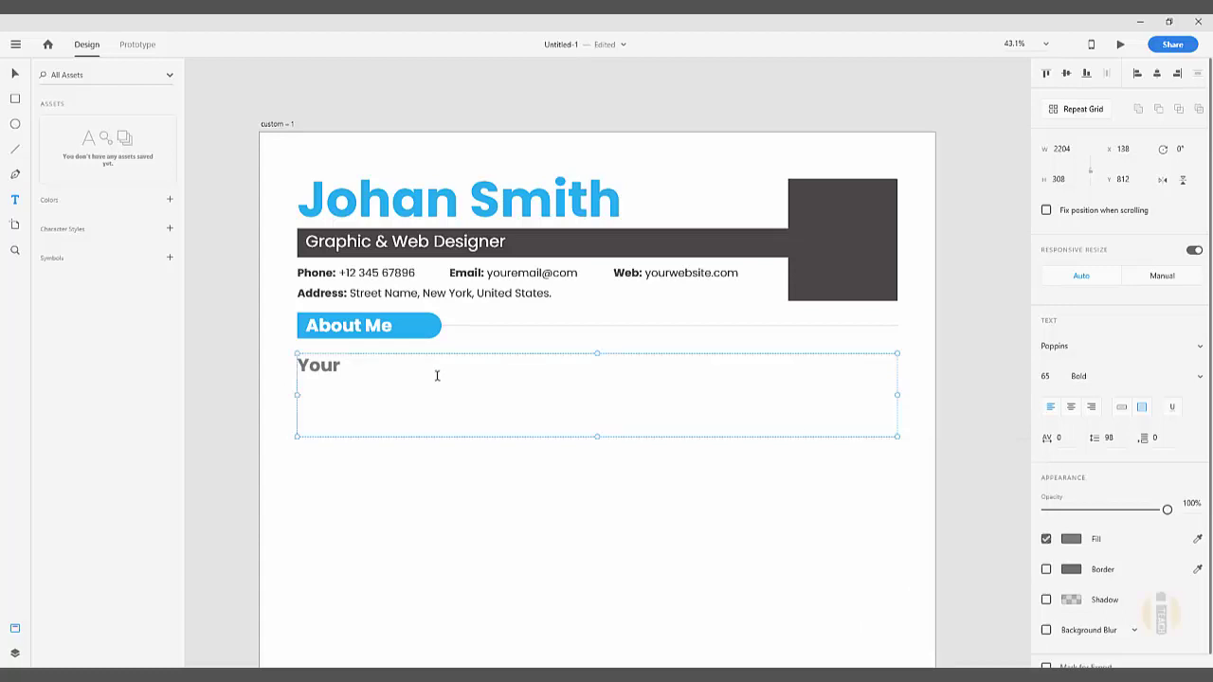
Step: Set the body text to size 30 with the Regular weight
{"action": "double_click", "coordinate": [347, 368]}
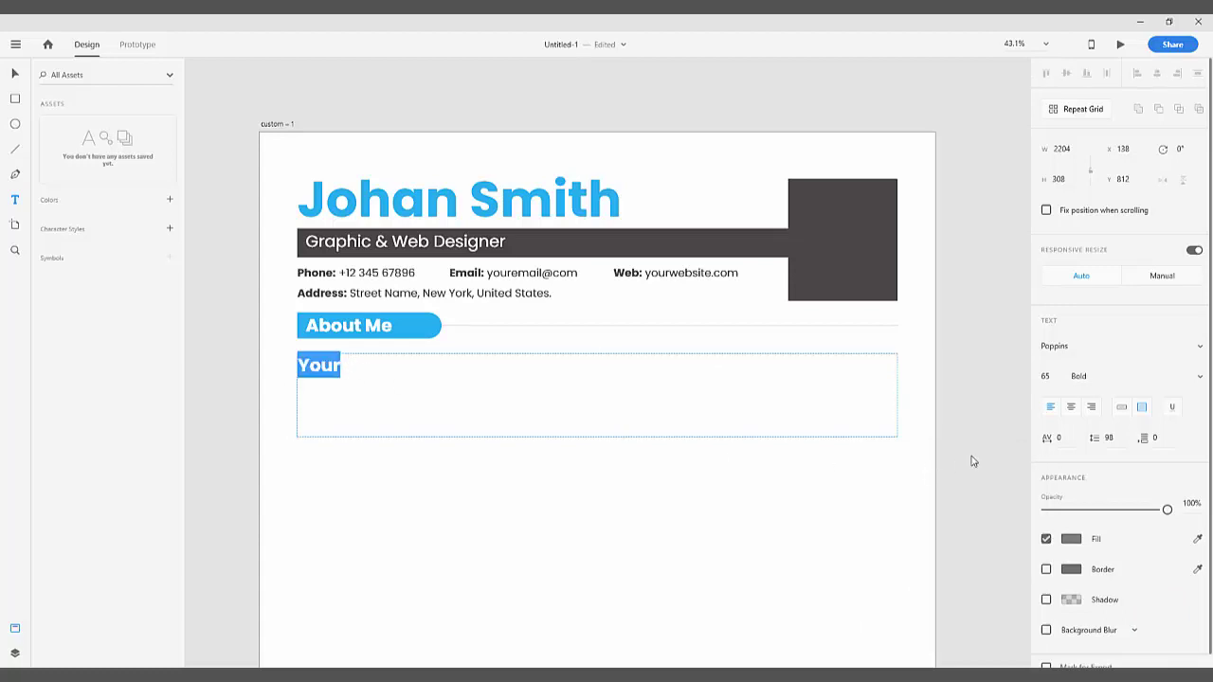
{"action": "left_click", "coordinate": [1058, 380]}
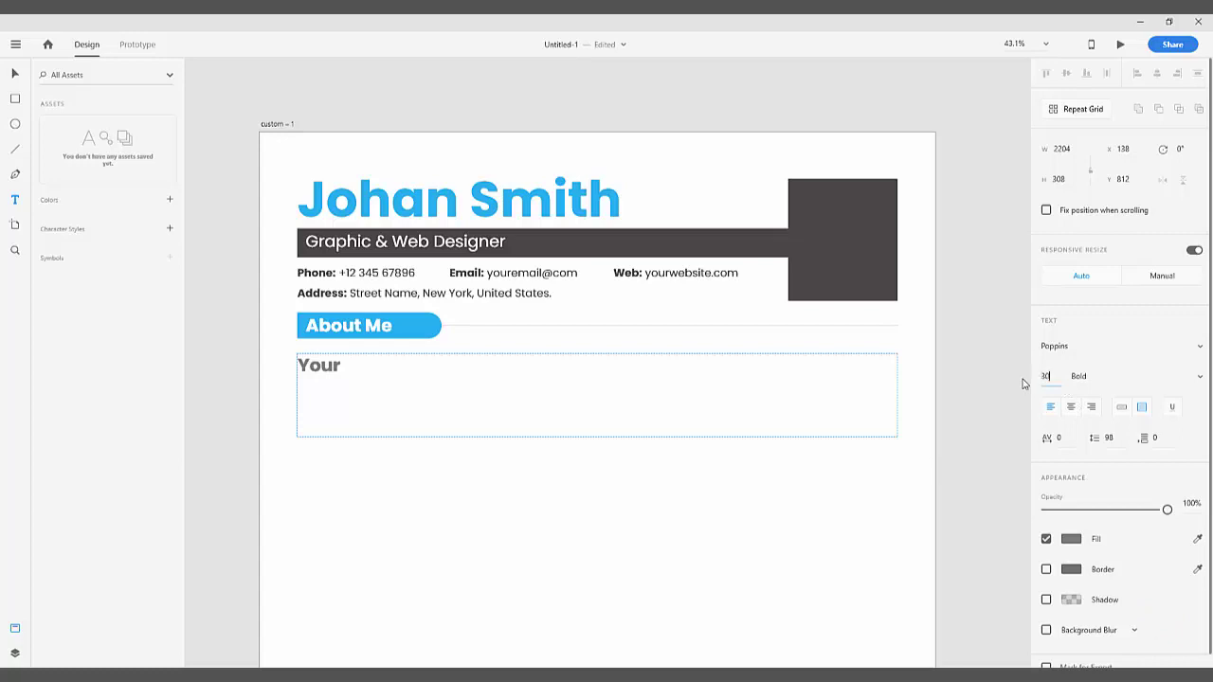
{"action": "key", "text": "Return"}
{"action": "left_click", "coordinate": [1200, 377]}
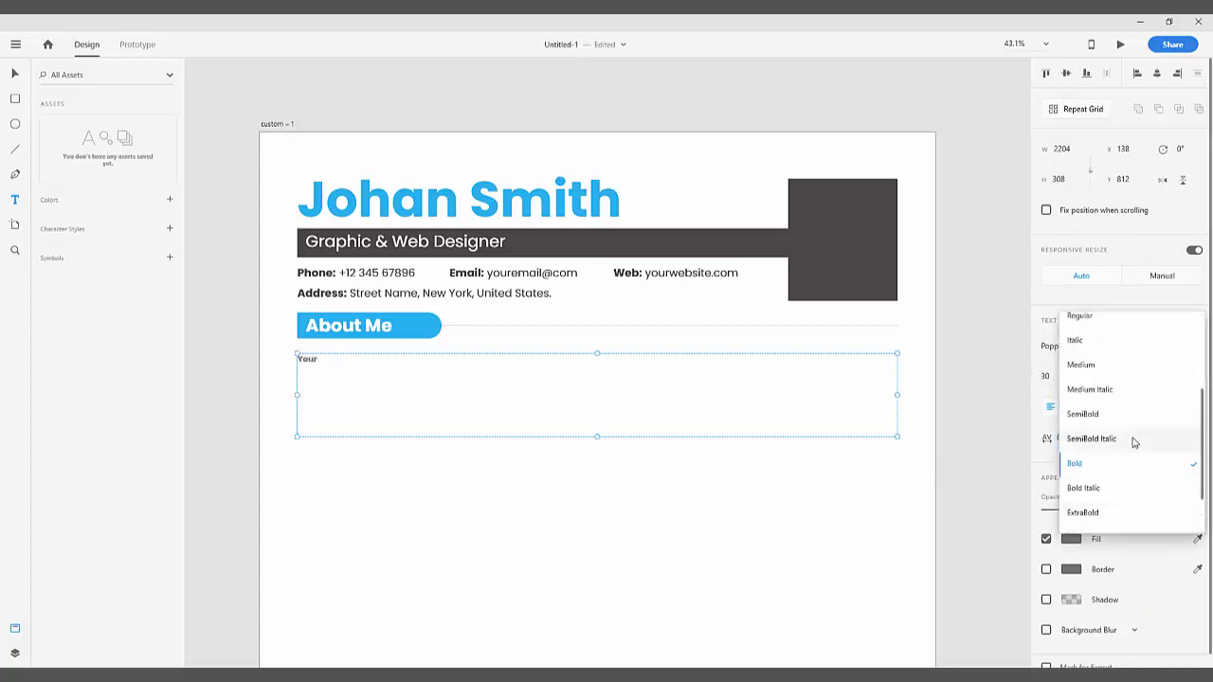
{"action": "scroll", "coordinate": [1127, 426], "scroll_direction": "up", "scroll_amount": 3}
{"action": "left_click", "coordinate": [1086, 381]}
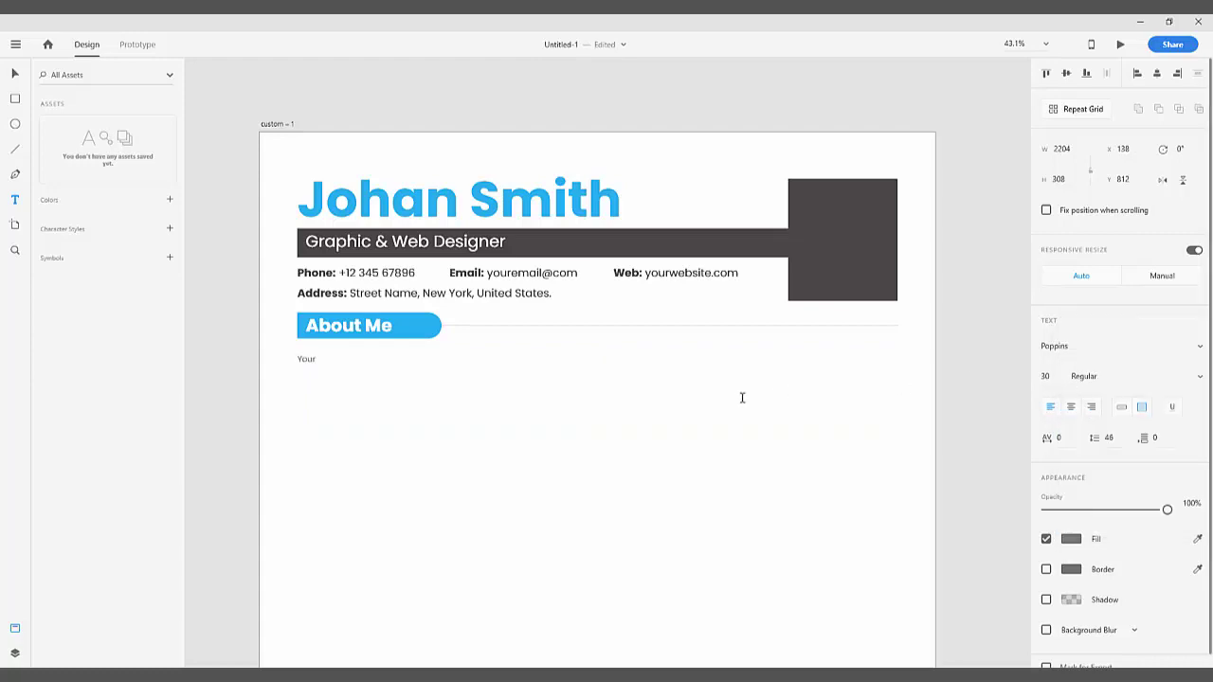
Step: Complete the body text as "Your personal details and other text is here."
{"action": "double_click", "coordinate": [329, 361]}
{"action": "left_click", "coordinate": [328, 361]}
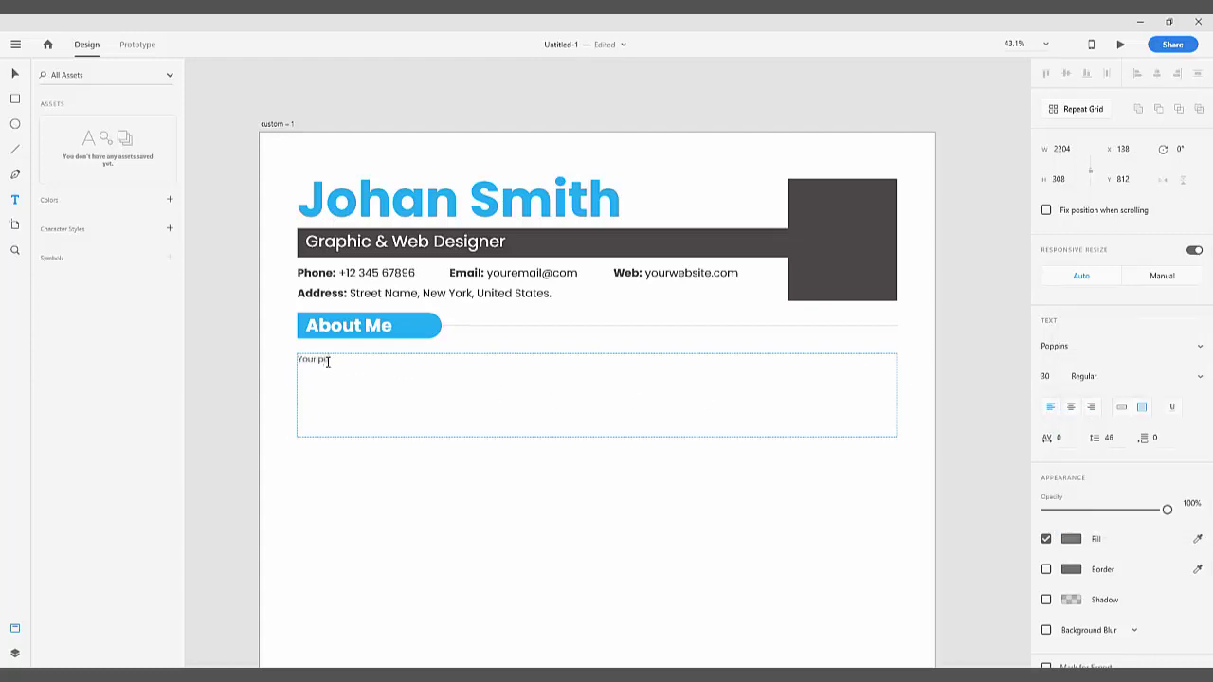
{"action": "type", "text": "personal details and other text is here"}
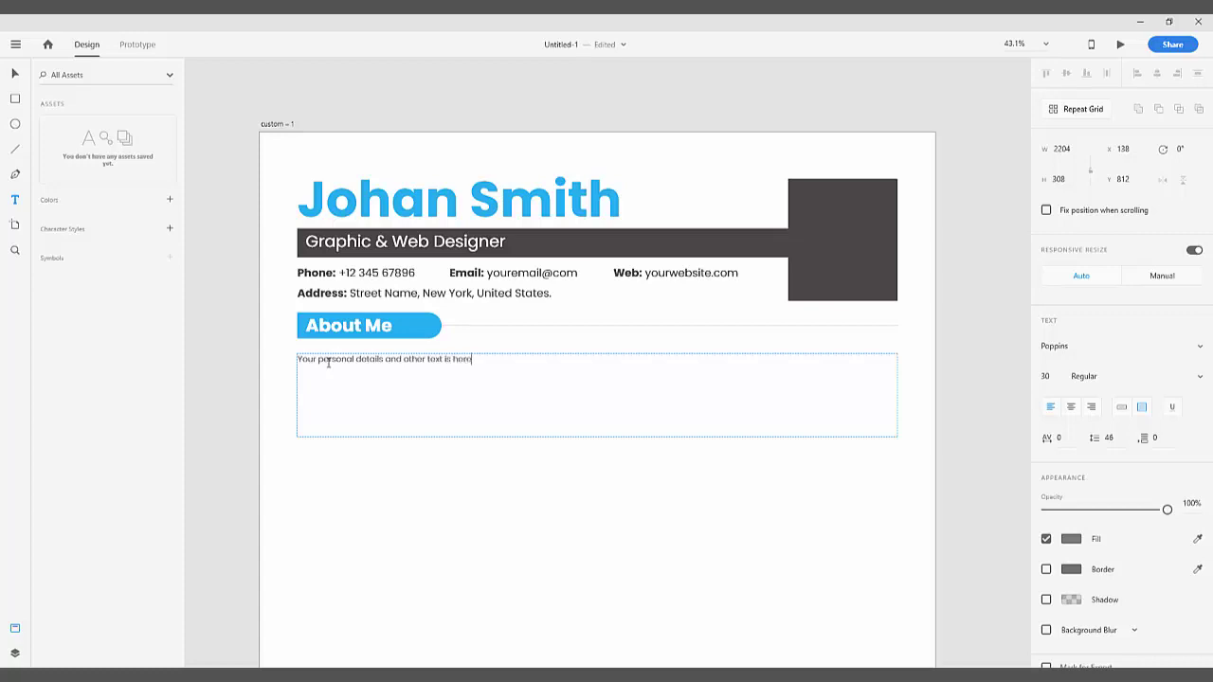
{"action": "type", "text": "."}
Step: Copy the whole sentence and paste a second copy after it in the text box
{"action": "key", "text": "ctrl+shift+Left"}
{"action": "key", "text": "ctrl+shift+Left"}
{"action": "key", "text": "ctrl+shift+Left"}
{"action": "key", "text": "ctrl+shift+Left"}
{"action": "key", "text": "ctrl+shift+Left"}
{"action": "key", "text": "ctrl+shift+Left"}
{"action": "key", "text": "ctrl+shift+Left"}
{"action": "key", "text": "ctrl+shift+Left"}
{"action": "key", "text": "ctrl+c"}
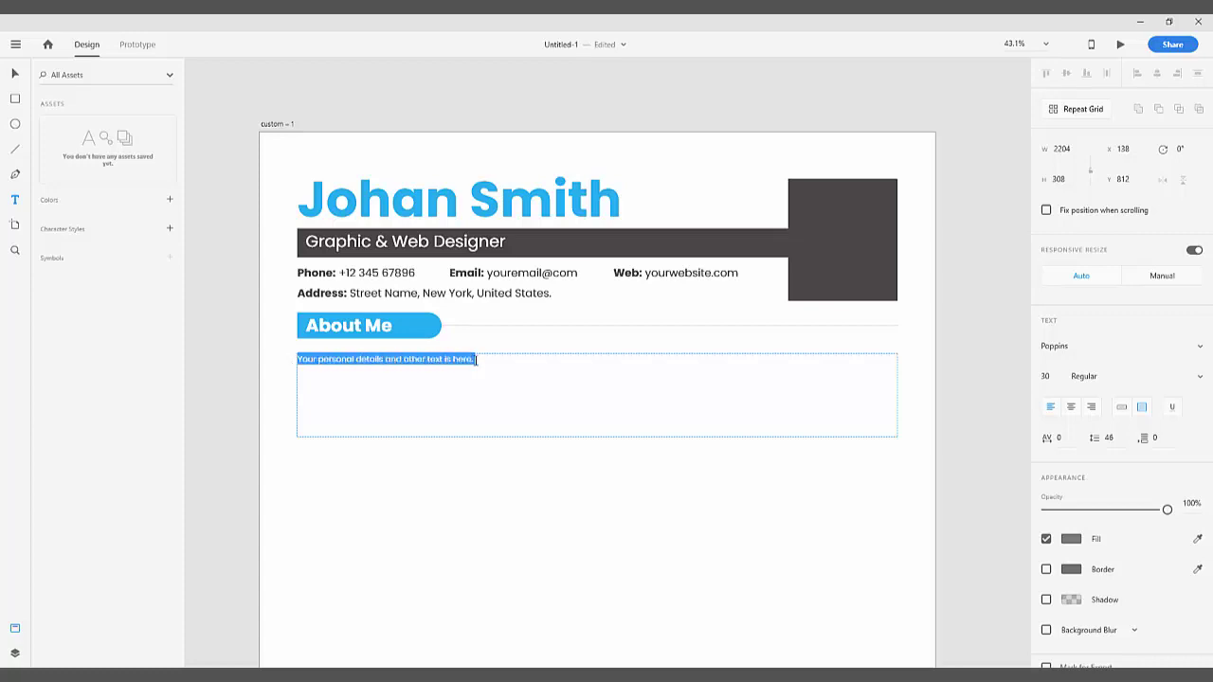
{"action": "left_click", "coordinate": [502, 367]}
{"action": "key", "text": "ctrl+v"}
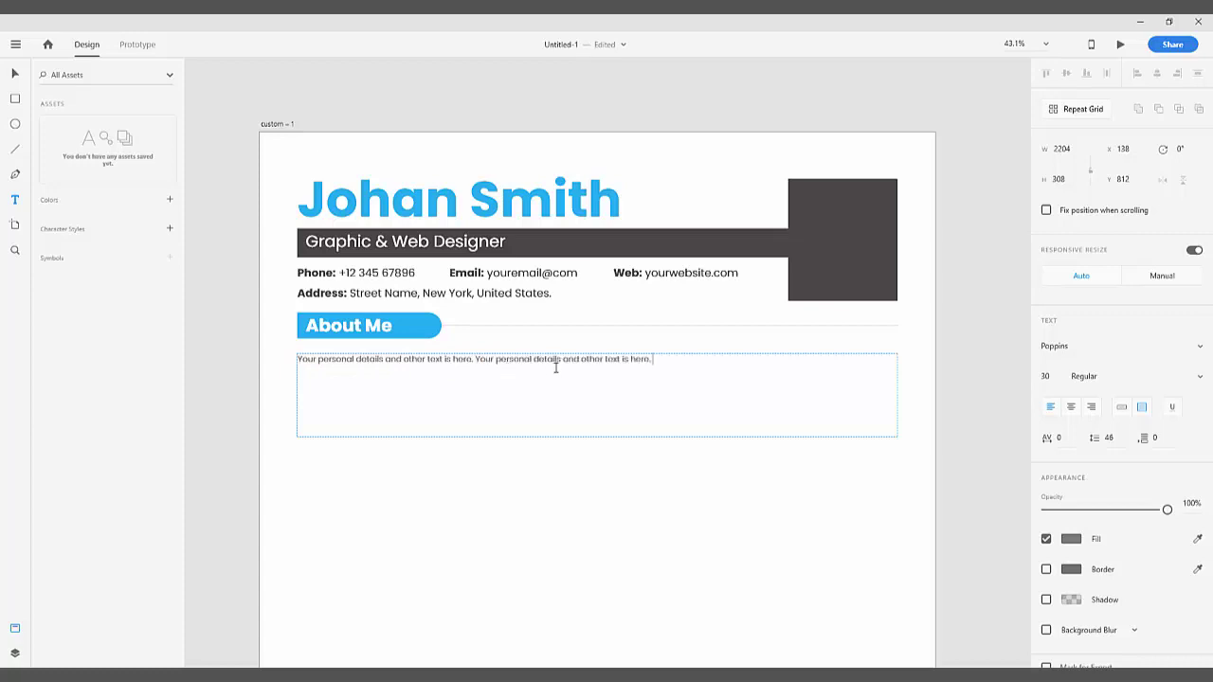
Step: Copy the two sentences and paste them repeatedly until the "About Me" paragraph fills four lines
{"action": "left_click_drag", "start_coordinate": [656, 361], "coordinate": [298, 360]}
{"action": "key", "text": "ctrl+c"}
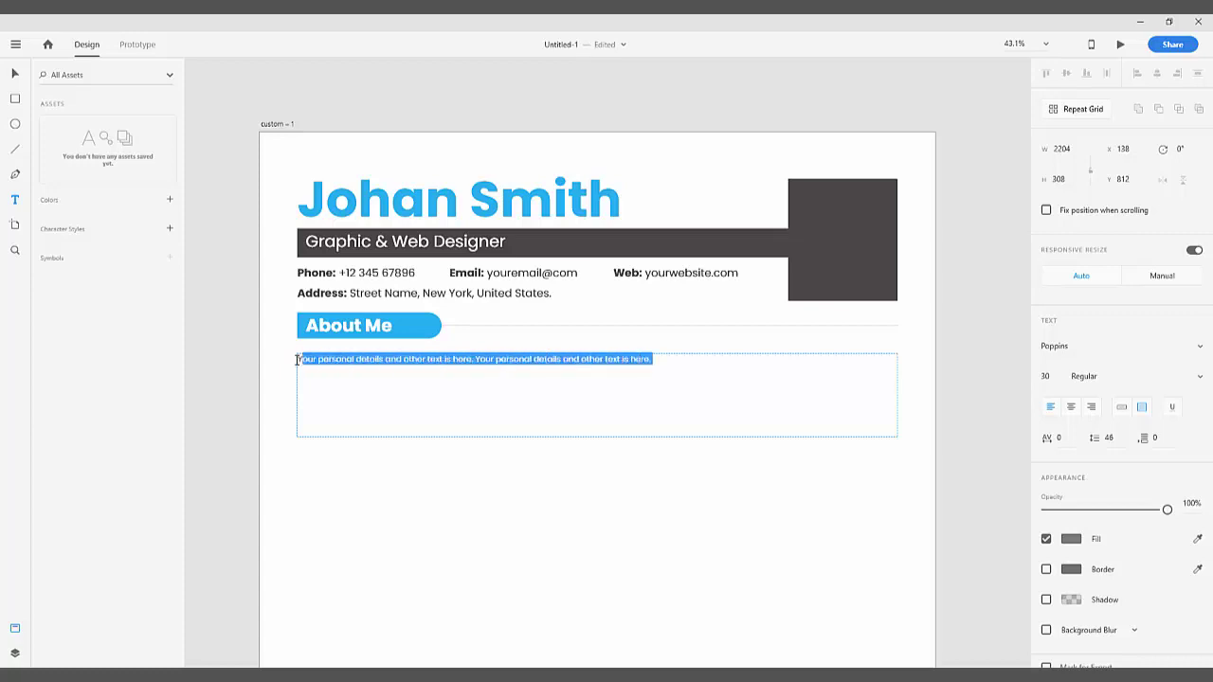
{"action": "left_click", "coordinate": [662, 364]}
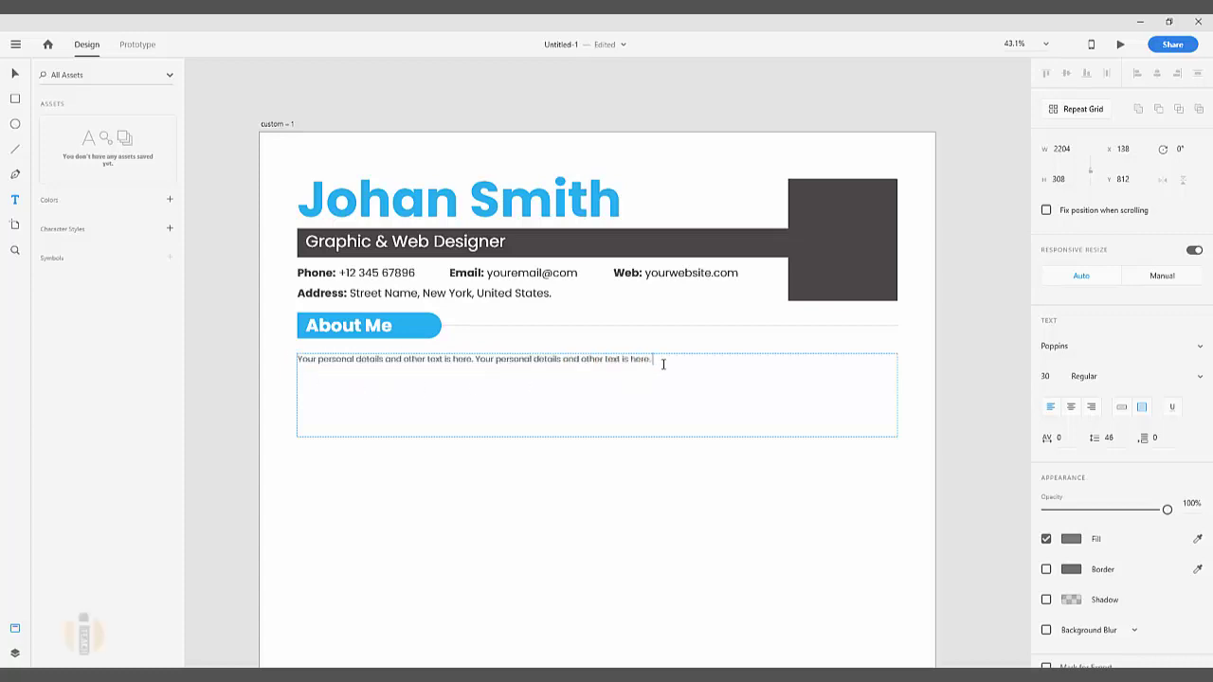
{"action": "key", "text": "ctrl+v"}
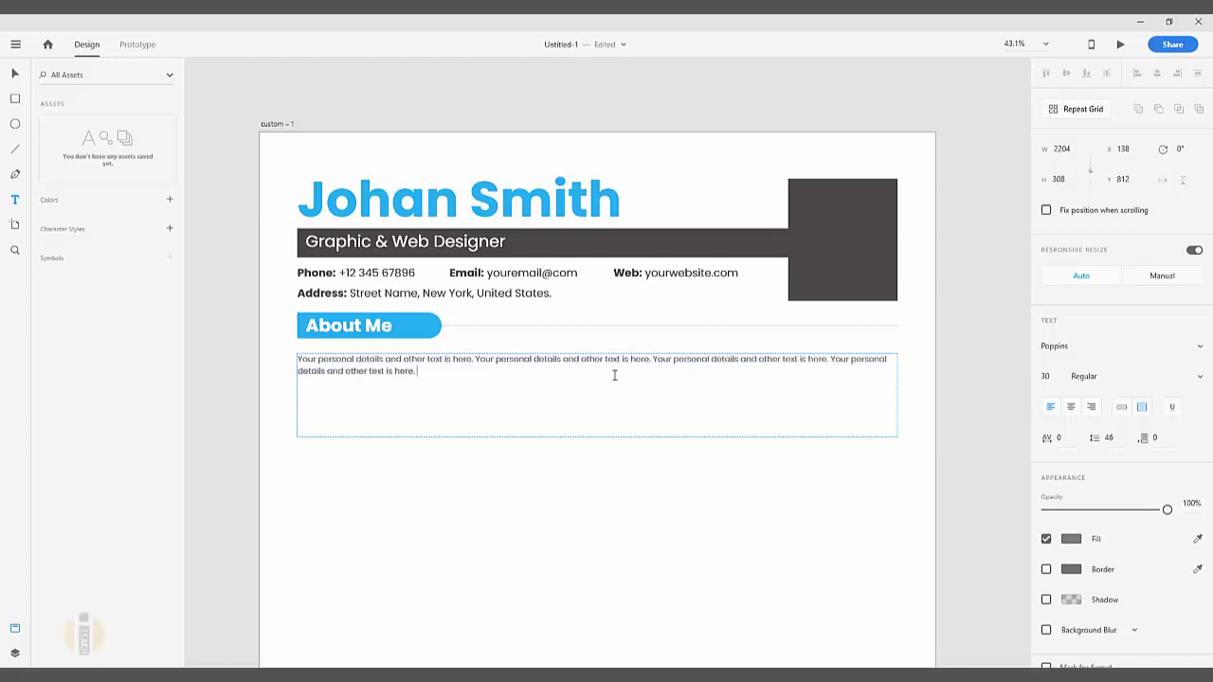
{"action": "key", "text": "ctrl+v"}
{"action": "key", "text": "ctrl+v"}
{"action": "type", "text": "Your personal details and other text is here."}
{"action": "type", "text": "Your personal details and other text is here."}
{"action": "left_click_drag", "start_coordinate": [572, 385], "coordinate": [275, 356]}
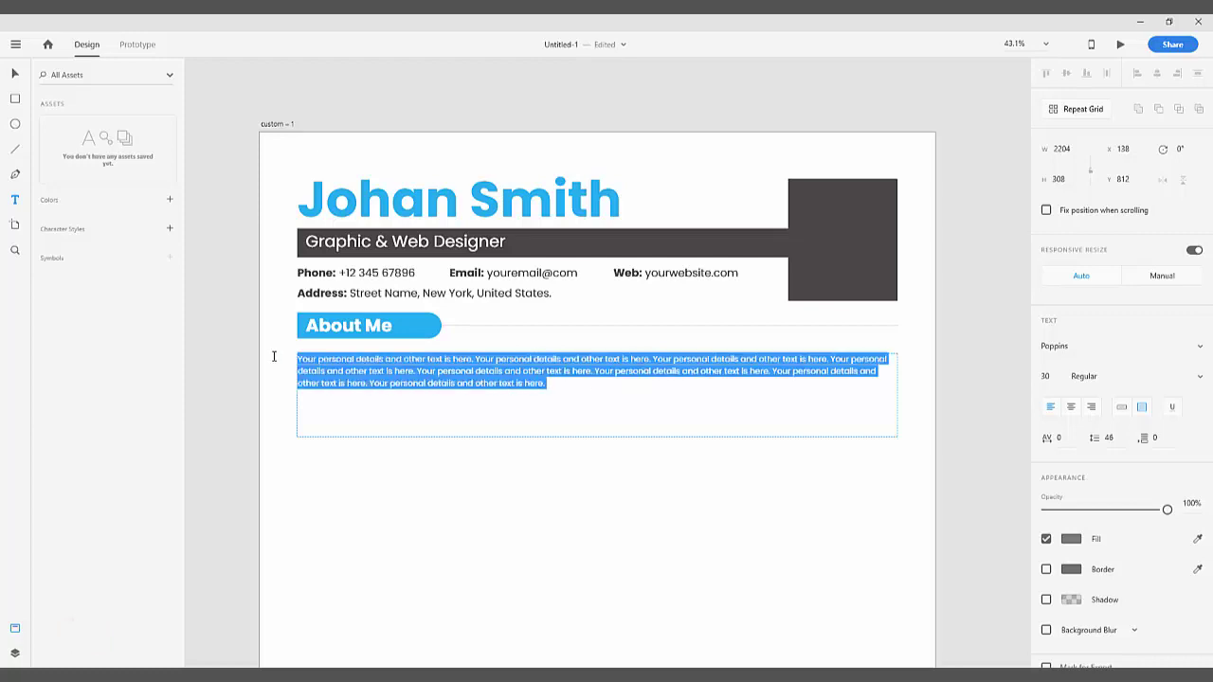
{"action": "left_click", "coordinate": [576, 393]}
{"action": "key", "text": "ctrl+v"}
{"action": "key", "text": "ctrl+v"}
{"action": "key", "text": "Escape"}
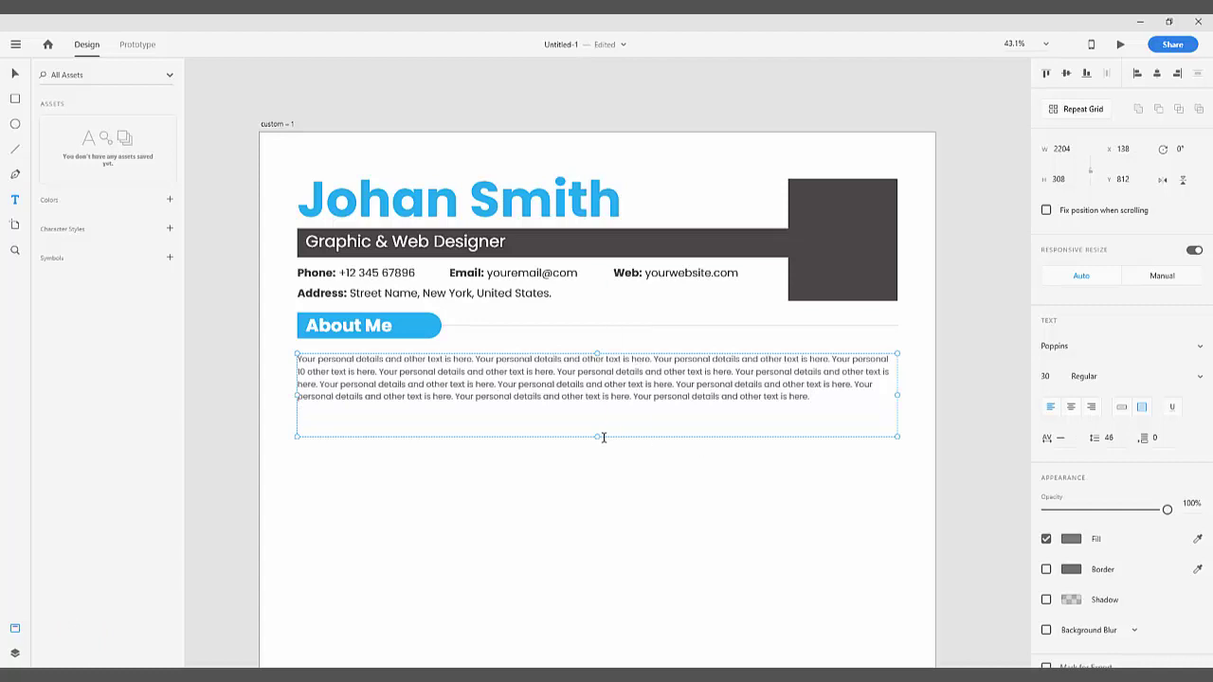
Step: Shorten the paragraph's text box to a height of about 188 and move it up to Y 793
{"action": "left_click_drag", "start_coordinate": [597, 438], "coordinate": [598, 404]}
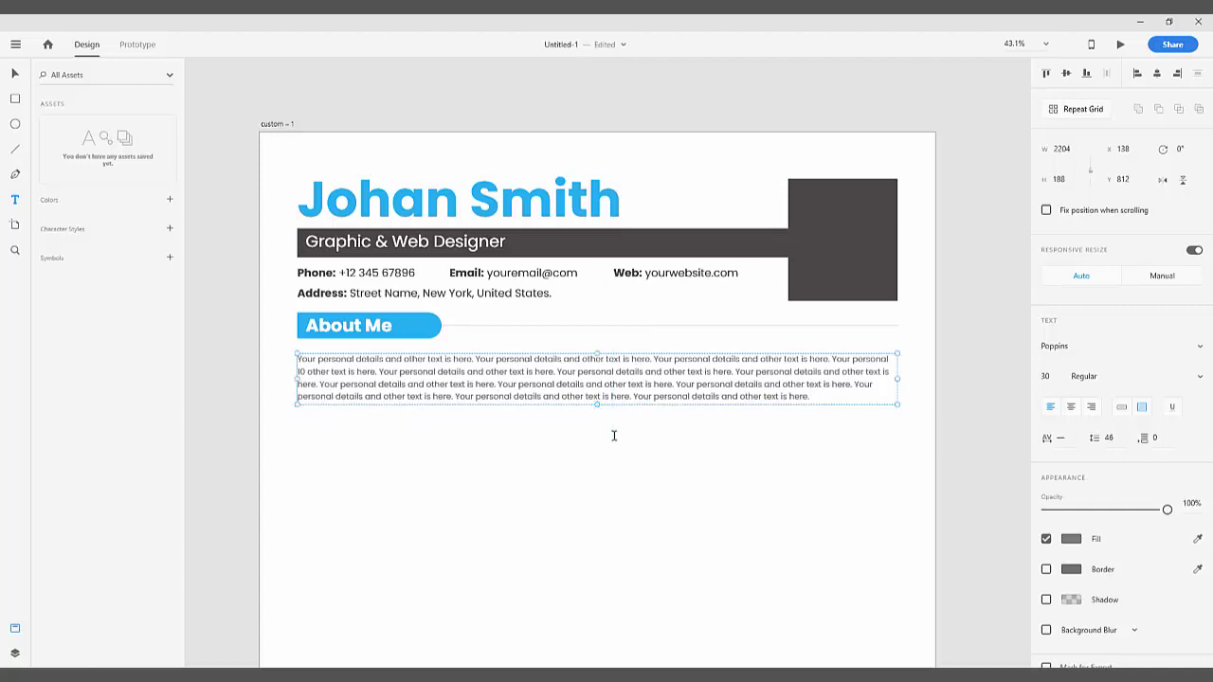
{"action": "left_click", "coordinate": [614, 435]}
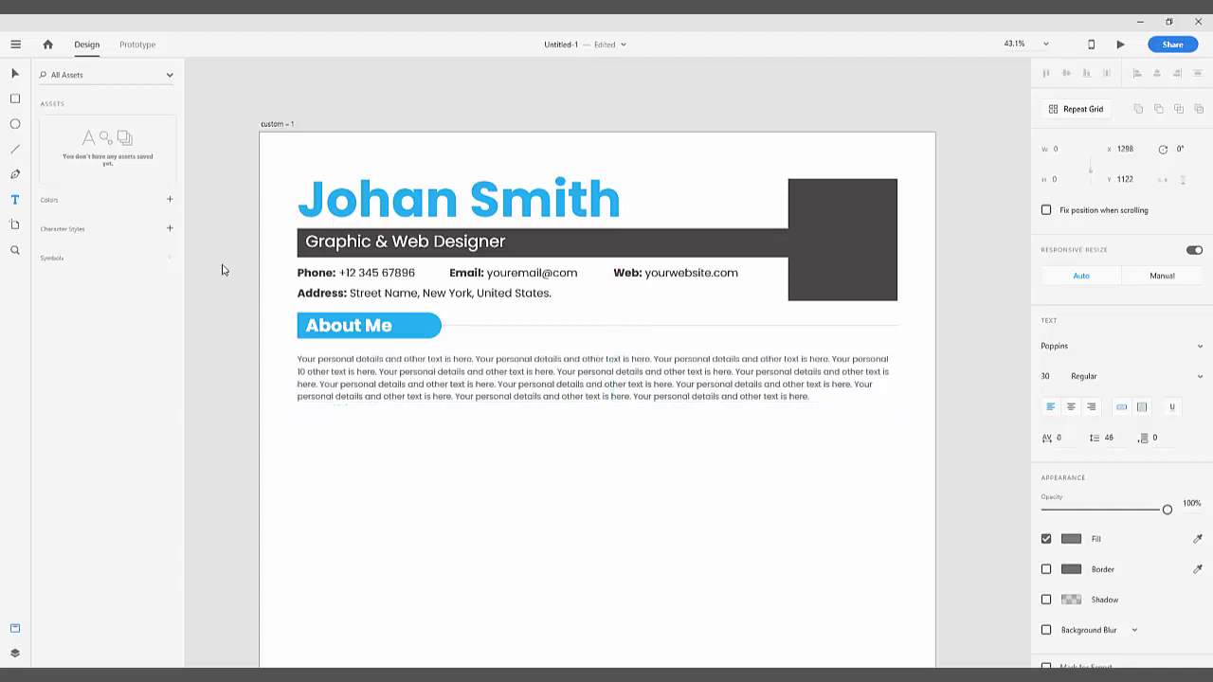
{"action": "left_click", "coordinate": [15, 73]}
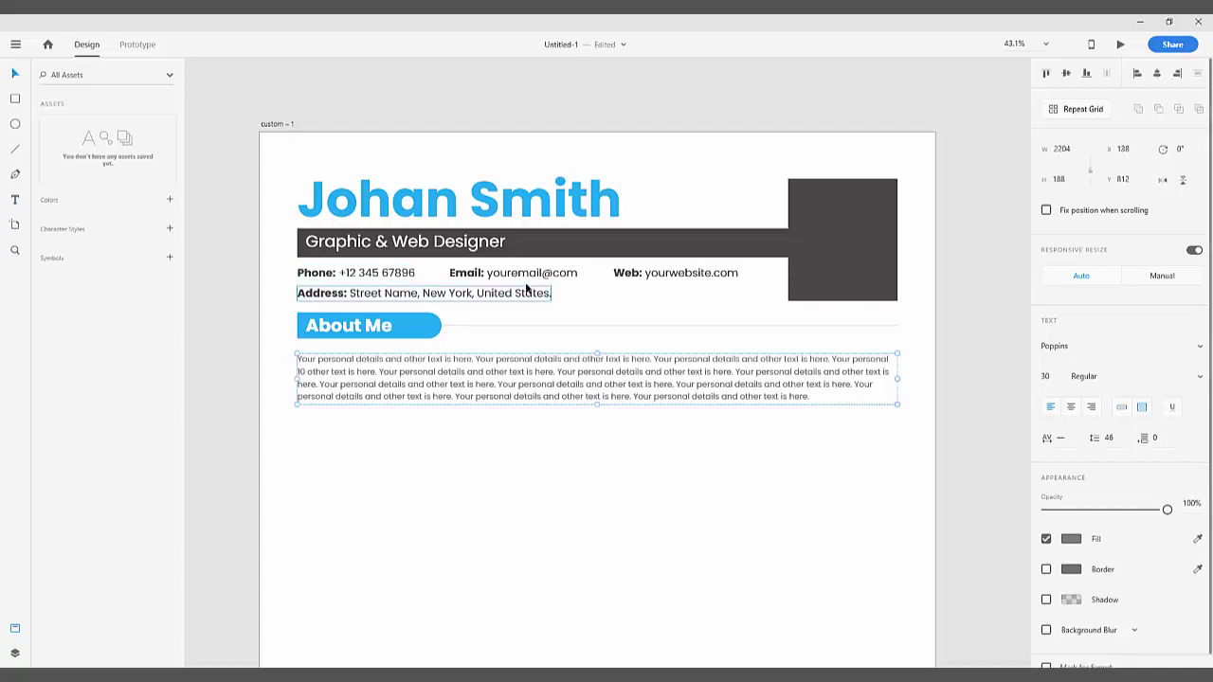
{"action": "left_click", "coordinate": [689, 442]}
{"action": "left_click_drag", "start_coordinate": [593, 457], "coordinate": [579, 410]}
{"action": "left_click", "coordinate": [410, 315]}
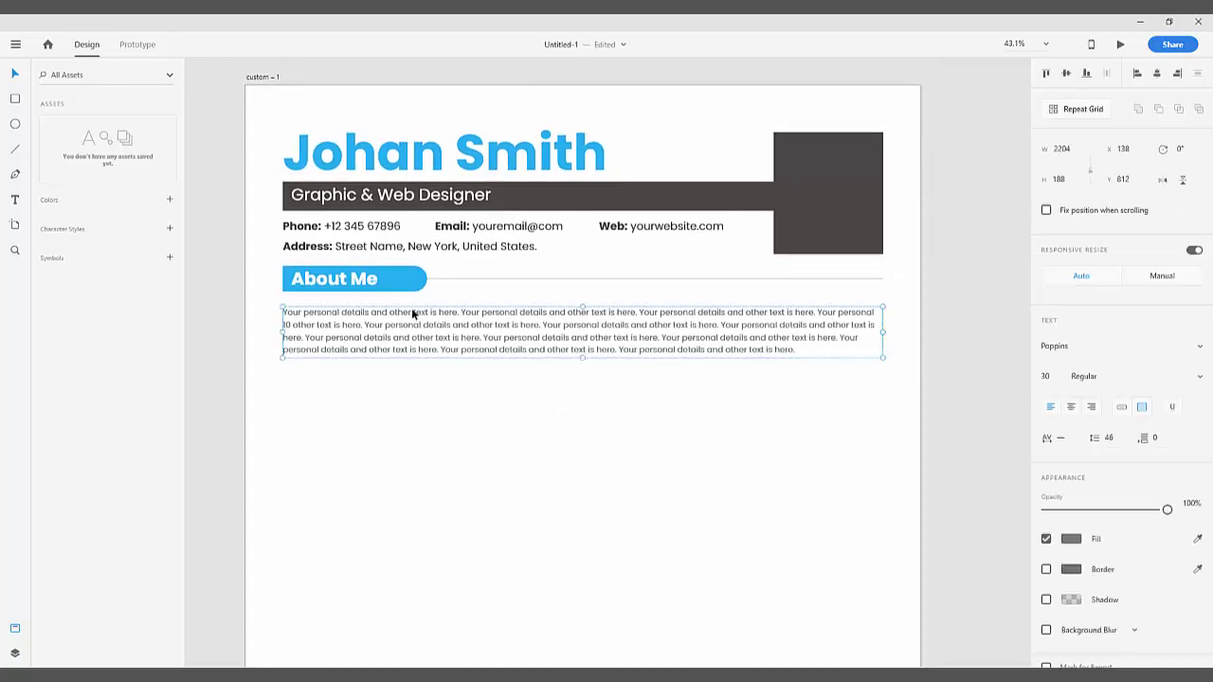
{"action": "left_click_drag", "start_coordinate": [413, 314], "coordinate": [411, 309]}
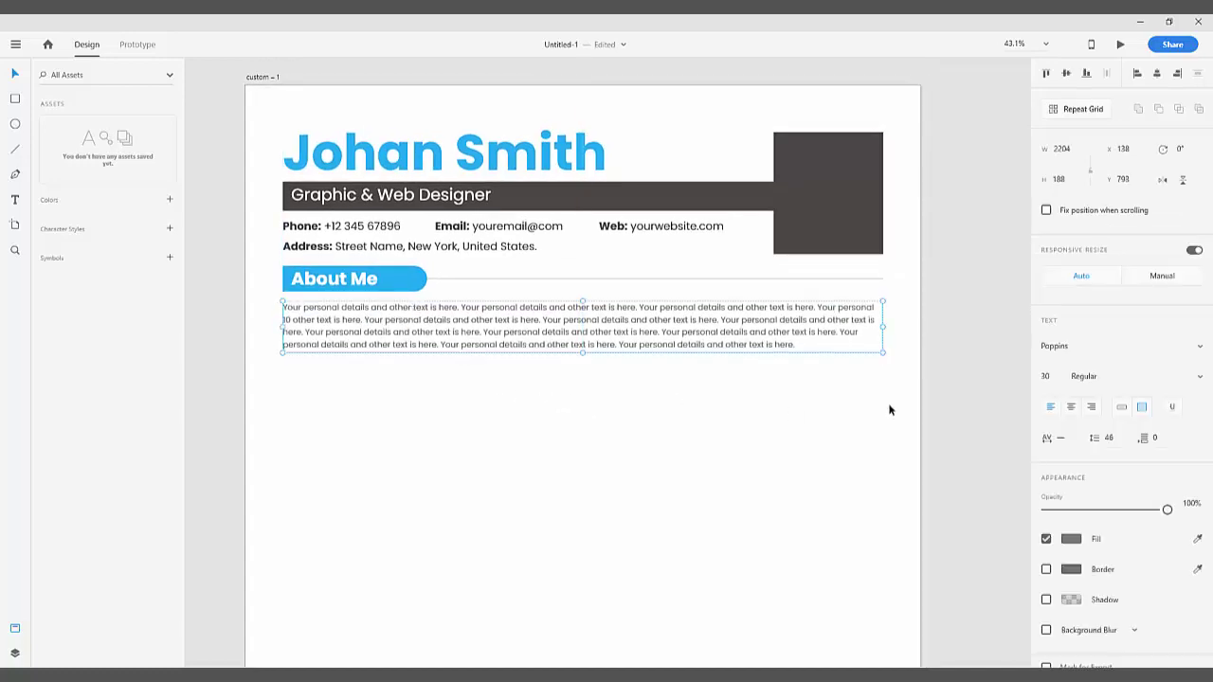
Step: Set the paragraph's line spacing to 50 and lengthen its text box to fit all four lines
{"action": "left_click", "coordinate": [1110, 438]}
{"action": "type", "text": "50"}
{"action": "key", "text": "Return"}
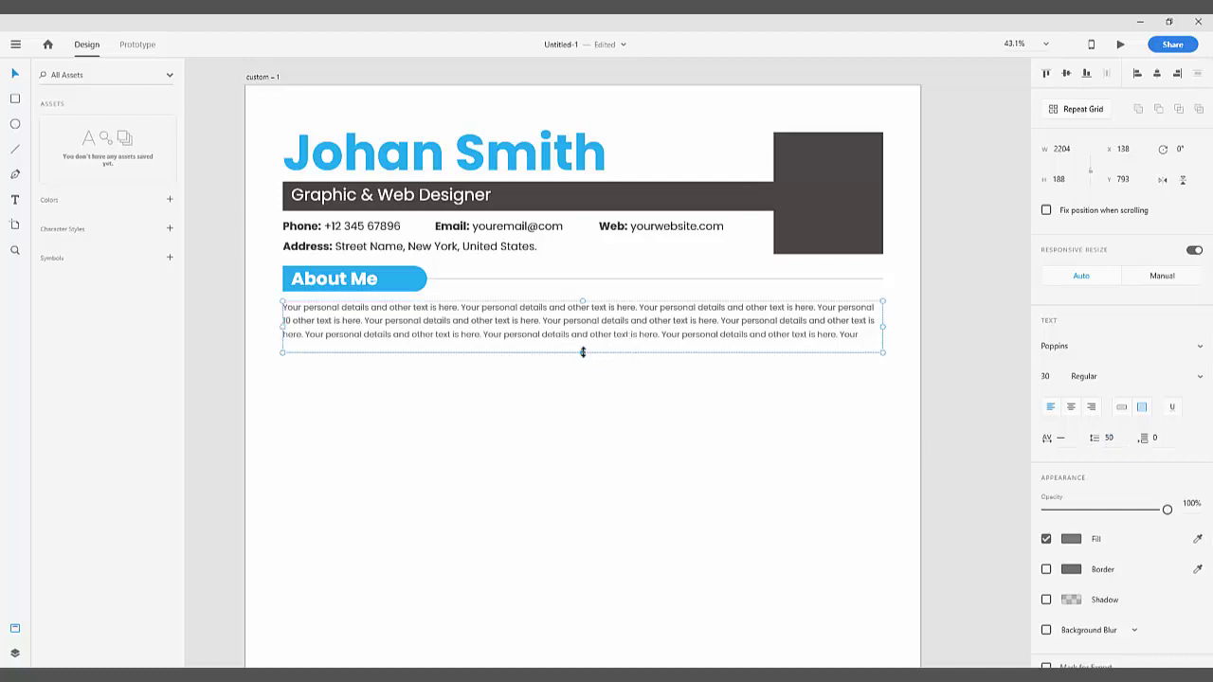
{"action": "left_click_drag", "start_coordinate": [582, 352], "coordinate": [582, 361]}
{"action": "left_click", "coordinate": [597, 419]}
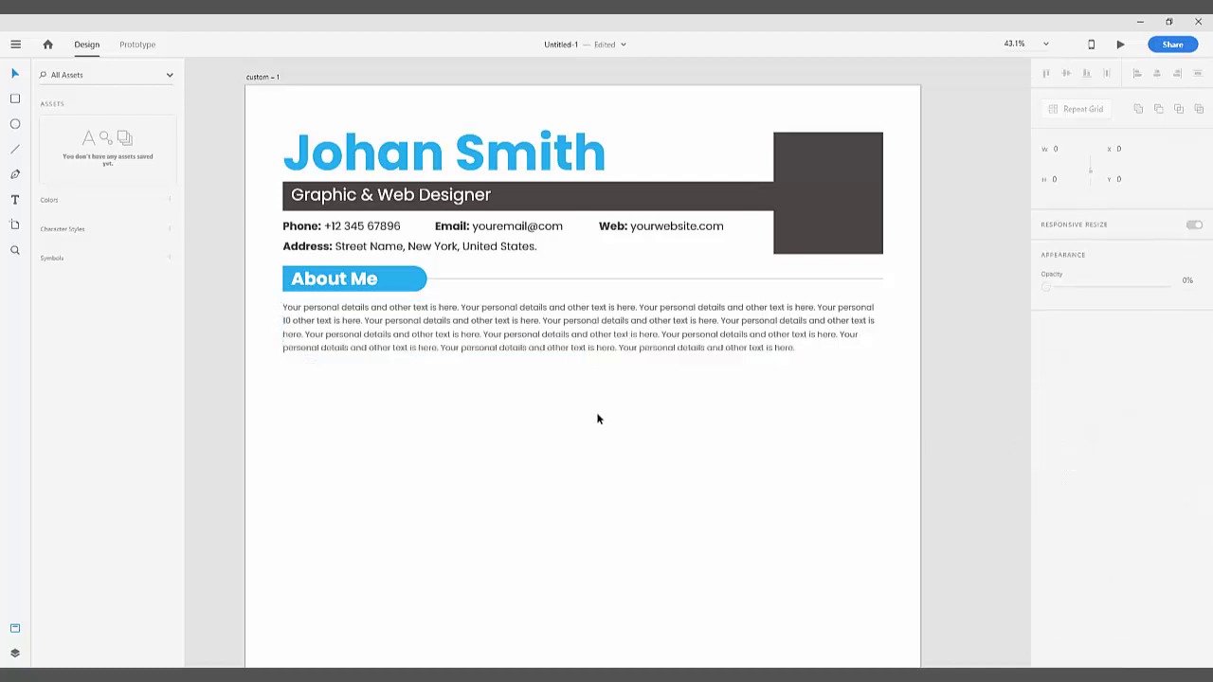
Step: Duplicate the "About Me" label, heading and divider line and place the copy directly below the paragraph, with its heading at Y 1035
{"action": "left_click", "coordinate": [382, 280]}
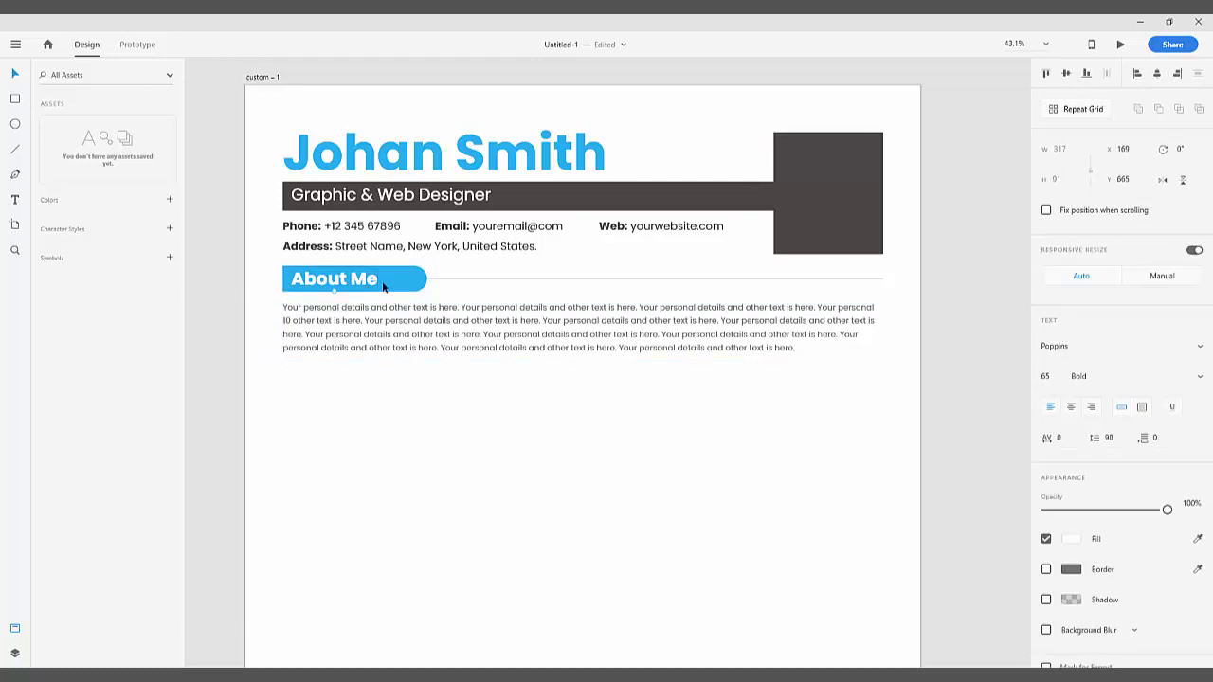
{"action": "right_click", "coordinate": [462, 282]}
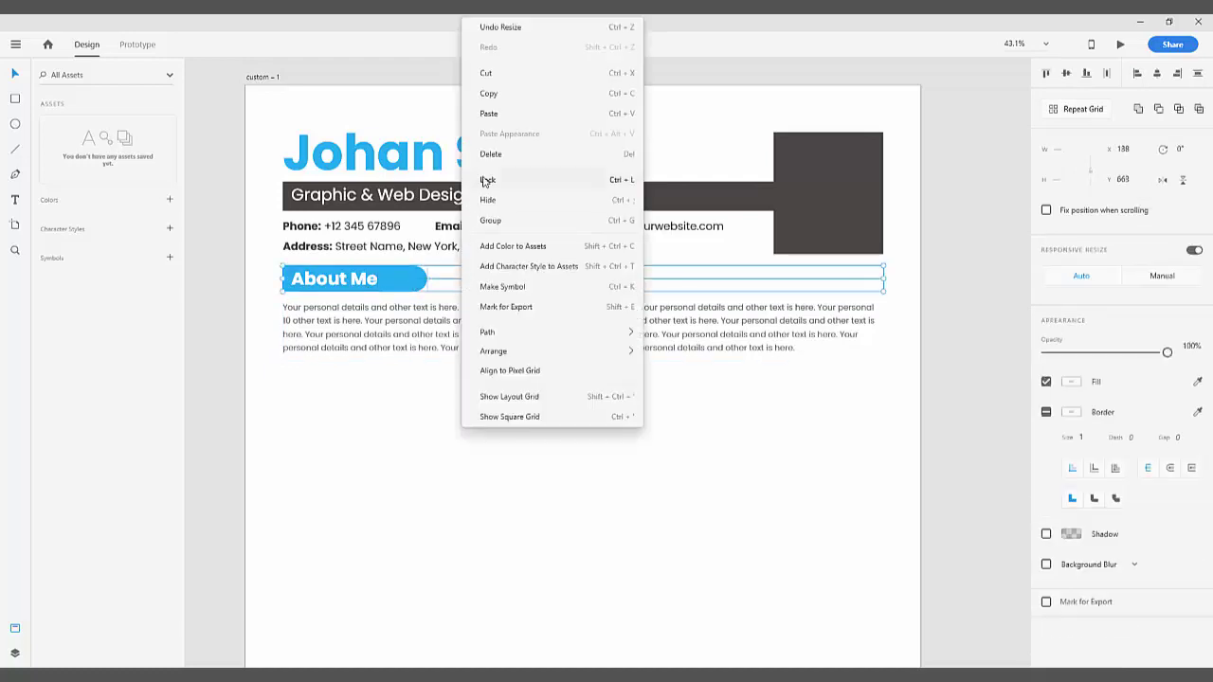
{"action": "left_click", "coordinate": [489, 93]}
{"action": "right_click", "coordinate": [490, 268]}
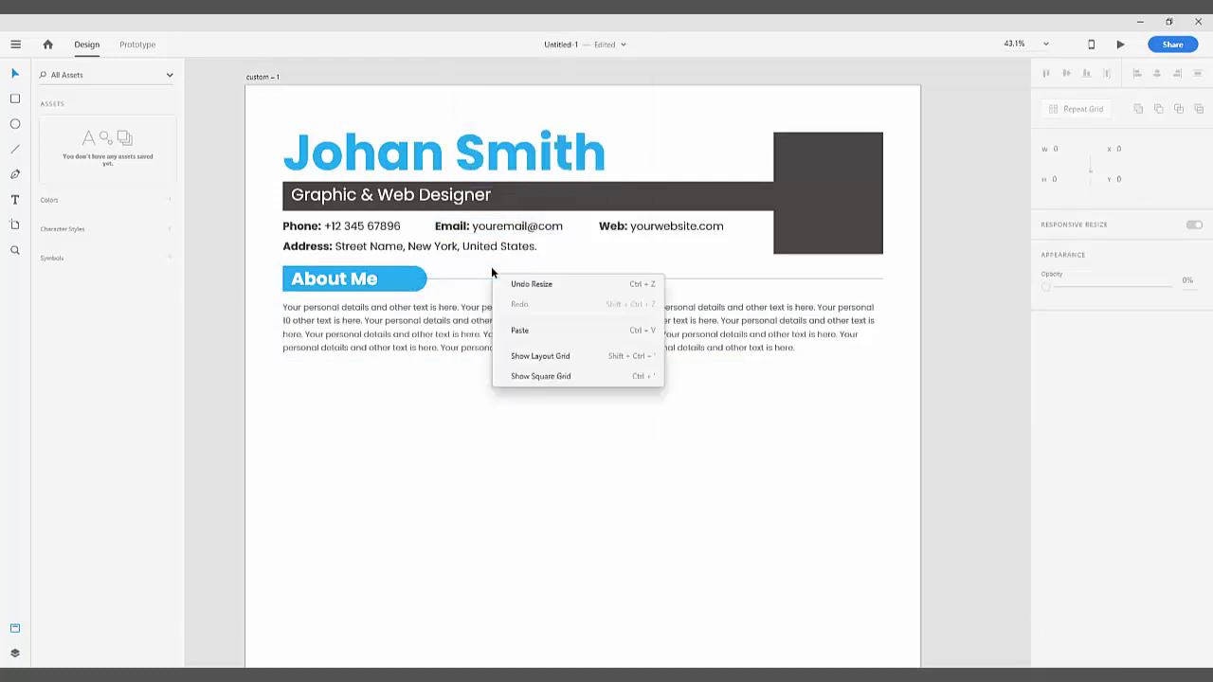
{"action": "left_click", "coordinate": [486, 322]}
{"action": "left_click_drag", "start_coordinate": [419, 279], "coordinate": [411, 387]}
{"action": "left_click", "coordinate": [404, 413]}
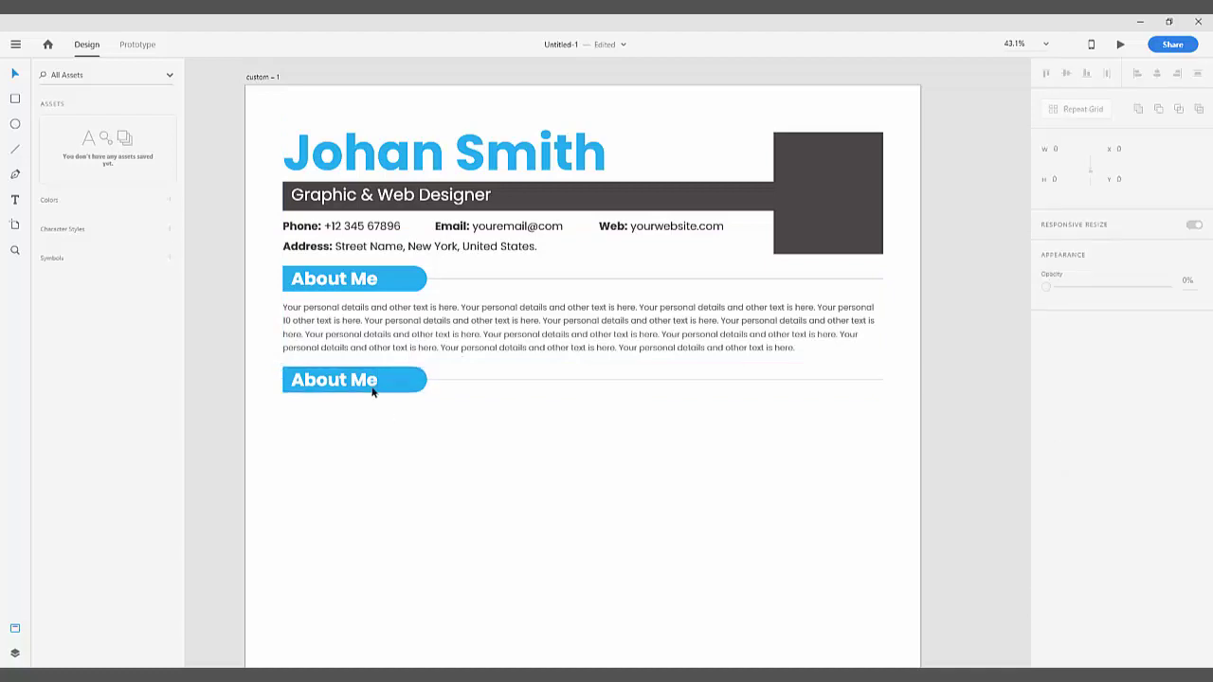
Step: Replace the text of the copied section heading with "Education"
{"action": "double_click", "coordinate": [374, 381]}
{"action": "double_click", "coordinate": [374, 381]}
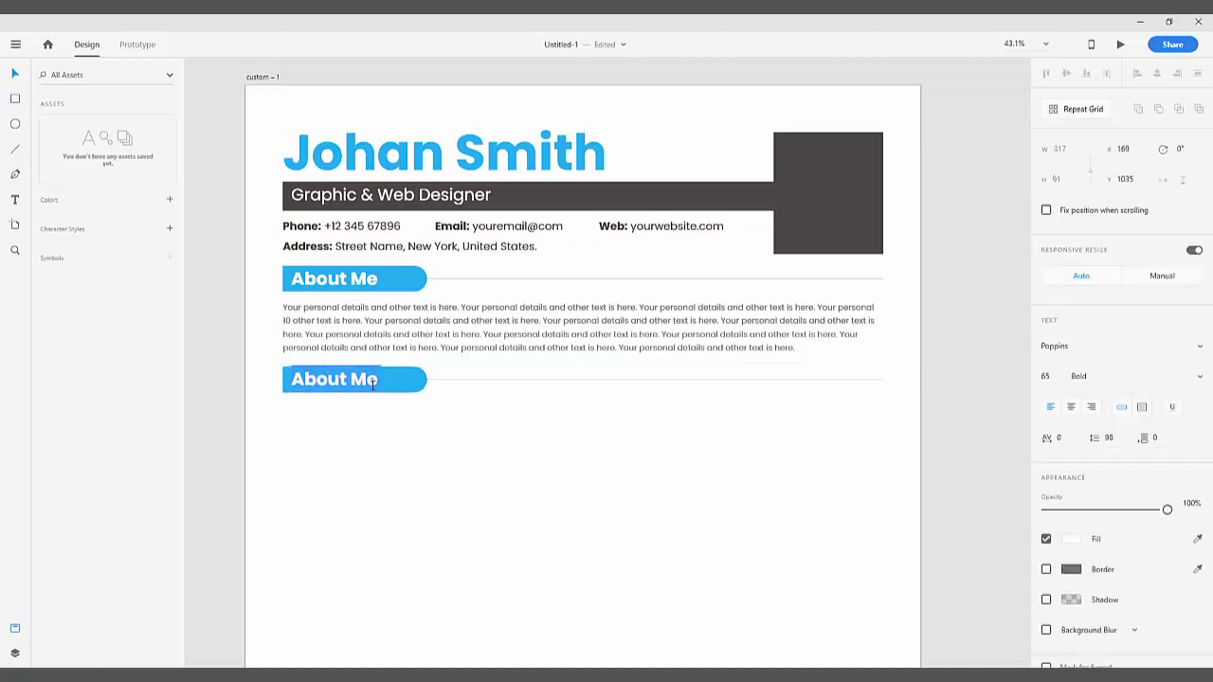
{"action": "type", "text": "E"}
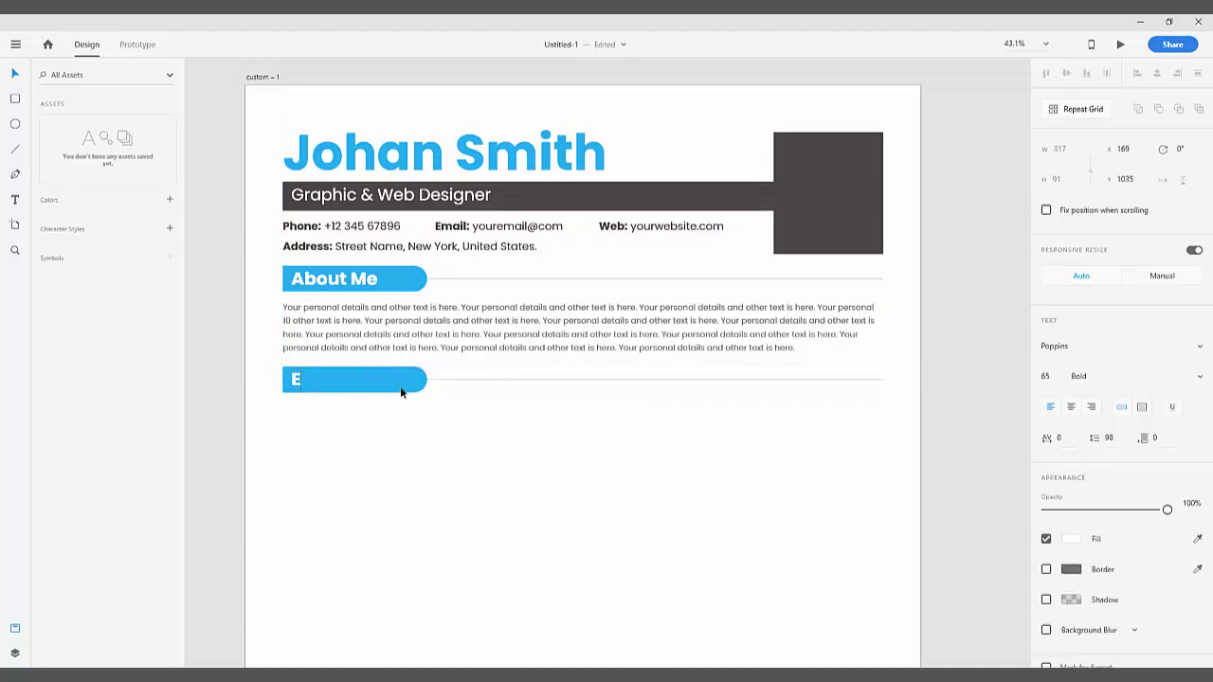
{"action": "type", "text": "ducation"}
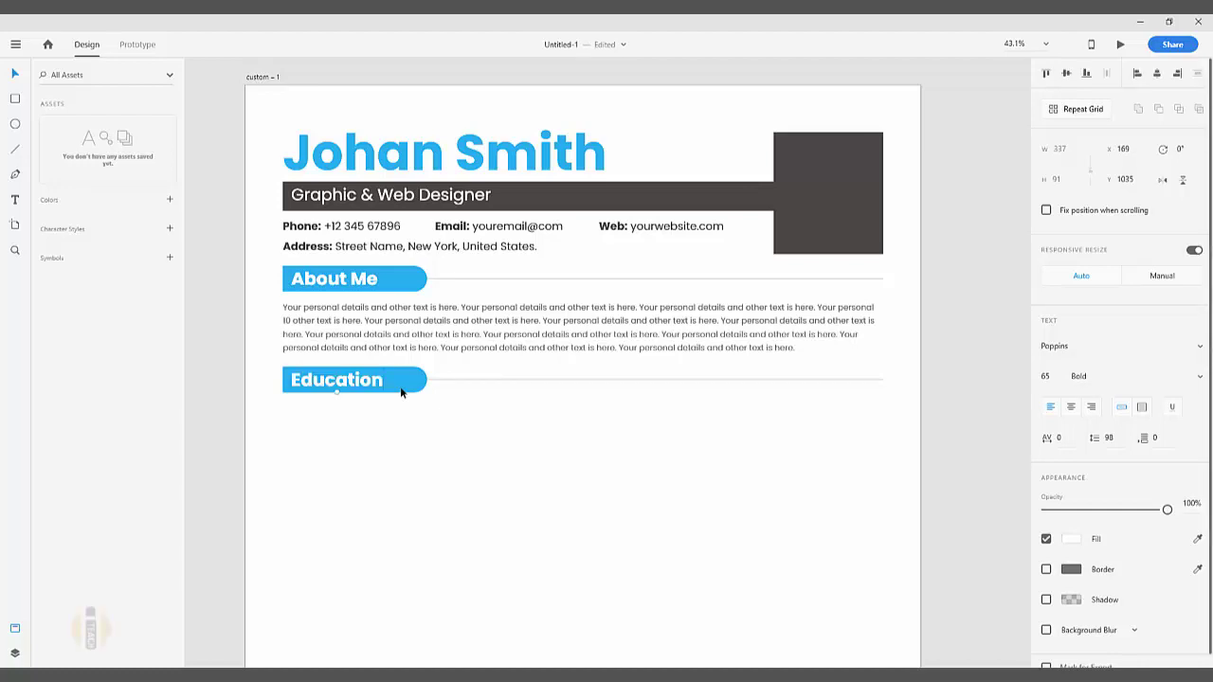
{"action": "left_click", "coordinate": [363, 401]}
Step: Set the character spacing of the "Education" heading to 60
{"action": "left_click", "coordinate": [364, 389]}
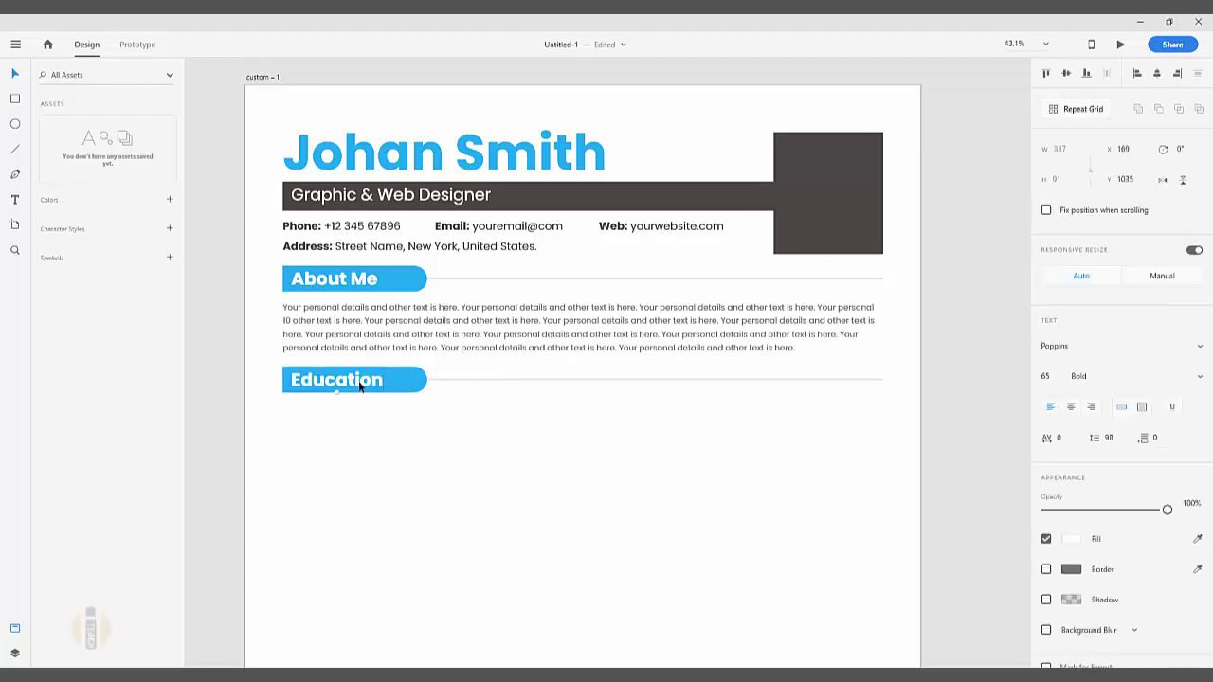
{"action": "left_click", "coordinate": [1053, 438]}
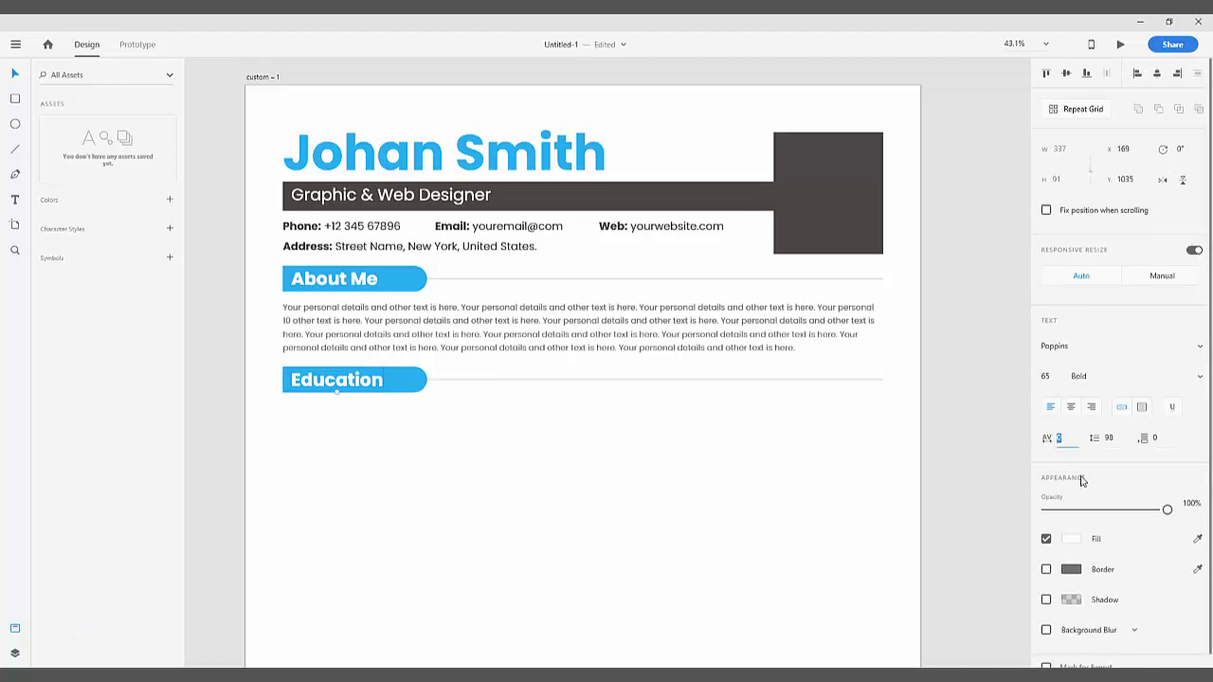
{"action": "key", "text": "Return"}
{"action": "left_click", "coordinate": [1052, 438]}
{"action": "key", "text": "BackSpace"}
{"action": "type", "text": "60"}
{"action": "key", "text": "Return"}
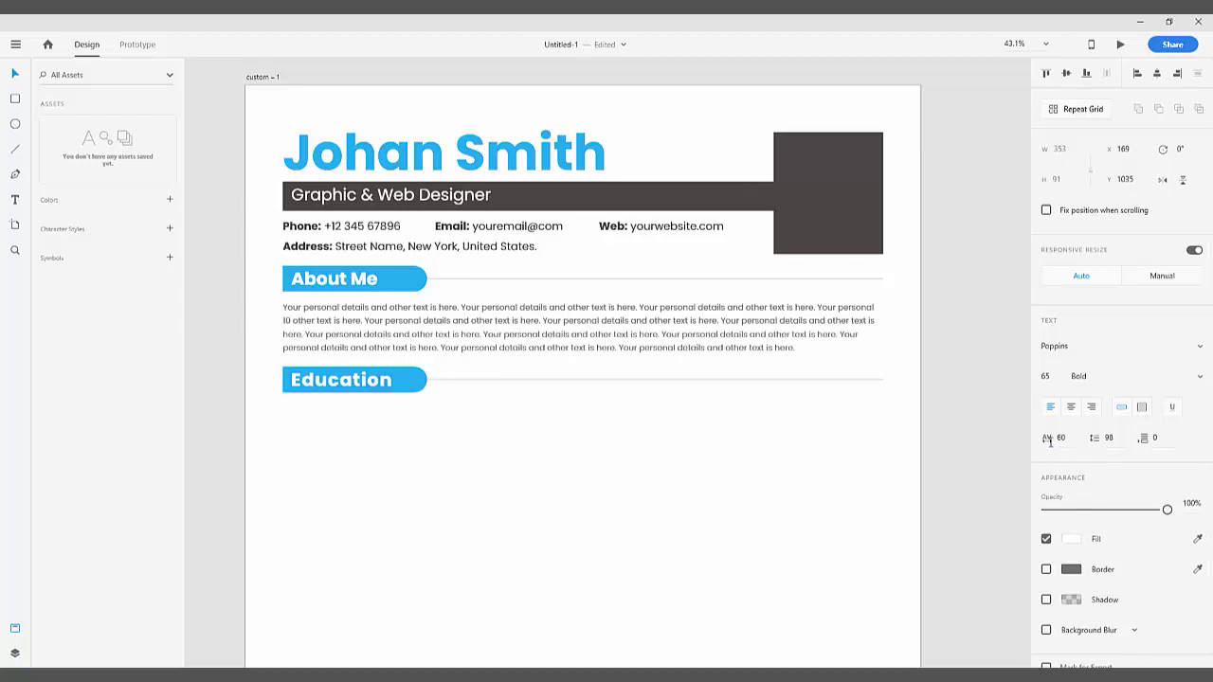
Step: Set the character spacing of the "About Me" heading to 60 and deselect it
{"action": "left_click", "coordinate": [363, 284]}
{"action": "left_click", "coordinate": [1061, 438]}
{"action": "type", "text": "6"}
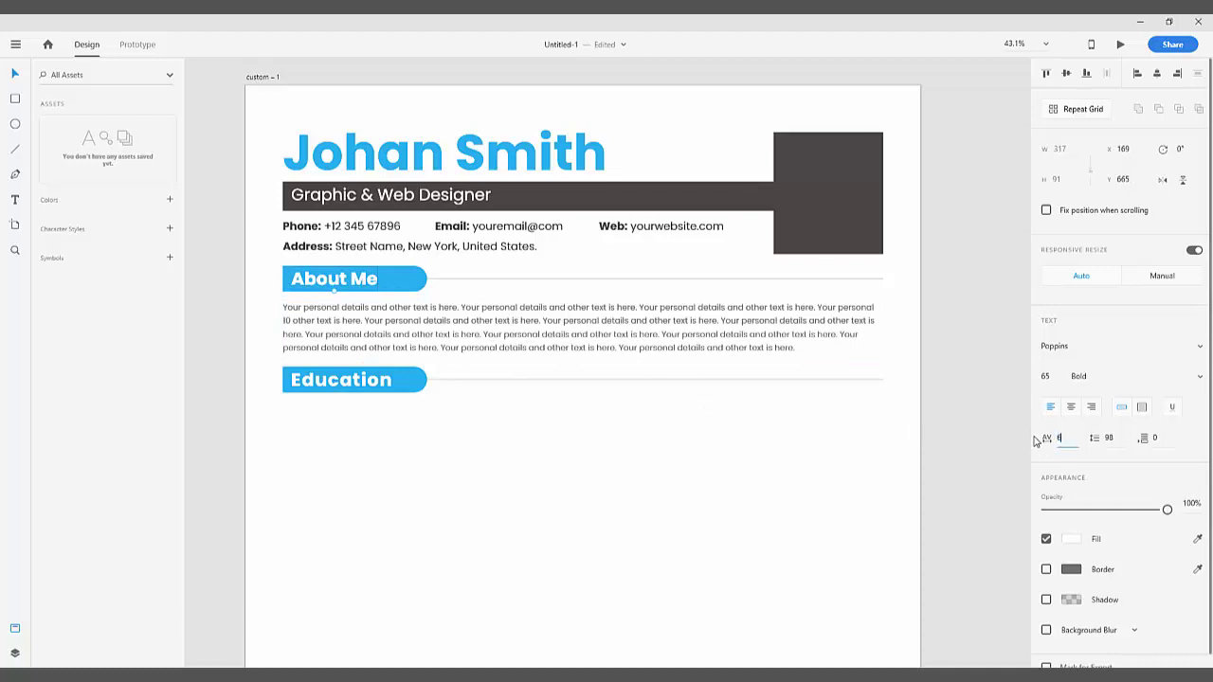
{"action": "type", "text": "0"}
{"action": "key", "text": "Return"}
{"action": "left_click", "coordinate": [660, 490]}
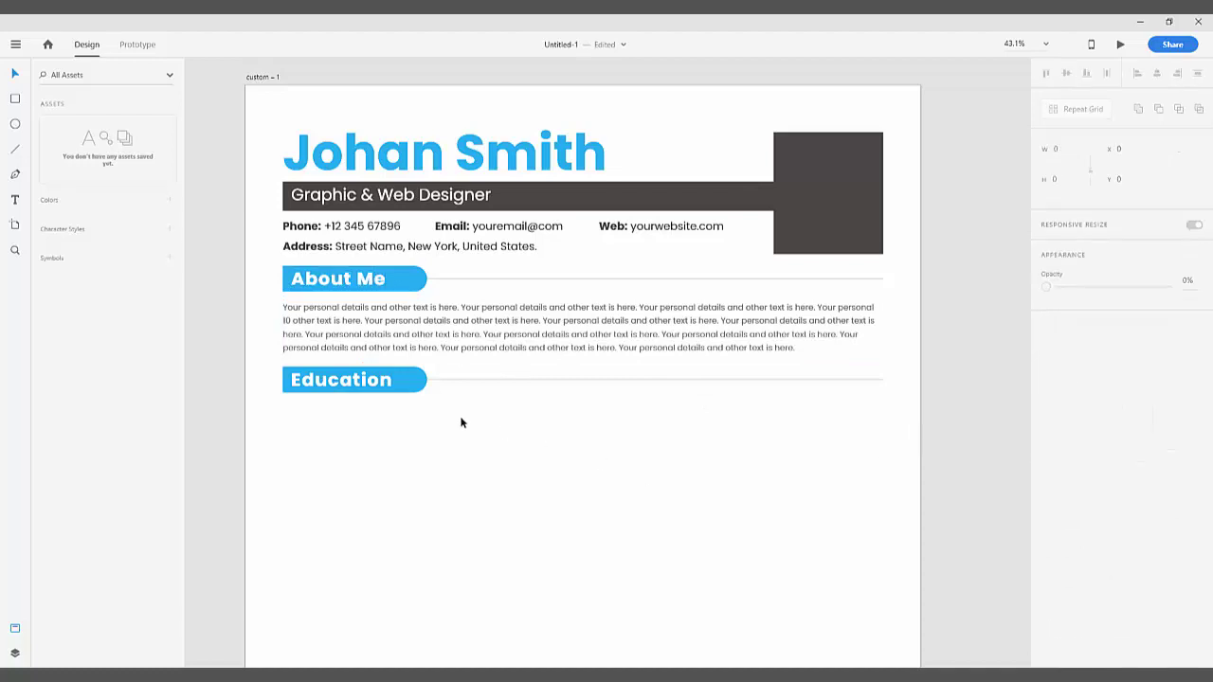
Step: Place a copy of the phone contact line below the "Education" label at X 138, Y 1172
{"action": "left_click", "coordinate": [329, 248]}
{"action": "left_click", "coordinate": [333, 231]}
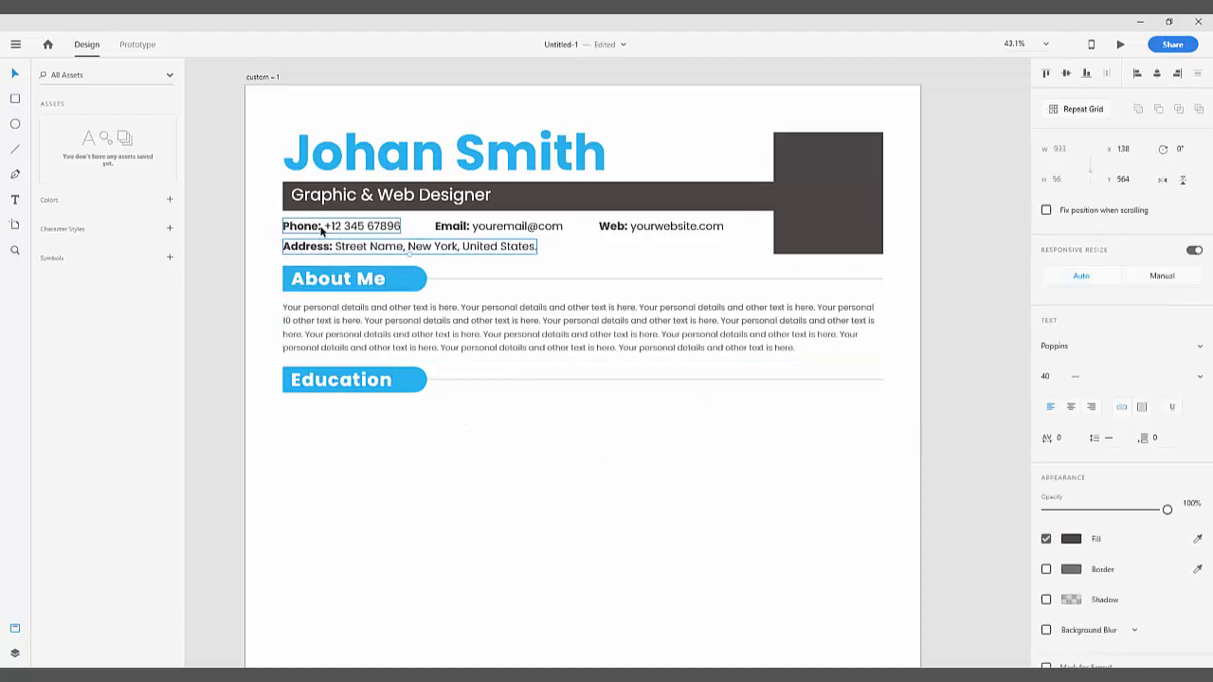
{"action": "left_click_drag", "start_coordinate": [333, 231], "coordinate": [333, 415]}
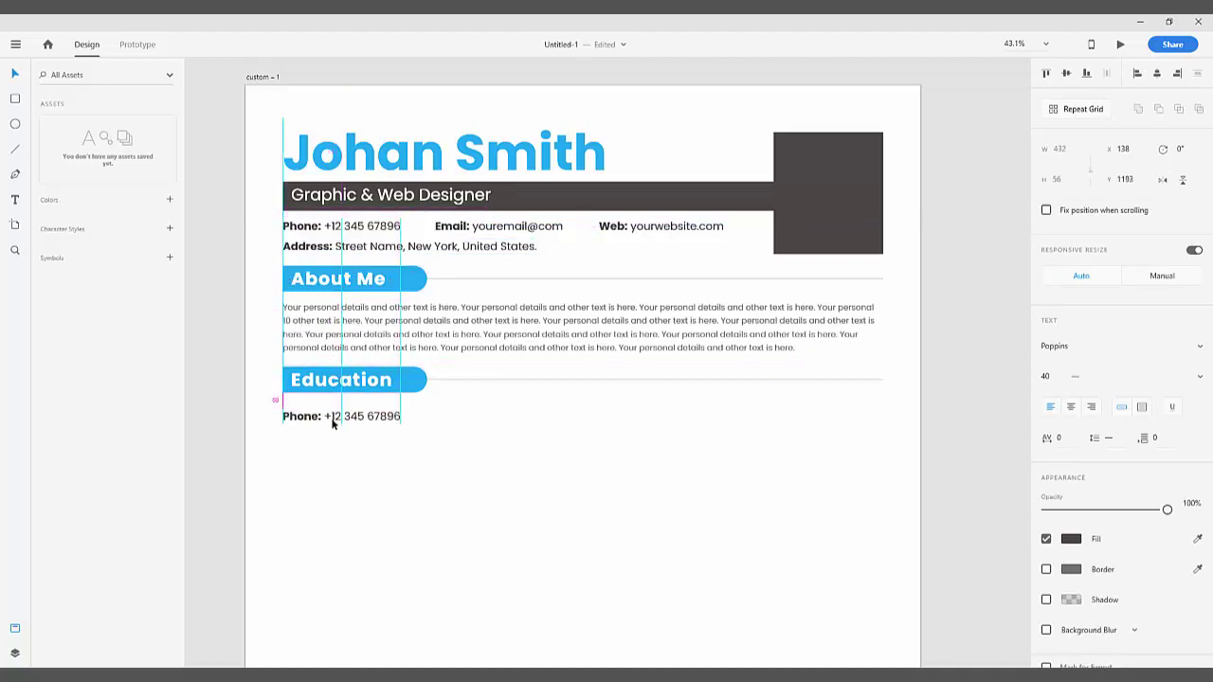
Step: Replace the copied line's label with "DEGREE" and its phone number with "2023-2023", spaced apart on the same line
{"action": "double_click", "coordinate": [331, 417]}
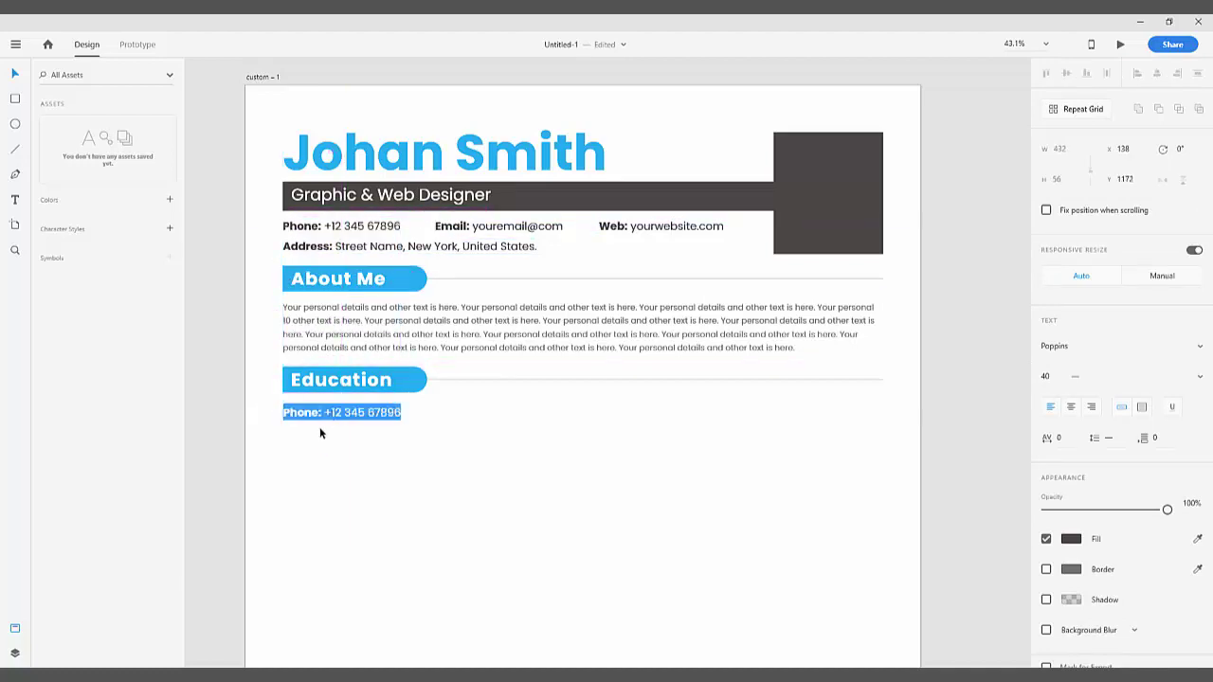
{"action": "left_click", "coordinate": [322, 413]}
{"action": "left_click_drag", "start_coordinate": [322, 414], "coordinate": [271, 416]}
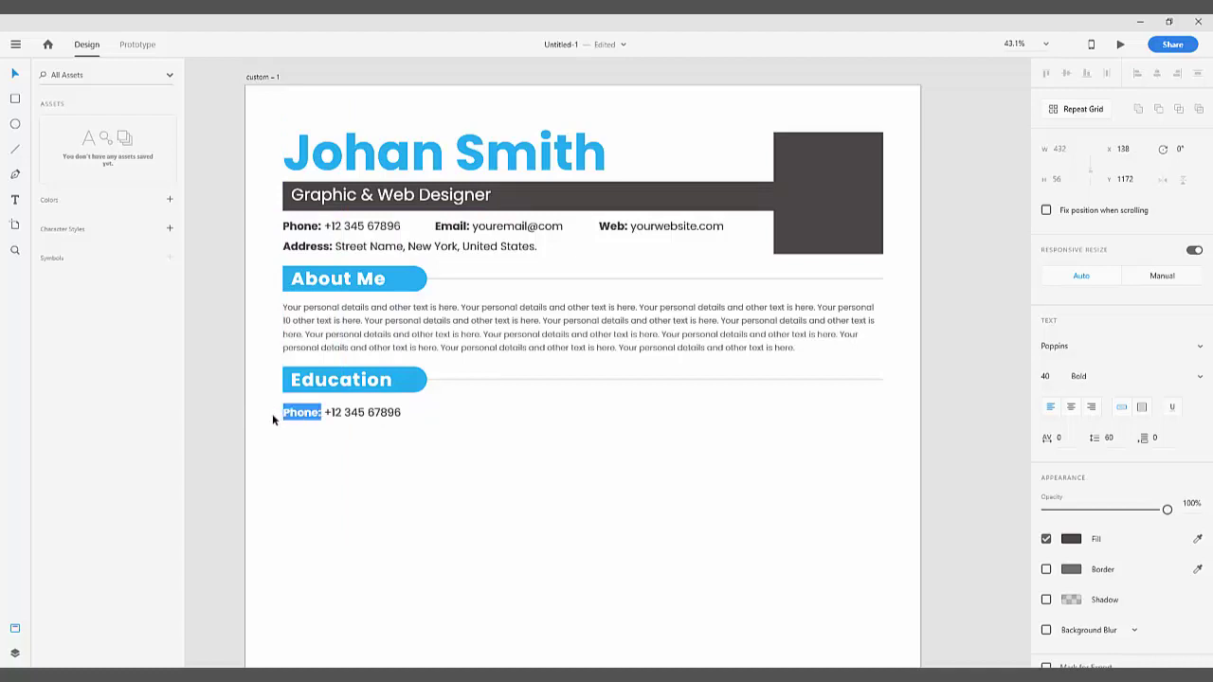
{"action": "type", "text": "DEGREE"}
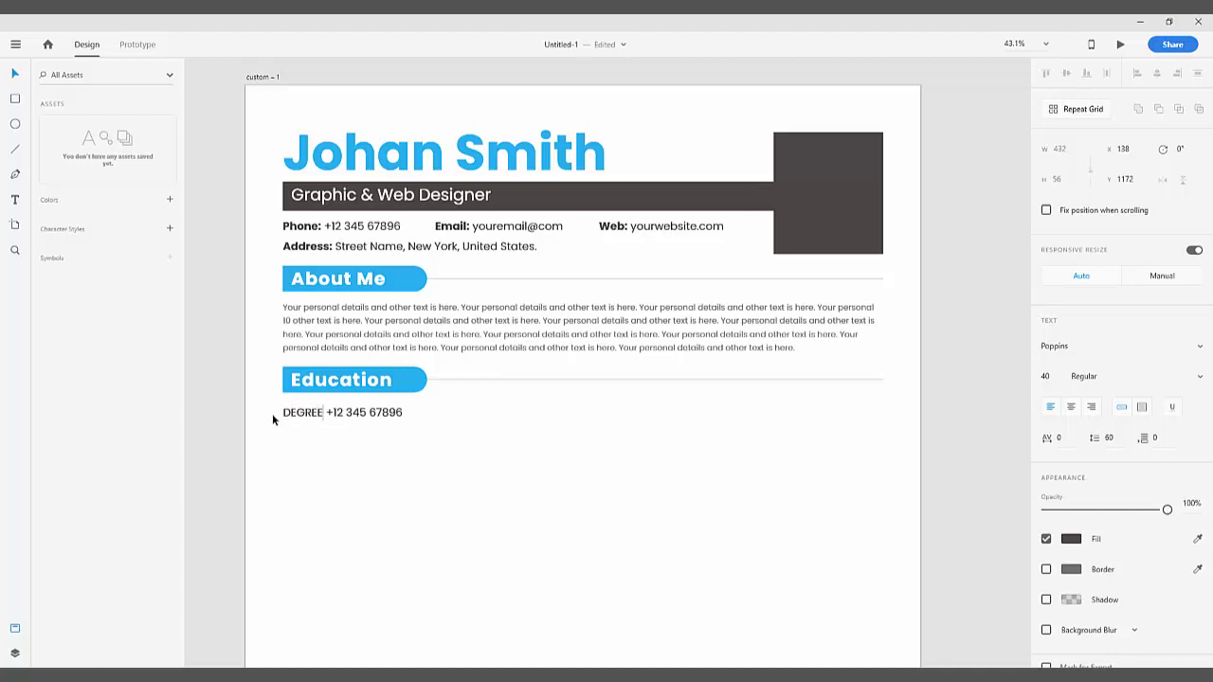
{"action": "left_click_drag", "start_coordinate": [328, 412], "coordinate": [431, 419]}
{"action": "key", "text": "BackSpace"}
{"action": "type", "text": "2023-2023"}
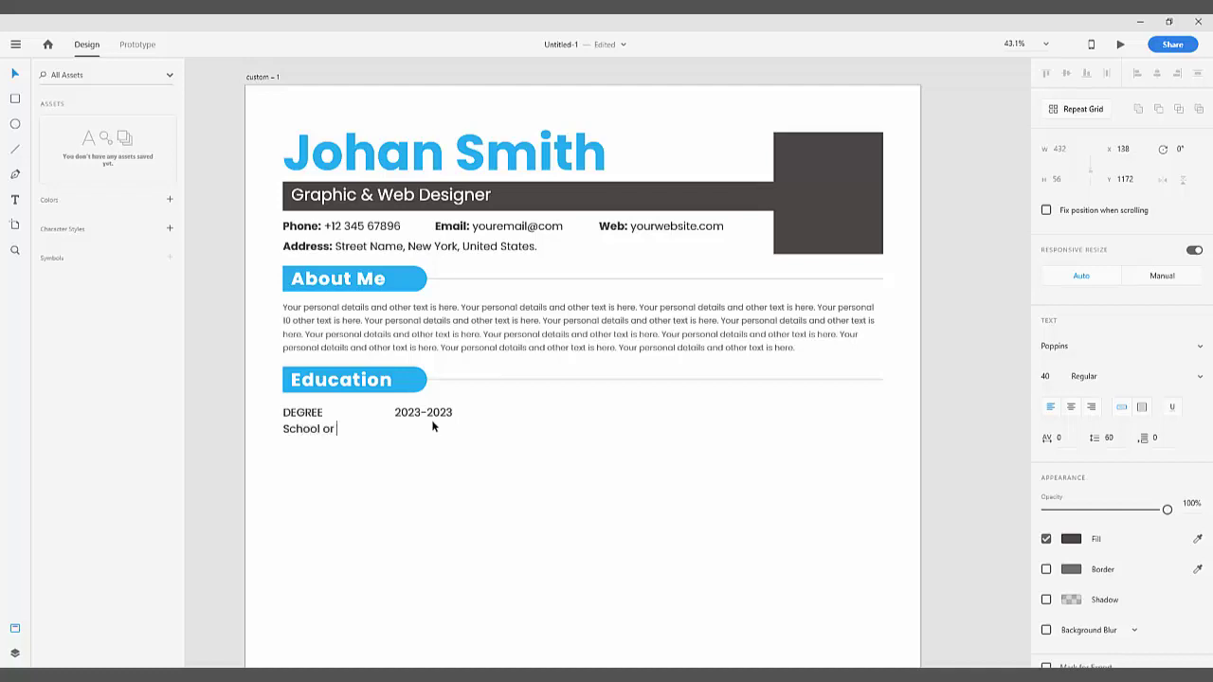
Step: Add the second line "School or University Name" below the degree line and finish editing the text
{"action": "type", "text": "sity Name is here"}
{"action": "key", "text": "BackSpace"}
{"action": "key", "text": "BackSpace"}
{"action": "key", "text": "BackSpace"}
{"action": "key", "text": "BackSpace"}
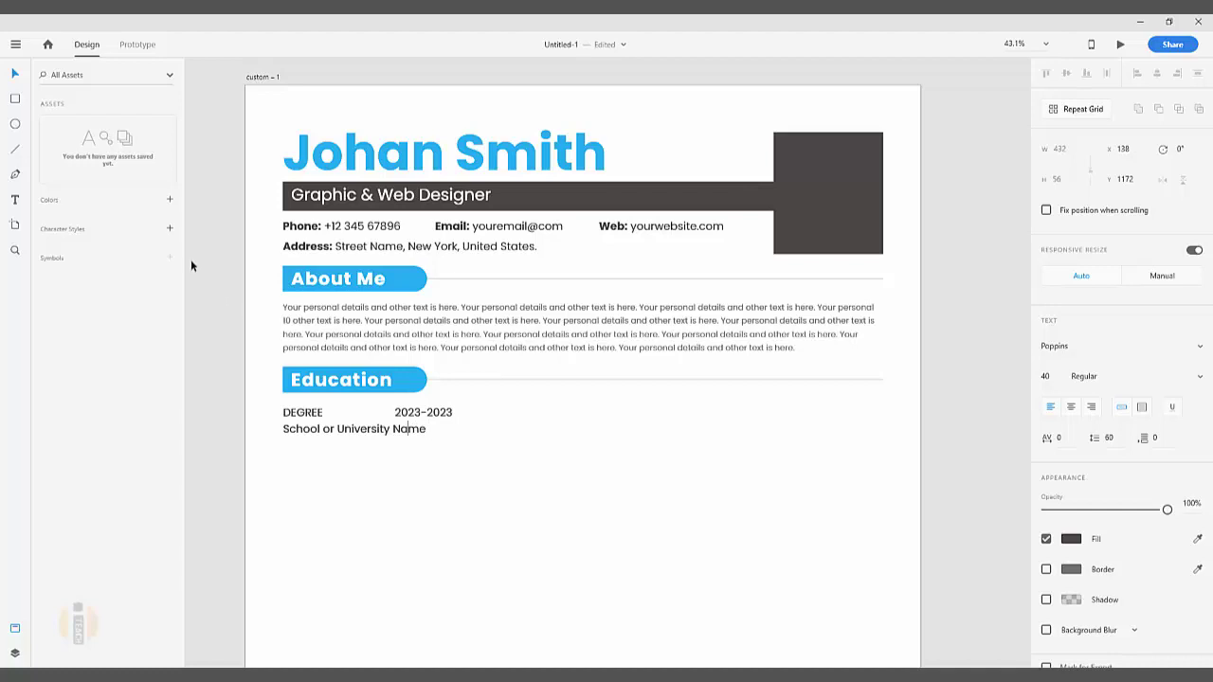
{"action": "left_click", "coordinate": [14, 74]}
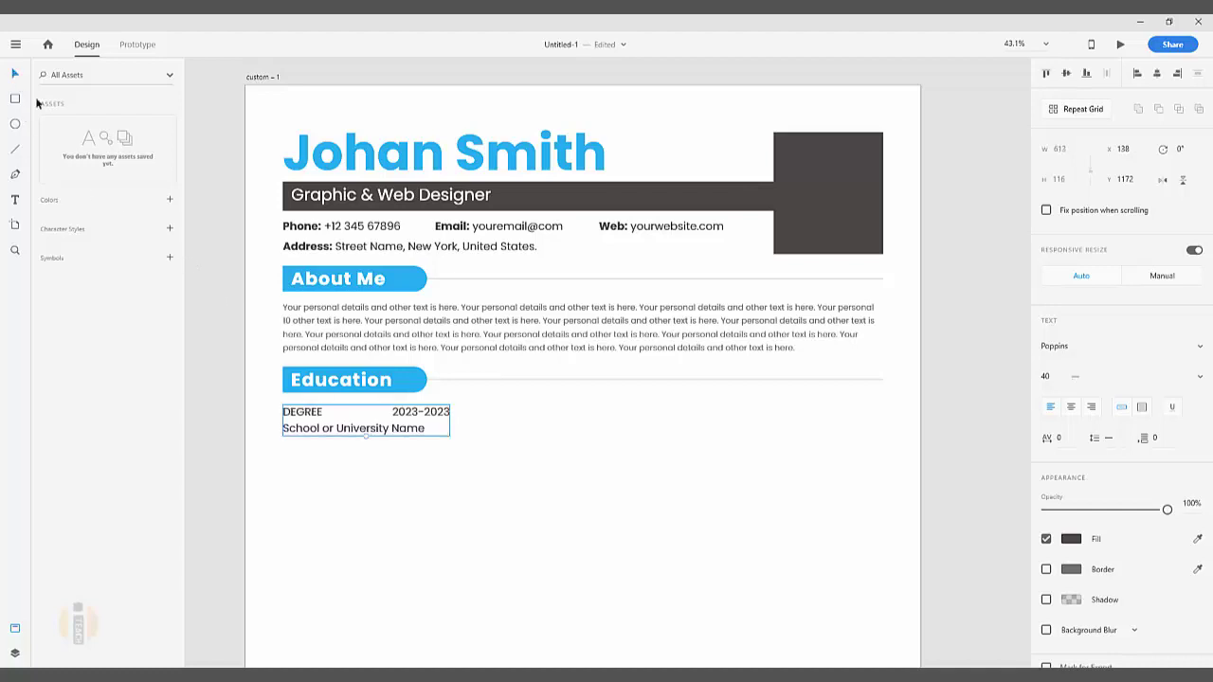
Step: Set the font size of the degree and school text to 35
{"action": "left_click", "coordinate": [1052, 375]}
{"action": "type", "text": "35"}
{"action": "key", "text": "Return"}
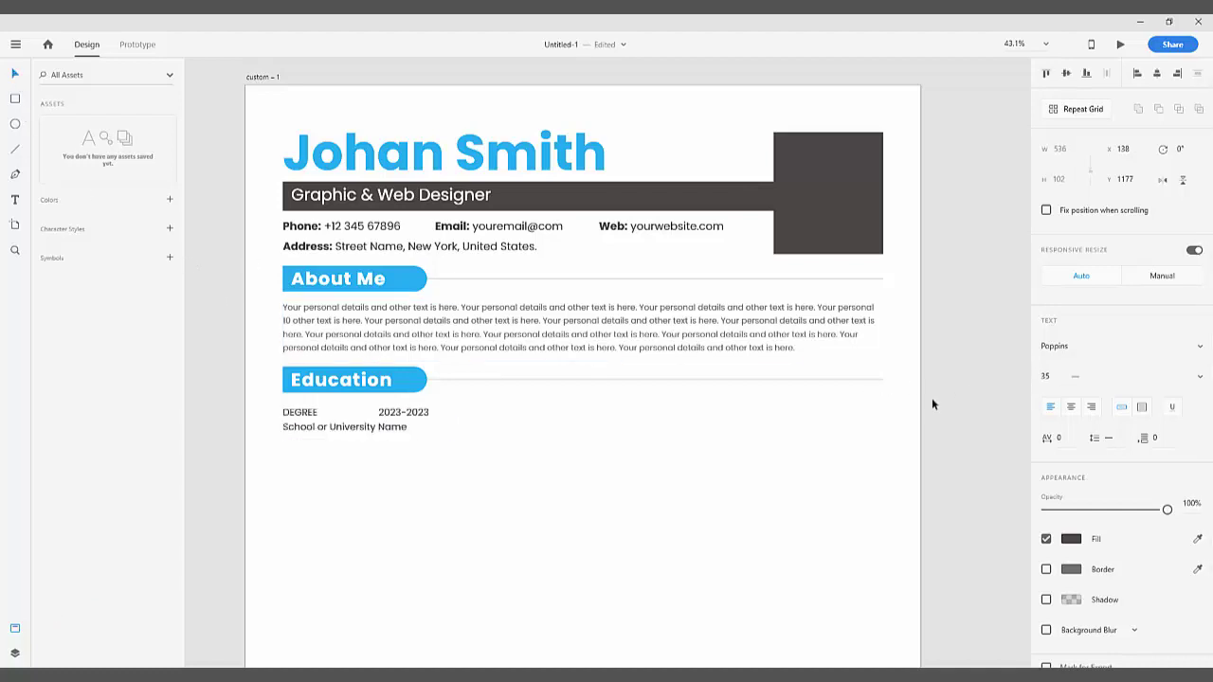
Step: Make only the word "DEGREE" in the Education entry bold
{"action": "double_click", "coordinate": [322, 412]}
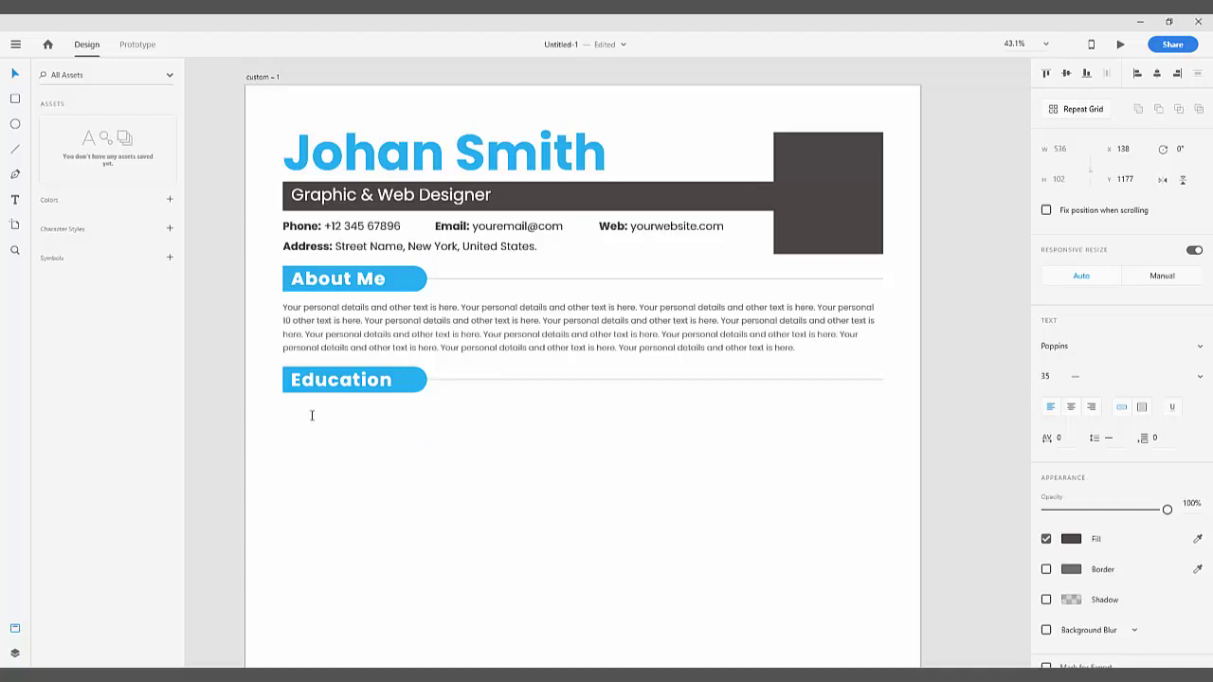
{"action": "key", "text": "ctrl+a"}
{"action": "left_click", "coordinate": [319, 413]}
{"action": "double_click", "coordinate": [313, 413]}
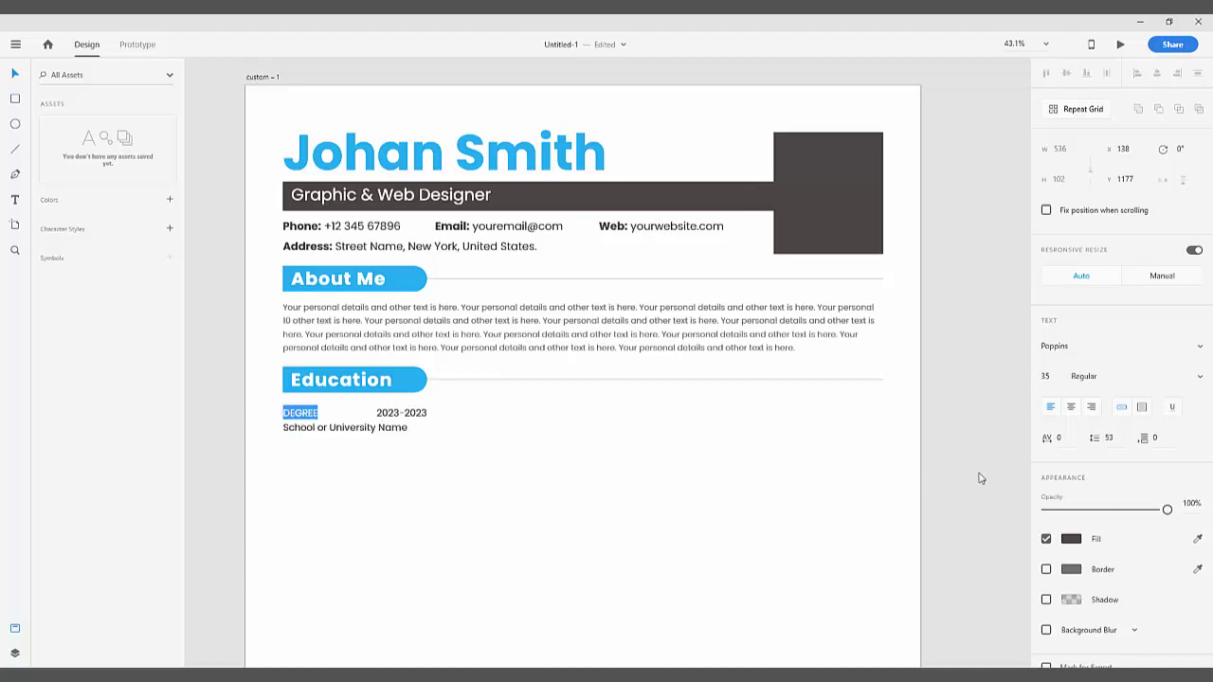
{"action": "left_click", "coordinate": [1200, 378]}
{"action": "left_click", "coordinate": [1201, 379]}
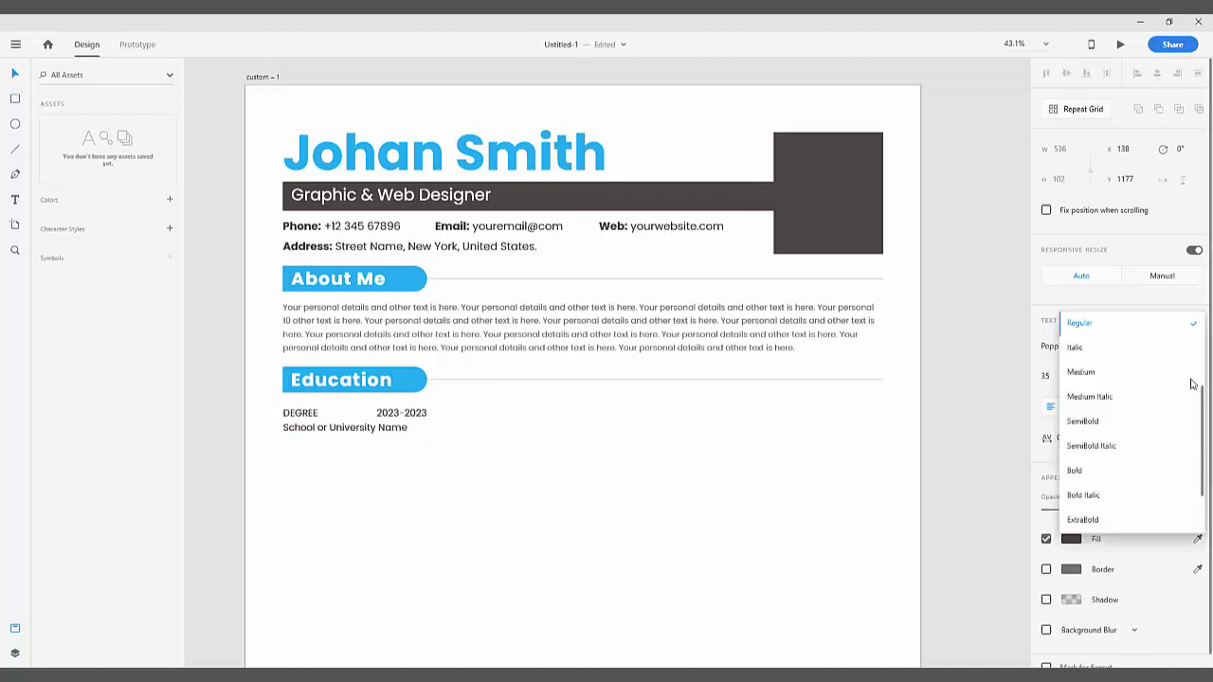
{"action": "left_click", "coordinate": [1096, 471]}
{"action": "left_click", "coordinate": [383, 427]}
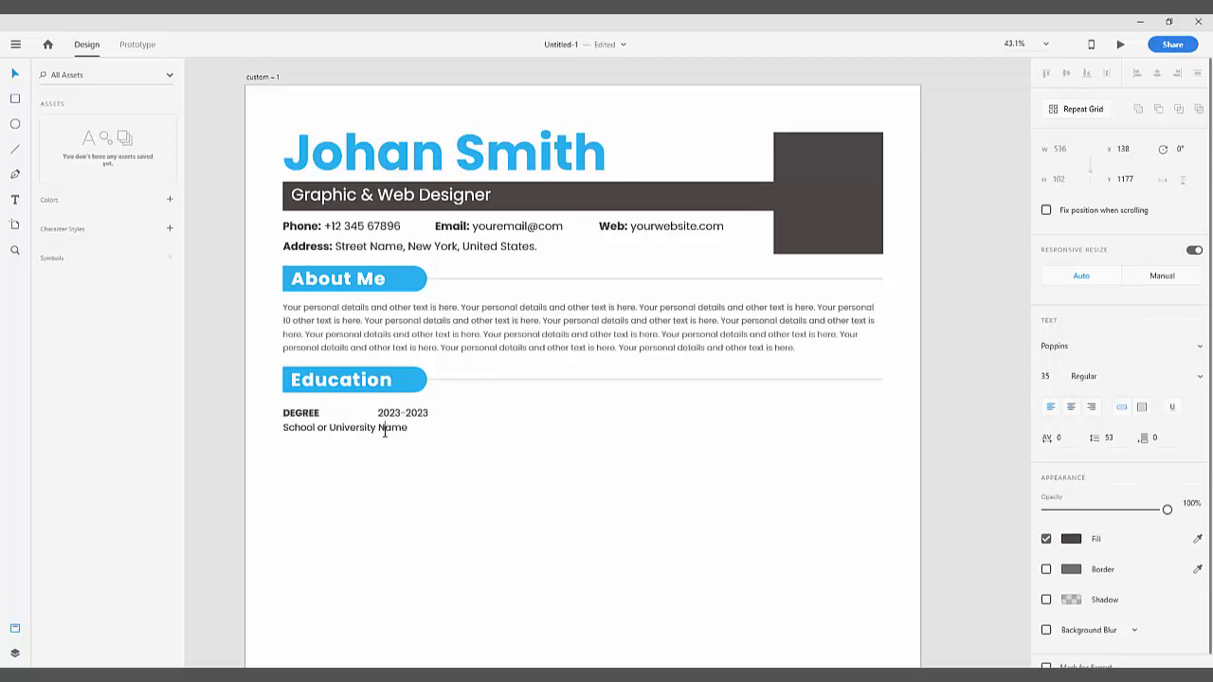
{"action": "left_click", "coordinate": [15, 74]}
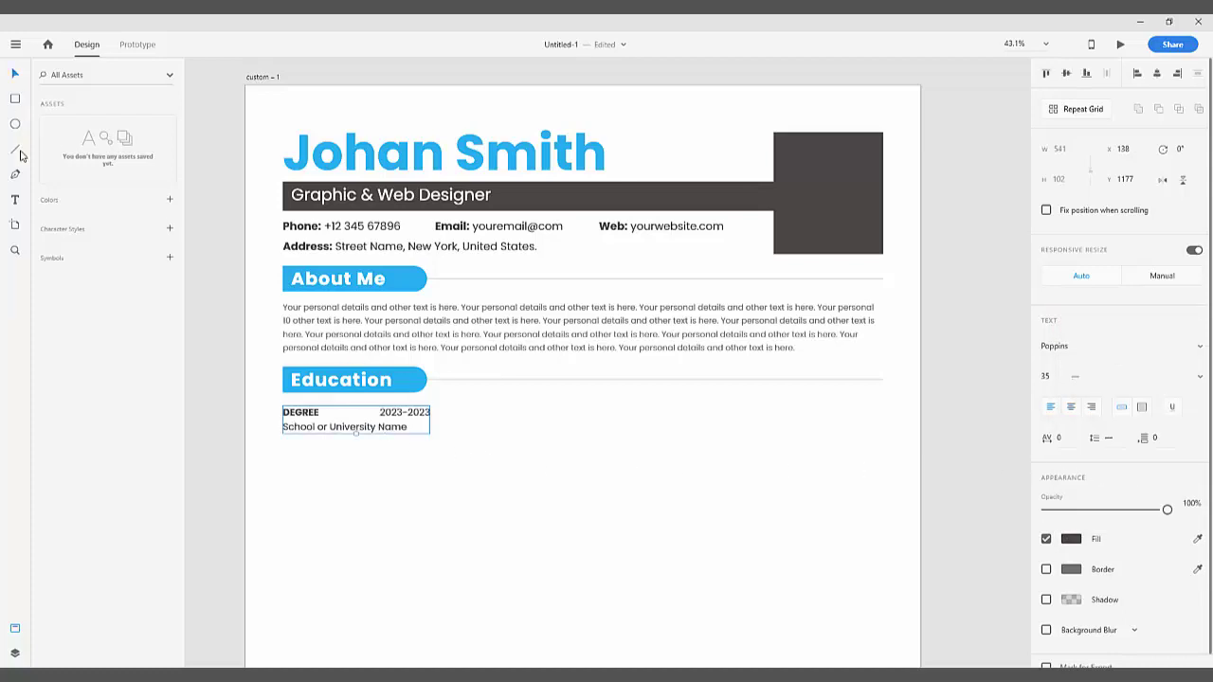
Step: Draw a thin vertical divider line about 102 high beside the degree entry, at X 746.5, Y 1177.5
{"action": "left_click", "coordinate": [14, 152]}
{"action": "left_click_drag", "start_coordinate": [447, 406], "coordinate": [452, 434]}
{"action": "left_click", "coordinate": [13, 76]}
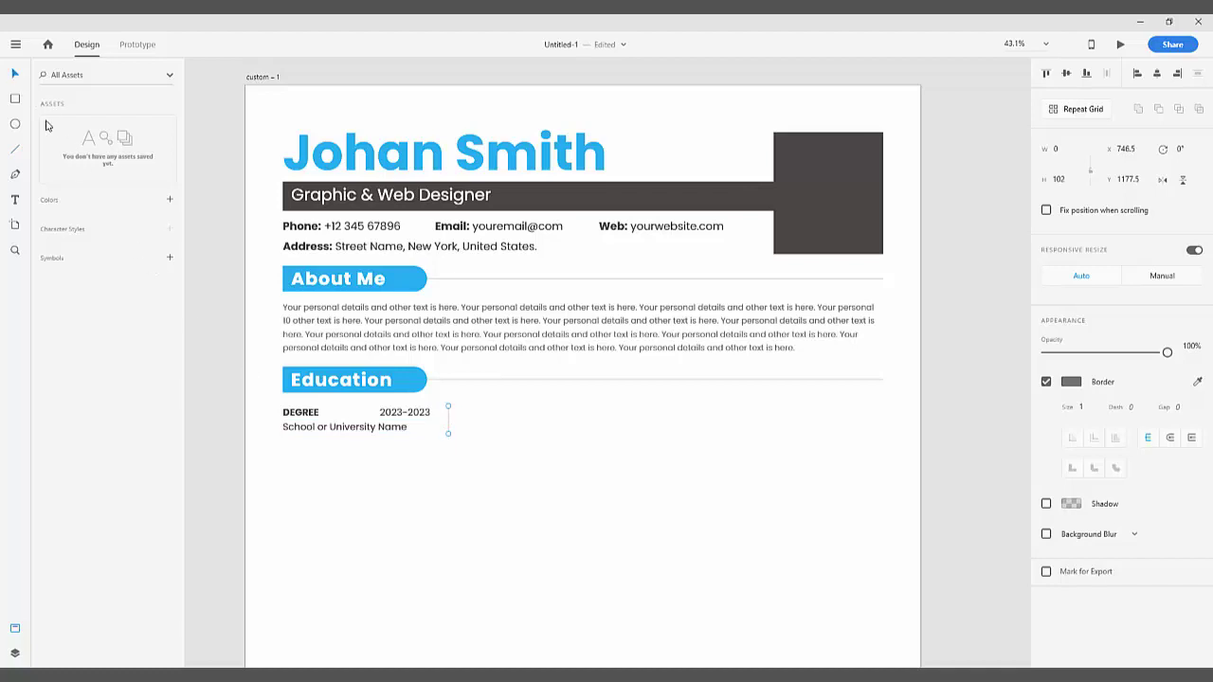
{"action": "left_click", "coordinate": [1089, 411]}
{"action": "left_click", "coordinate": [592, 440]}
{"action": "left_click", "coordinate": [449, 417]}
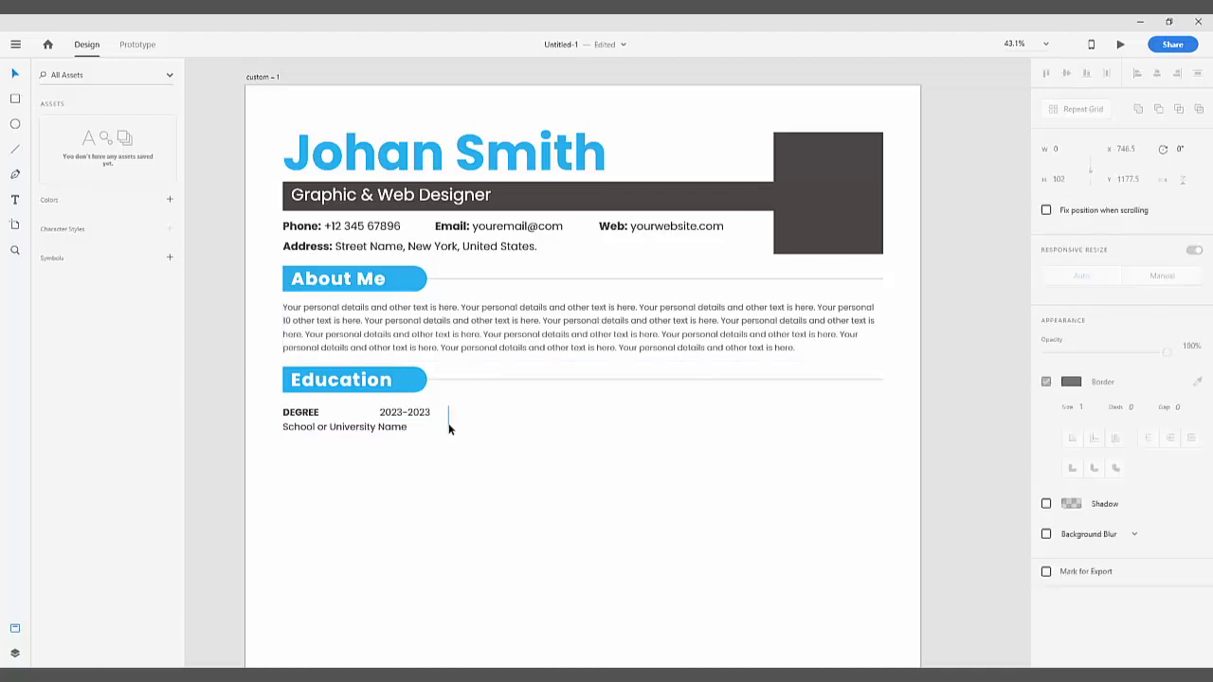
{"action": "left_click", "coordinate": [935, 425]}
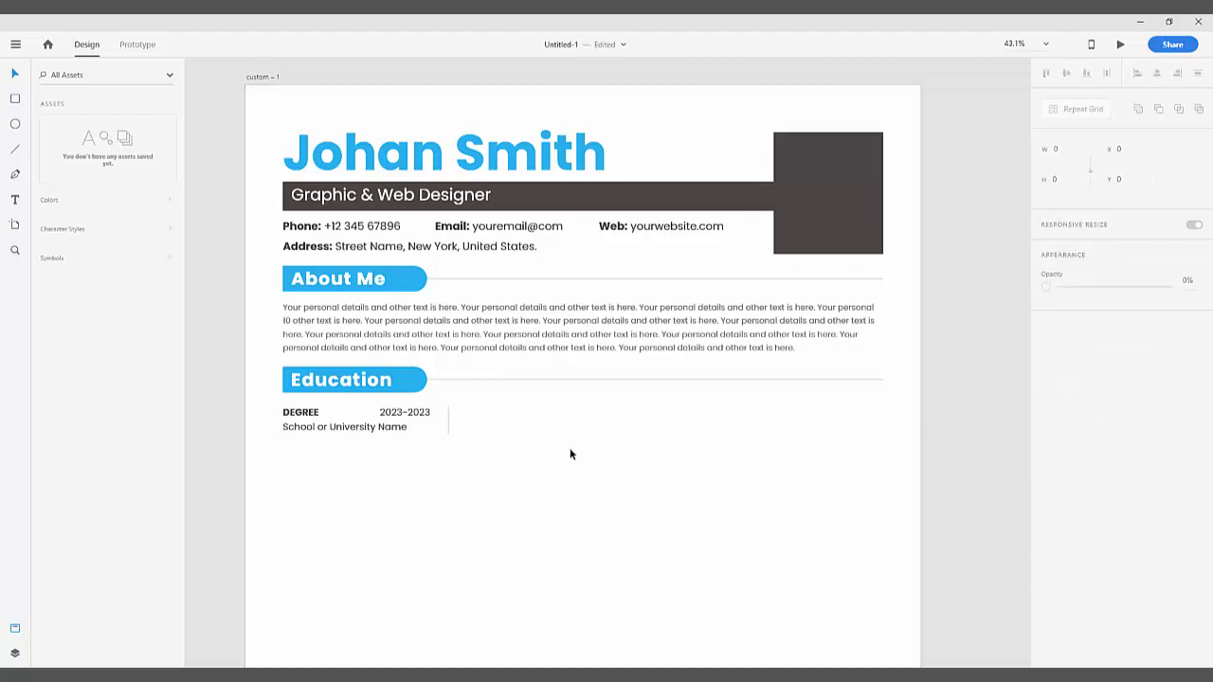
Step: Place a copy of the "About Me" paragraph just past the vertical divider in the Education section, at X 780, Y 1163
{"action": "left_click", "coordinate": [459, 351]}
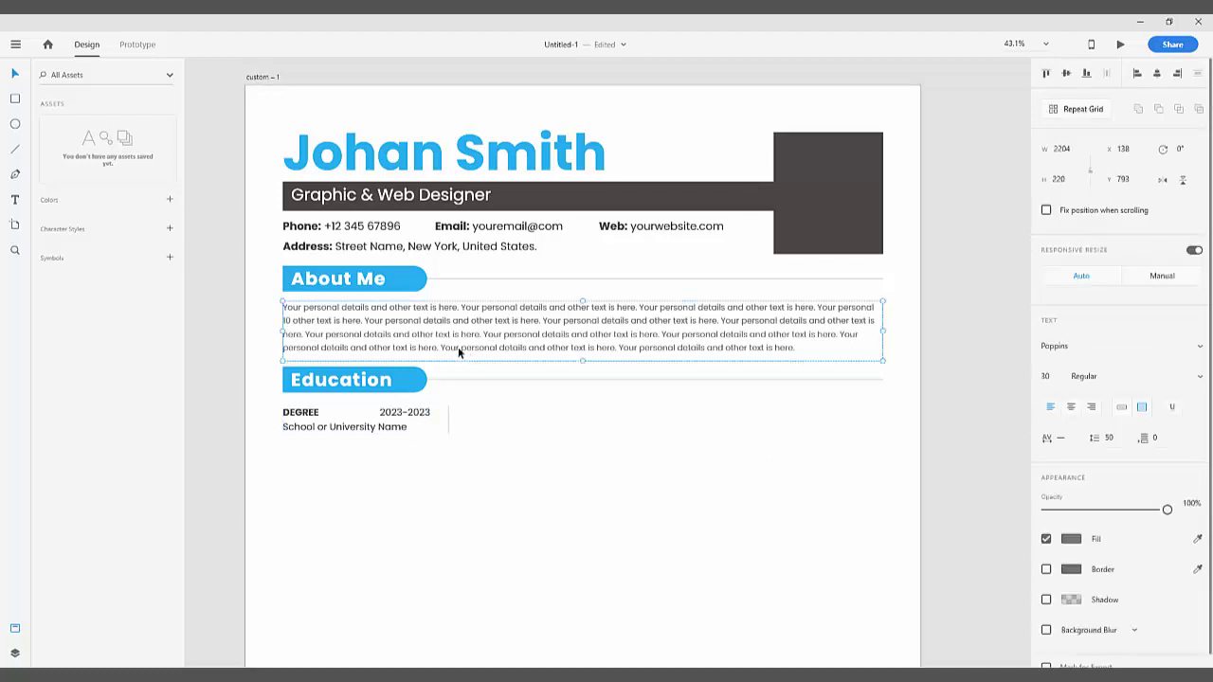
{"action": "left_click_drag", "start_coordinate": [460, 351], "coordinate": [635, 453]}
{"action": "left_click_drag", "start_coordinate": [796, 520], "coordinate": [655, 508]}
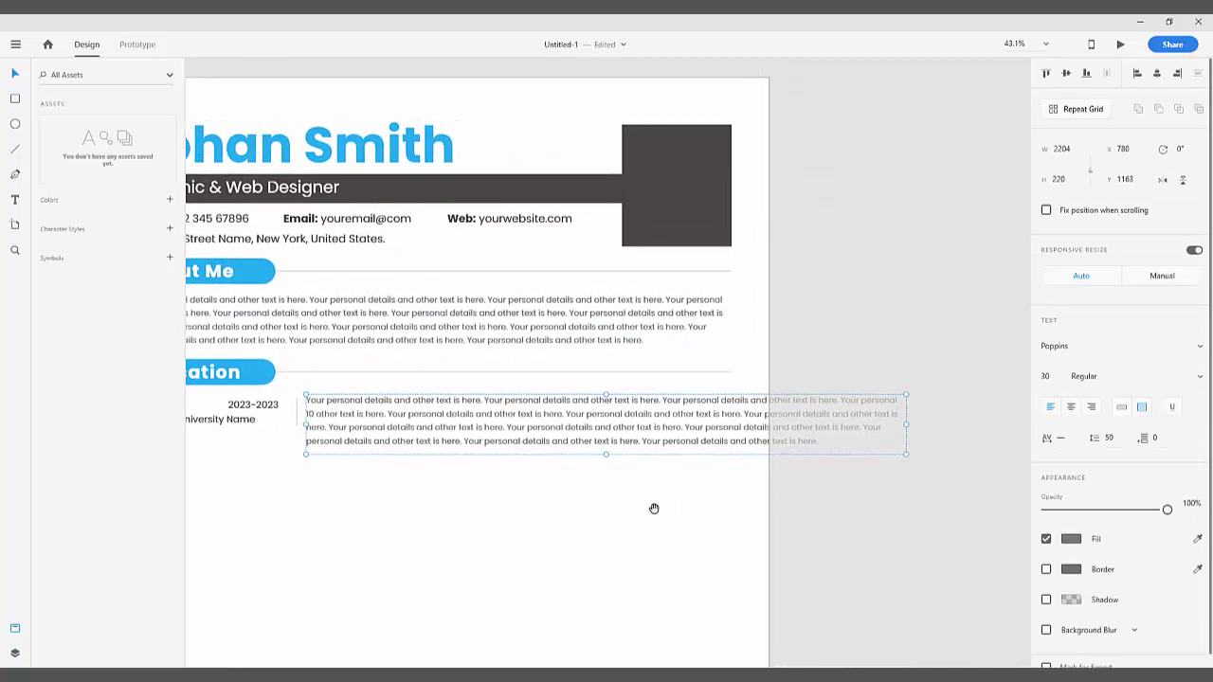
Step: Shorten the copied paragraph beside the degree entry so its text ends at the fourth "Your personal", removing everything after it
{"action": "double_click", "coordinate": [813, 441]}
{"action": "left_click_drag", "start_coordinate": [817, 442], "coordinate": [303, 414]}
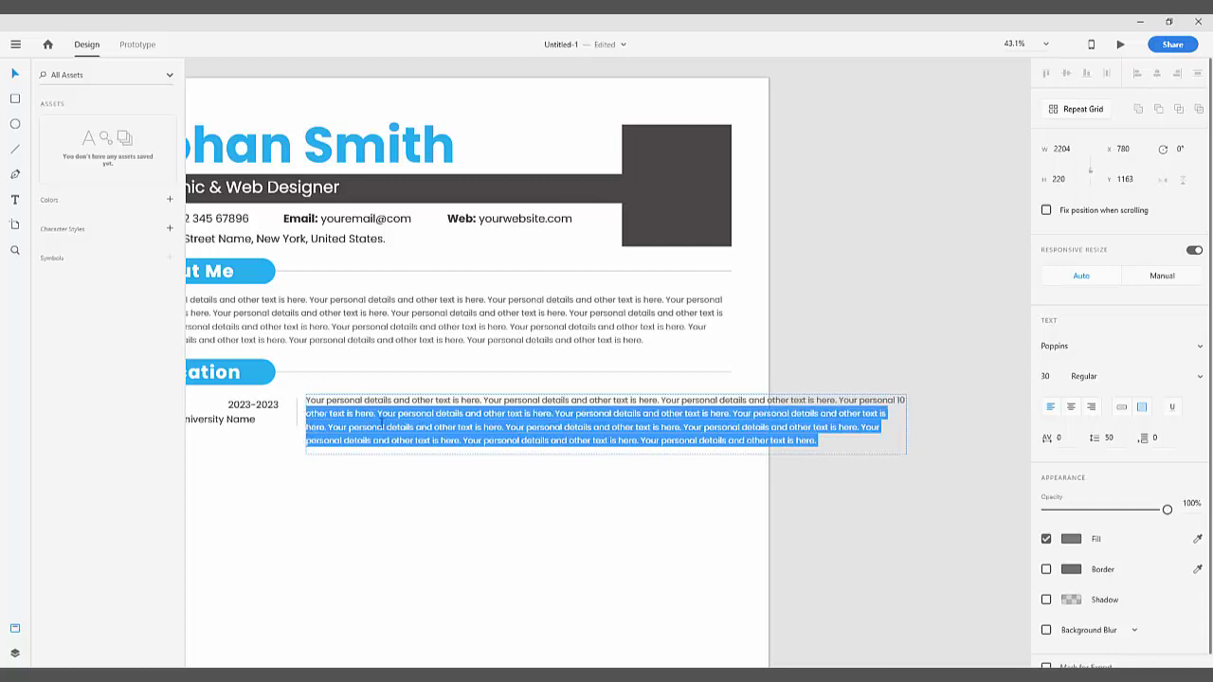
{"action": "key", "text": "BackSpace"}
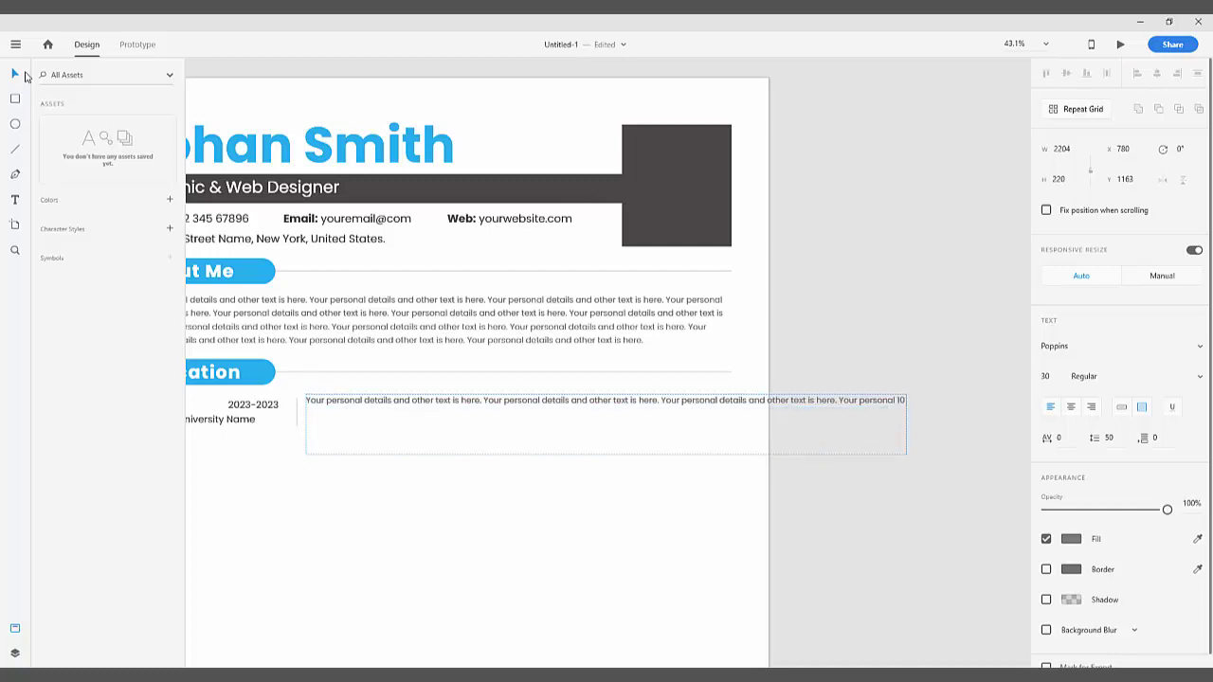
{"action": "left_click", "coordinate": [515, 430]}
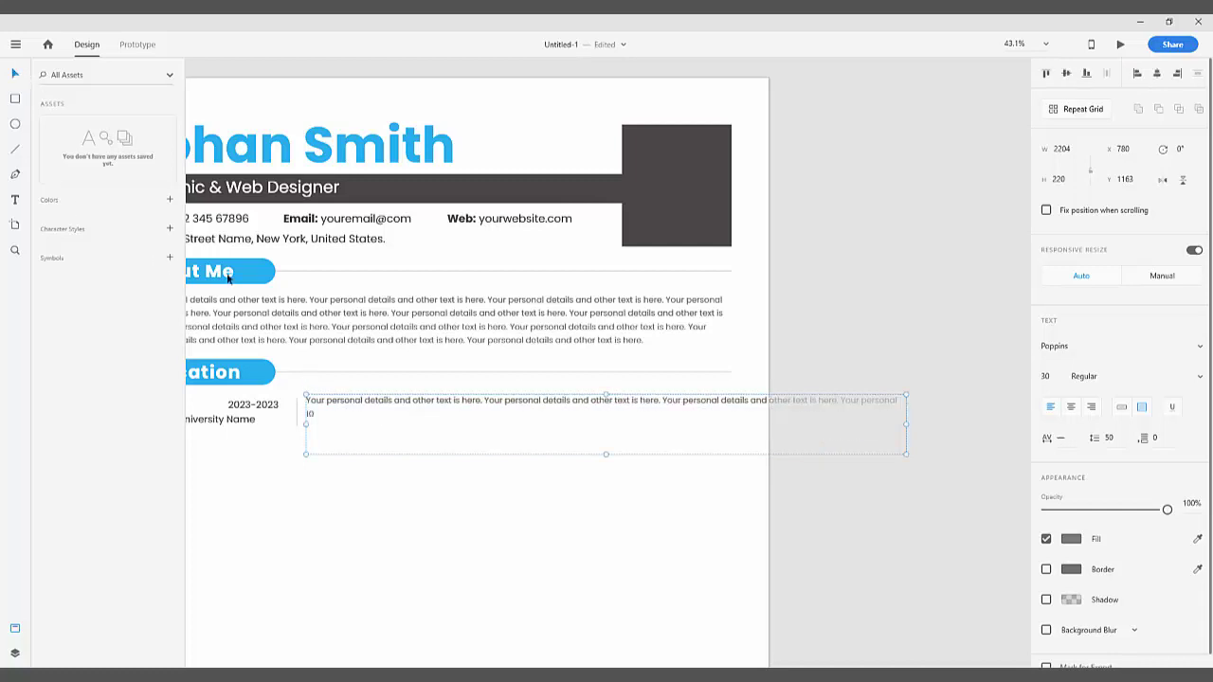
{"action": "double_click", "coordinate": [309, 417]}
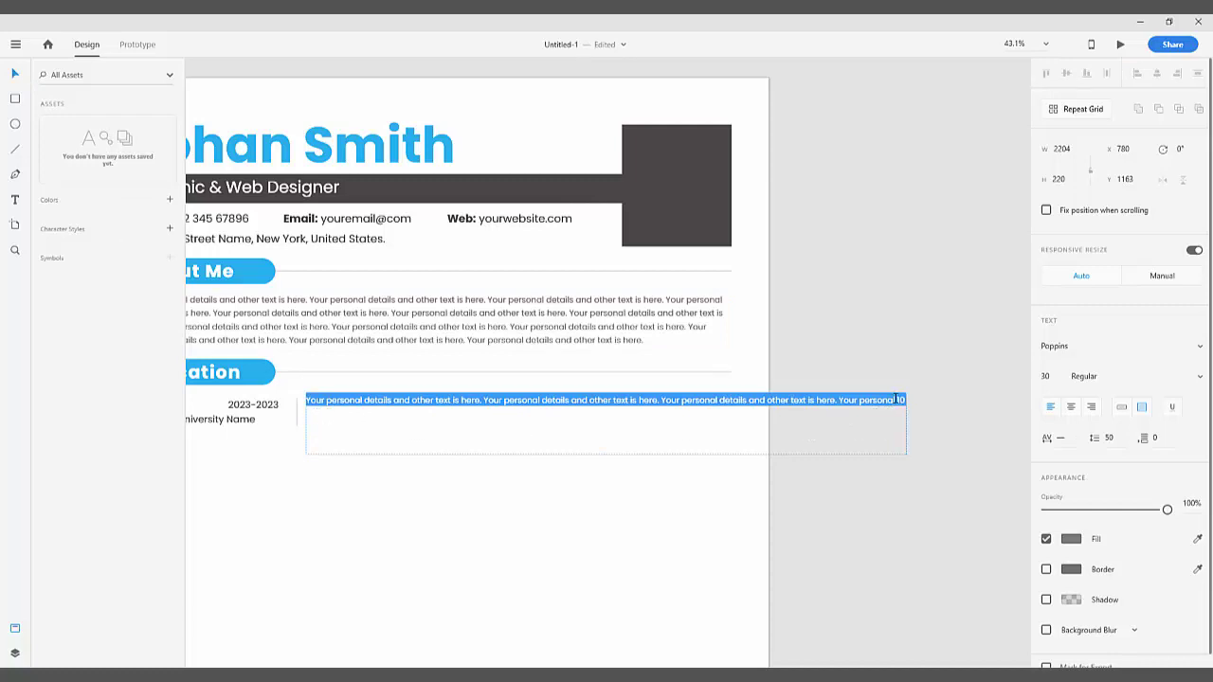
{"action": "left_click_drag", "start_coordinate": [896, 399], "coordinate": [911, 399]}
{"action": "key", "text": "BackSpace"}
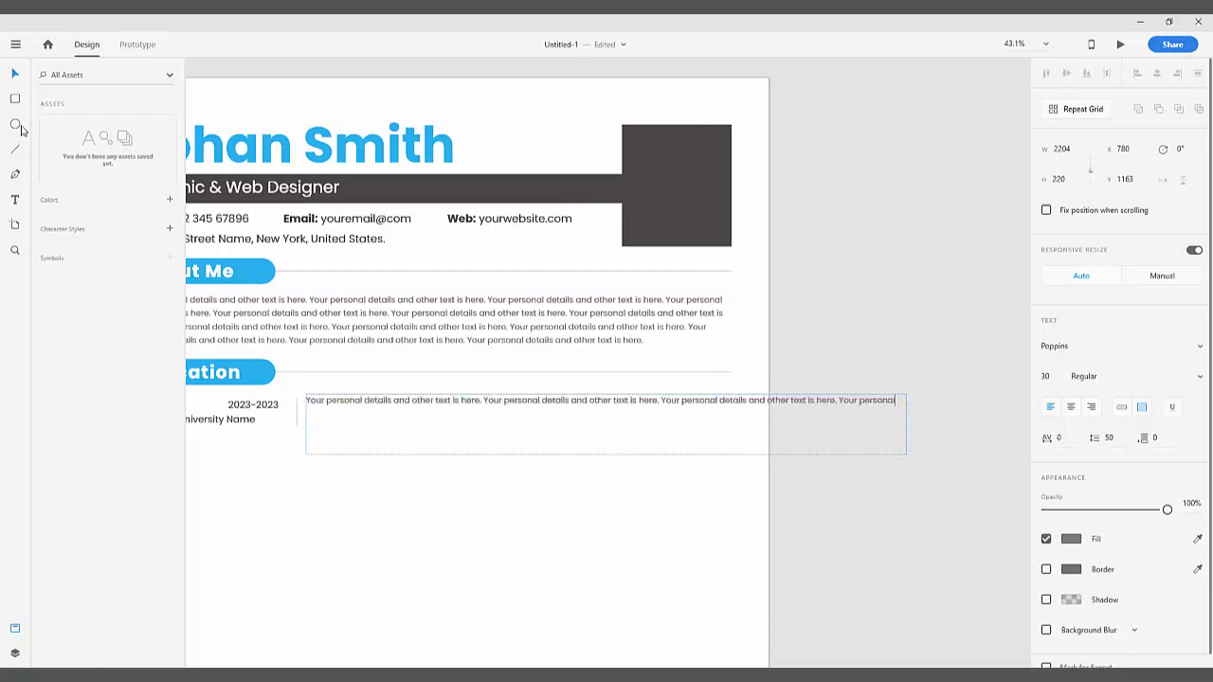
{"action": "left_click", "coordinate": [16, 74]}
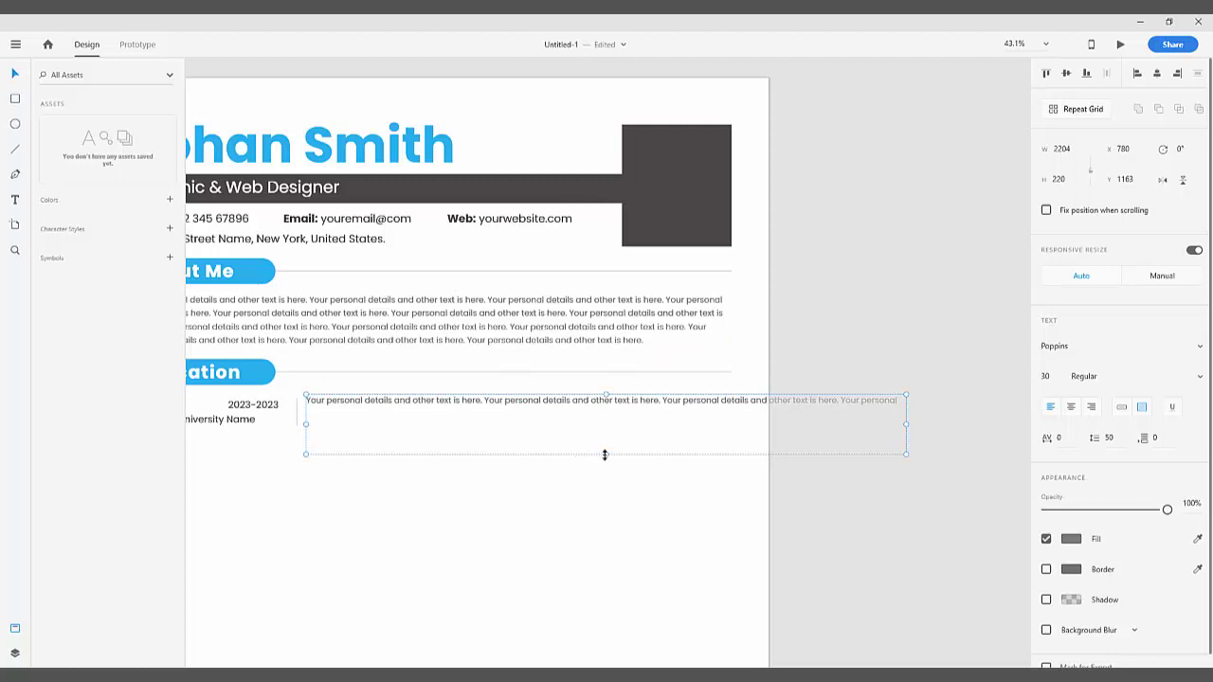
Step: Resize the shortened paragraph's text box to about 1551 wide and 116 high, within the page's content width
{"action": "left_click_drag", "start_coordinate": [605, 452], "coordinate": [605, 425]}
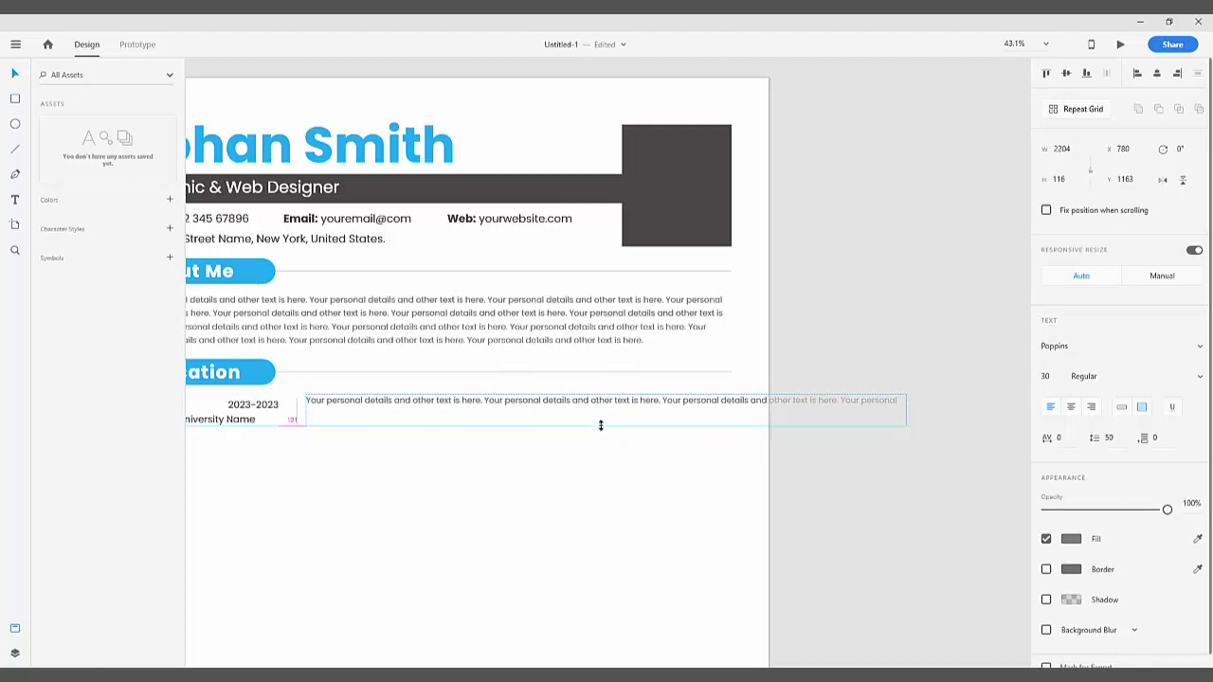
{"action": "left_click_drag", "start_coordinate": [905, 409], "coordinate": [727, 400]}
{"action": "left_click", "coordinate": [633, 458]}
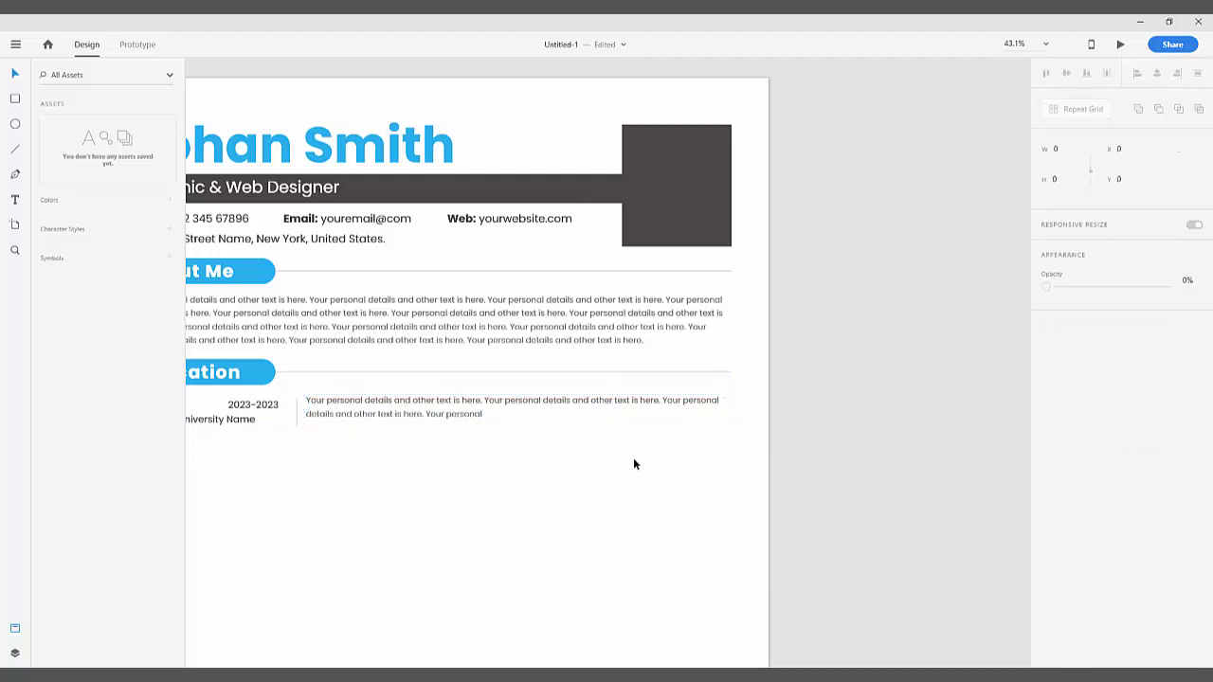
Step: Nudge the Education paragraph slightly down to line up with the degree entry's two text lines
{"action": "left_click_drag", "start_coordinate": [499, 474], "coordinate": [562, 394]}
{"action": "left_click", "coordinate": [563, 336]}
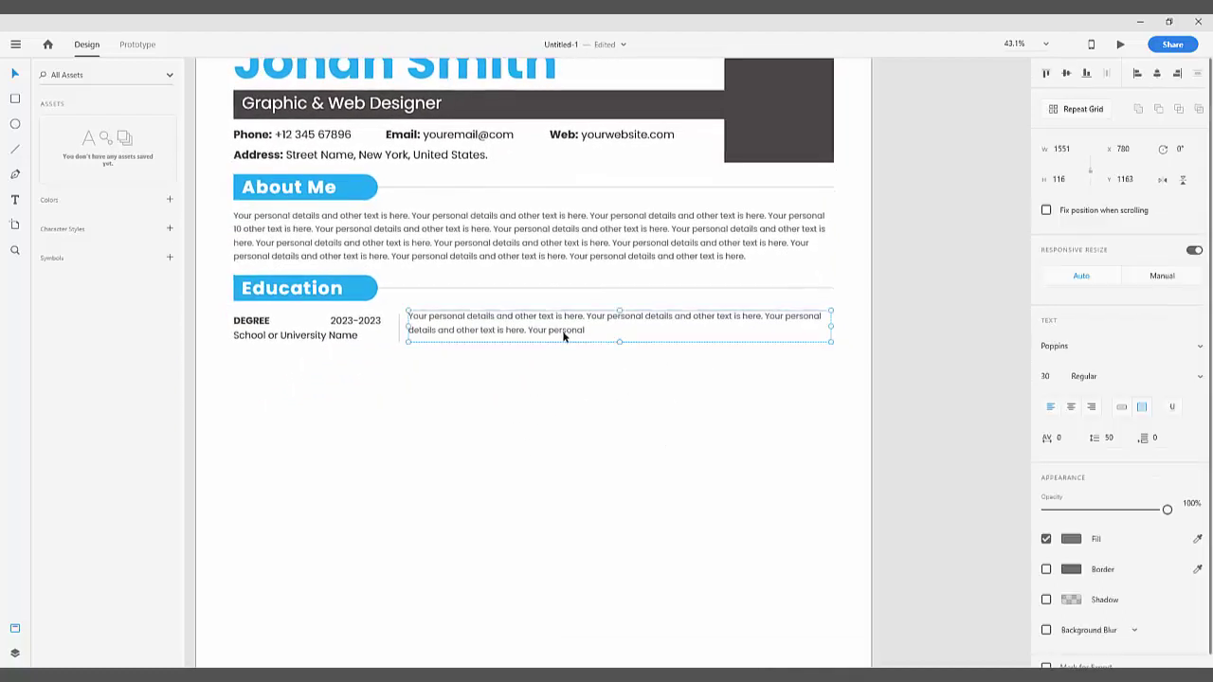
{"action": "key", "text": "Down"}
{"action": "key", "text": "Down"}
{"action": "key", "text": "Down"}
{"action": "key", "text": "Down"}
{"action": "key", "text": "Down"}
{"action": "key", "text": "Down"}
{"action": "key", "text": "Down"}
{"action": "key", "text": "Down"}
{"action": "key", "text": "Down"}
{"action": "key", "text": "Down"}
{"action": "key", "text": "Down"}
{"action": "key", "text": "Down"}
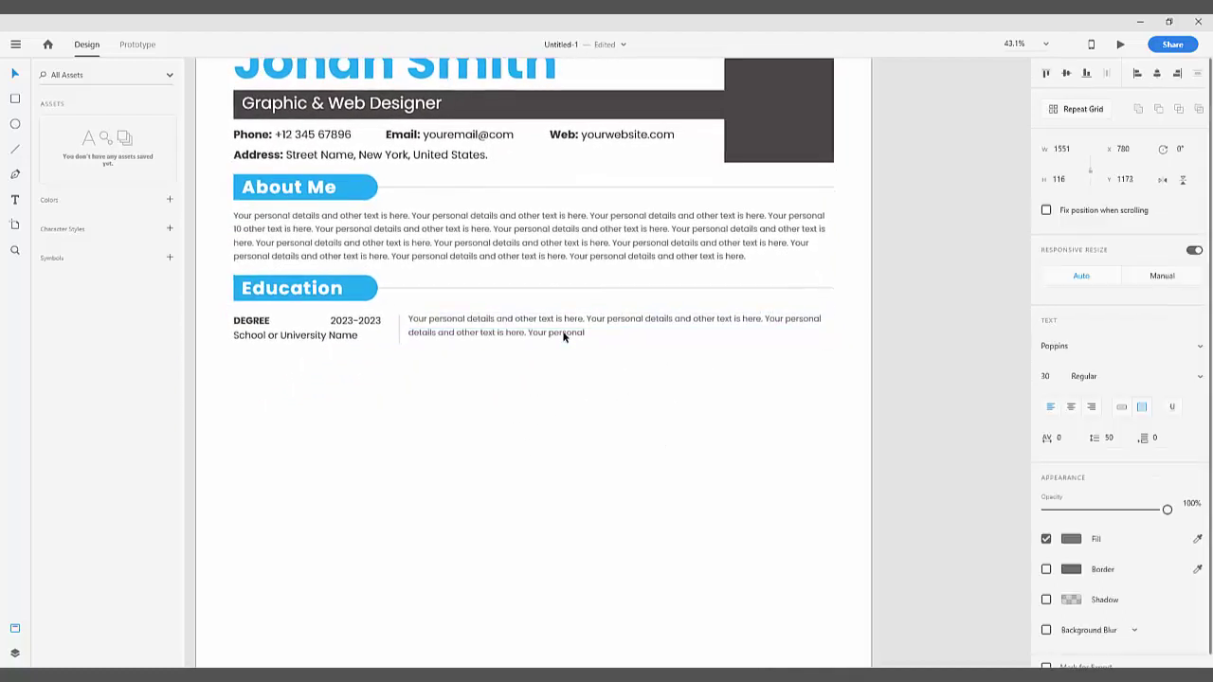
Step: Duplicate the whole degree entry with its vertical divider and paragraph twice, stacking the copies evenly below, the last at Y 1497
{"action": "left_click_drag", "start_coordinate": [629, 392], "coordinate": [248, 312]}
{"action": "left_click_drag", "start_coordinate": [445, 334], "coordinate": [447, 428]}
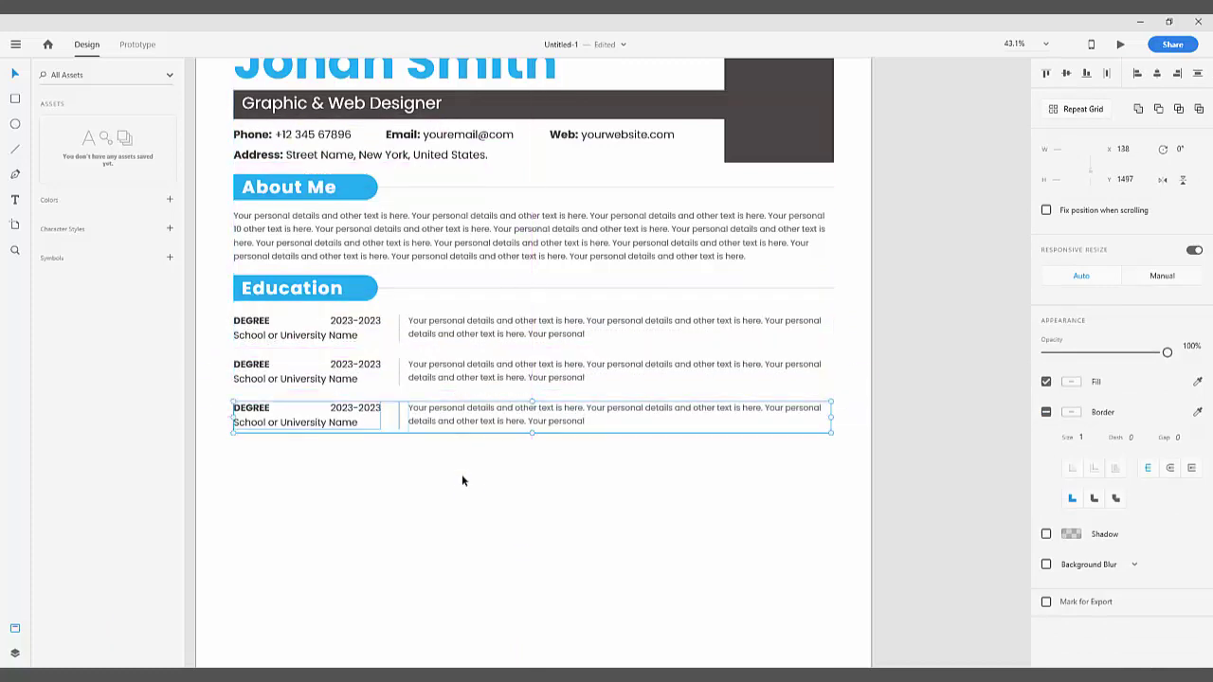
{"action": "left_click", "coordinate": [461, 474]}
Step: Place a copy of the Education heading's horizontal line between the first and second entries, at X 138.5, Y 1326.5
{"action": "left_click", "coordinate": [461, 287]}
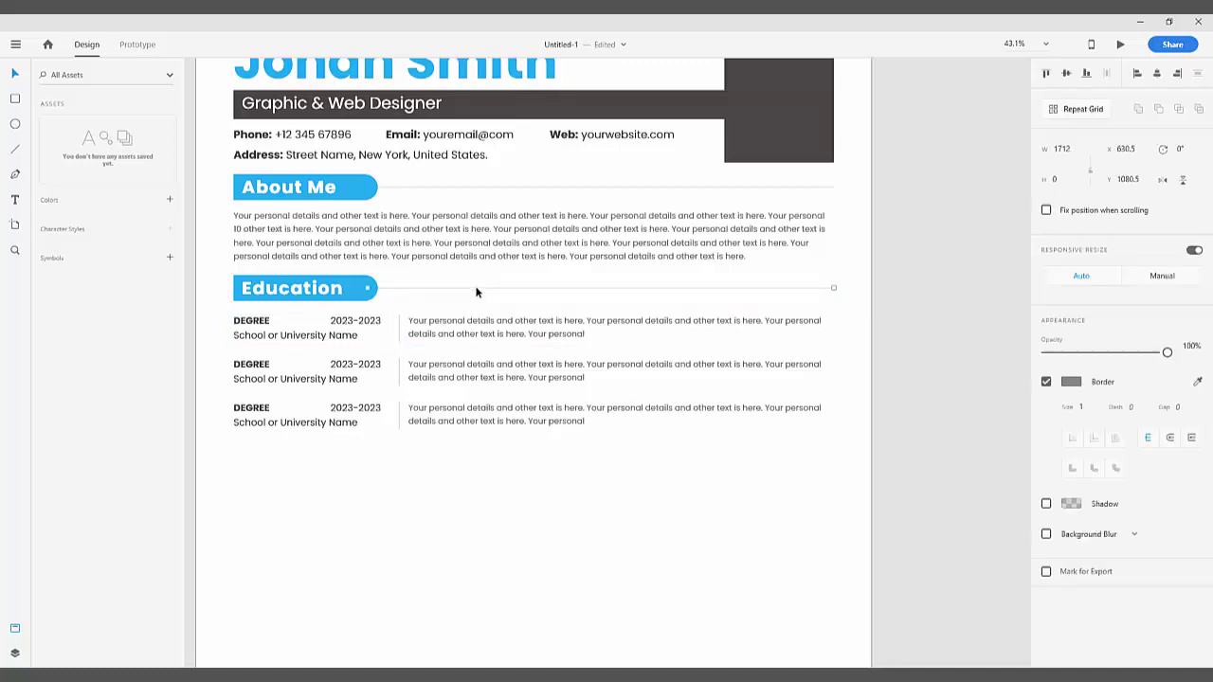
{"action": "left_click_drag", "start_coordinate": [477, 293], "coordinate": [343, 359]}
{"action": "left_click", "coordinate": [703, 451]}
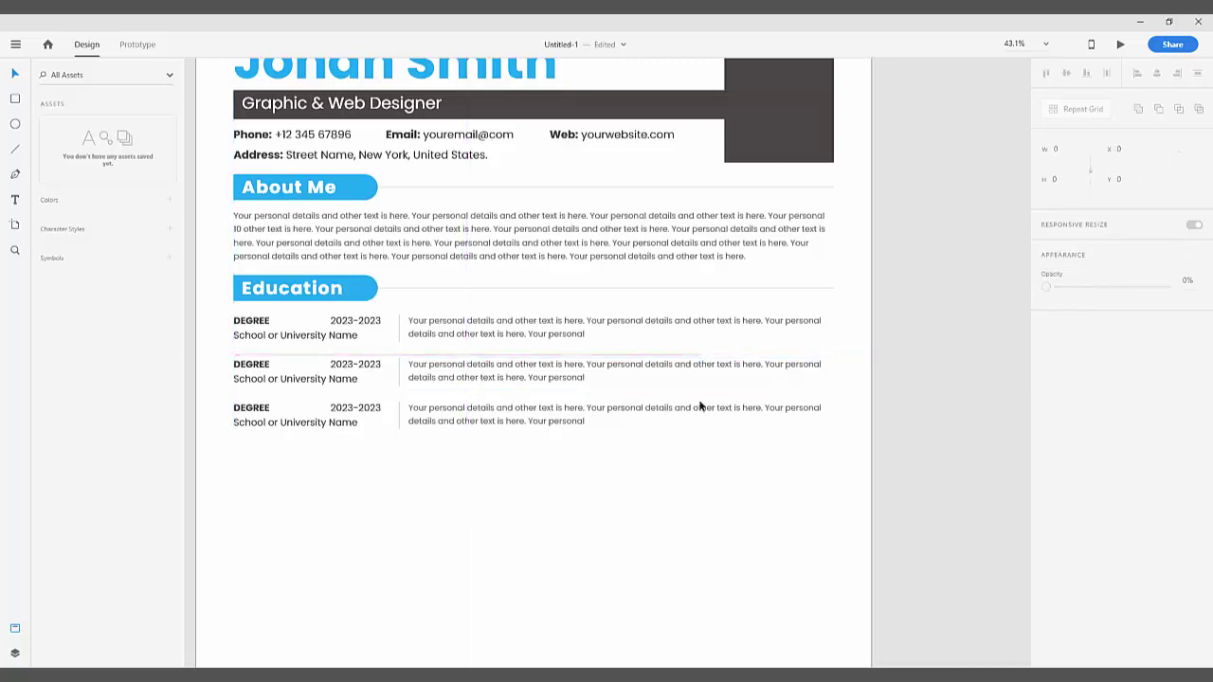
Step: Extend the copied separator line to the full content width of 2204 and move it up to Y 1305.5
{"action": "left_click", "coordinate": [698, 354]}
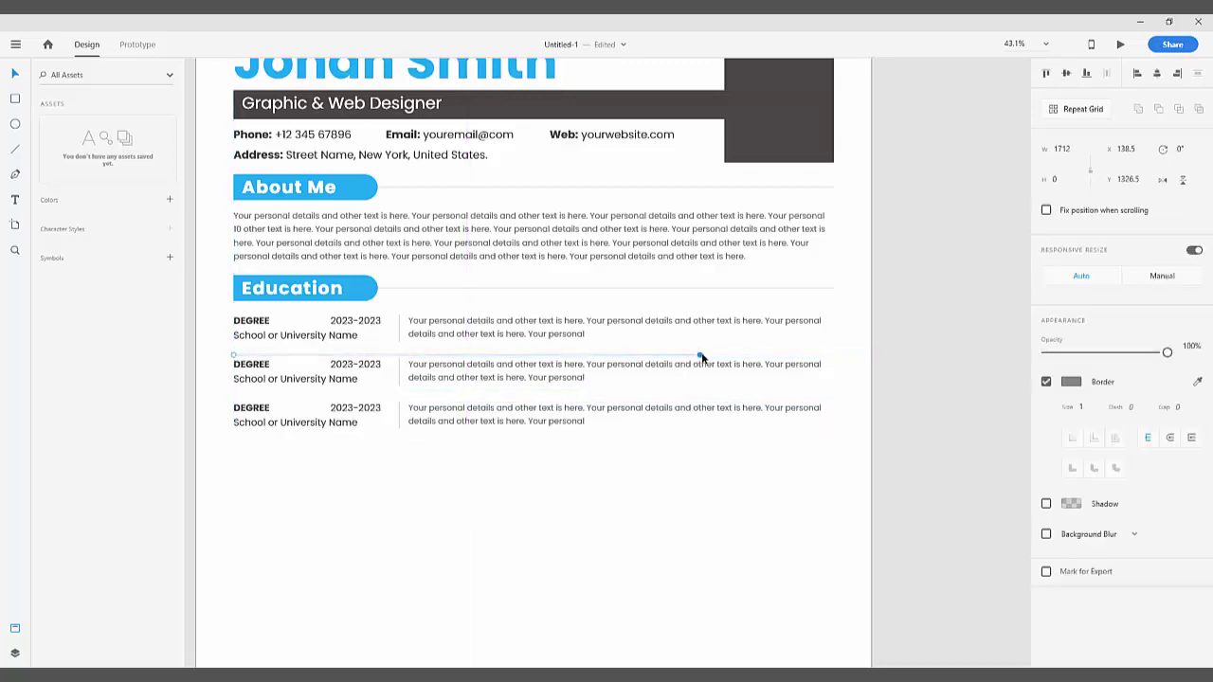
{"action": "left_click_drag", "start_coordinate": [698, 355], "coordinate": [832, 369]}
{"action": "left_click_drag", "start_coordinate": [742, 358], "coordinate": [742, 350]}
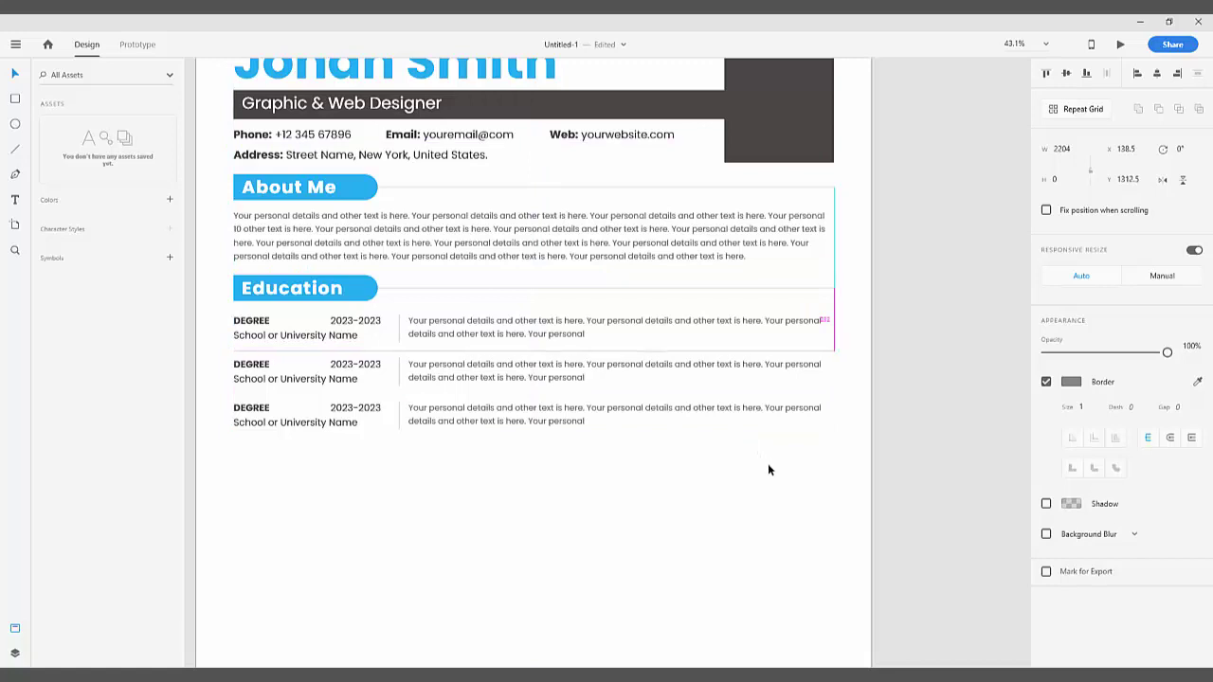
{"action": "key", "text": "Delete"}
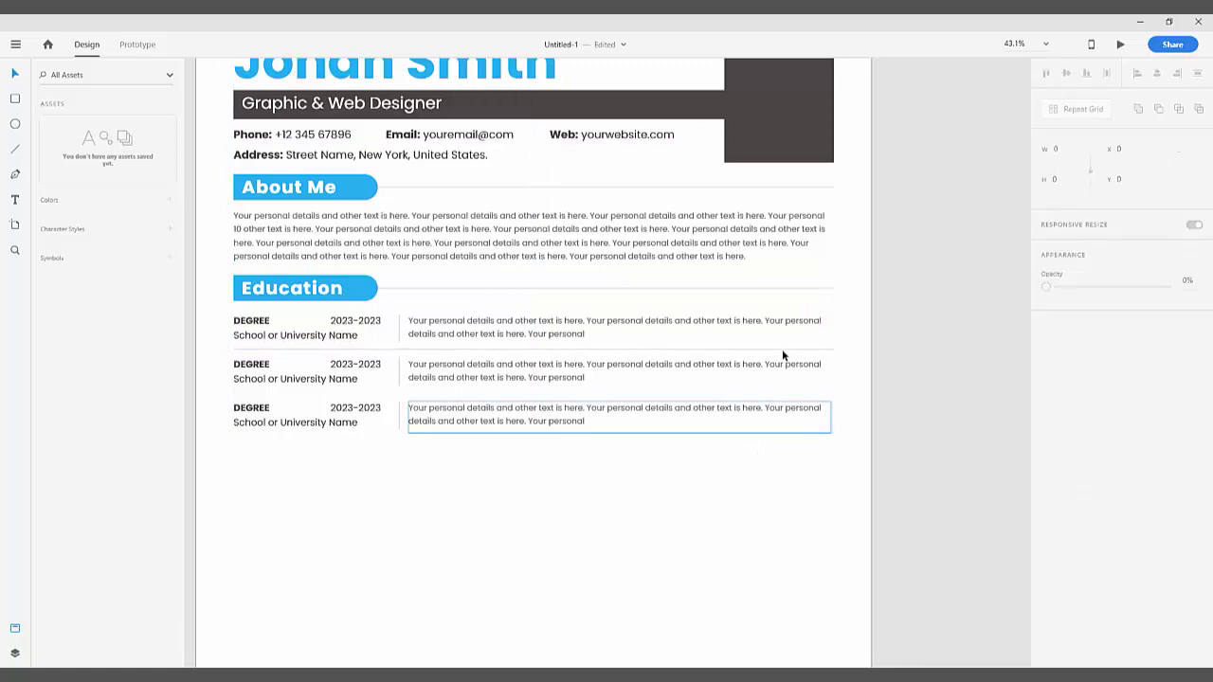
{"action": "key", "text": "ctrl+z"}
Step: Copy the full-width separator line and place the copy between the second and third Education entries
{"action": "right_click", "coordinate": [779, 347]}
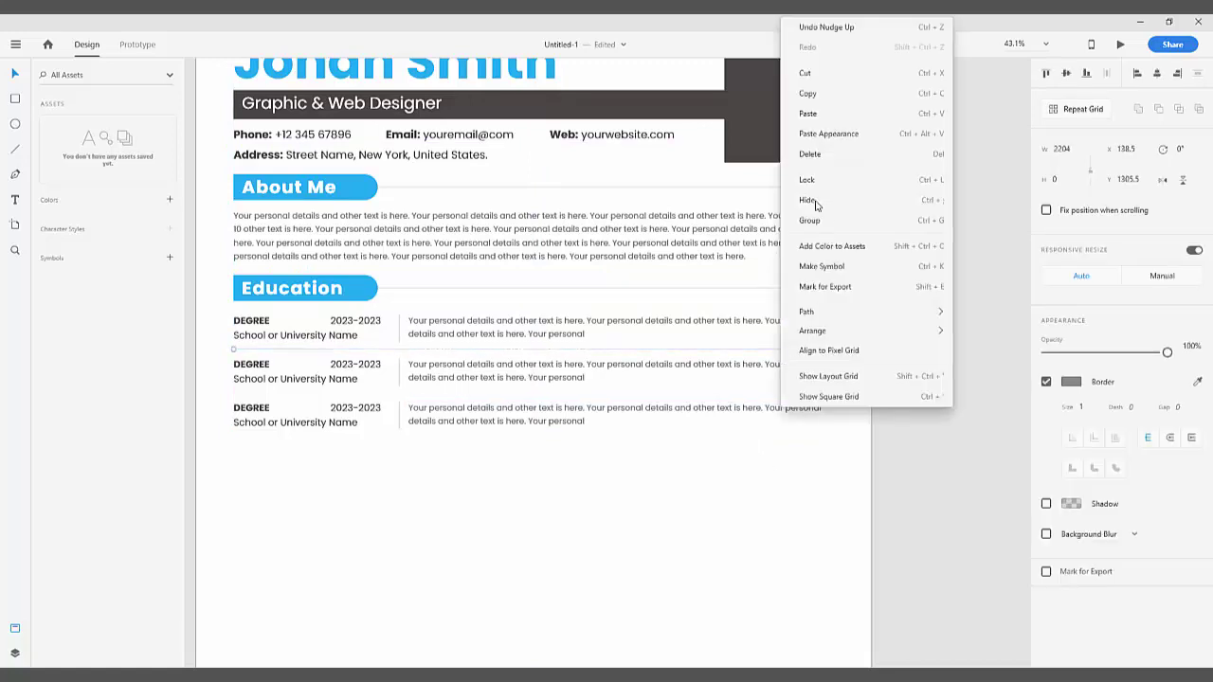
{"action": "left_click", "coordinate": [806, 93]}
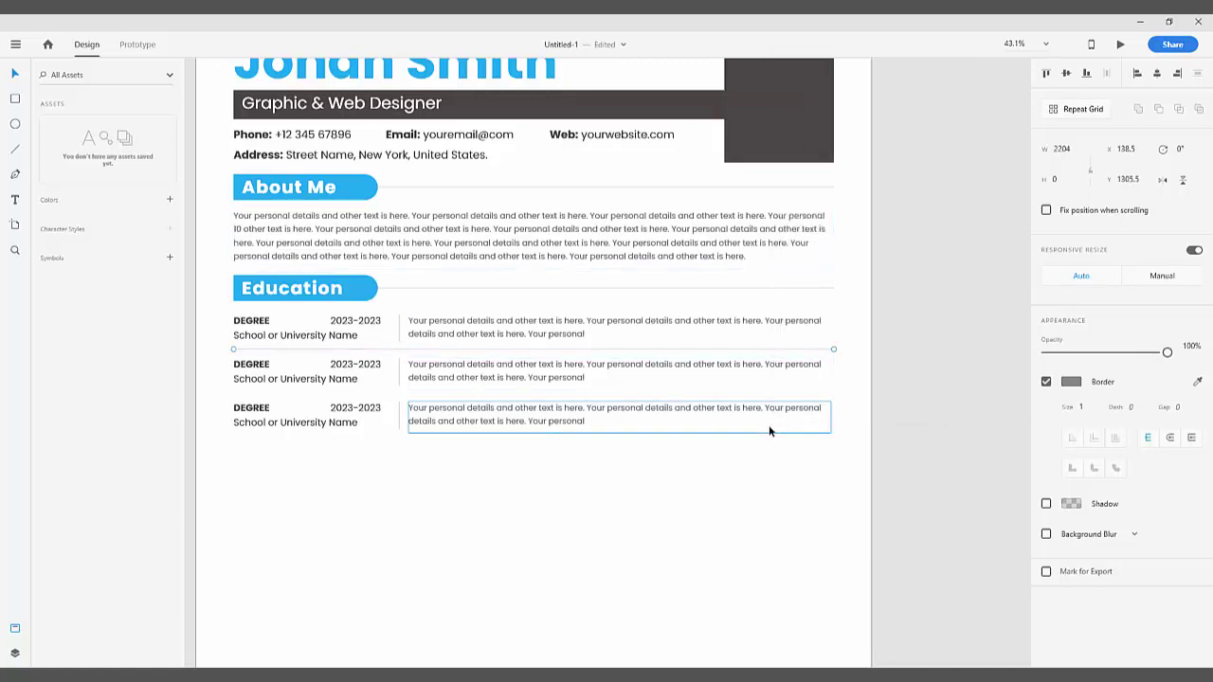
{"action": "right_click", "coordinate": [765, 466]}
{"action": "left_click", "coordinate": [796, 524]}
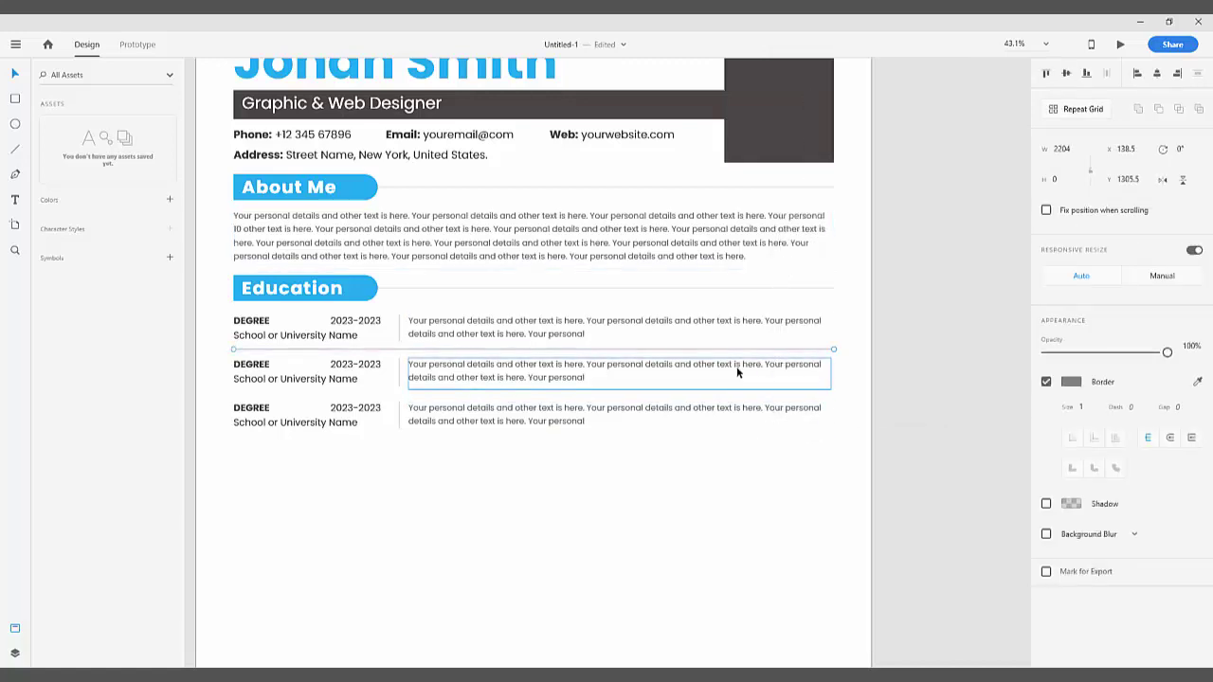
{"action": "left_click_drag", "start_coordinate": [733, 346], "coordinate": [730, 391]}
{"action": "left_click", "coordinate": [728, 460]}
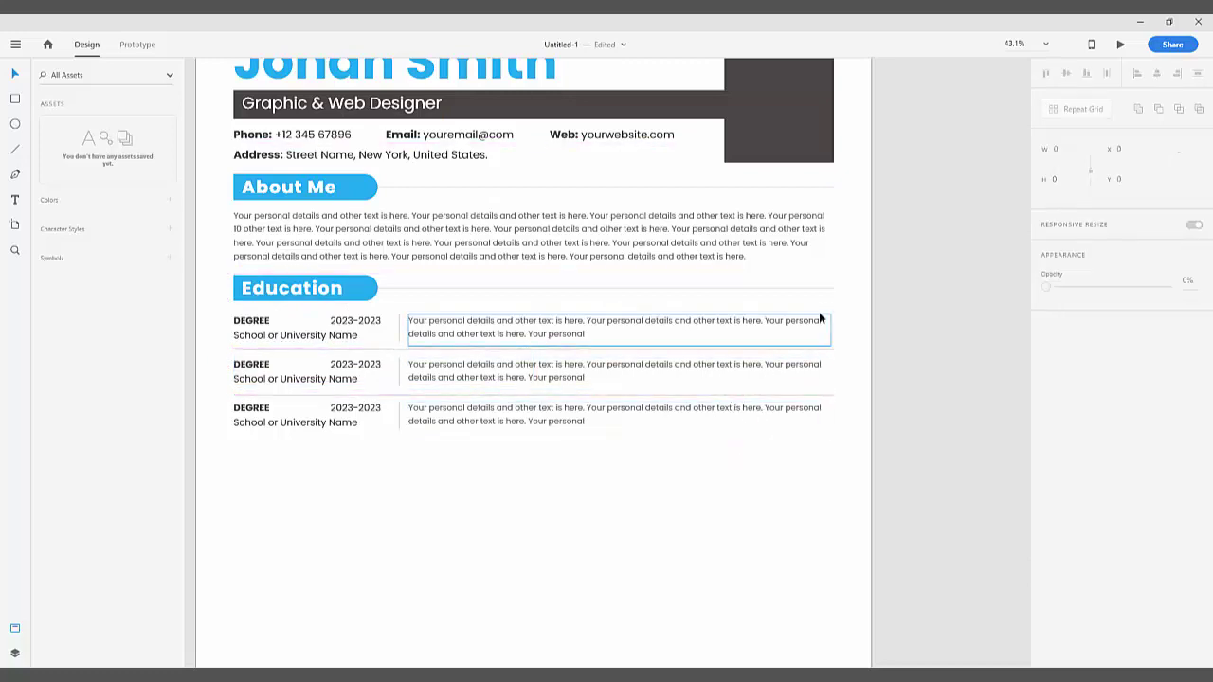
Step: Duplicate the Education heading with its blue label and horizontal line, placing the copy directly below the third degree entry
{"action": "left_click", "coordinate": [328, 292]}
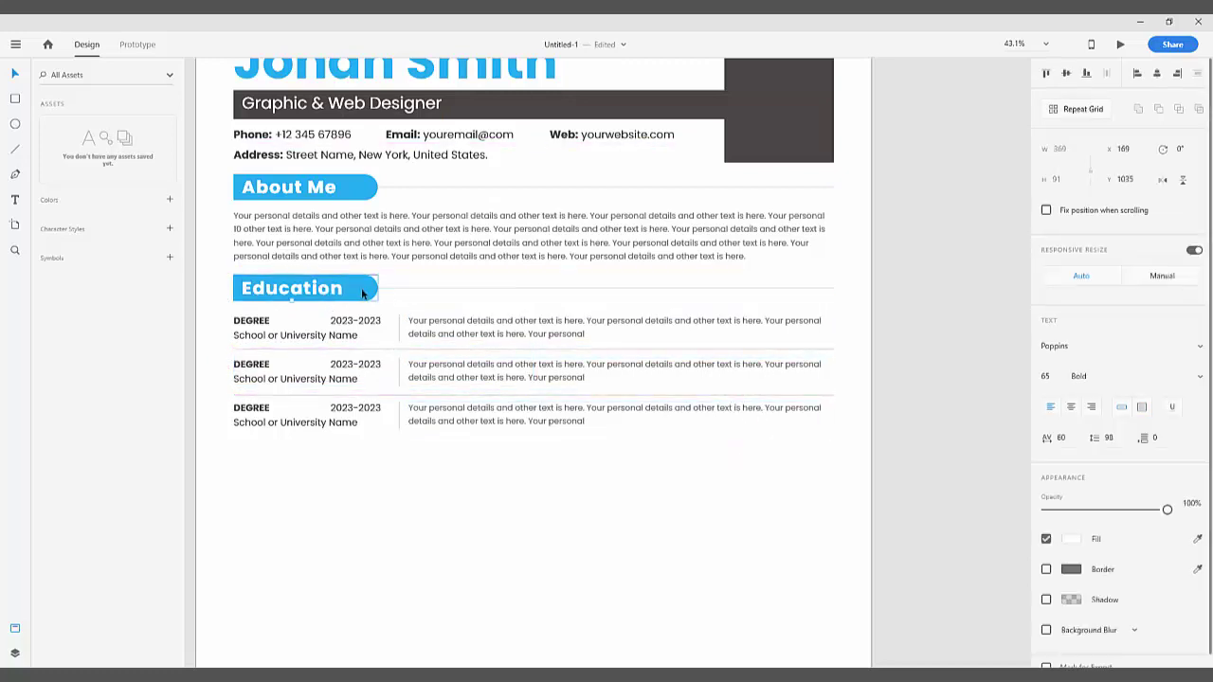
{"action": "left_click", "coordinate": [418, 286], "text": "shift"}
{"action": "left_click_drag", "start_coordinate": [418, 303], "coordinate": [409, 469]}
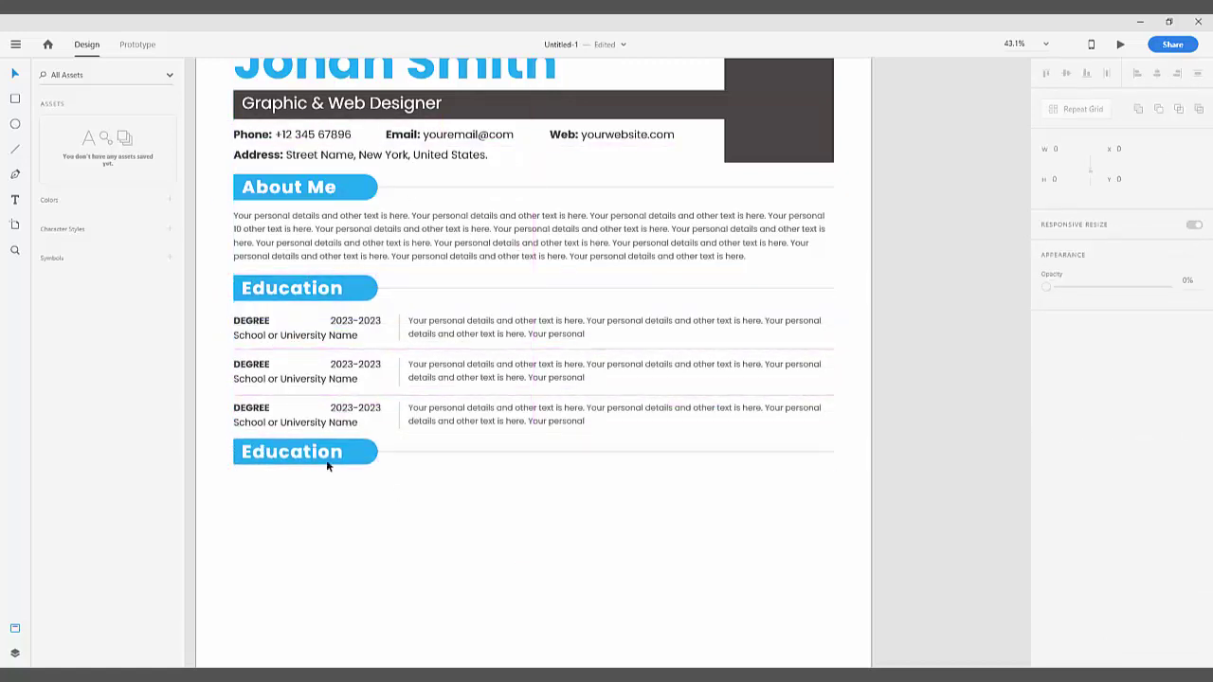
Step: Change the duplicated section heading's text to "Experience"
{"action": "double_click", "coordinate": [330, 453]}
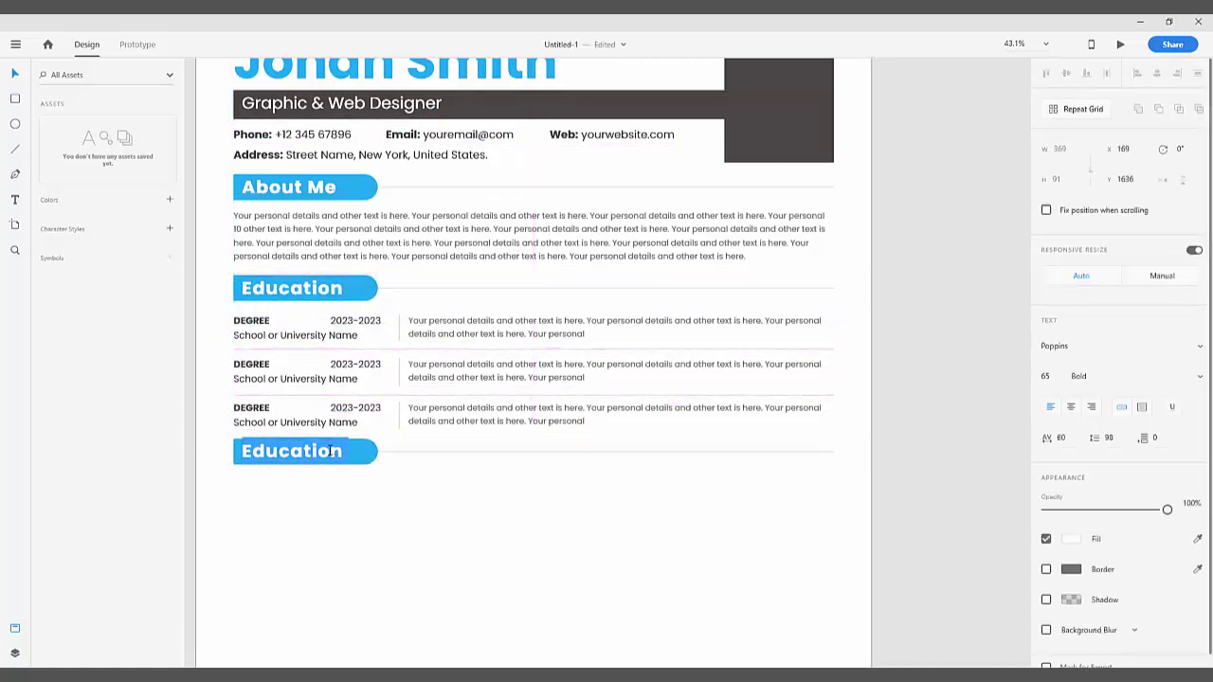
{"action": "type", "text": "Ex"}
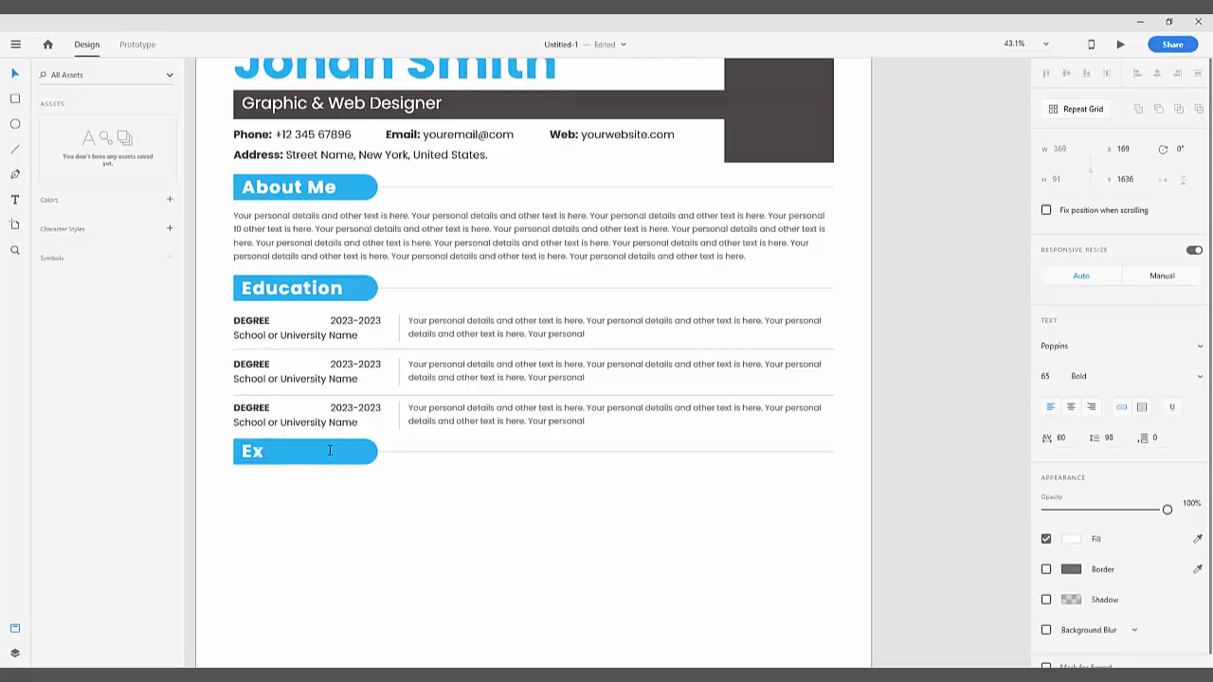
{"action": "type", "text": "perience"}
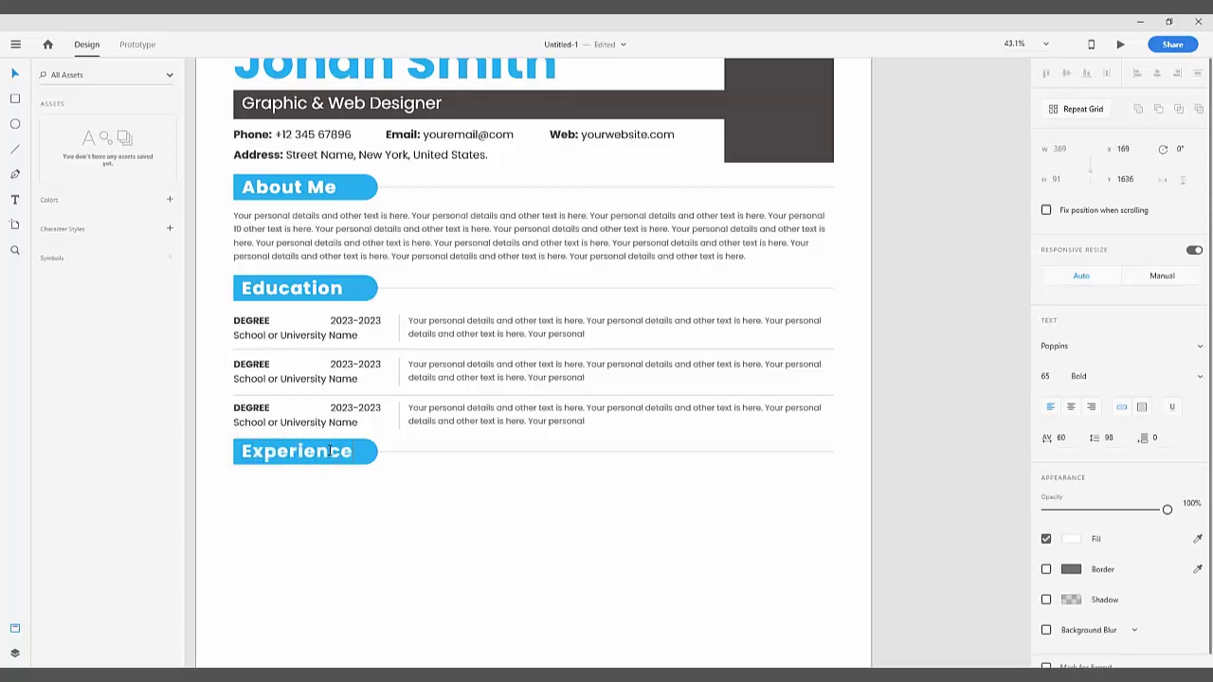
{"action": "key", "text": "Escape"}
{"action": "key", "text": "Escape"}
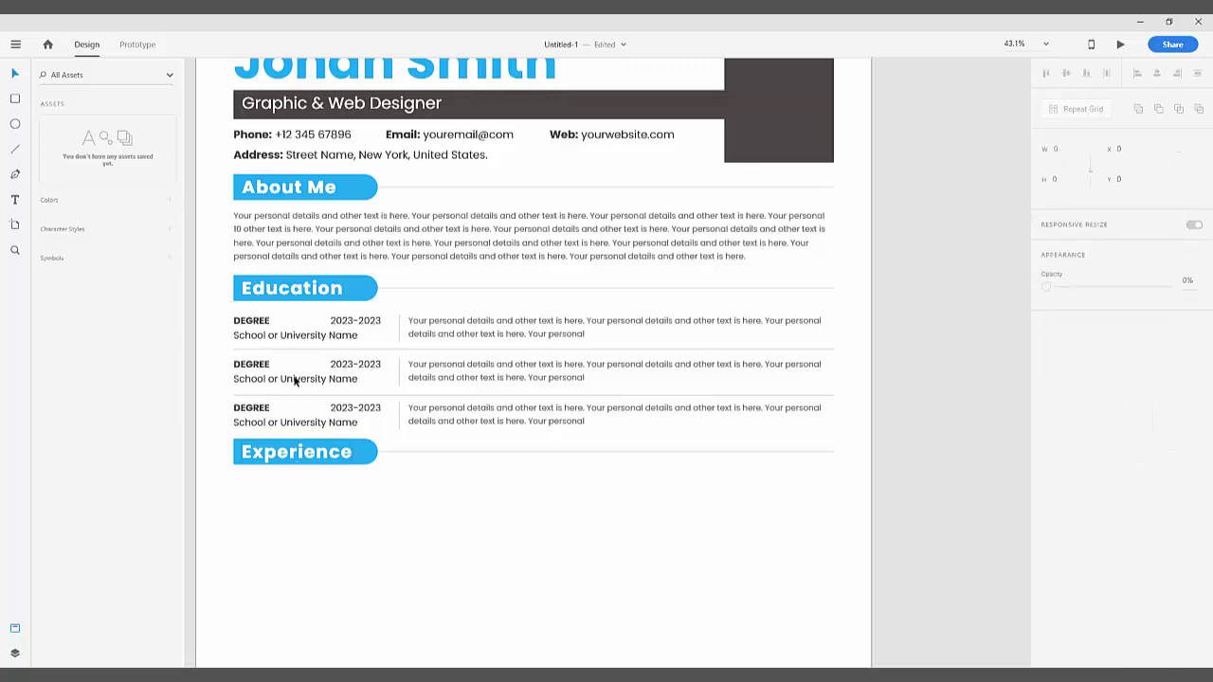
Step: Place a copy of the first degree text below the Experience heading at X 206, Y 1796, and change "DEGREE" to "JOB TITLE"
{"action": "left_click", "coordinate": [285, 339]}
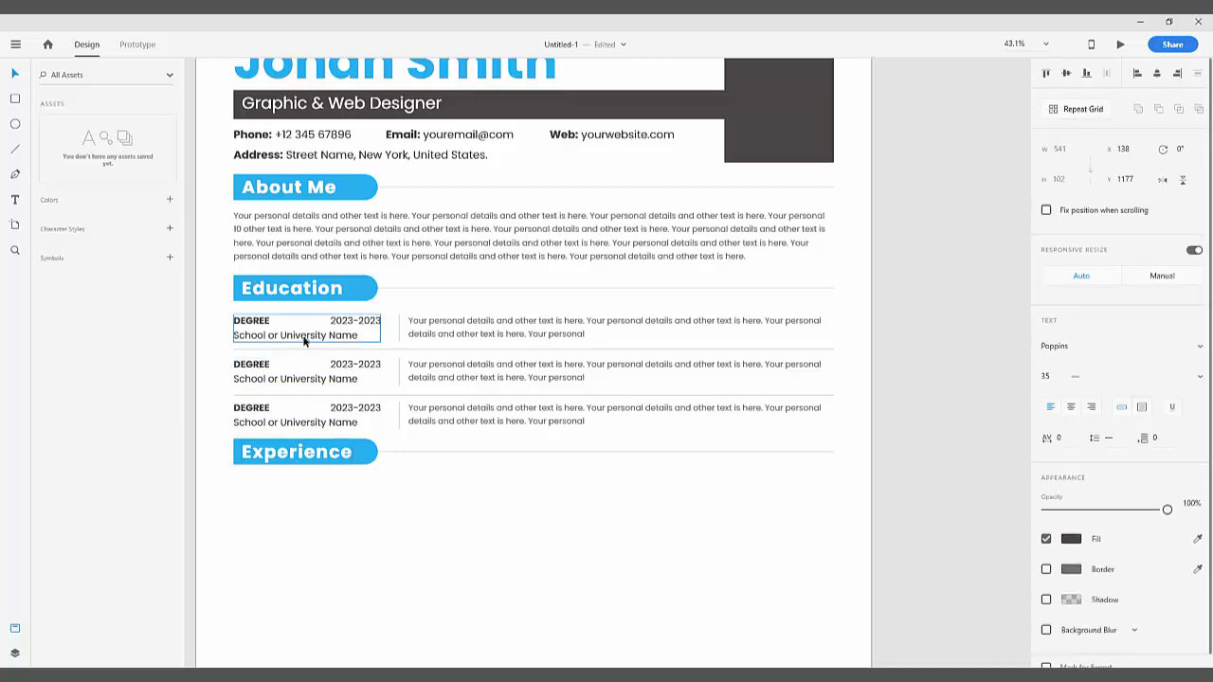
{"action": "left_click_drag", "start_coordinate": [304, 341], "coordinate": [228, 491]}
{"action": "double_click", "coordinate": [291, 501]}
{"action": "double_click", "coordinate": [296, 490]}
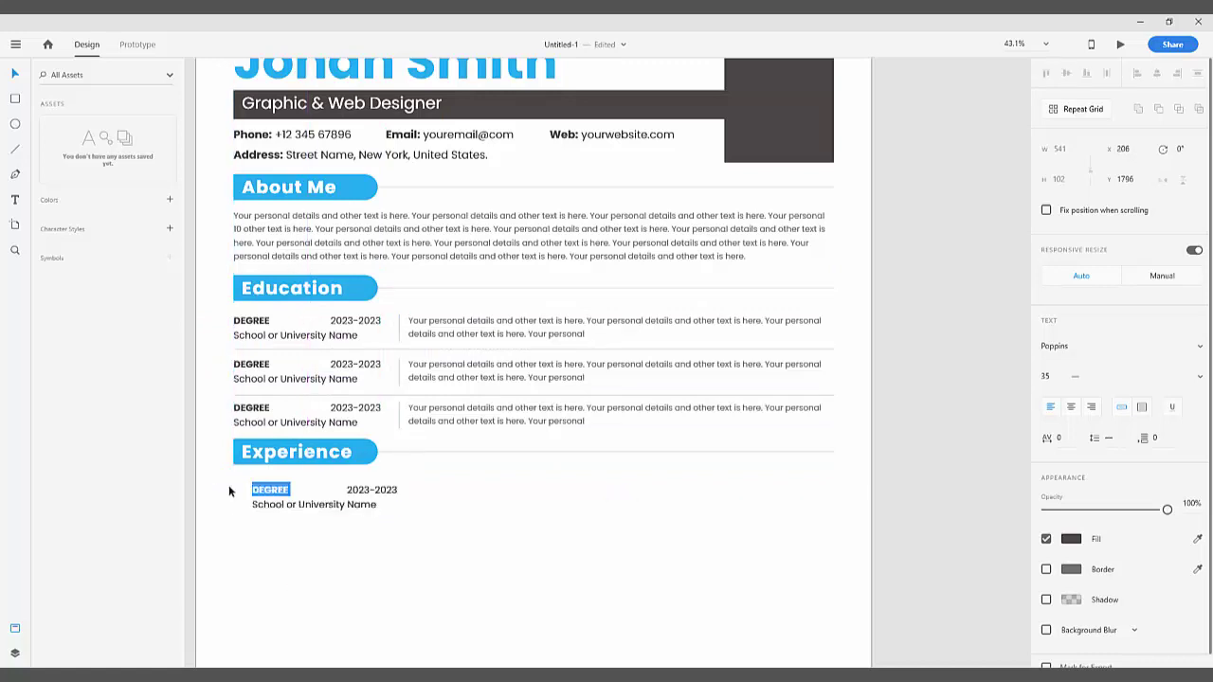
{"action": "type", "text": "JOB TI"}
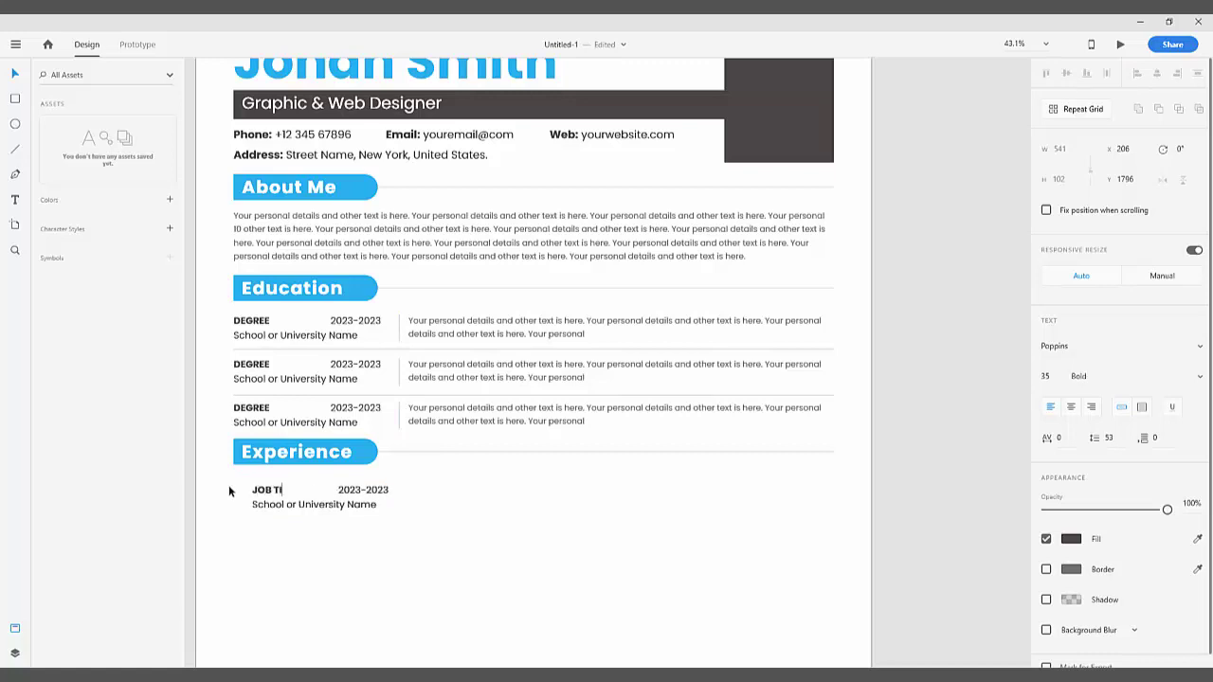
{"action": "type", "text": "TLE"}
Step: Replace the school line in the job entry with "Company Name and details"
{"action": "triple_click", "coordinate": [292, 507]}
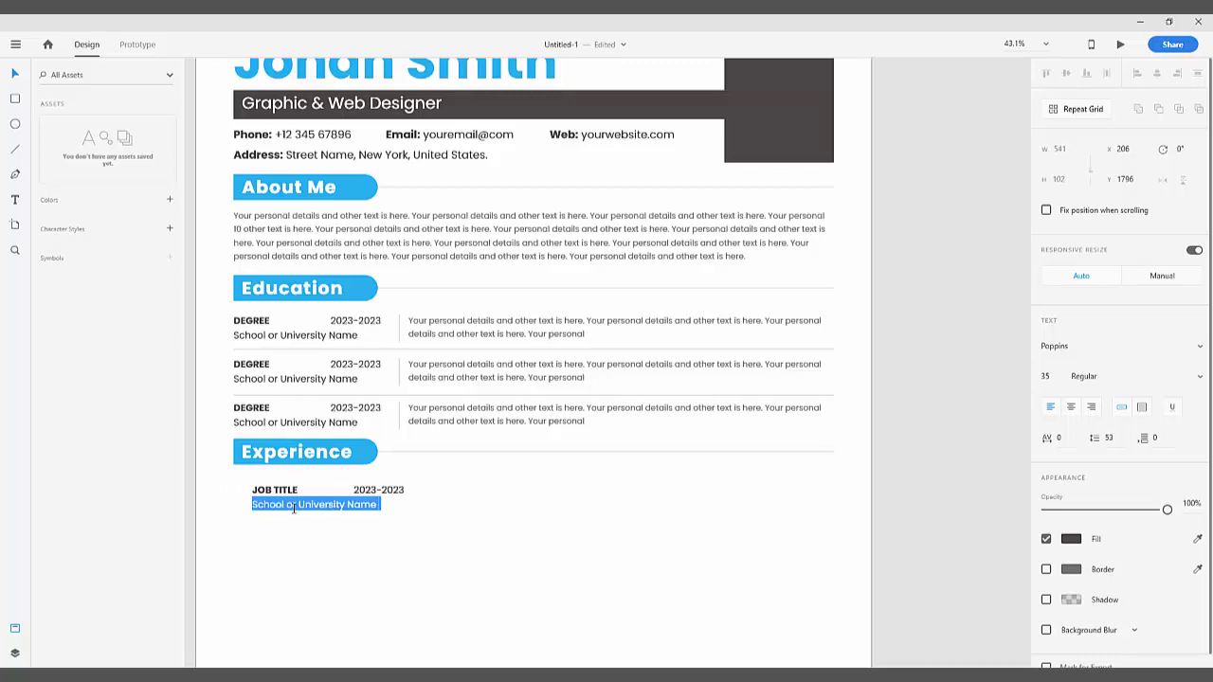
{"action": "key", "text": "BackSpace"}
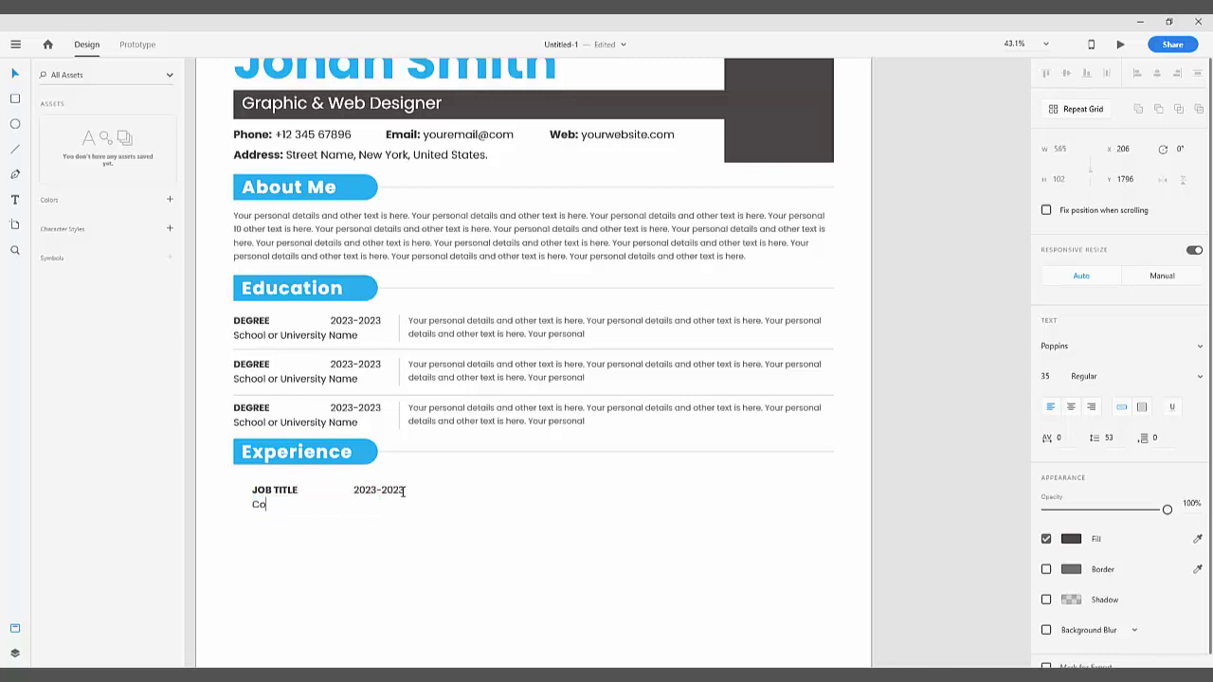
{"action": "type", "text": "Company Name and details"}
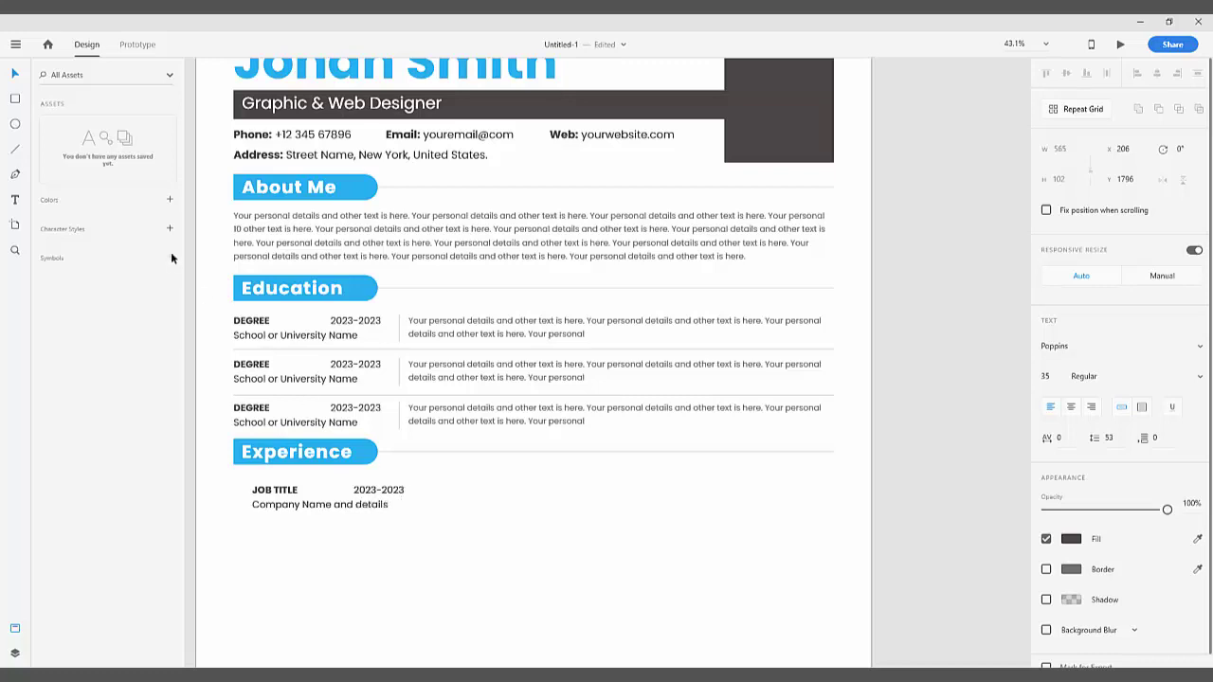
{"action": "left_click", "coordinate": [13, 74]}
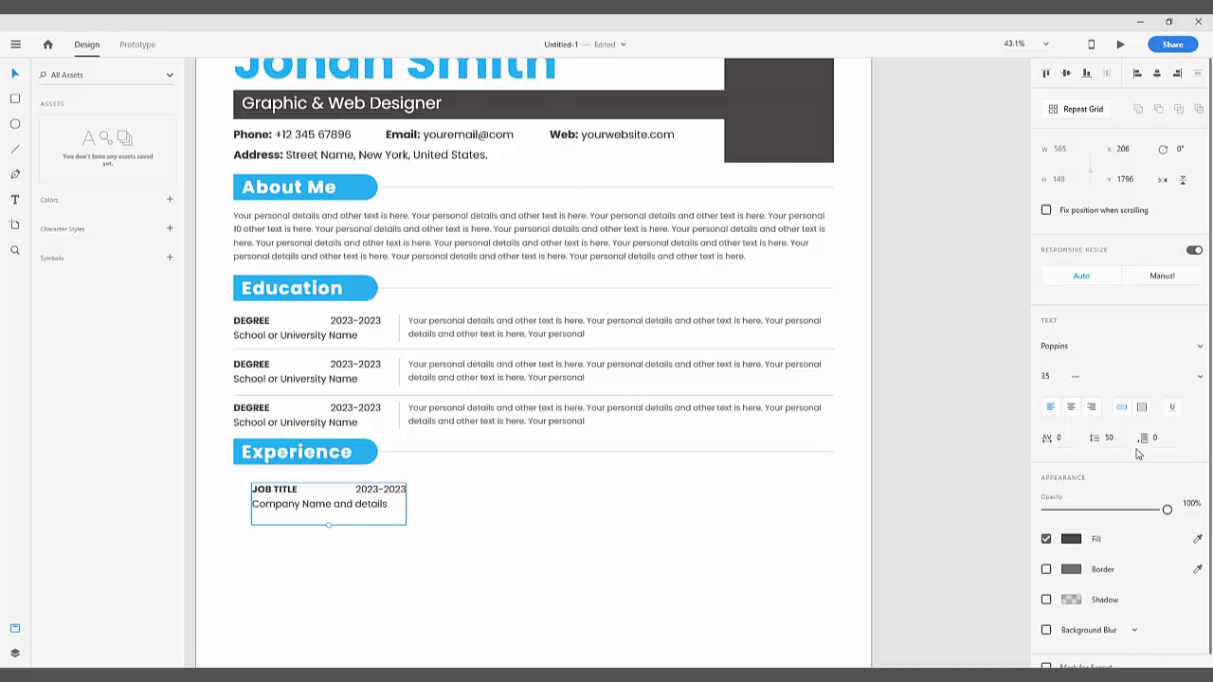
Step: Set the job entry's line spacing to 65
{"action": "left_click", "coordinate": [1109, 437]}
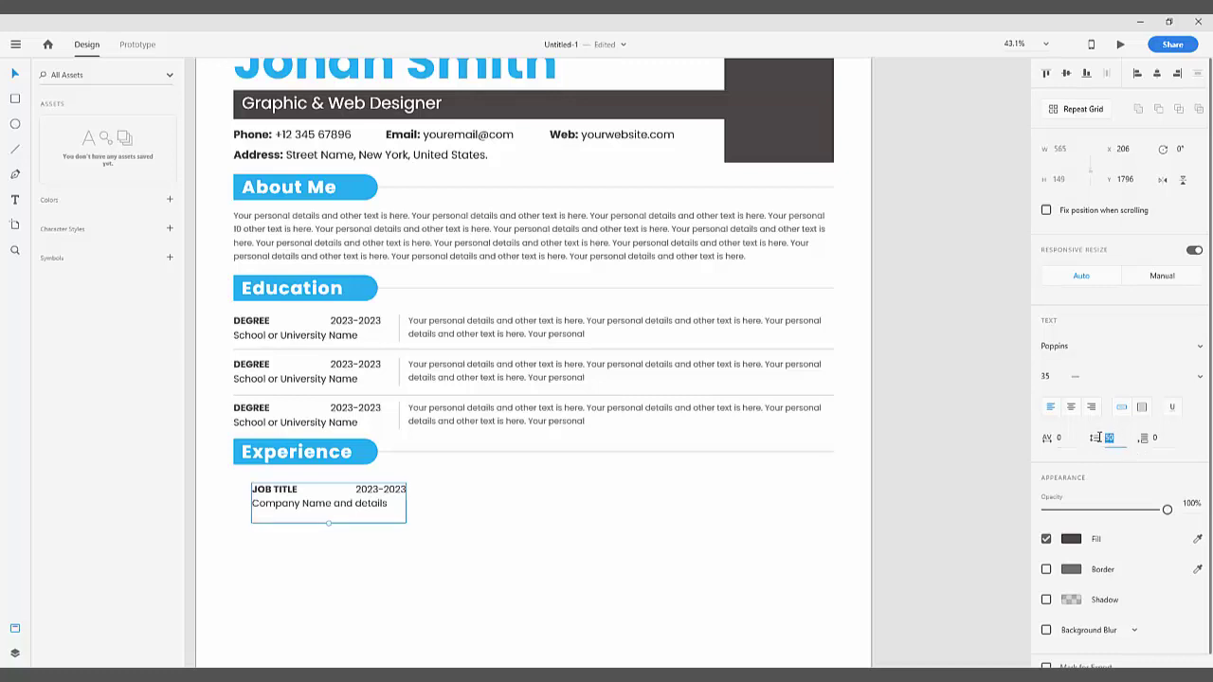
{"action": "key", "text": "Return"}
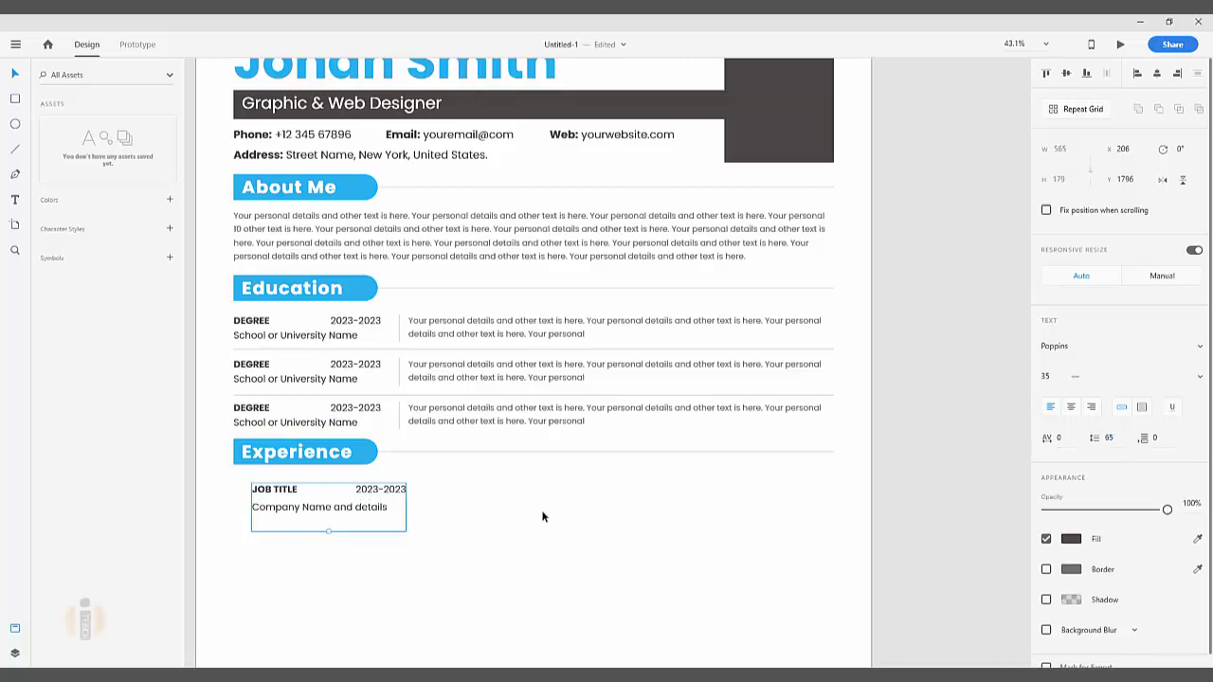
Step: Draw a narrow vertical rectangle, about 19 × 116, beside the job entry at X 139, Y 1796
{"action": "left_click", "coordinate": [499, 506]}
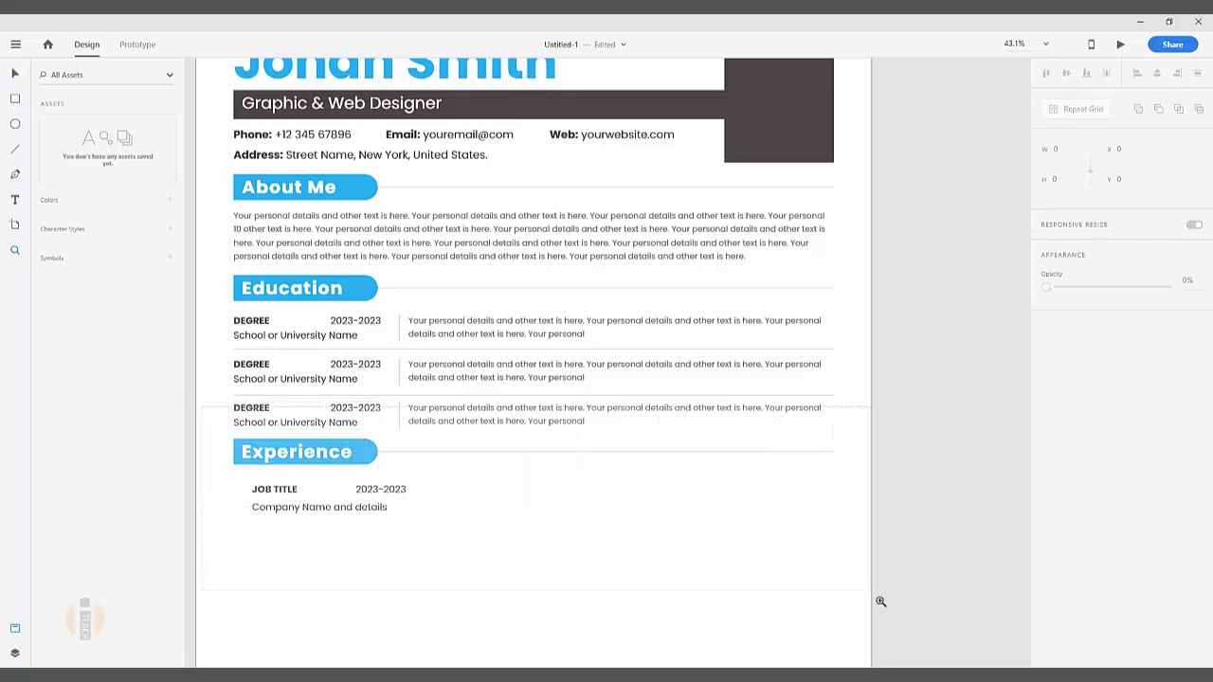
{"action": "scroll", "coordinate": [535, 399], "scroll_direction": "up", "scroll_amount": 1}
{"action": "left_click", "coordinate": [19, 100]}
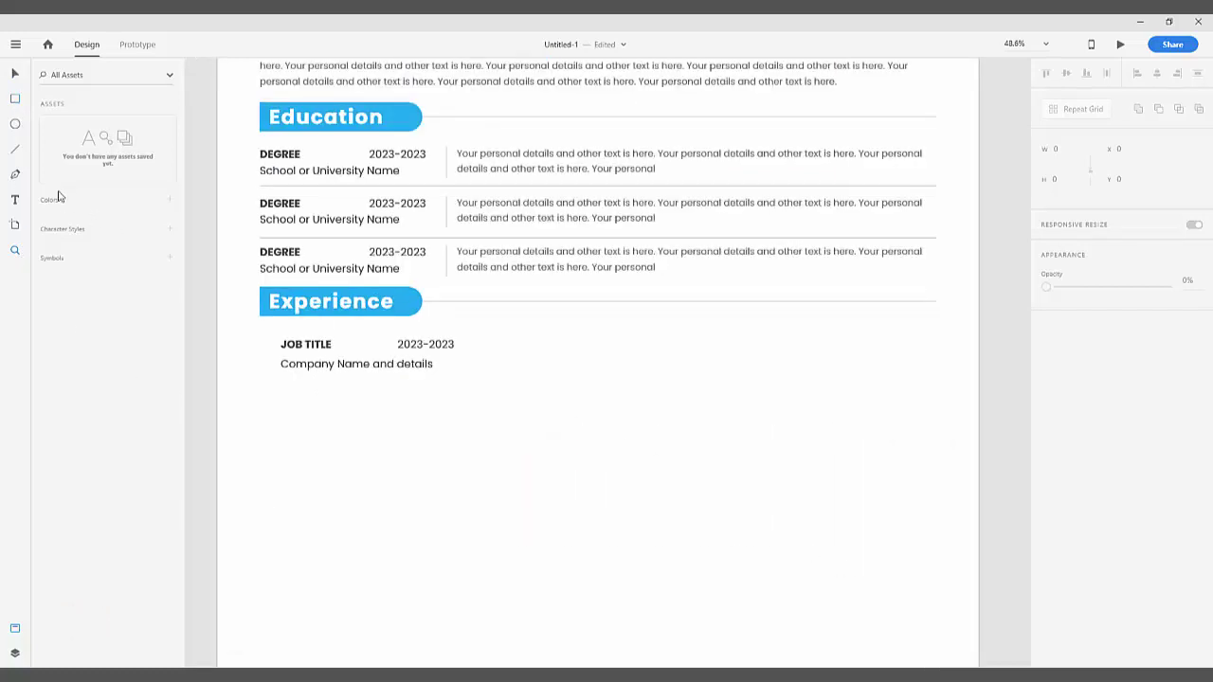
{"action": "left_click_drag", "start_coordinate": [260, 338], "coordinate": [267, 374]}
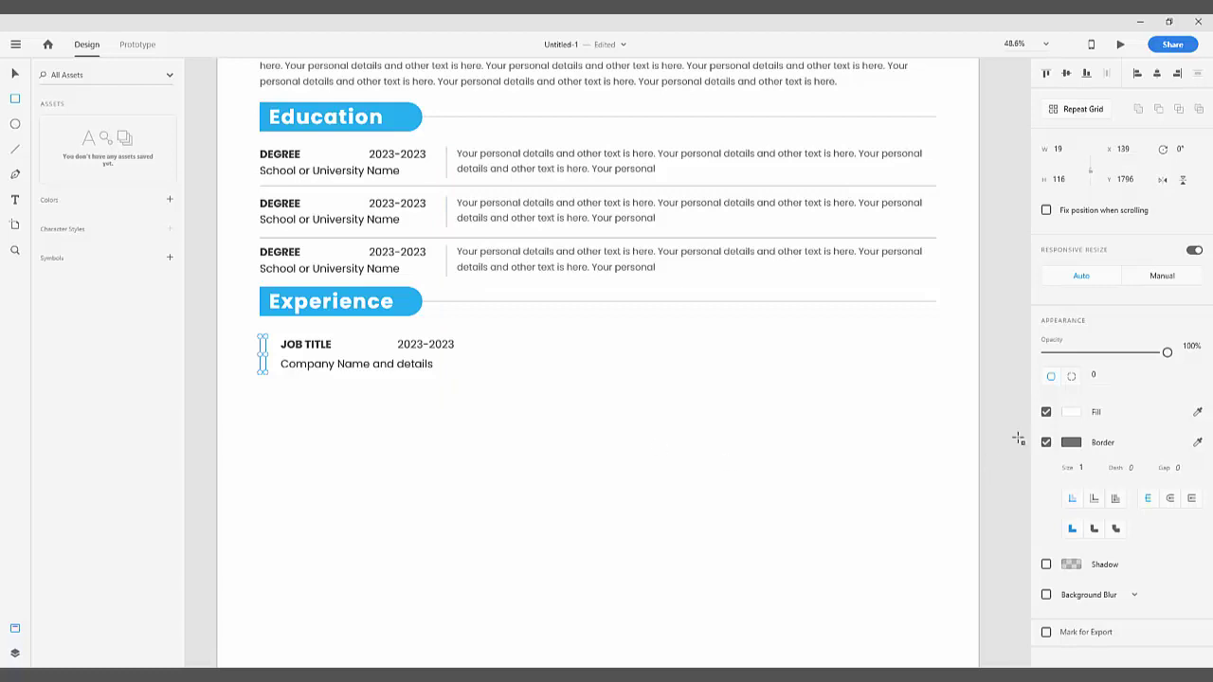
Step: Fill the narrow rectangle with the Experience label's blue, #1BA8F1, and remove its border
{"action": "left_click", "coordinate": [1071, 413]}
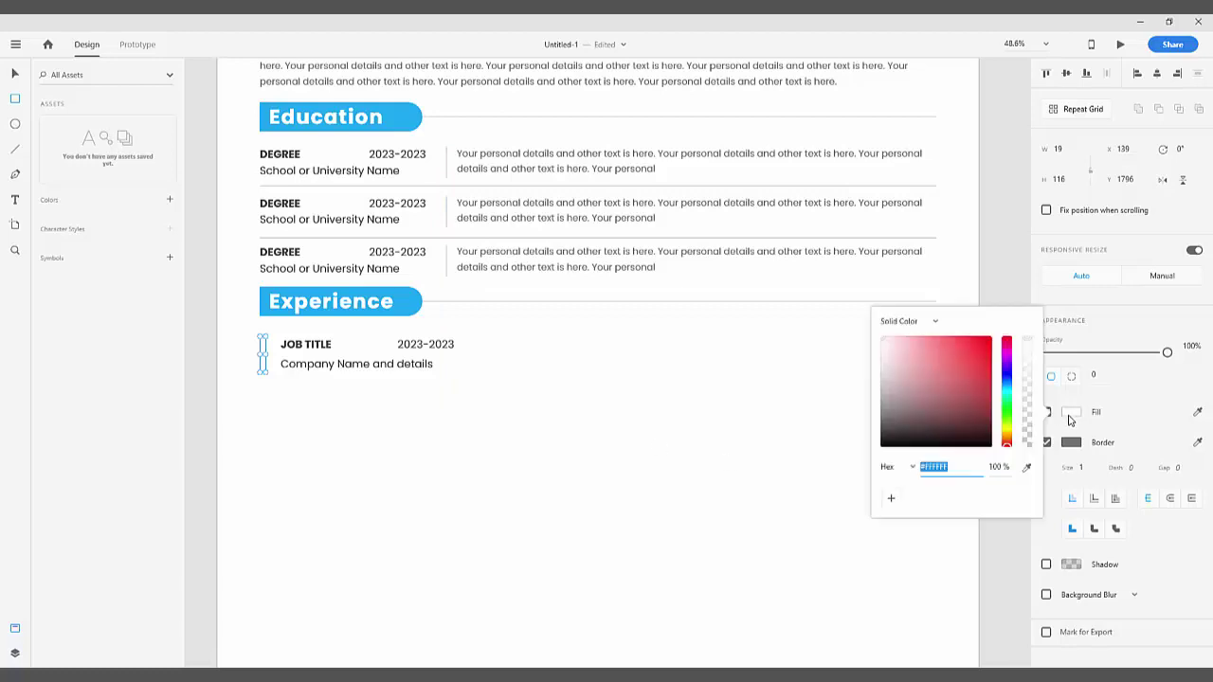
{"action": "left_click", "coordinate": [1027, 467]}
{"action": "left_click", "coordinate": [410, 302]}
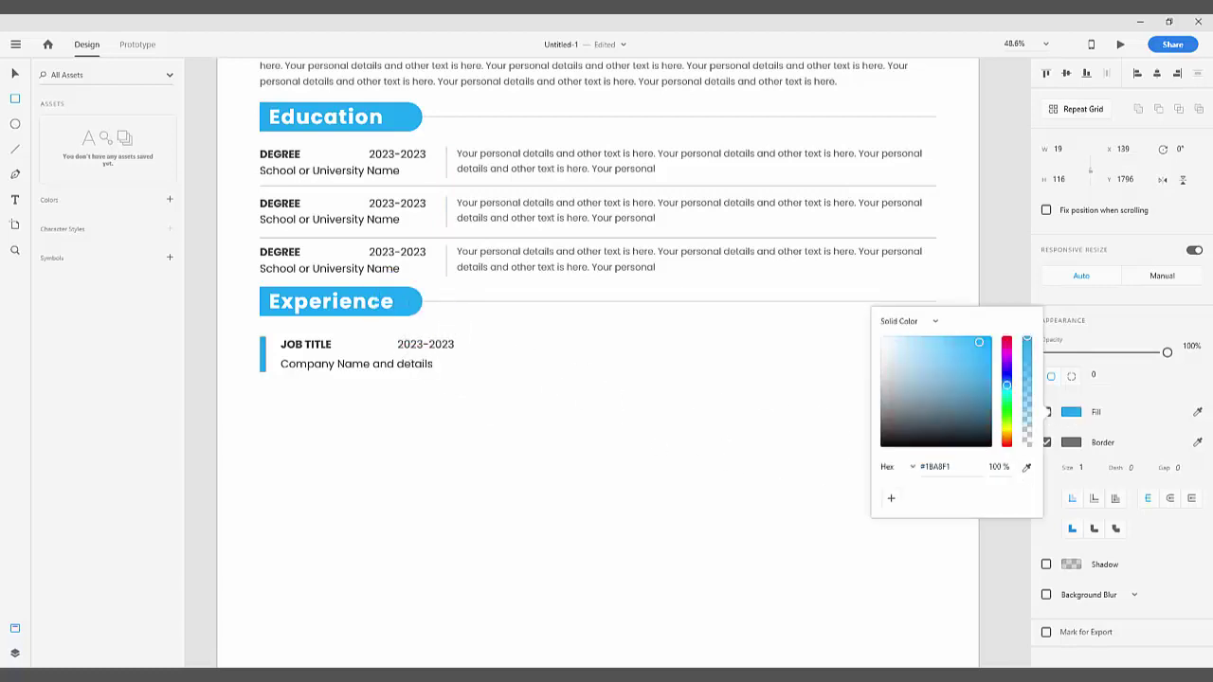
{"action": "left_click", "coordinate": [1059, 463]}
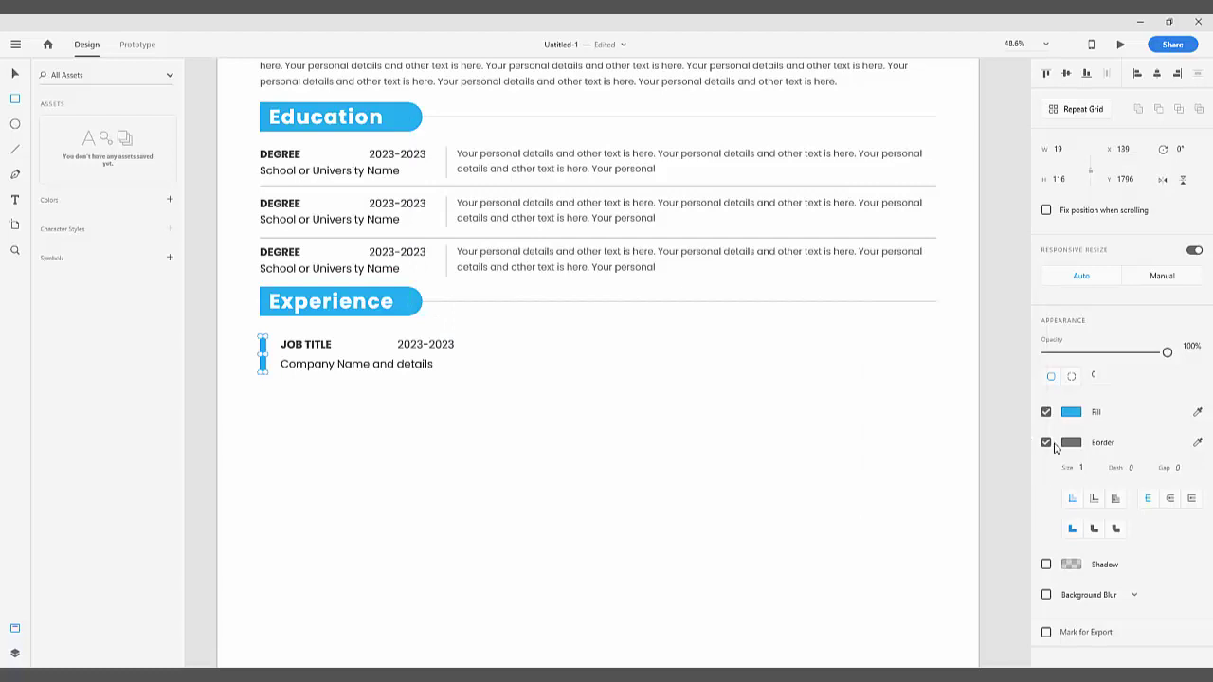
{"action": "left_click", "coordinate": [1046, 443]}
{"action": "key", "text": "v"}
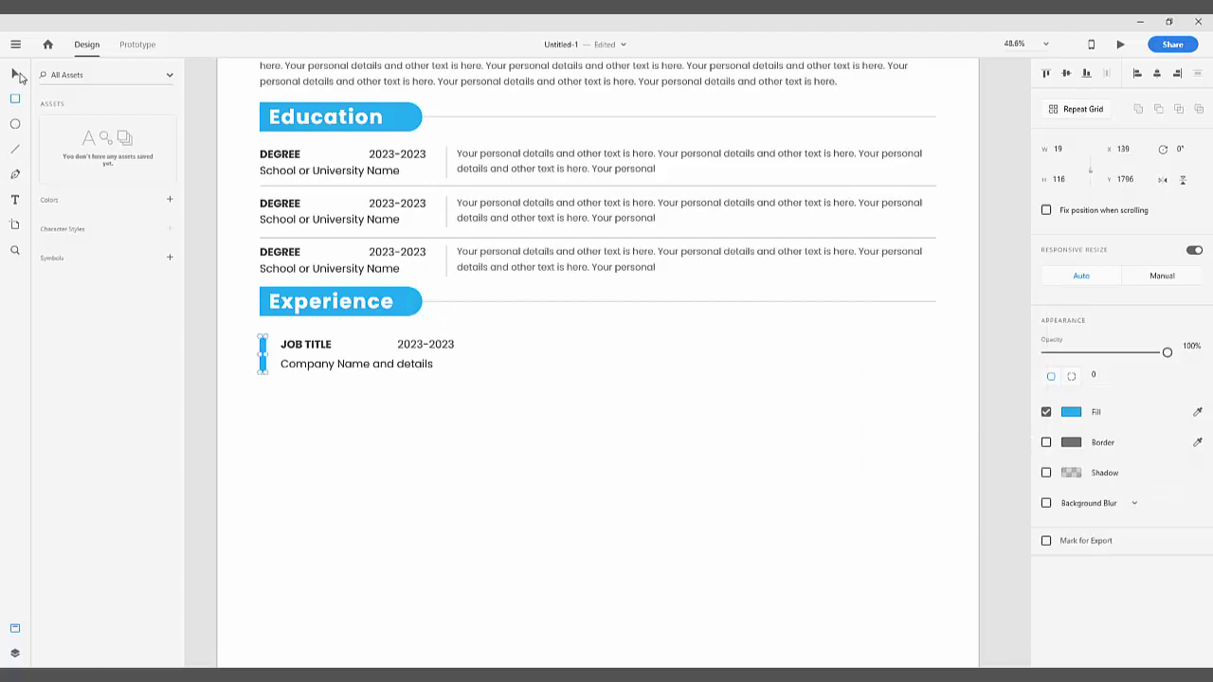
Step: Nudge the job entry text closer to the blue bar, to X 188
{"action": "left_click", "coordinate": [296, 345]}
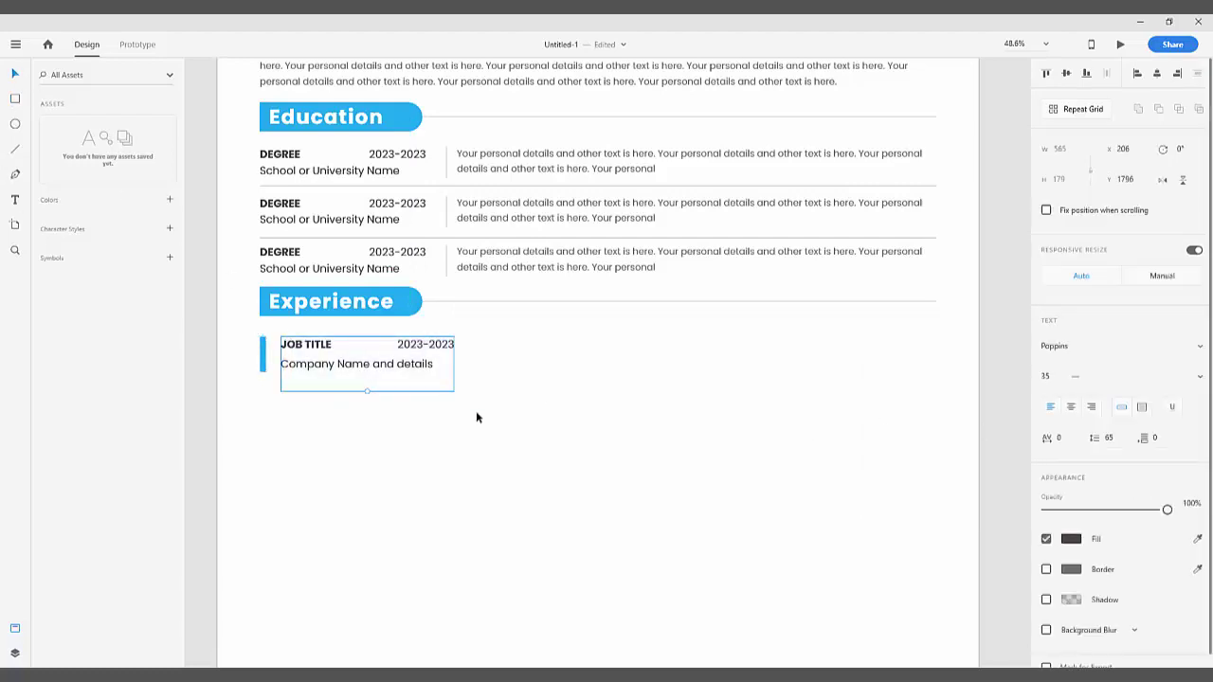
{"action": "key", "text": "Left"}
{"action": "key", "text": "Left"}
{"action": "key", "text": "Left"}
{"action": "key", "text": "Left"}
{"action": "key", "text": "Left"}
{"action": "key", "text": "Left"}
{"action": "key", "text": "Left"}
{"action": "key", "text": "Left"}
{"action": "key", "text": "Left"}
{"action": "key", "text": "Left"}
{"action": "key", "text": "Left"}
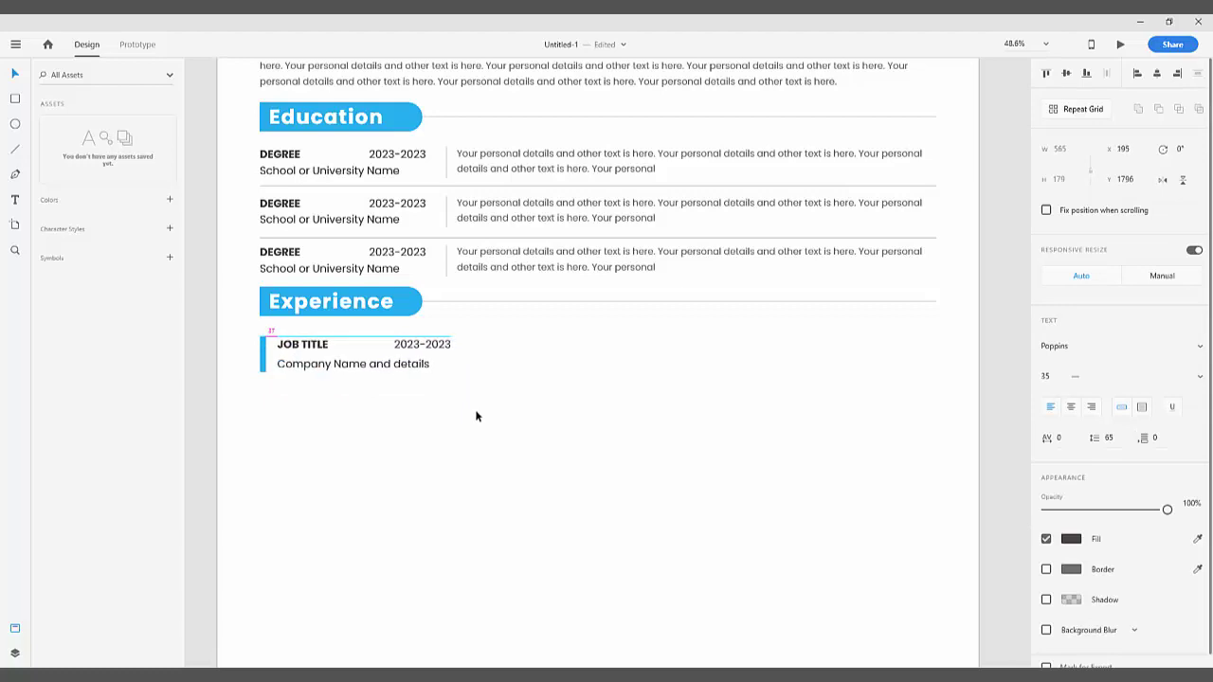
{"action": "key", "text": "Left"}
{"action": "key", "text": "Left"}
{"action": "key", "text": "Left"}
{"action": "key", "text": "Left"}
{"action": "key", "text": "Left"}
{"action": "key", "text": "Left"}
{"action": "key", "text": "Left"}
Step: Repeat the job entry and its blue bar as a grid of two columns and two rows under Experience
{"action": "left_click_drag", "start_coordinate": [476, 401], "coordinate": [272, 351]}
{"action": "key", "text": "ctrl+r"}
{"action": "left_click_drag", "start_coordinate": [450, 364], "coordinate": [653, 374]}
{"action": "left_click_drag", "start_coordinate": [809, 443], "coordinate": [305, 406]}
{"action": "left_click", "coordinate": [548, 501]}
{"action": "left_click_drag", "start_coordinate": [671, 531], "coordinate": [636, 442]}
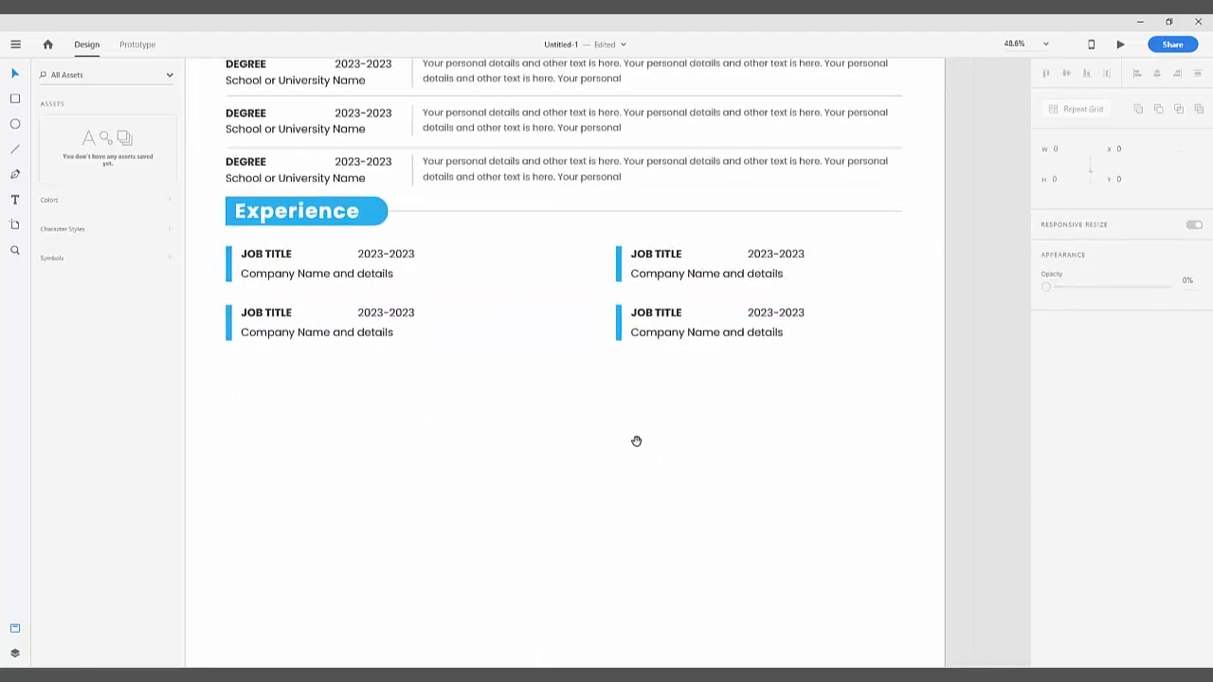
Step: Place a copy of the Experience heading with its divider line below the job entries
{"action": "left_click", "coordinate": [398, 216]}
{"action": "left_click_drag", "start_coordinate": [356, 215], "coordinate": [352, 385]}
{"action": "left_click", "coordinate": [441, 454]}
{"action": "left_click_drag", "start_coordinate": [442, 453], "coordinate": [524, 419]}
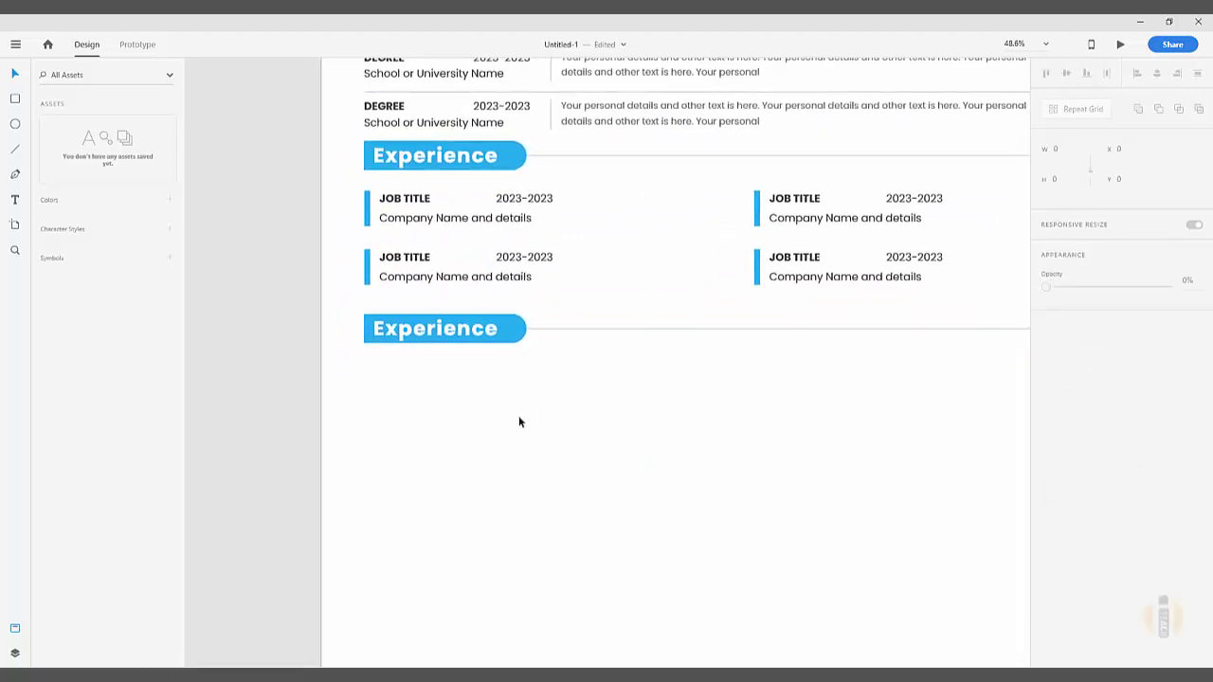
Step: Change the lower Experience heading's text to "Skills"
{"action": "double_click", "coordinate": [457, 333]}
{"action": "scroll", "coordinate": [596, 411], "scroll_direction": "down", "scroll_amount": 3}
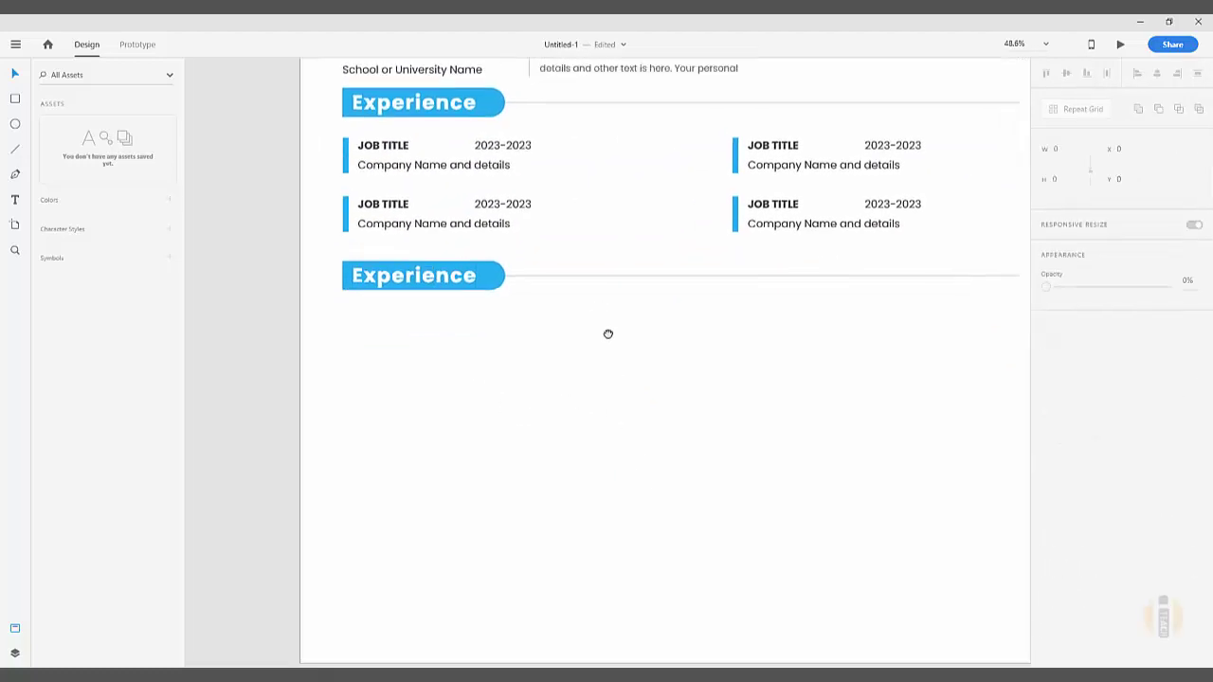
{"action": "scroll", "coordinate": [600, 420], "scroll_direction": "up", "scroll_amount": 2}
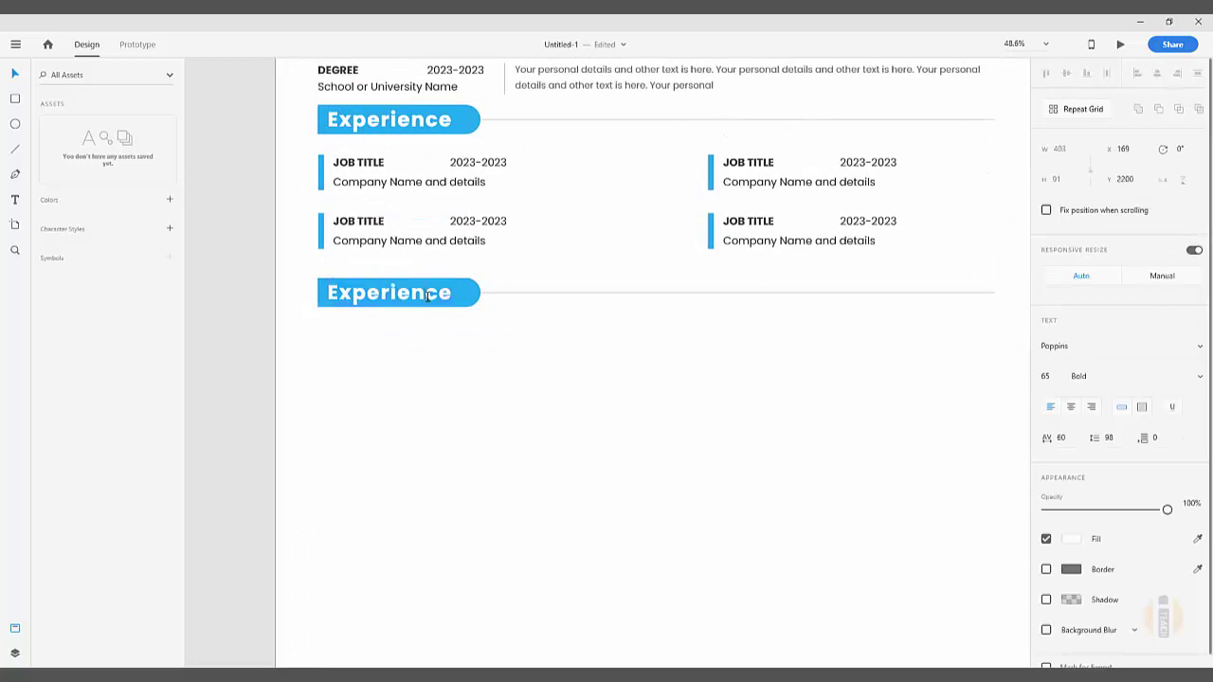
{"action": "double_click", "coordinate": [428, 295]}
{"action": "type", "text": "Sk"}
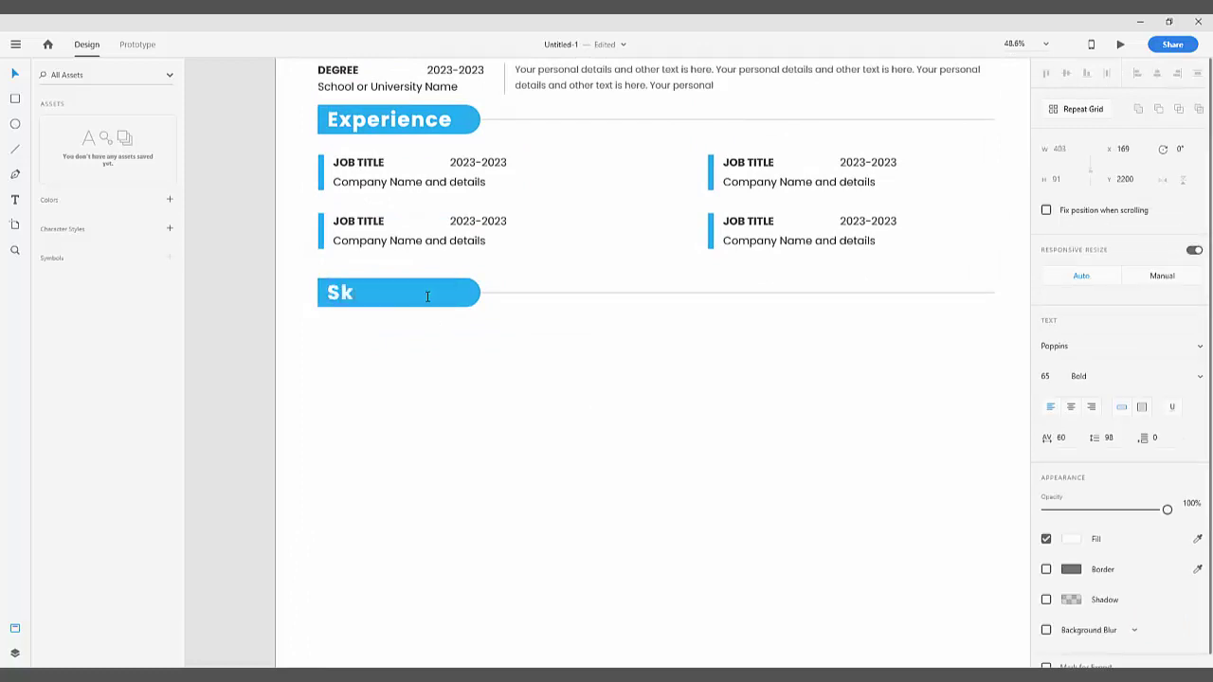
{"action": "type", "text": "ills"}
{"action": "key", "text": "Escape"}
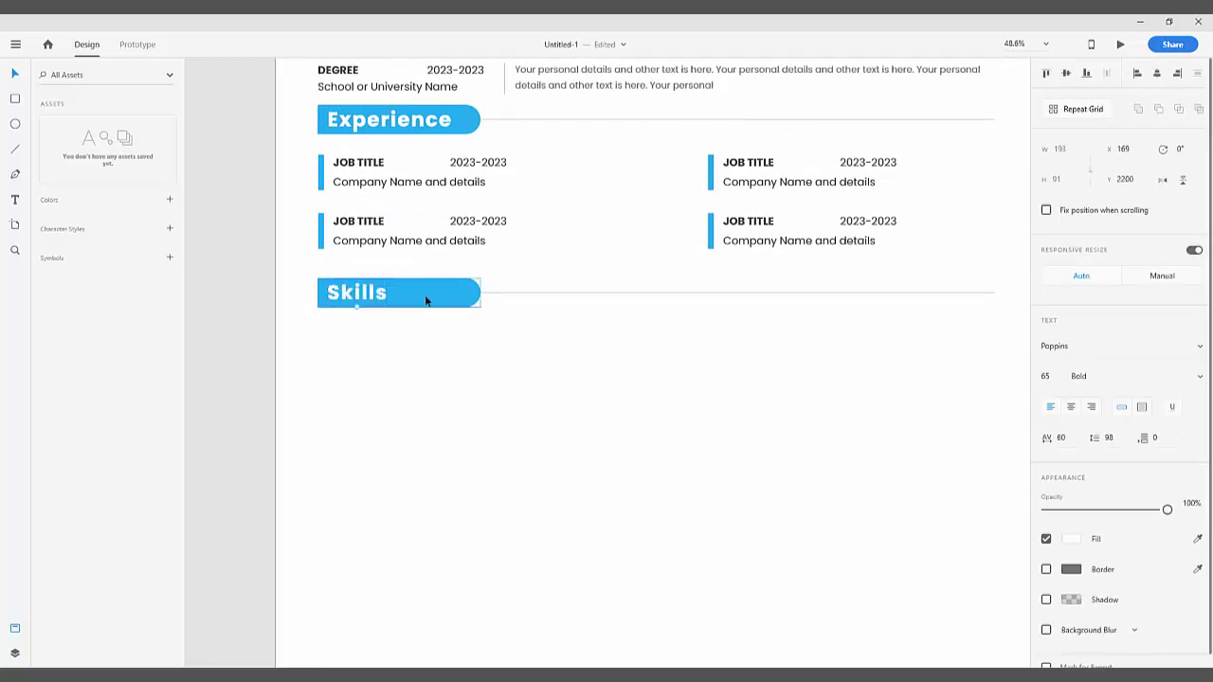
Step: Place a copy of the second-row job entry text below the Skills heading at X 188, Y 2380
{"action": "left_click", "coordinate": [448, 374]}
{"action": "left_click", "coordinate": [369, 233]}
{"action": "right_click", "coordinate": [367, 234]}
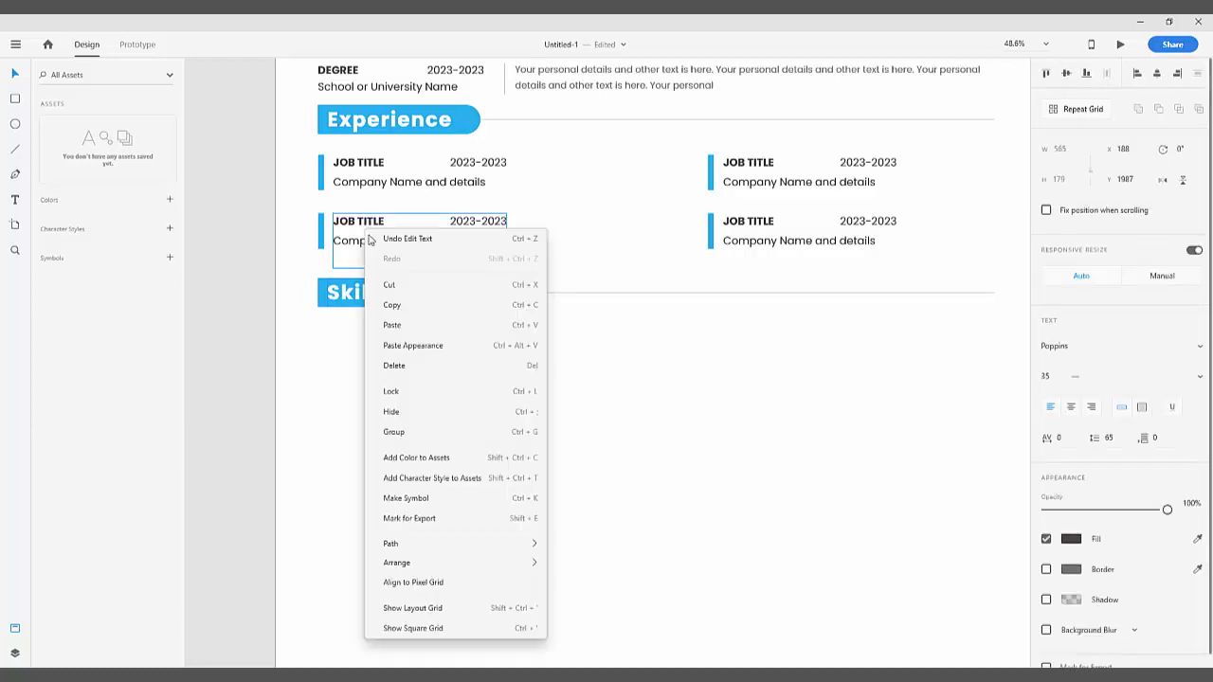
{"action": "left_click", "coordinate": [391, 304]}
{"action": "right_click", "coordinate": [395, 360]}
{"action": "left_click", "coordinate": [422, 423]}
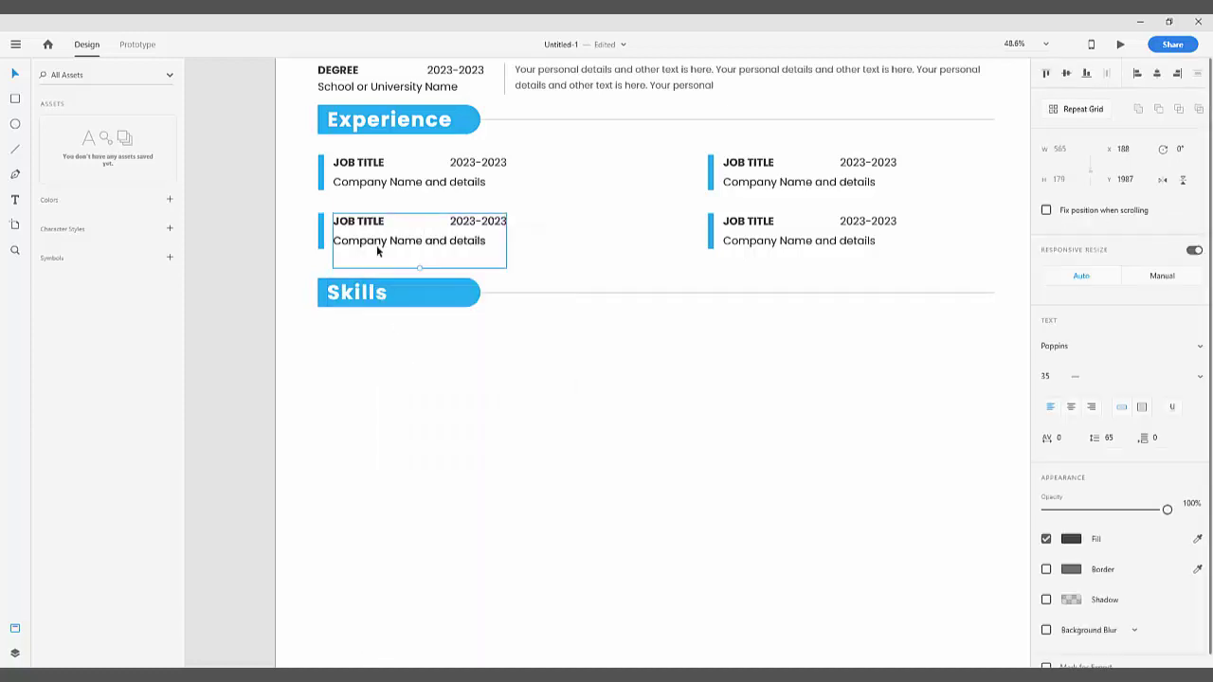
{"action": "left_click_drag", "start_coordinate": [377, 251], "coordinate": [374, 360]}
Step: Replace the copied text with a list: Illustrator, Photoshop, After Effect, InDesign, CorelDraw, Figma, Ms Office, one per line
{"action": "double_click", "coordinate": [376, 363]}
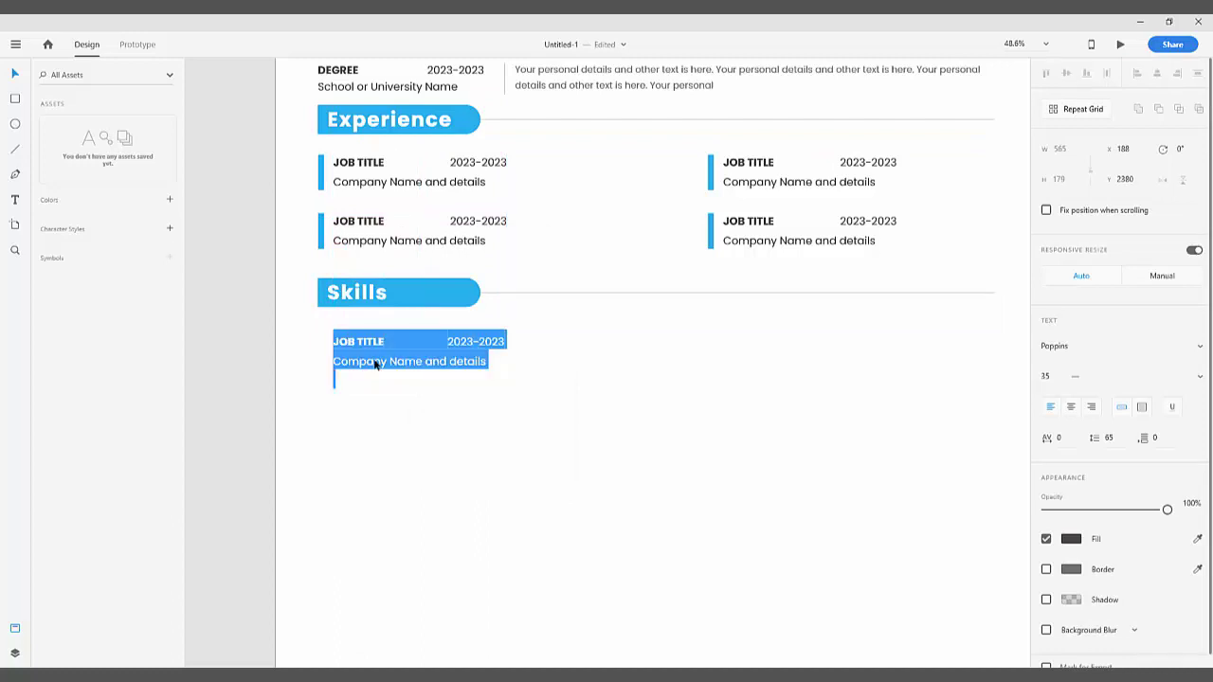
{"action": "key", "text": "BackSpace"}
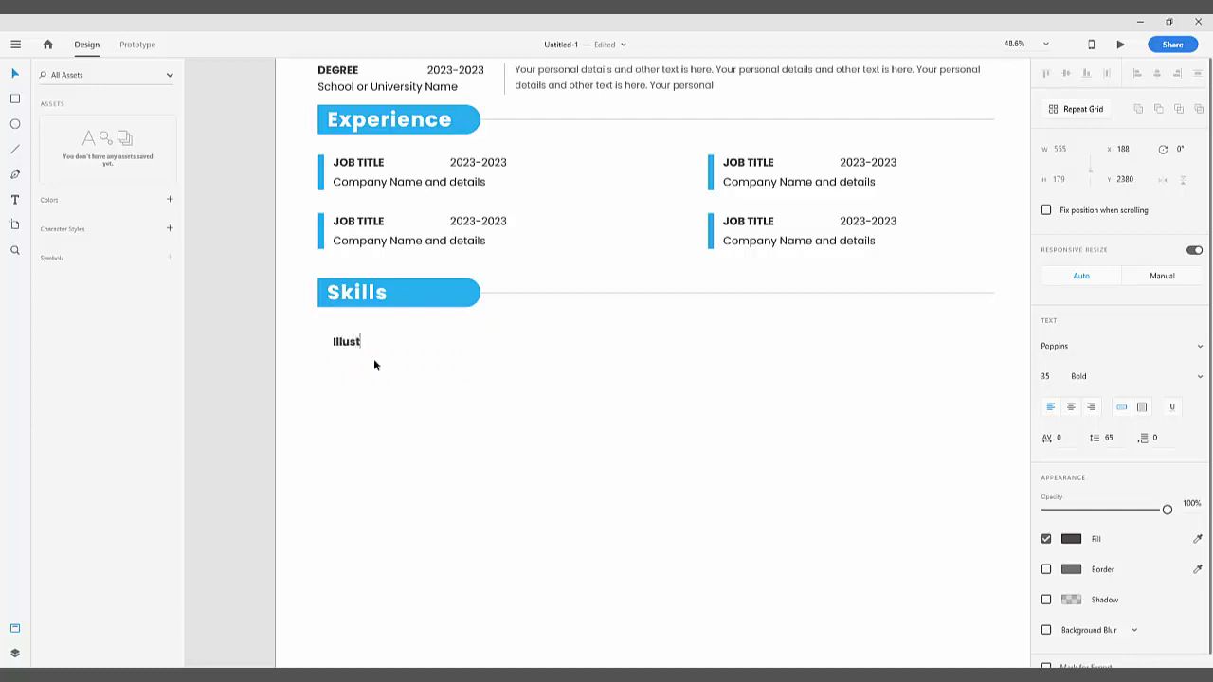
{"action": "type", "text": "Photoshop After Effect InDesign"}
{"action": "key", "text": "Return"}
{"action": "type", "text": "CorelDraw"}
{"action": "key", "text": "Return"}
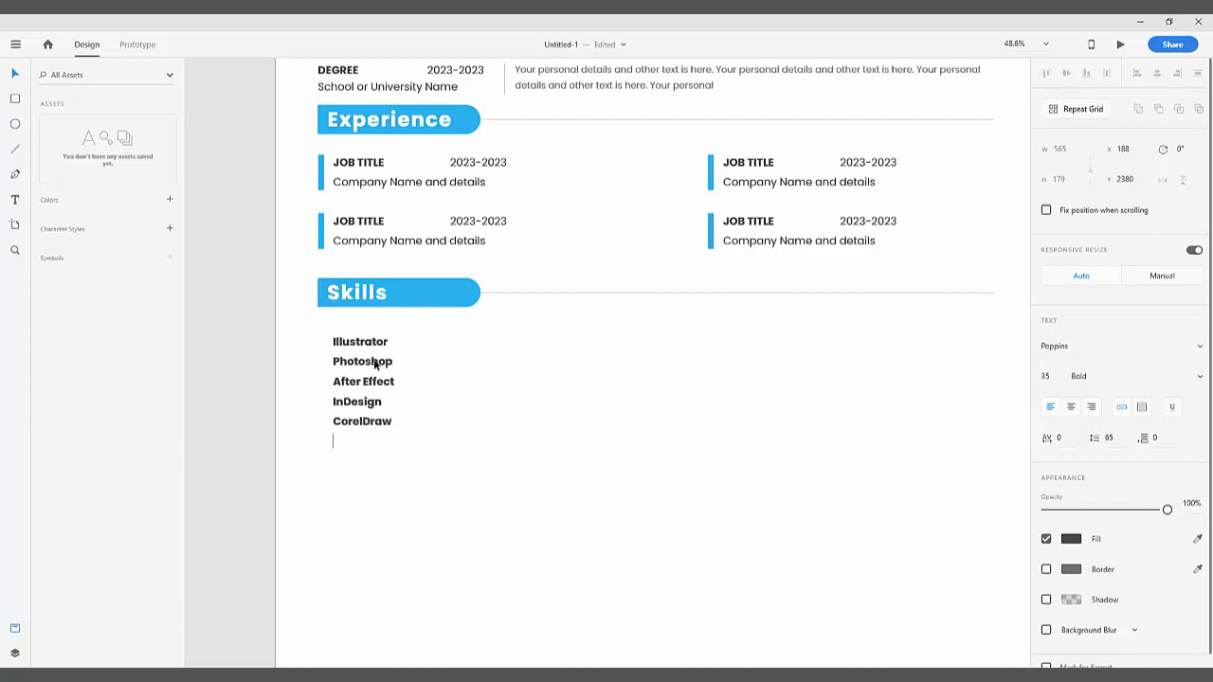
{"action": "type", "text": "Figma"}
{"action": "key", "text": "Return"}
{"action": "type", "text": "Ms Office"}
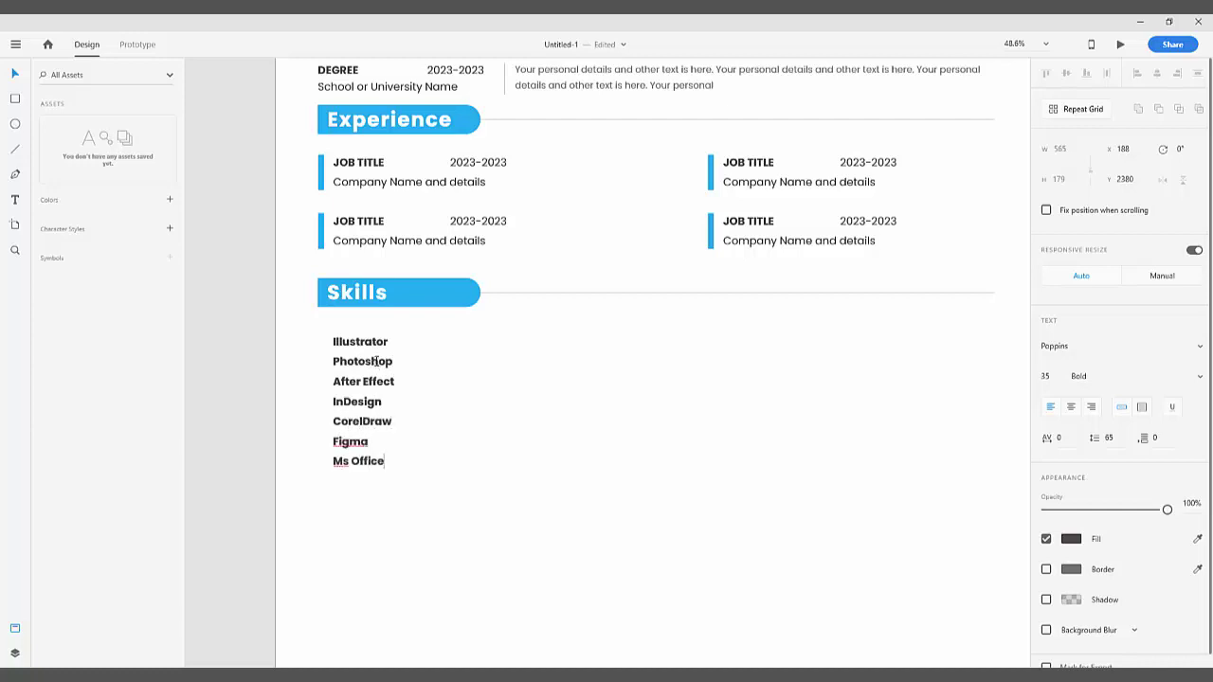
{"action": "left_click", "coordinate": [16, 74]}
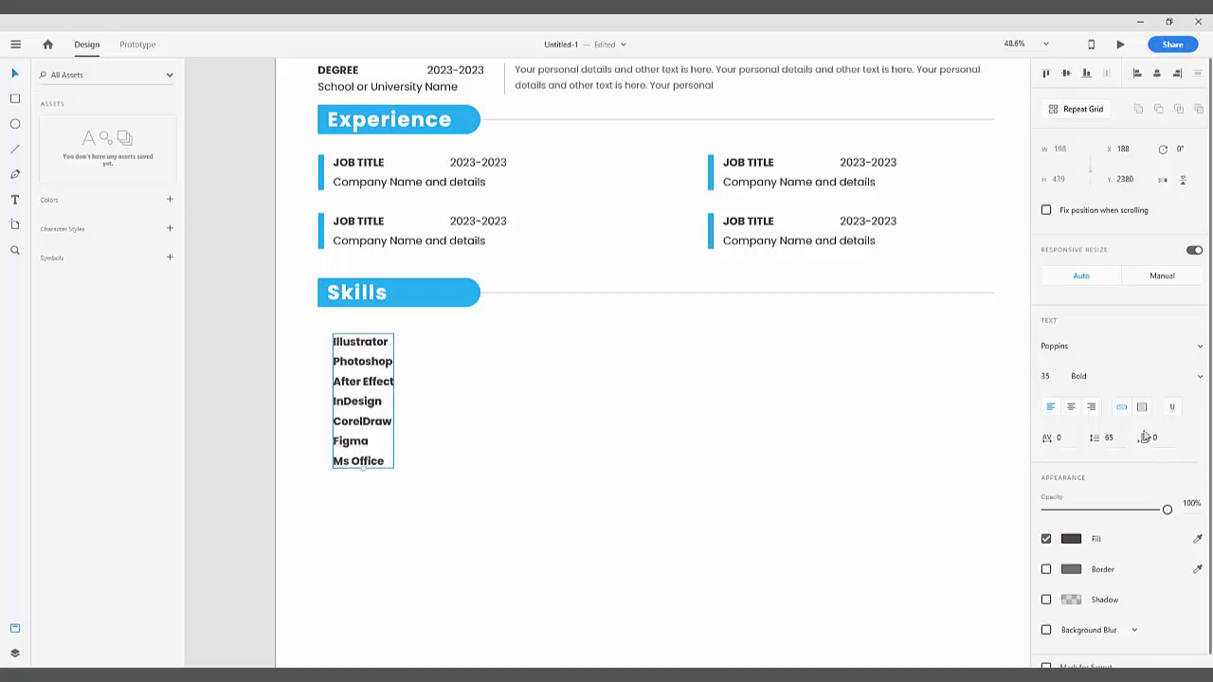
Step: Set the skills list's font weight to Regular and its line spacing to 100
{"action": "left_click", "coordinate": [1200, 380]}
{"action": "scroll", "coordinate": [1113, 379], "scroll_direction": "up", "scroll_amount": 3}
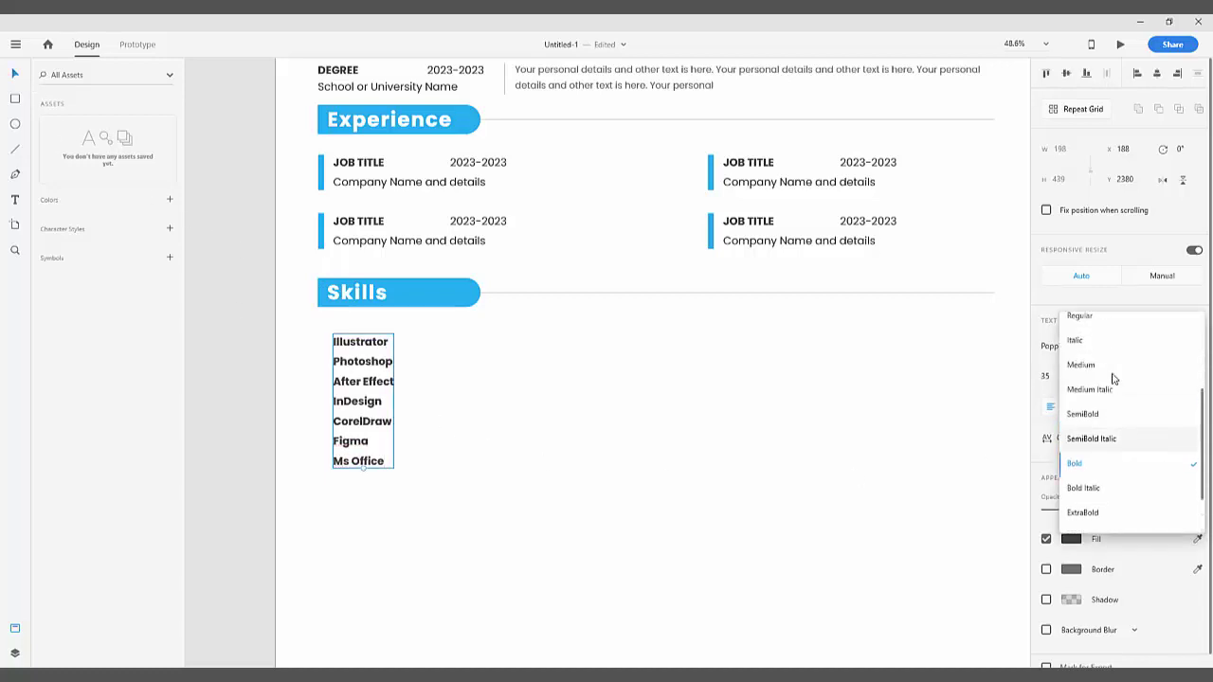
{"action": "left_click", "coordinate": [1092, 323]}
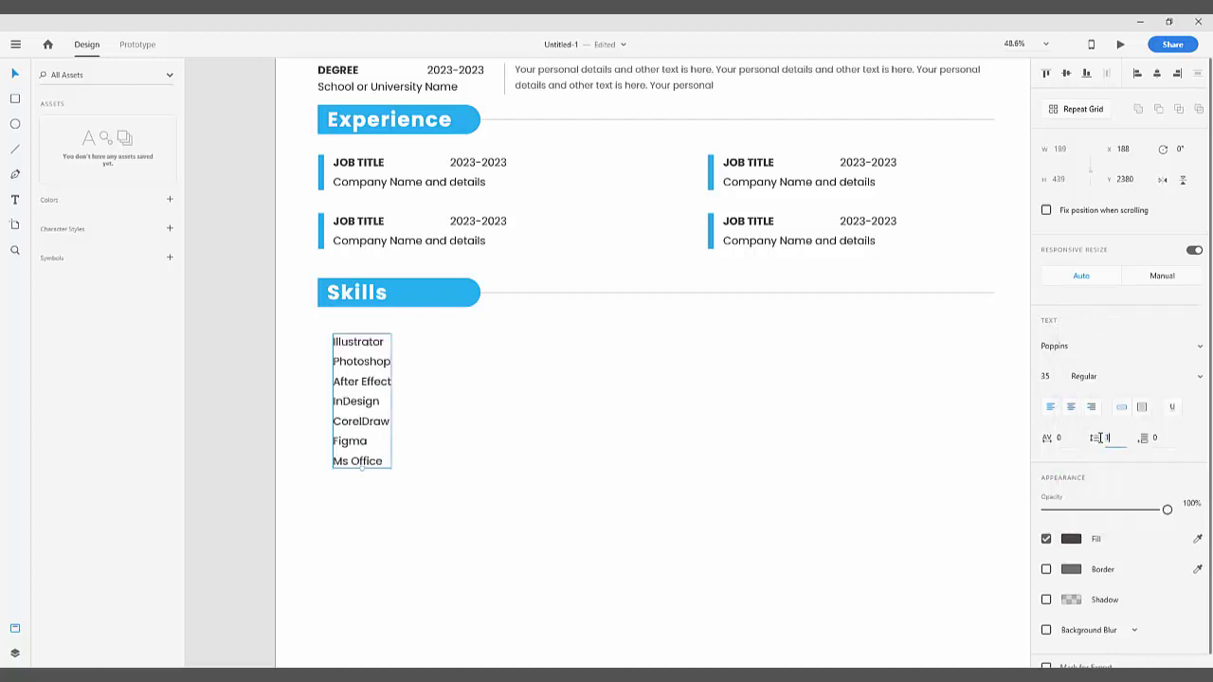
{"action": "key", "text": "Return"}
{"action": "left_click", "coordinate": [545, 491]}
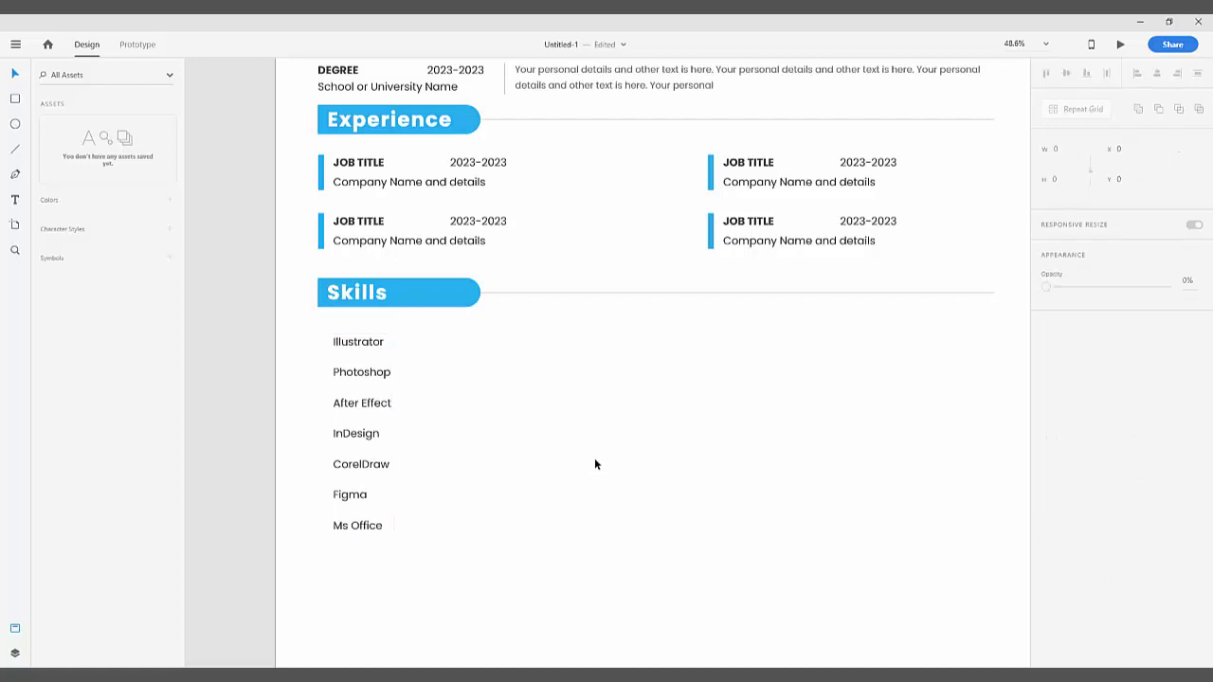
Step: Look over the CV layout from the header down to the Skills section
{"action": "scroll", "coordinate": [594, 460], "scroll_direction": "down", "scroll_amount": 2}
{"action": "scroll", "coordinate": [594, 459], "scroll_direction": "up", "scroll_amount": 2}
{"action": "scroll", "coordinate": [594, 464], "scroll_direction": "up", "scroll_amount": 5}
{"action": "scroll", "coordinate": [594, 465], "scroll_direction": "down", "scroll_amount": 1}
{"action": "scroll", "coordinate": [594, 464], "scroll_direction": "up", "scroll_amount": 7}
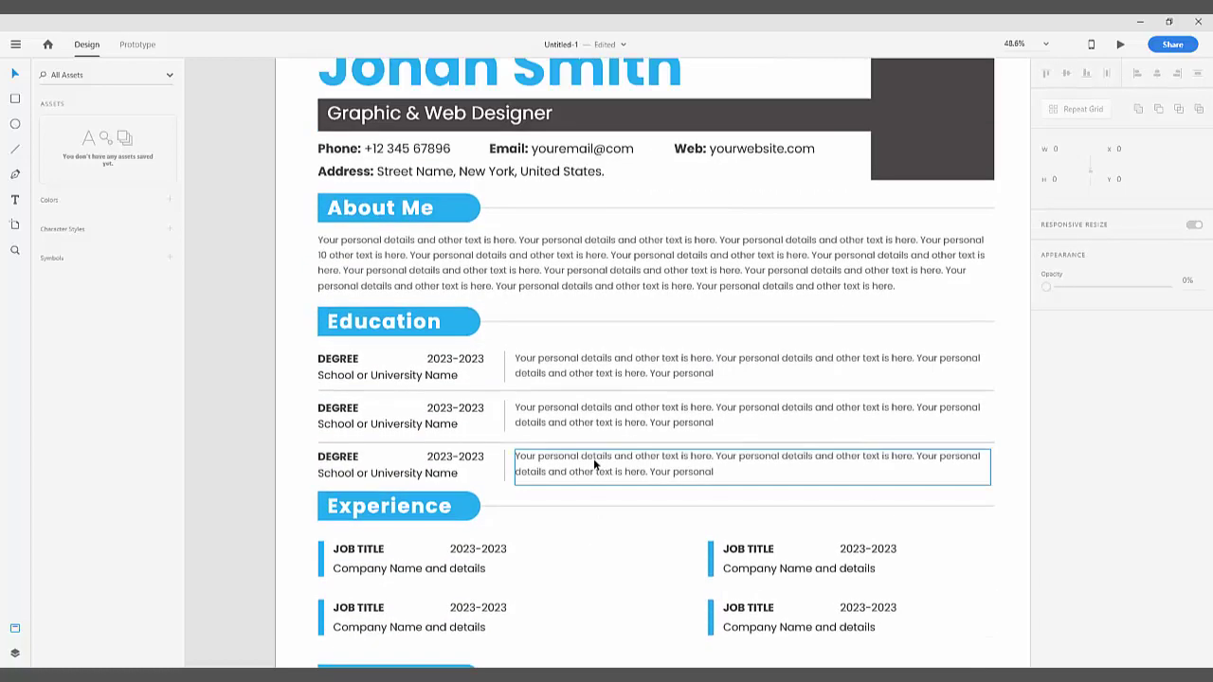
{"action": "scroll", "coordinate": [594, 464], "scroll_direction": "down", "scroll_amount": 1}
{"action": "scroll", "coordinate": [594, 464], "scroll_direction": "down", "scroll_amount": 10}
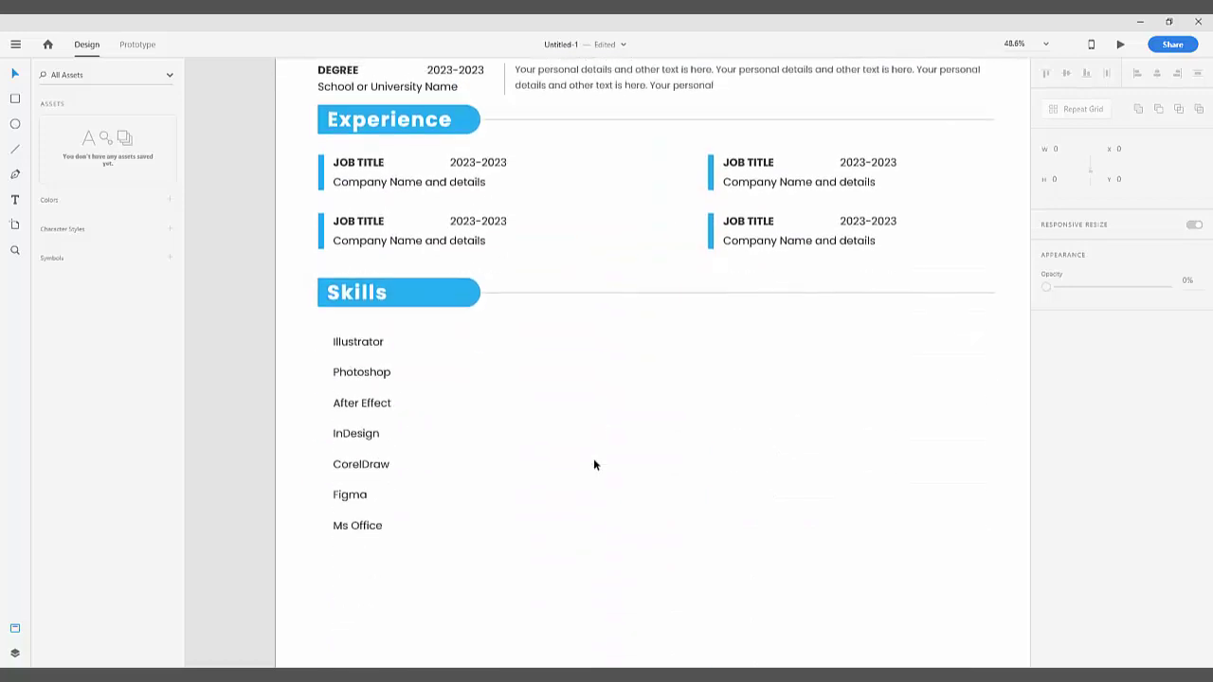
Step: Move the skills list horizontally to X 149 under the Skills heading
{"action": "left_click", "coordinate": [384, 291]}
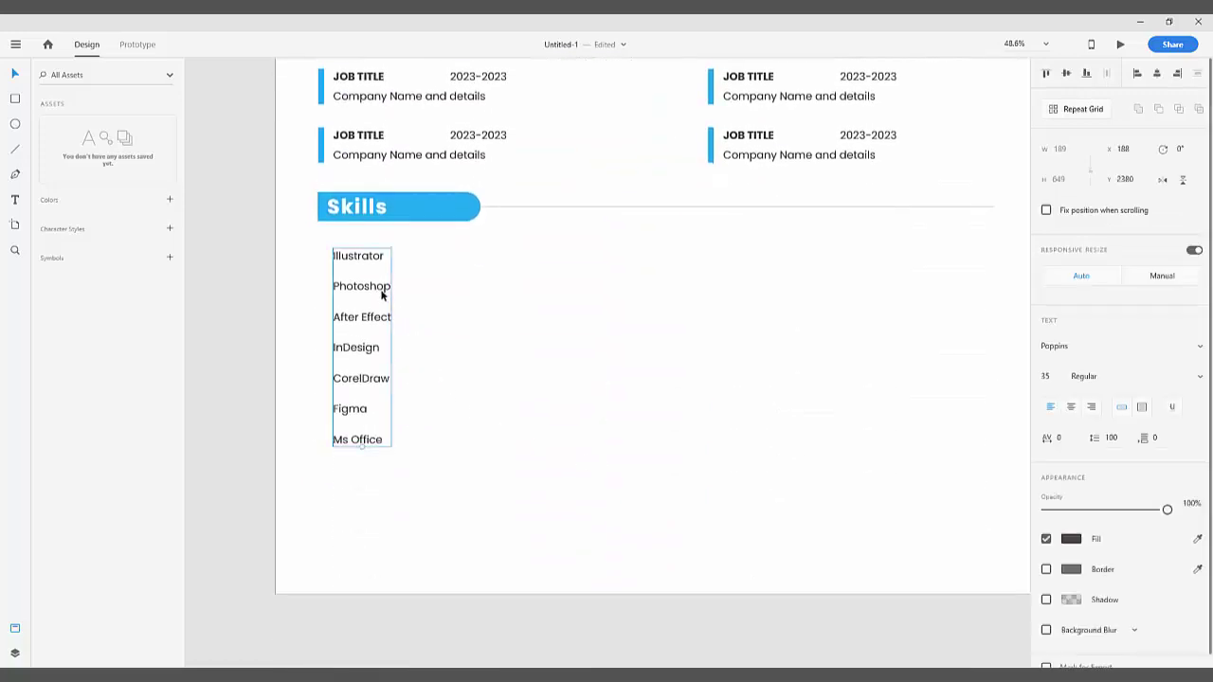
{"action": "left_click_drag", "start_coordinate": [377, 297], "coordinate": [366, 295]}
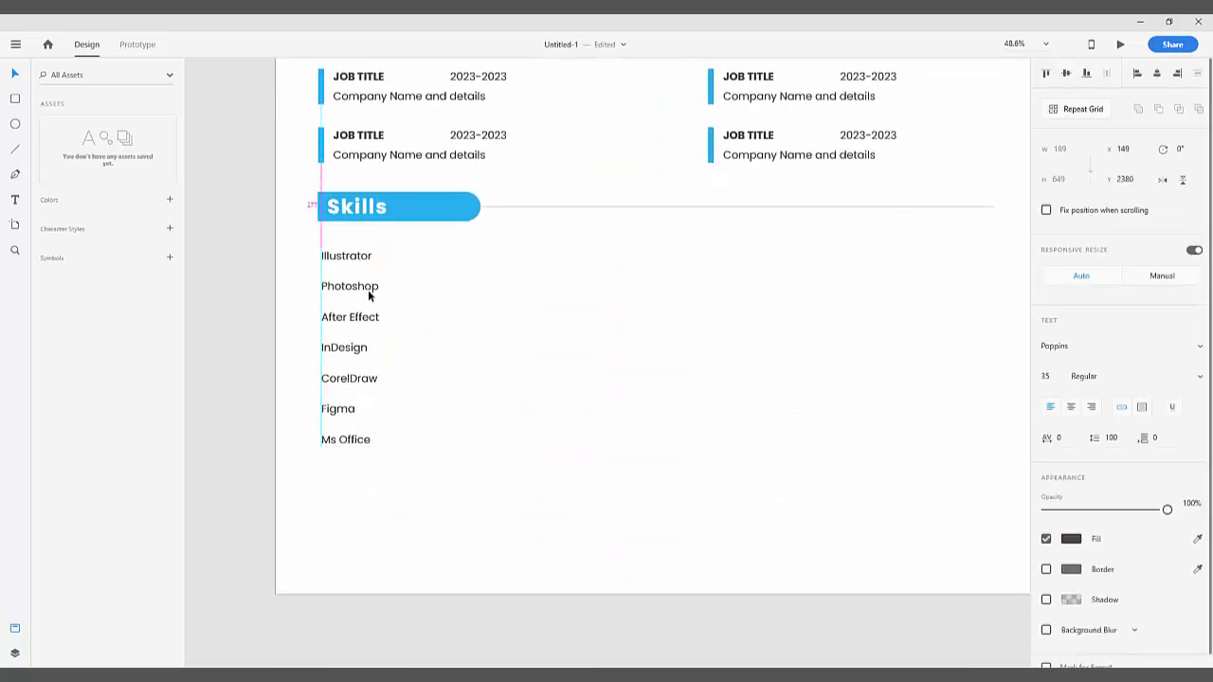
{"action": "left_click", "coordinate": [449, 368]}
Step: Draw a borderless bar, about 797 × 23, beside Illustrator at X 362, Y 2397, and fill it with #CFCFCF
{"action": "left_click", "coordinate": [14, 98]}
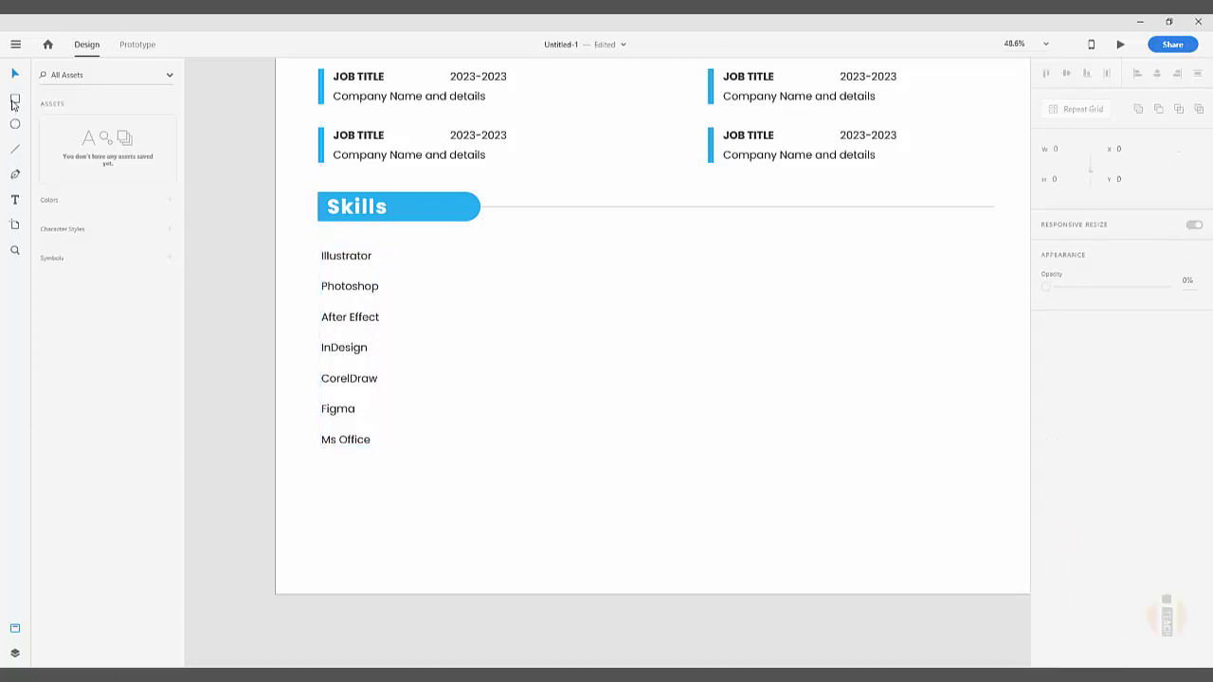
{"action": "mouse_move", "coordinate": [385, 254]}
{"action": "left_mouse_down"}
{"action": "mouse_move", "coordinate": [562, 268]}
{"action": "mouse_move", "coordinate": [650, 260]}
{"action": "mouse_move", "coordinate": [622, 259]}
{"action": "mouse_move", "coordinate": [633, 262]}
{"action": "left_mouse_up"}
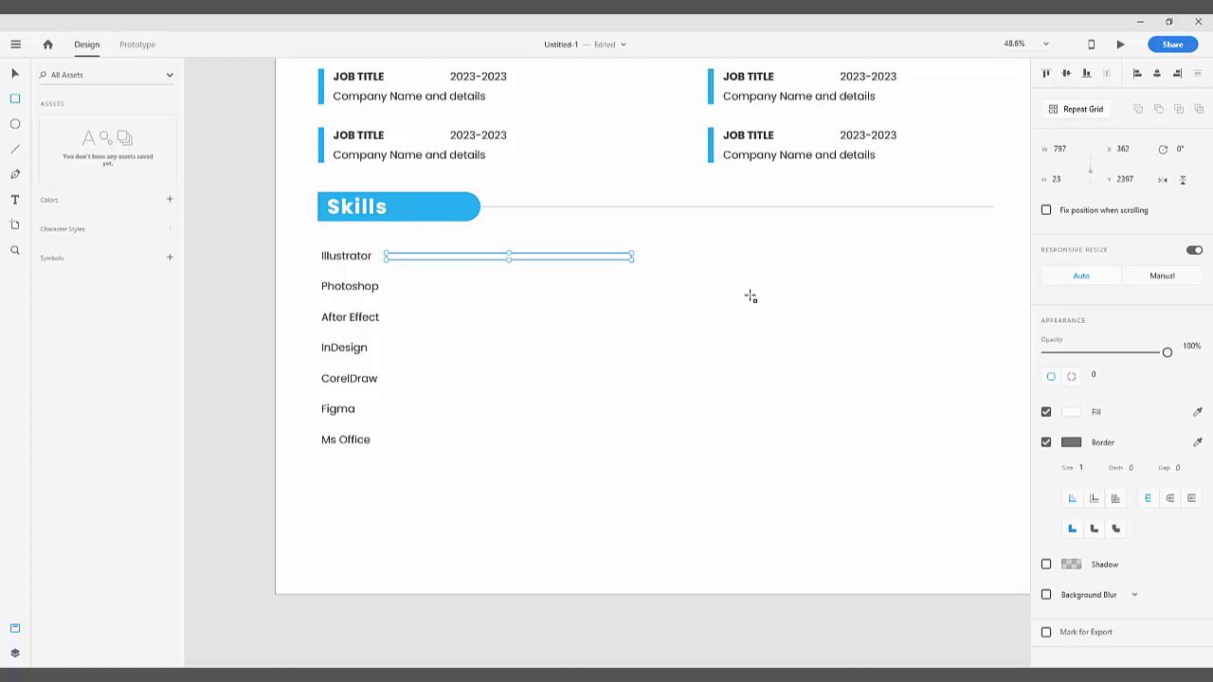
{"action": "left_click", "coordinate": [1046, 442]}
{"action": "left_click", "coordinate": [1070, 413]}
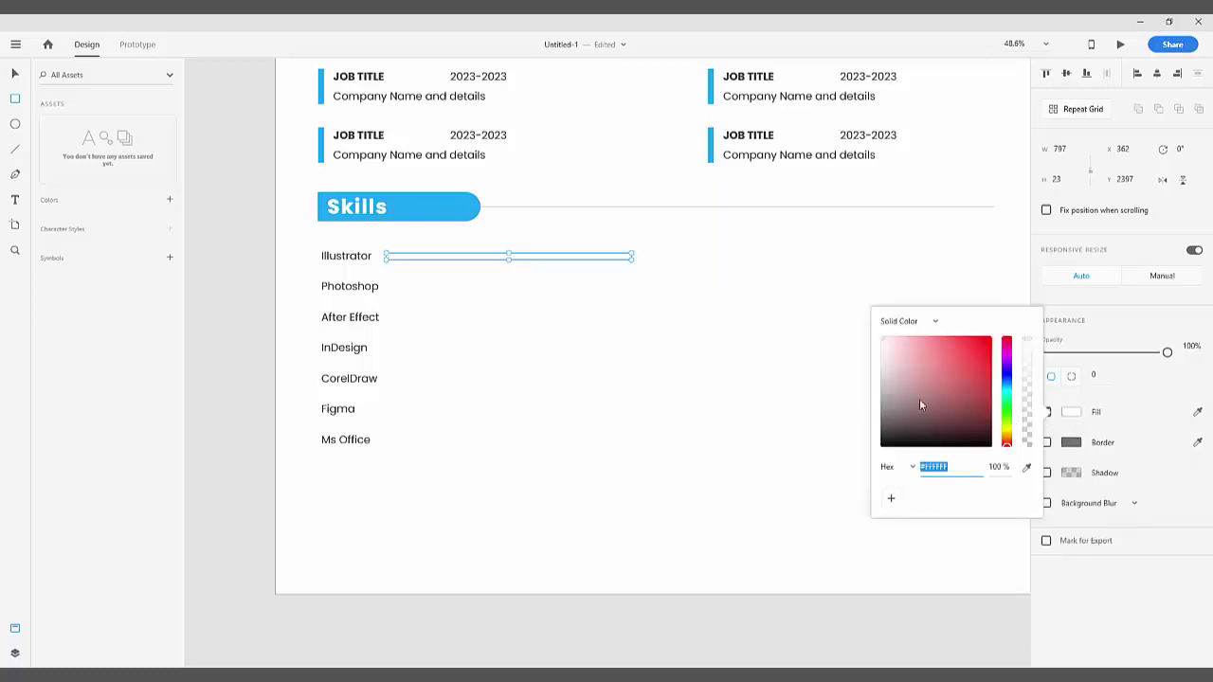
{"action": "mouse_move", "coordinate": [919, 405]}
{"action": "left_mouse_down"}
{"action": "mouse_move", "coordinate": [883, 380]}
{"action": "mouse_move", "coordinate": [880, 357]}
{"action": "left_mouse_up"}
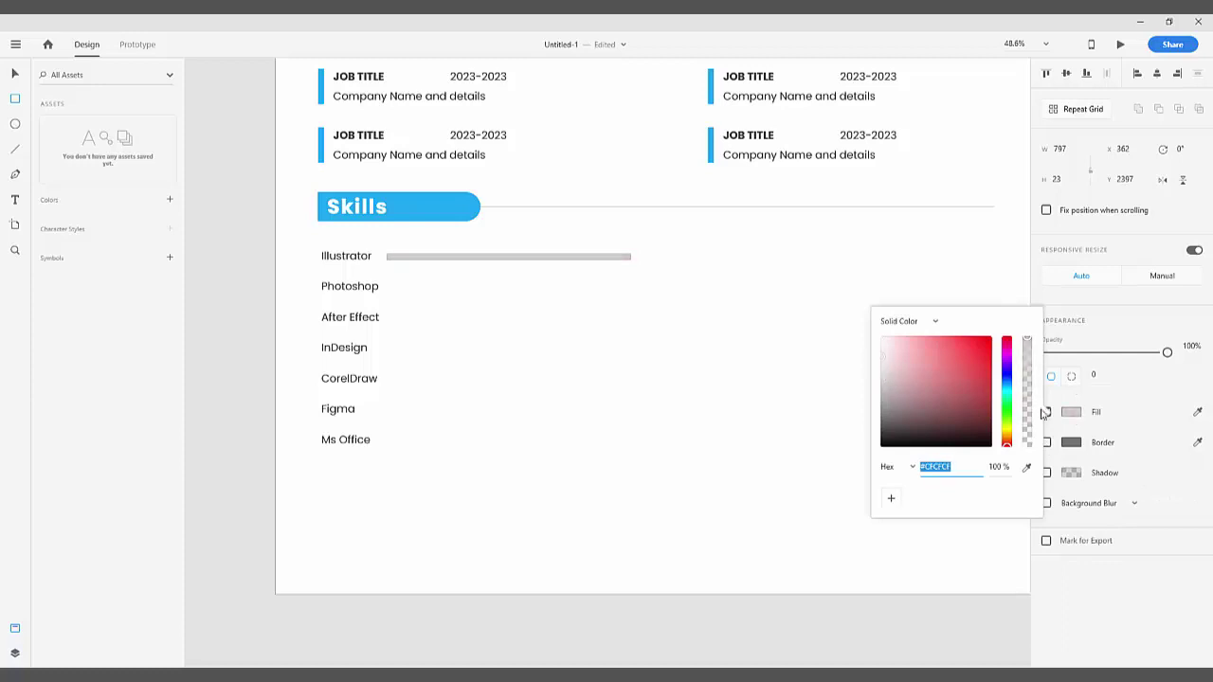
{"action": "left_click", "coordinate": [1115, 405]}
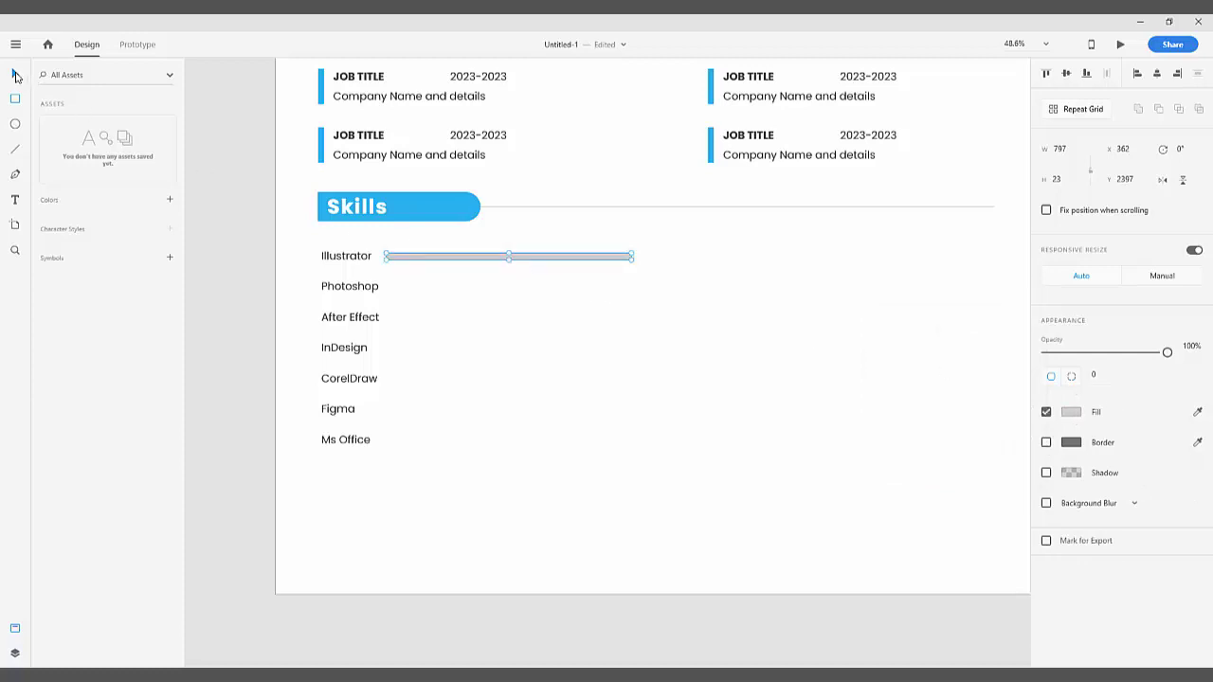
Step: Duplicate the grey bar beside Illustrator in place and set the copy's width to 500
{"action": "left_click", "coordinate": [524, 329]}
{"action": "left_click", "coordinate": [538, 254]}
{"action": "right_click", "coordinate": [538, 254]}
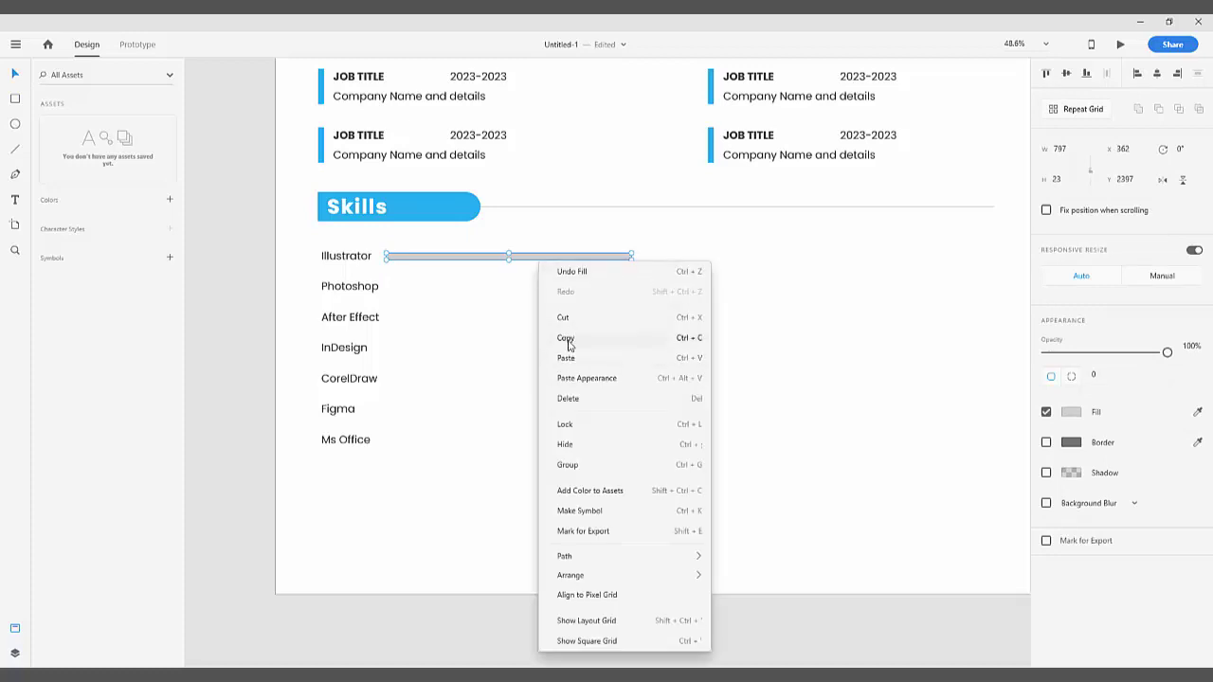
{"action": "left_click", "coordinate": [569, 338]}
{"action": "right_click", "coordinate": [560, 279]}
{"action": "left_click", "coordinate": [582, 341]}
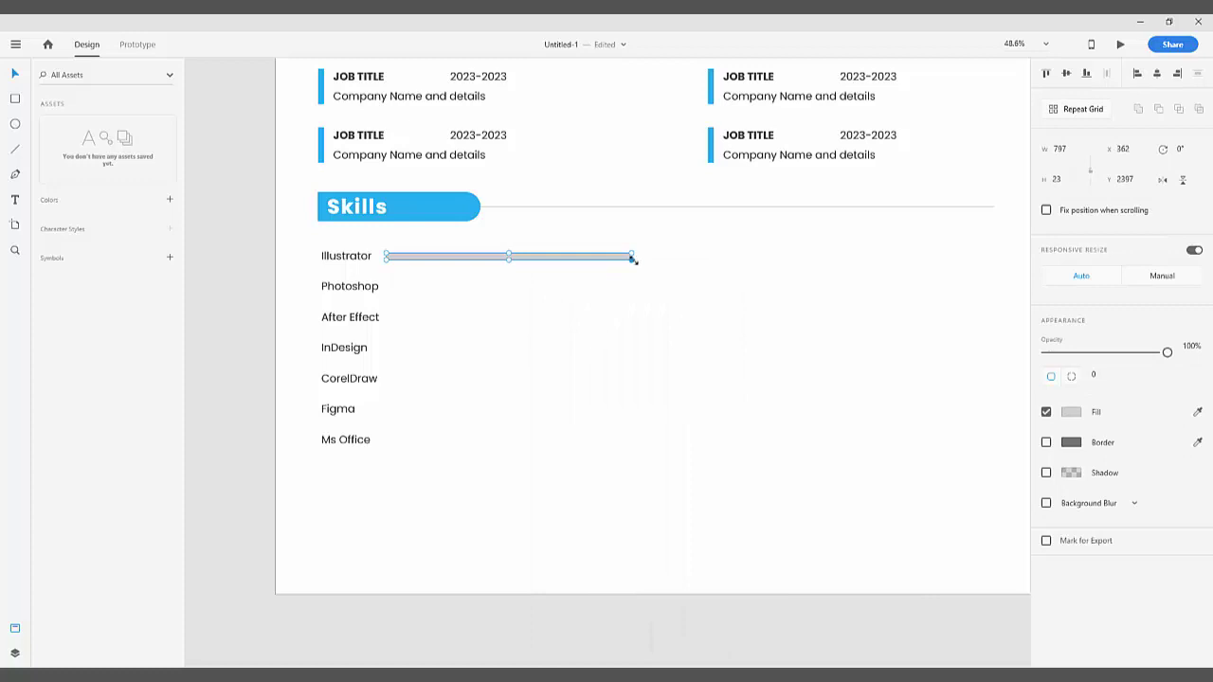
{"action": "left_click", "coordinate": [1071, 148]}
{"action": "type", "text": "500"}
{"action": "key", "text": "Return"}
Step: Fill the shorter Illustrator bar with the blue sampled from the Skills heading shape
{"action": "left_click", "coordinate": [1070, 411]}
{"action": "left_click", "coordinate": [1027, 467]}
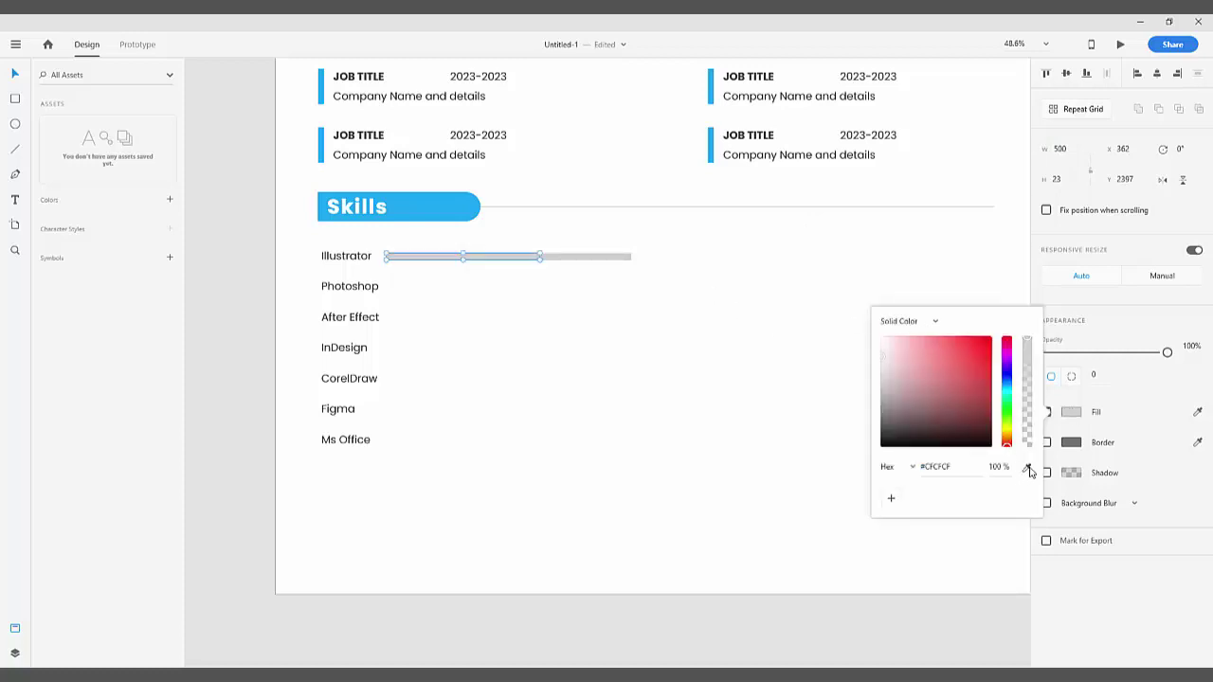
{"action": "left_click", "coordinate": [457, 206]}
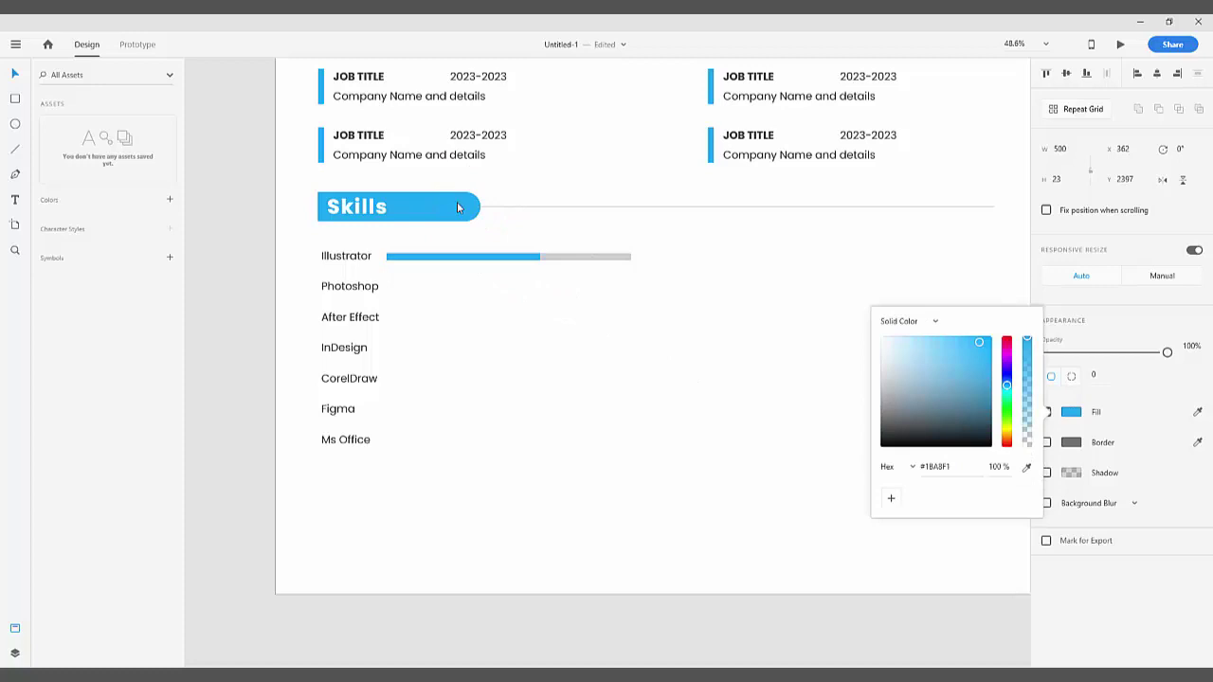
{"action": "left_click", "coordinate": [639, 302]}
{"action": "left_click", "coordinate": [285, 250]}
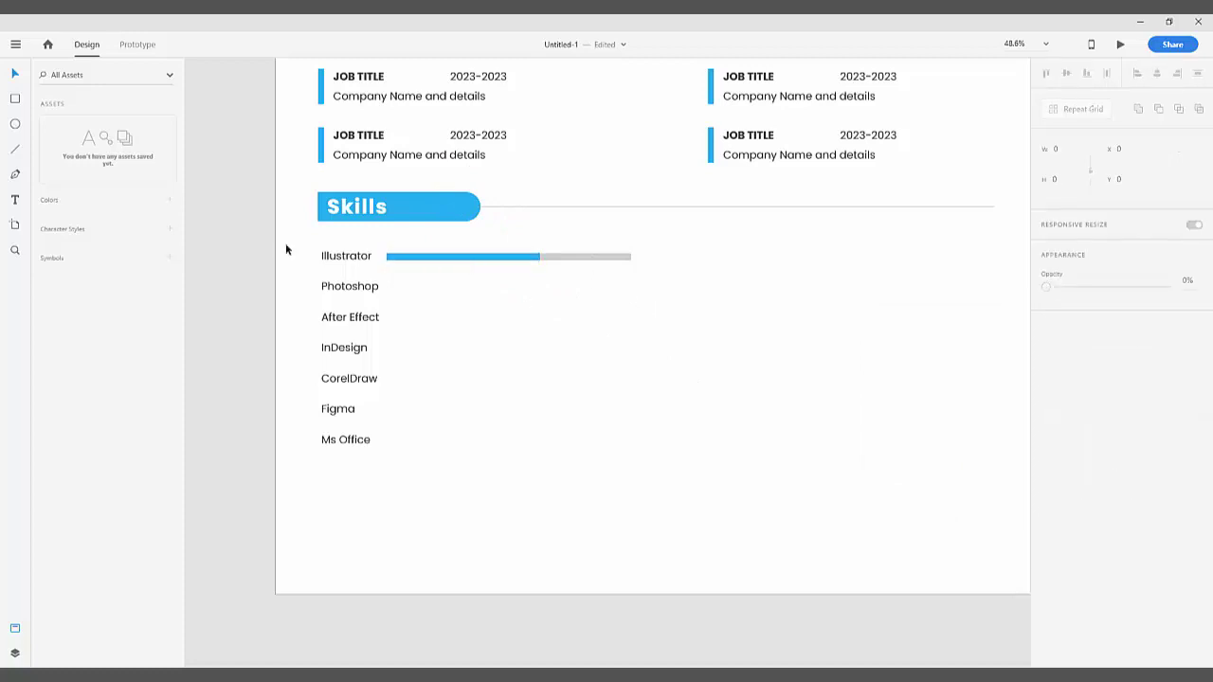
Step: Lengthen the blue Illustrator bar to about 685 and reduce the height of both the blue and grey bars to about 17.37
{"action": "left_click", "coordinate": [15, 250]}
{"action": "left_click_drag", "start_coordinate": [296, 241], "coordinate": [761, 478]}
{"action": "left_click", "coordinate": [19, 76]}
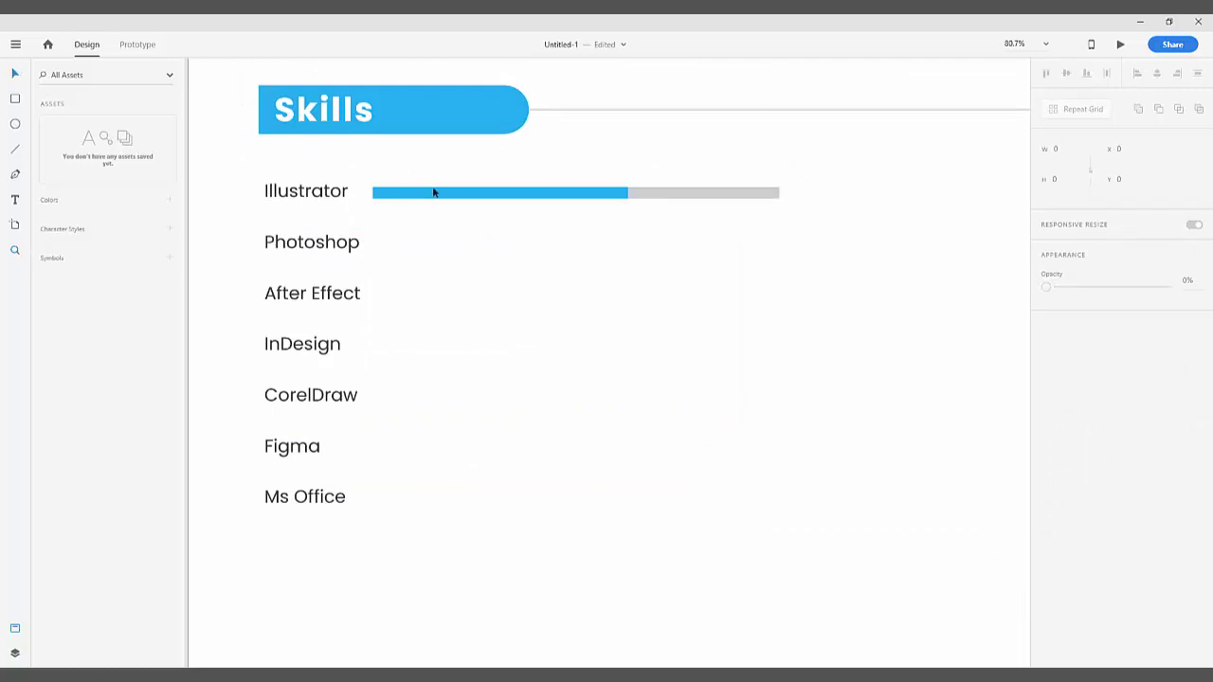
{"action": "left_click", "coordinate": [434, 192]}
{"action": "left_click_drag", "start_coordinate": [627, 192], "coordinate": [722, 194]}
{"action": "left_click", "coordinate": [737, 230]}
{"action": "left_click", "coordinate": [590, 197]}
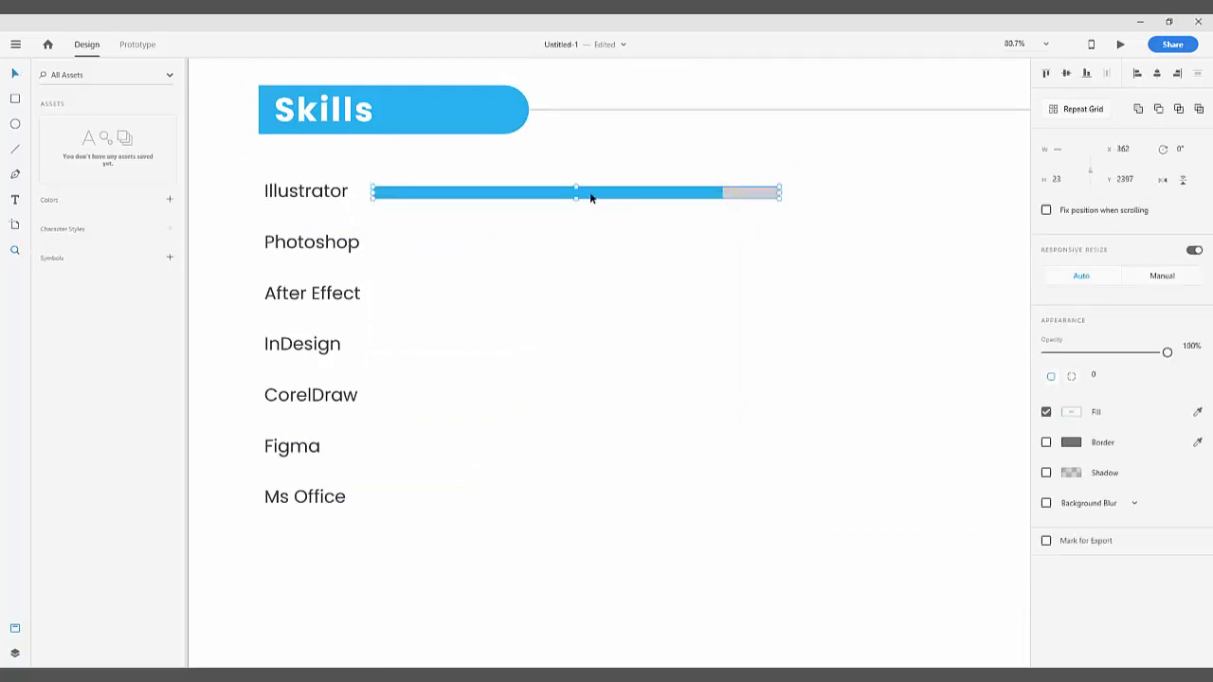
{"action": "left_click_drag", "start_coordinate": [576, 196], "coordinate": [579, 194]}
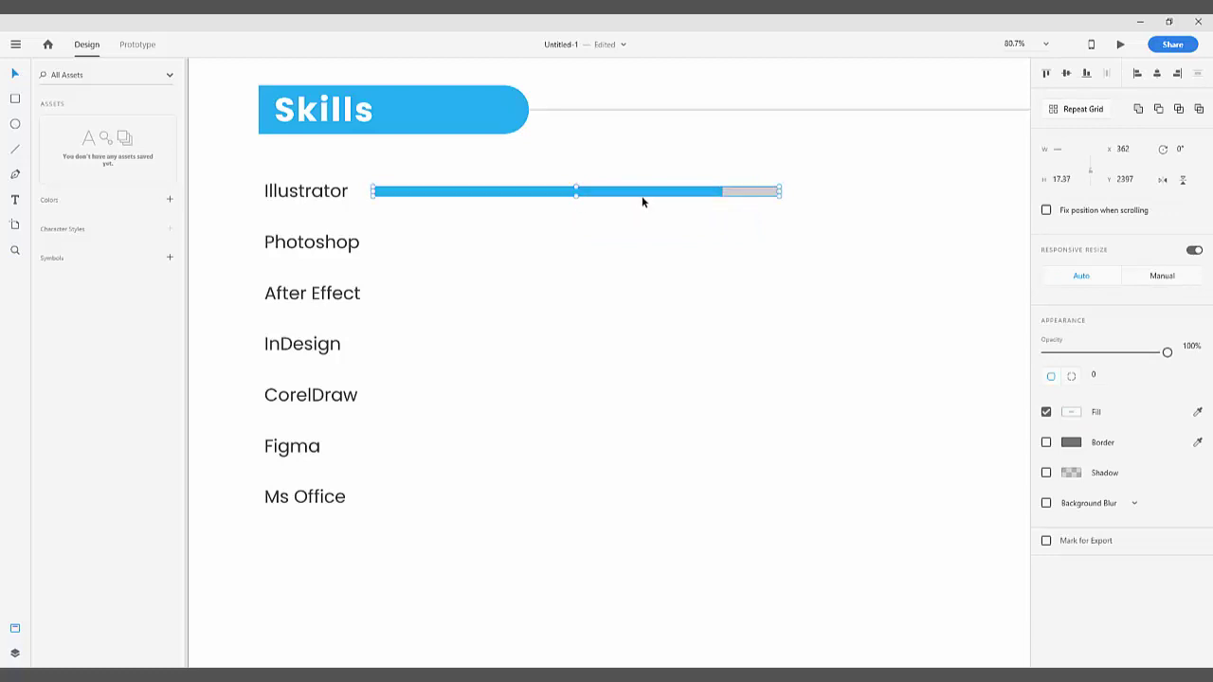
Step: Copy the blue and grey bar pair beside each remaining skill, from Photoshop down to Ms Office
{"action": "right_click", "coordinate": [636, 194]}
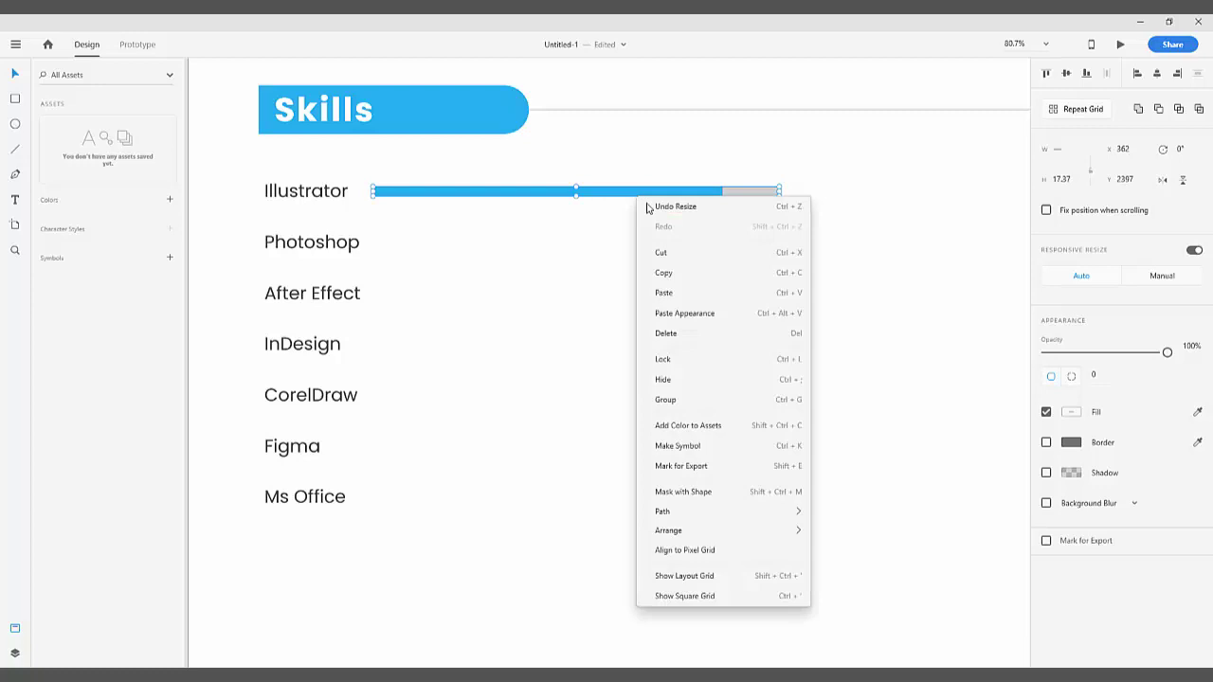
{"action": "left_click", "coordinate": [671, 274]}
{"action": "left_click", "coordinate": [628, 265]}
{"action": "right_click", "coordinate": [629, 269]}
{"action": "left_click", "coordinate": [655, 324]}
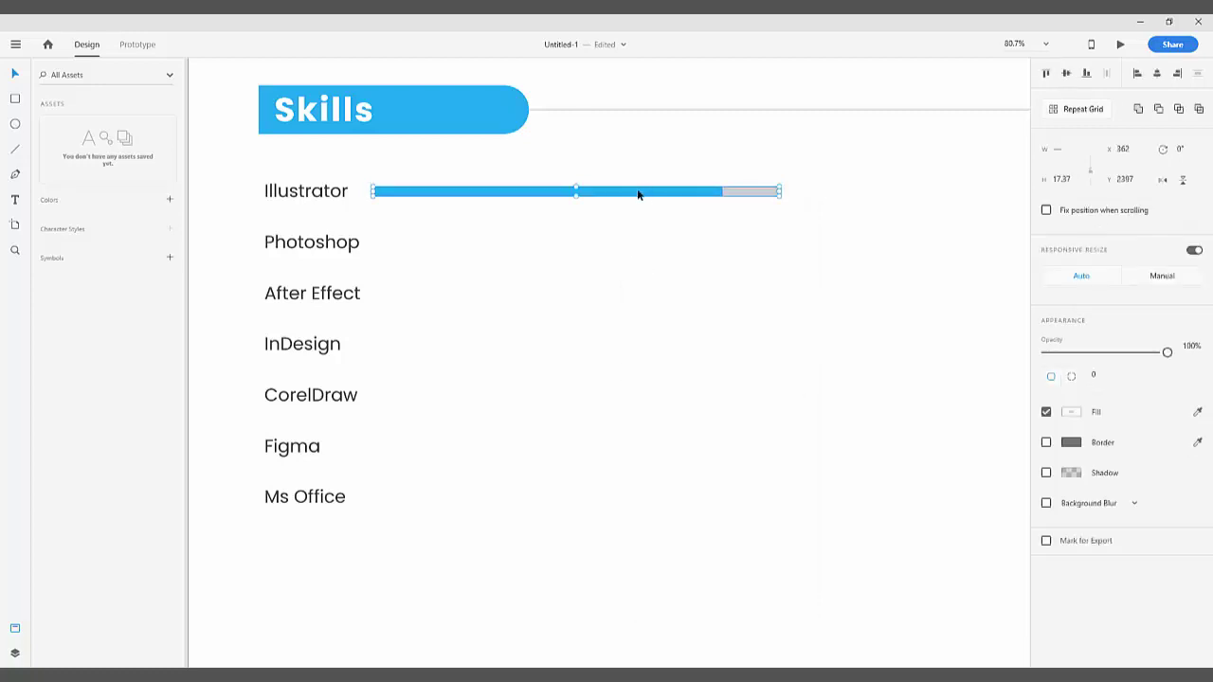
{"action": "left_click_drag", "start_coordinate": [639, 193], "coordinate": [658, 485]}
{"action": "double_click", "coordinate": [707, 446]}
{"action": "scroll", "coordinate": [274, 306], "scroll_direction": "up", "scroll_amount": 2}
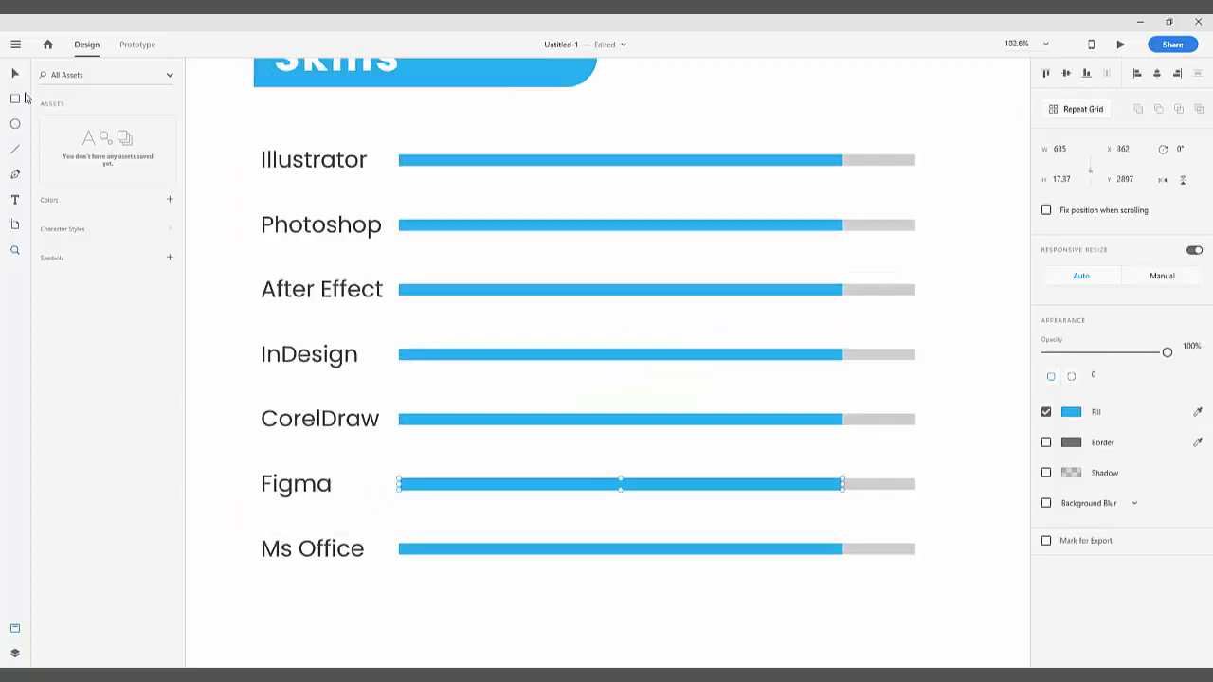
Step: Lengthen the blue bars for Photoshop and InDesign and shorten the After Effect one to show different skill levels
{"action": "left_click", "coordinate": [845, 224]}
{"action": "left_click_drag", "start_coordinate": [844, 225], "coordinate": [885, 225]}
{"action": "left_click", "coordinate": [835, 289]}
{"action": "left_click_drag", "start_coordinate": [842, 289], "coordinate": [732, 289]}
{"action": "left_click", "coordinate": [820, 354]}
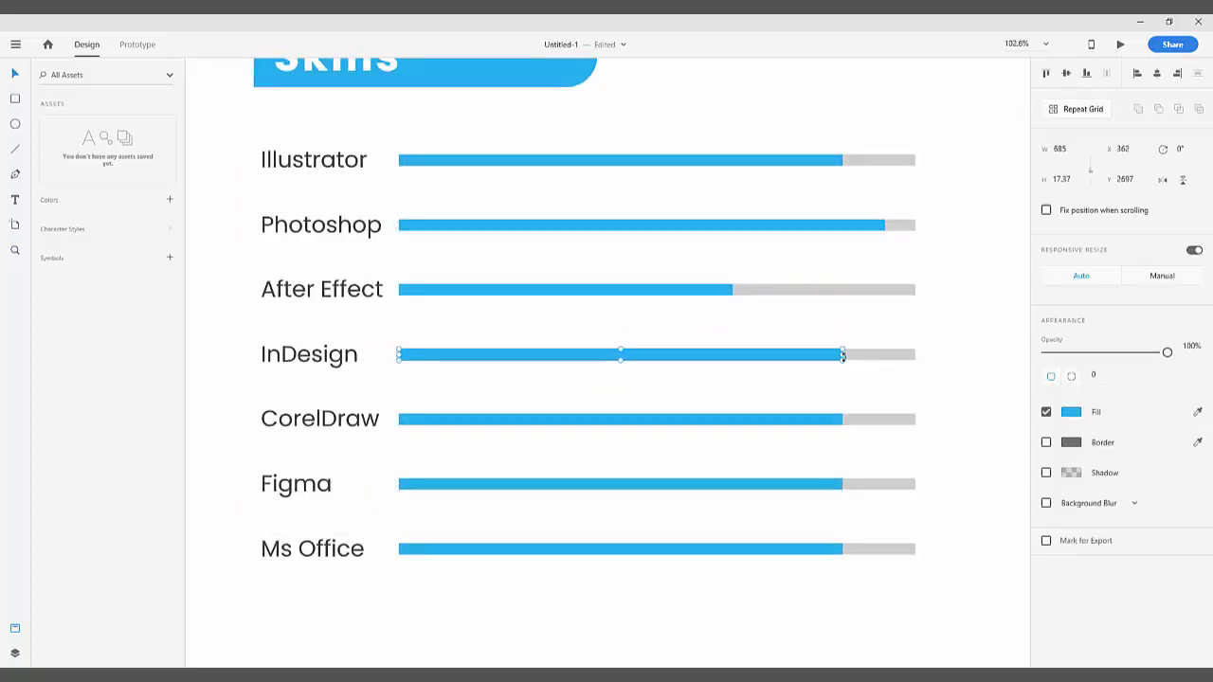
{"action": "left_click_drag", "start_coordinate": [842, 355], "coordinate": [873, 354]}
Step: Shorten the blue bars for CorelDraw and Figma, and slightly lengthen the one for Ms Office
{"action": "left_click", "coordinate": [840, 419]}
{"action": "left_click_drag", "start_coordinate": [842, 418], "coordinate": [793, 419]}
{"action": "left_click", "coordinate": [842, 484]}
{"action": "left_click_drag", "start_coordinate": [842, 484], "coordinate": [611, 484]}
{"action": "left_click", "coordinate": [839, 550]}
{"action": "mouse_move", "coordinate": [842, 549]}
{"action": "left_mouse_down"}
{"action": "mouse_move", "coordinate": [882, 548]}
{"action": "mouse_move", "coordinate": [862, 548]}
{"action": "left_mouse_up"}
{"action": "left_click", "coordinate": [903, 465]}
Step: Duplicate the Skills heading text and its blue shape along the same line, placing the copied shape at about X 1683
{"action": "key", "text": "ctrl+minus"}
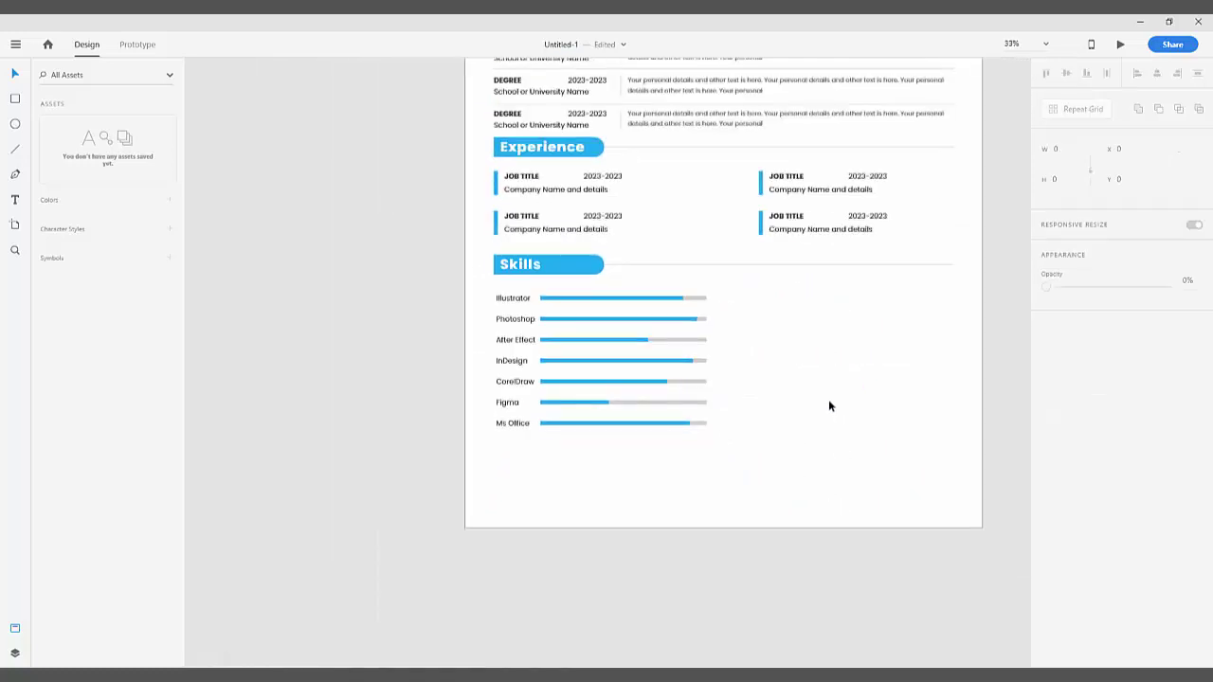
{"action": "left_click_drag", "start_coordinate": [828, 407], "coordinate": [718, 443]}
{"action": "left_click", "coordinate": [424, 330]}
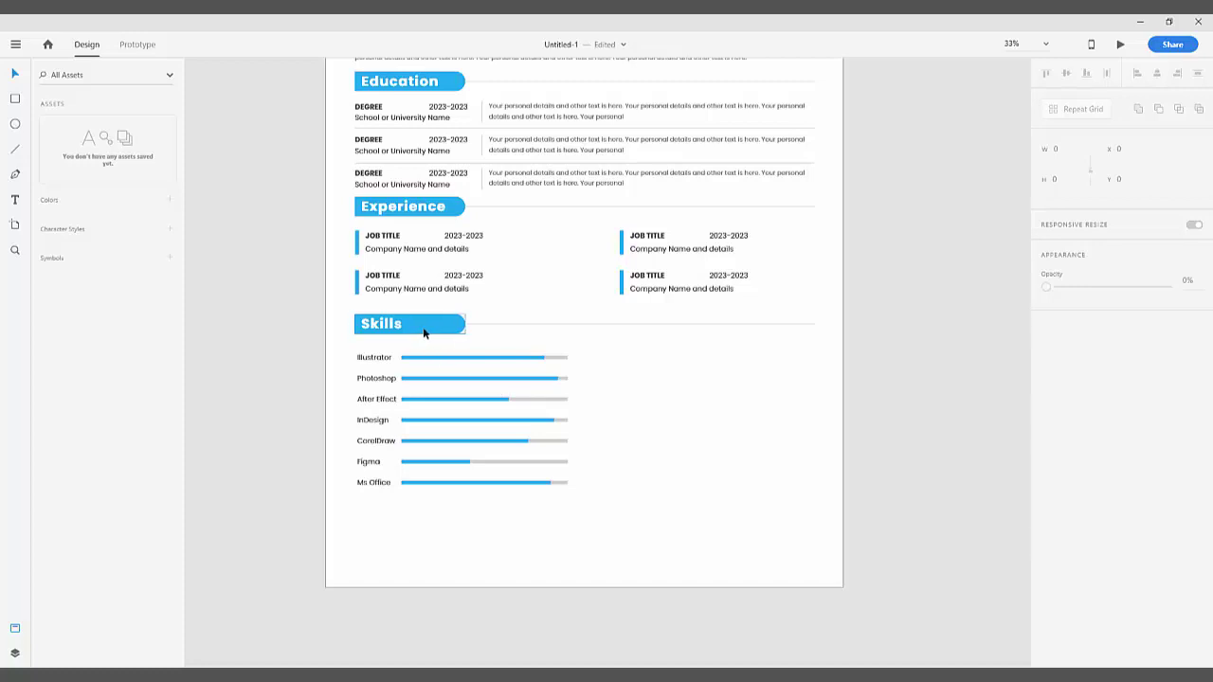
{"action": "double_click", "coordinate": [397, 329]}
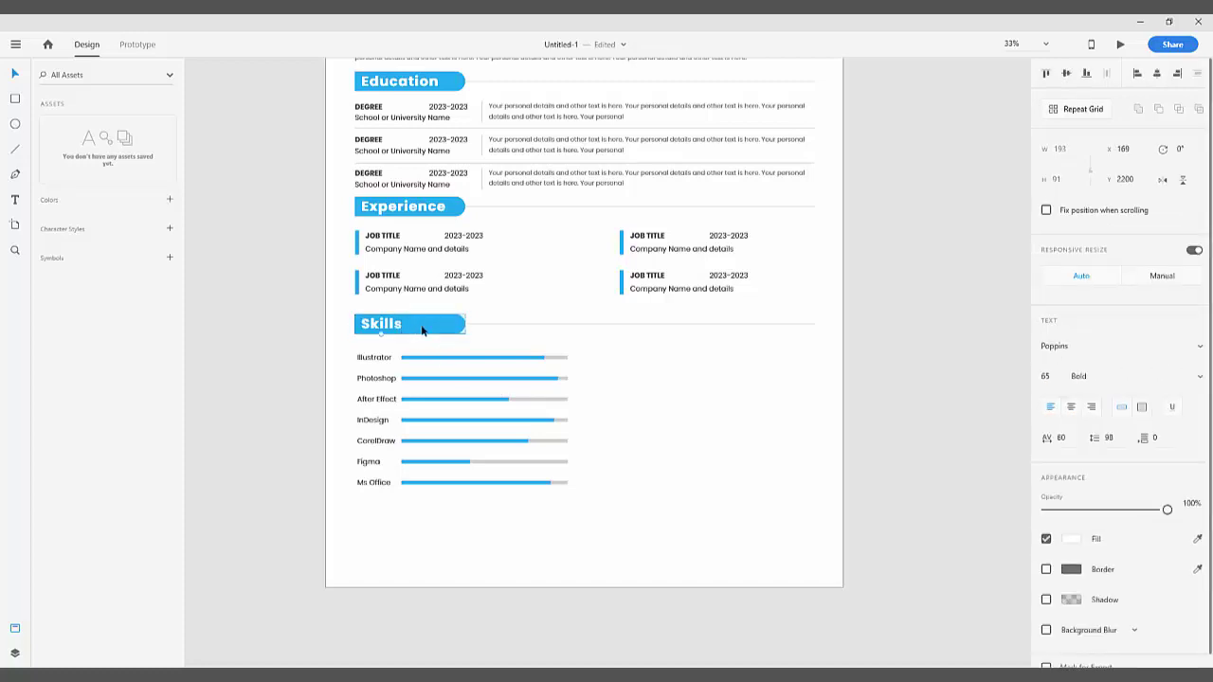
{"action": "left_click_drag", "start_coordinate": [422, 329], "coordinate": [741, 351]}
Step: Set the copied heading shape's corner radii to 50 on its two left corners and 0 on its two right corners
{"action": "left_click", "coordinate": [1130, 375]}
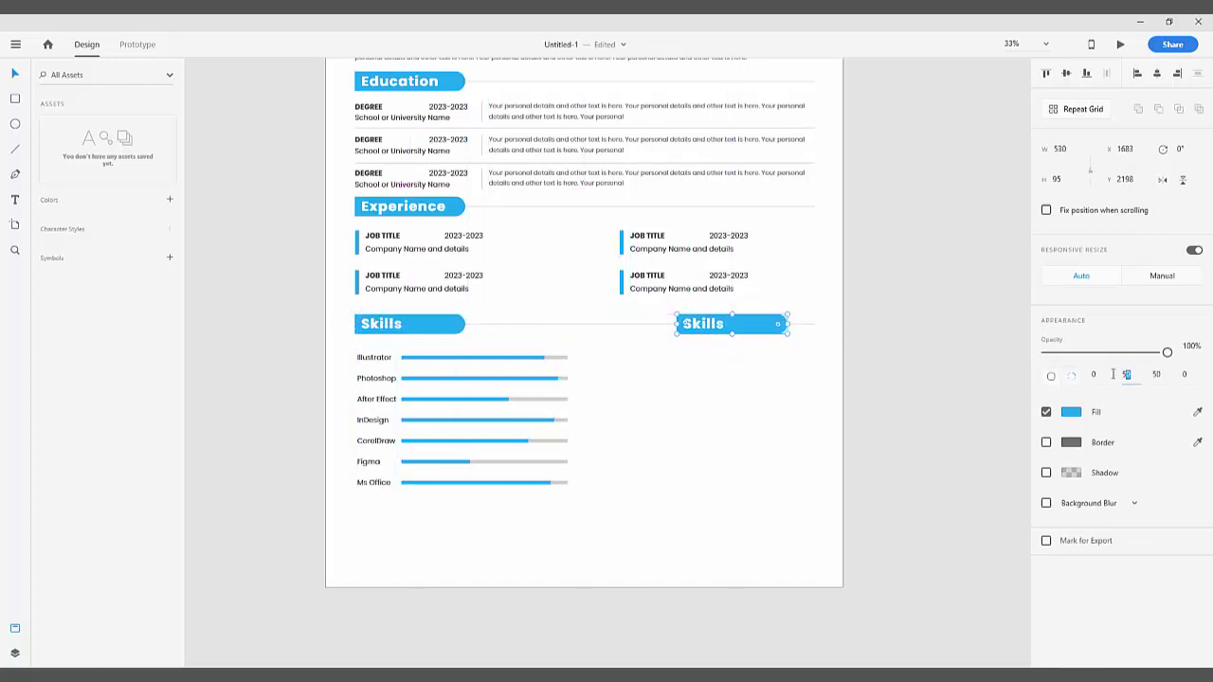
{"action": "type", "text": "0"}
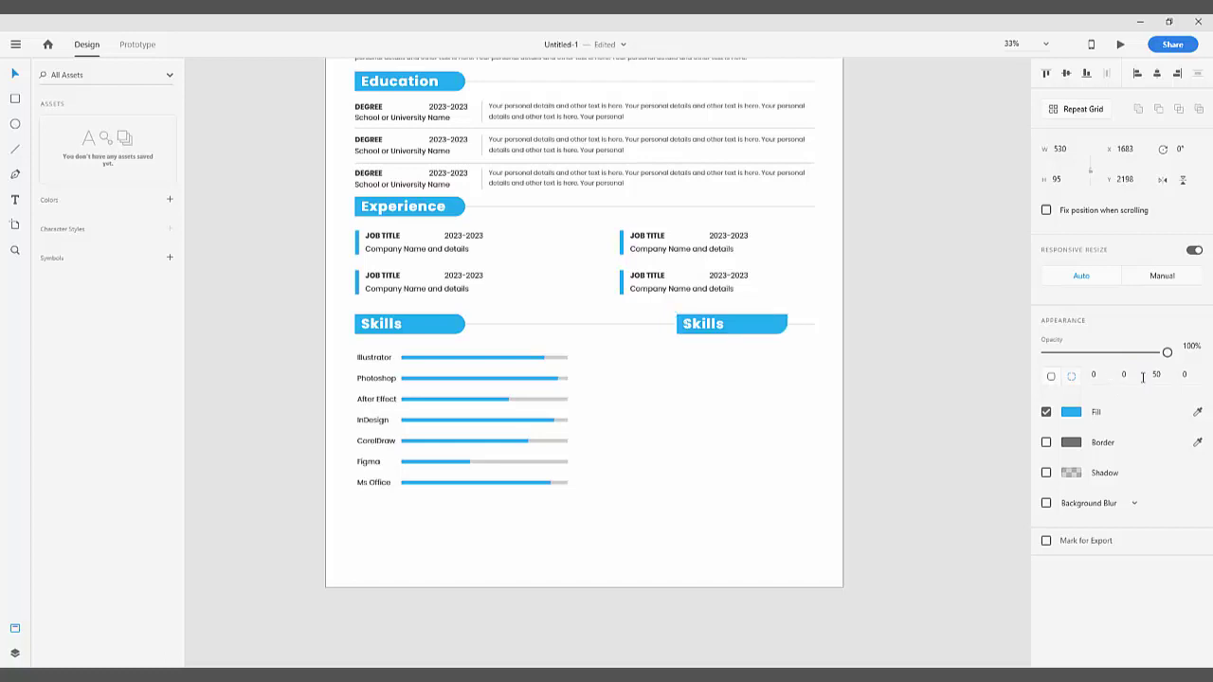
{"action": "left_click", "coordinate": [1165, 376]}
{"action": "type", "text": "0"}
{"action": "left_click", "coordinate": [1080, 379]}
{"action": "left_click", "coordinate": [1085, 374]}
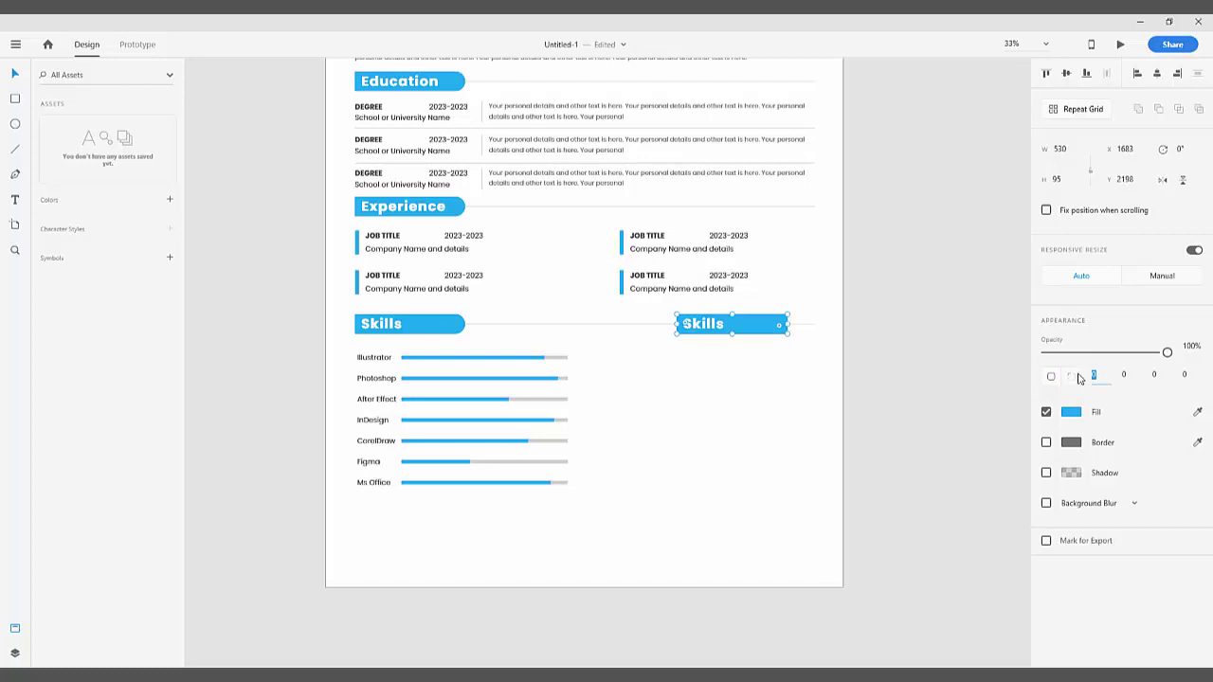
{"action": "type", "text": "50"}
{"action": "left_click", "coordinate": [1184, 375]}
{"action": "key", "text": "Return"}
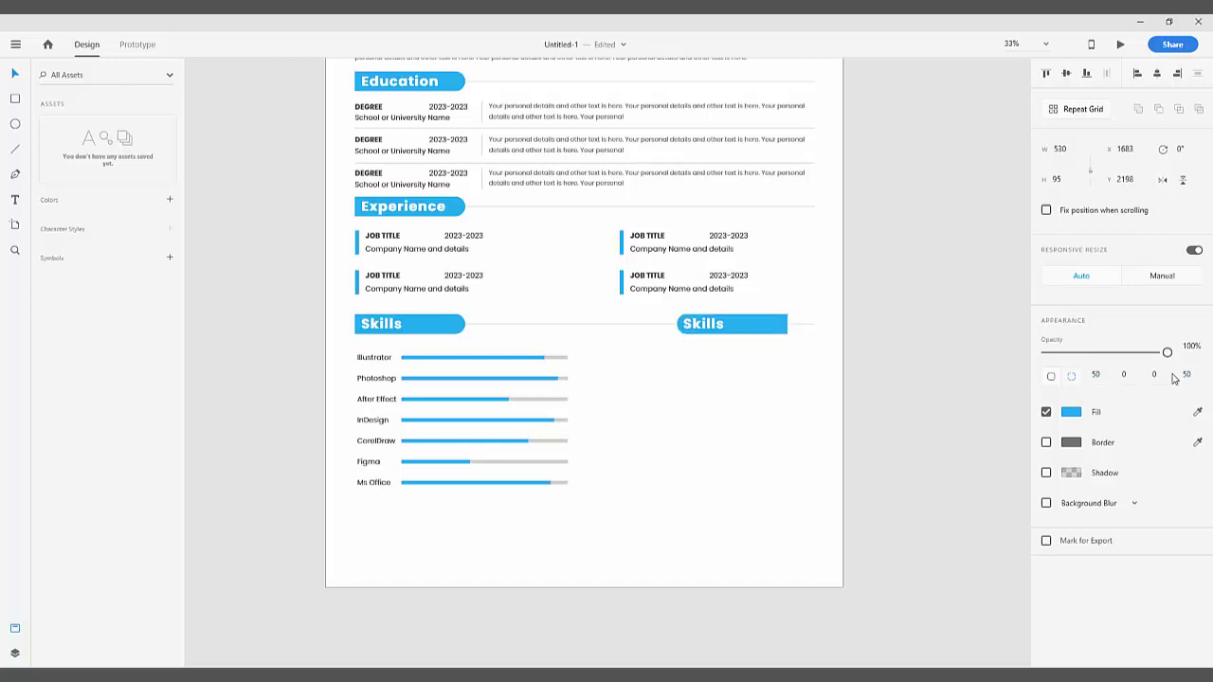
{"action": "left_click", "coordinate": [761, 428]}
Step: Move the copied heading shape to X 1813 and its text to X 1899, and change the text to Languages
{"action": "left_click_drag", "start_coordinate": [775, 330], "coordinate": [802, 333]}
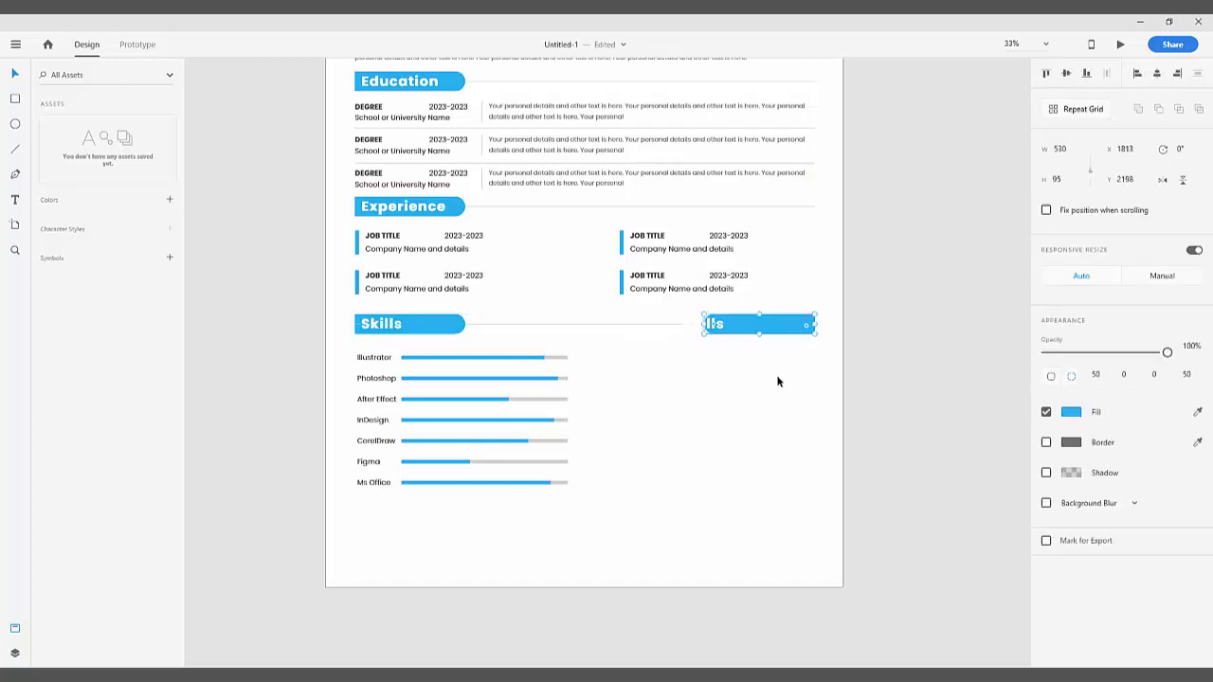
{"action": "double_click", "coordinate": [720, 326]}
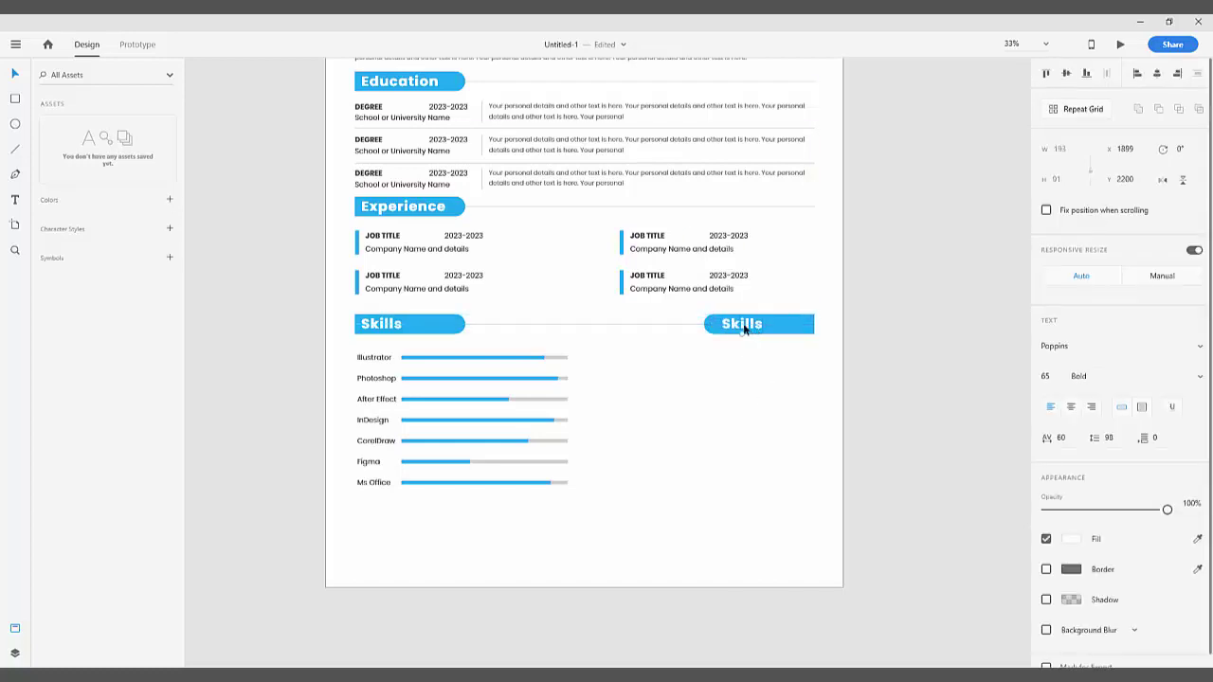
{"action": "left_click", "coordinate": [744, 325]}
{"action": "type", "text": "Languages"}
{"action": "left_click", "coordinate": [759, 375]}
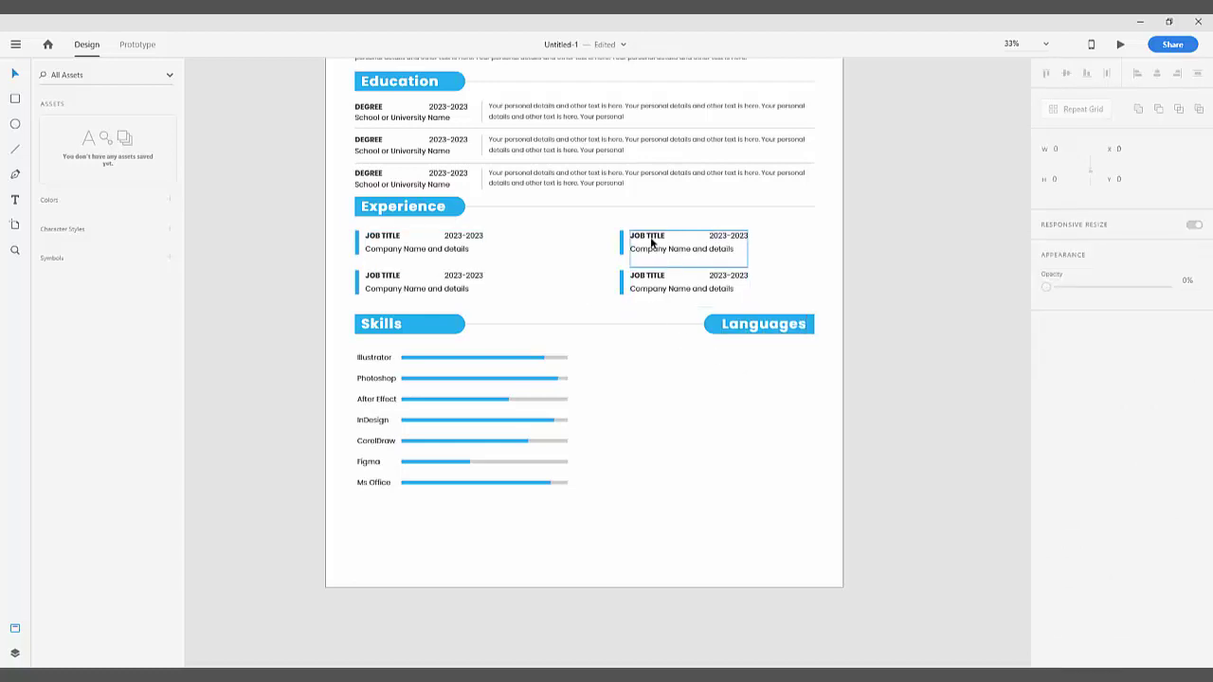
Step: Duplicate an Experience entry below the Languages heading and replace its text with the lines English, Spanish and Other 1
{"action": "left_click_drag", "start_coordinate": [651, 244], "coordinate": [711, 364]}
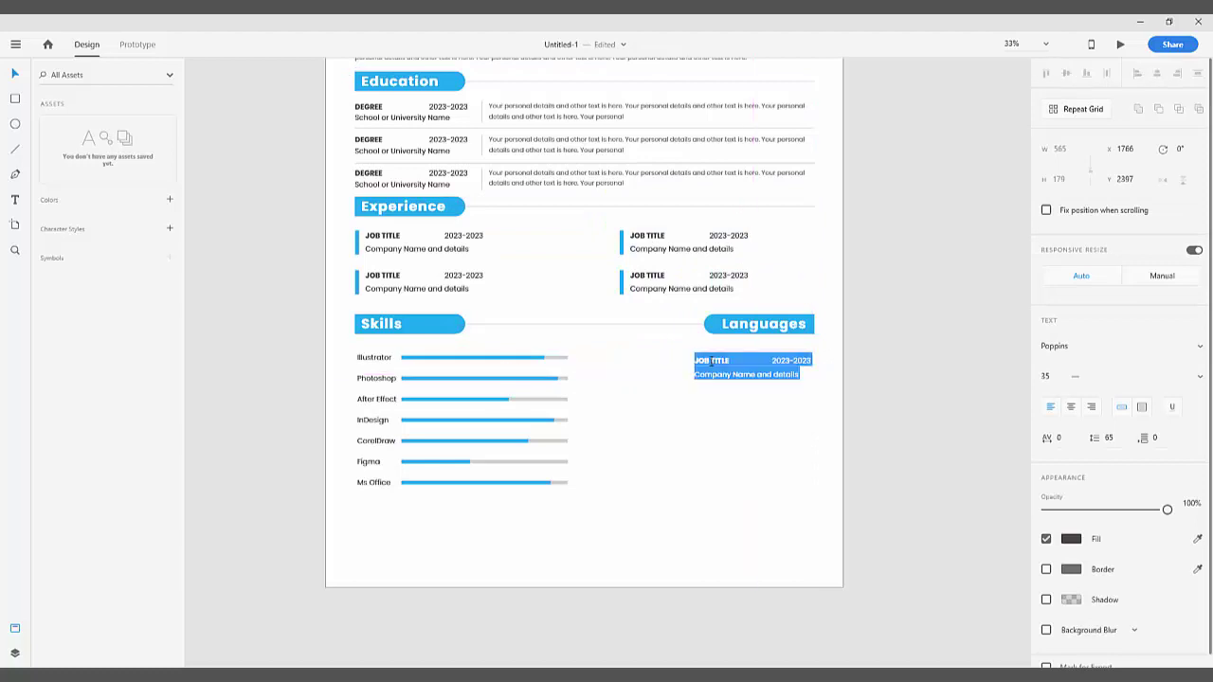
{"action": "key", "text": "BackSpace"}
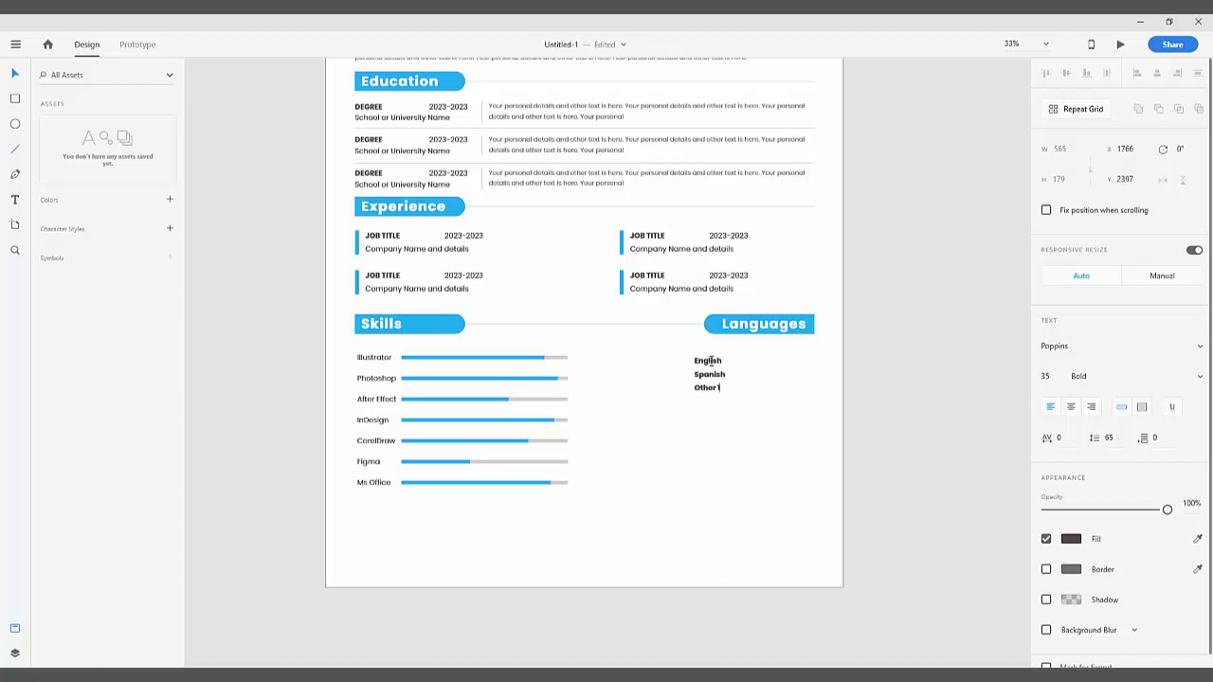
{"action": "left_click", "coordinate": [709, 361]}
Step: Set the language list to Regular weight with line spacing 100 and move it under the far end of the Languages heading
{"action": "left_click", "coordinate": [1197, 379]}
{"action": "scroll", "coordinate": [1102, 422], "scroll_direction": "up", "scroll_amount": 2}
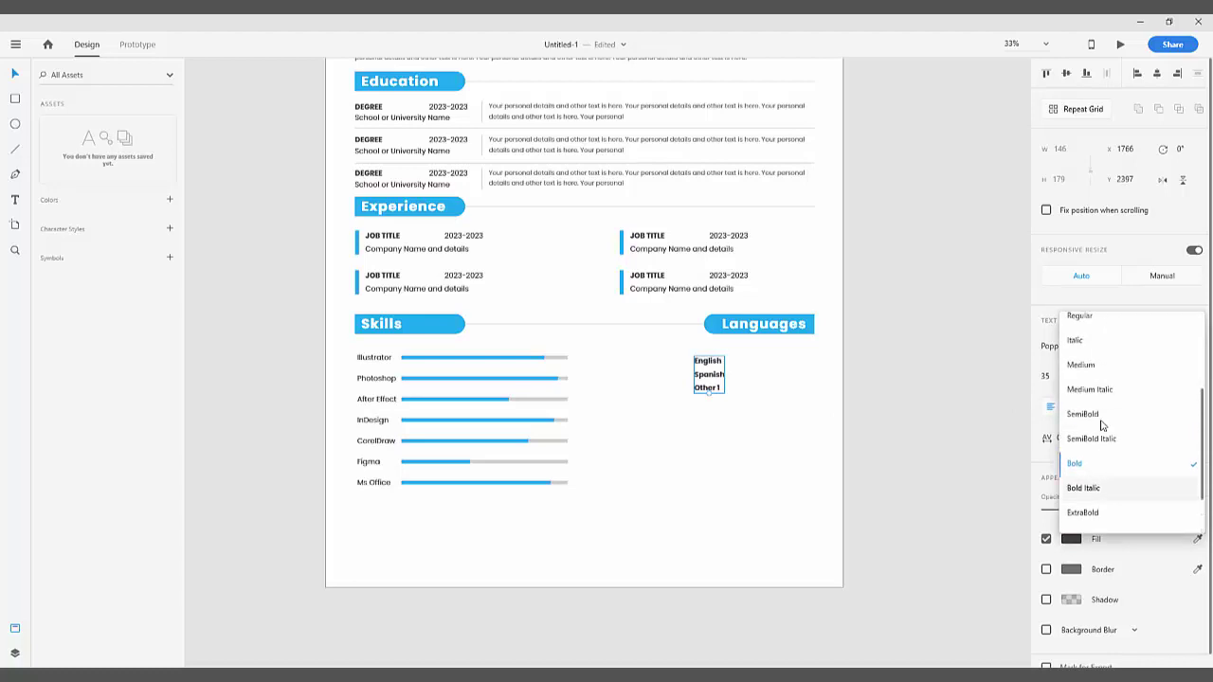
{"action": "left_click", "coordinate": [1080, 317]}
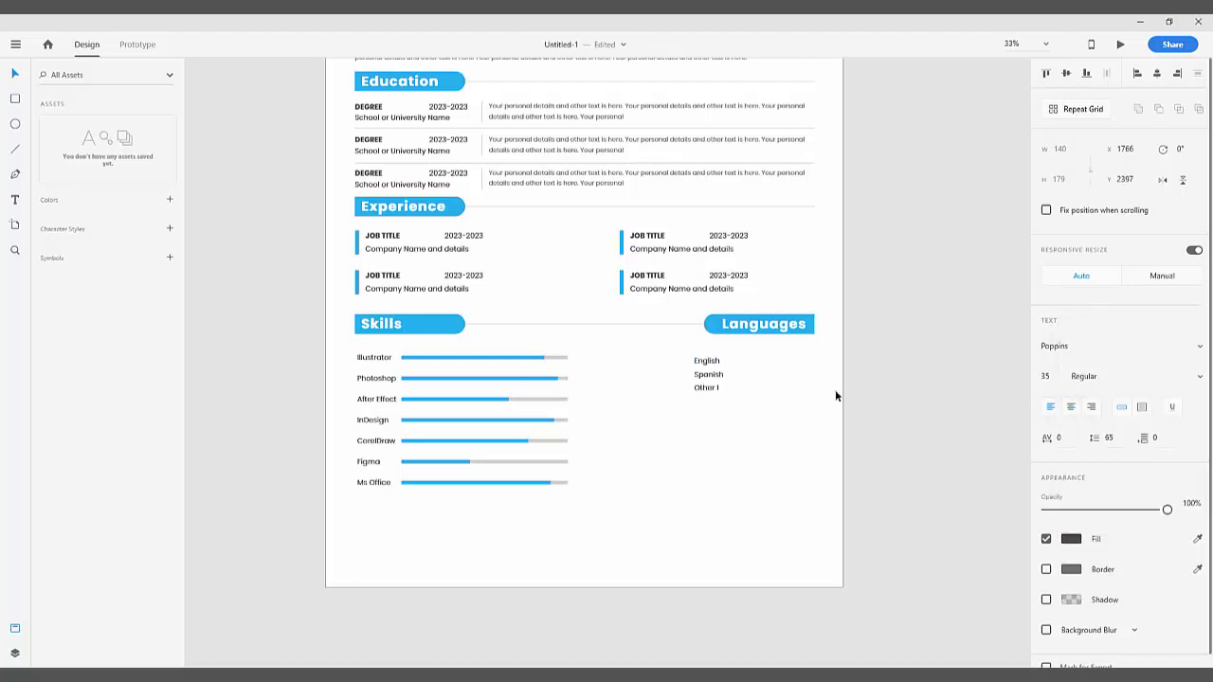
{"action": "left_click", "coordinate": [741, 417]}
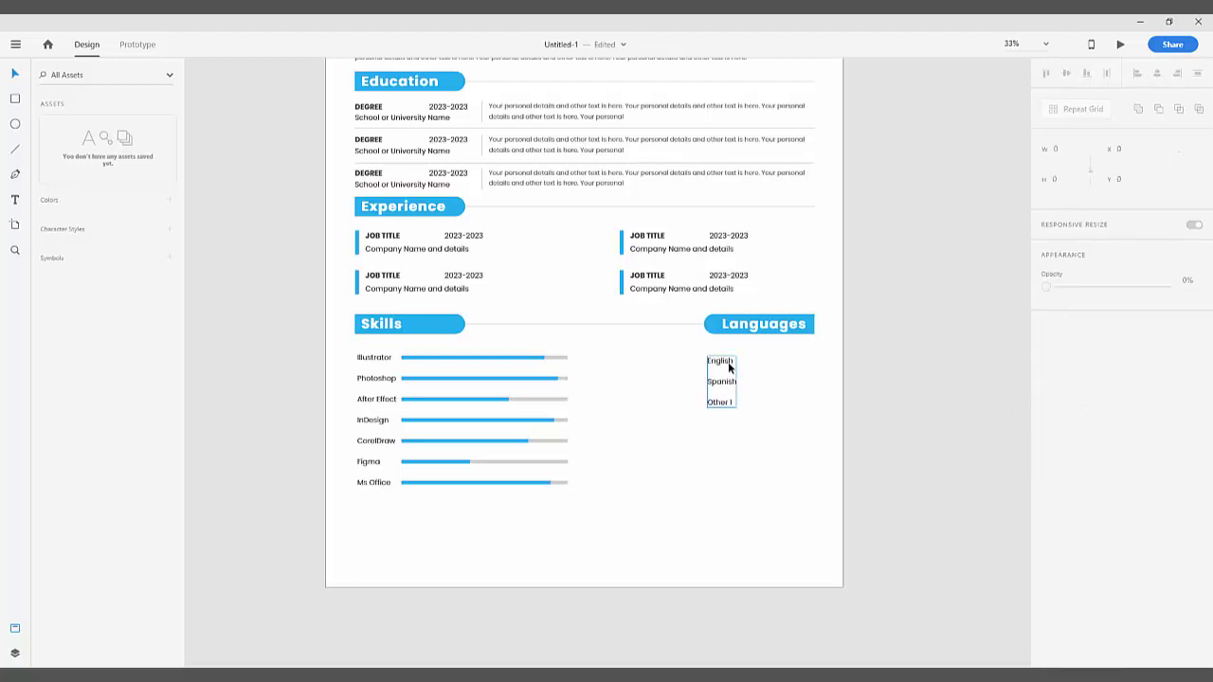
{"action": "left_click_drag", "start_coordinate": [728, 367], "coordinate": [796, 372]}
{"action": "left_click", "coordinate": [638, 449]}
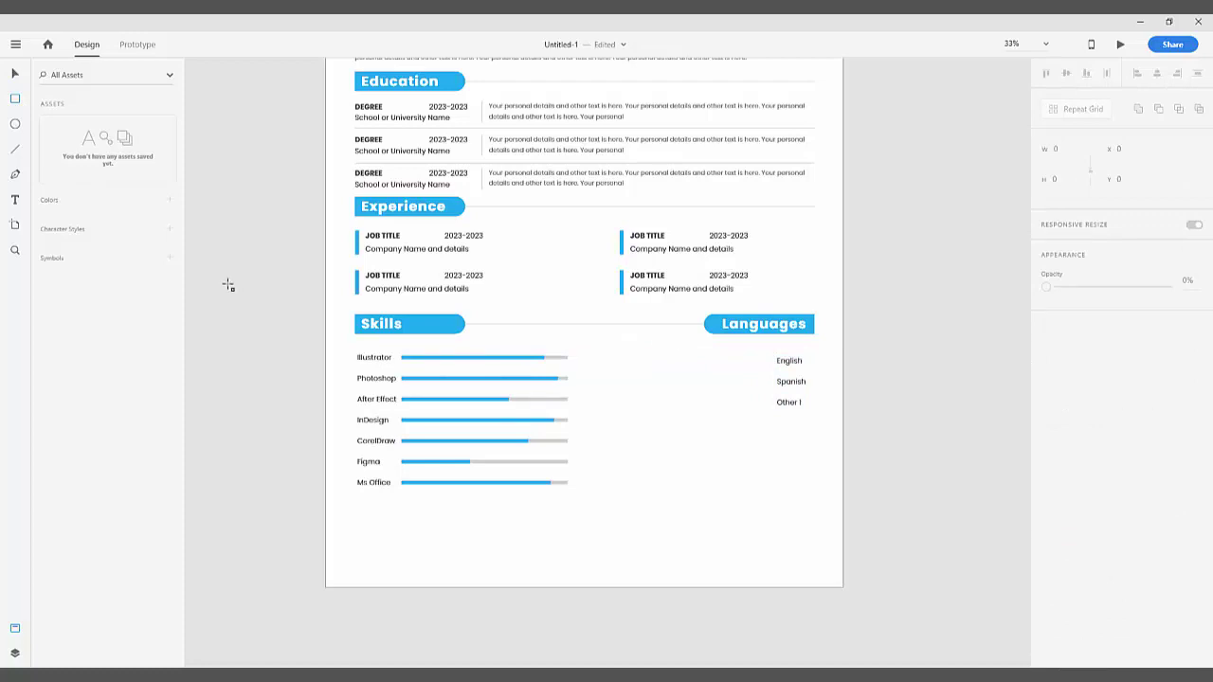
Step: Draw a borderless rectangle about 26 × 22 beside English at X 2317, Y 2406, and fill it with the Languages heading's blue
{"action": "left_click_drag", "start_coordinate": [582, 298], "coordinate": [873, 559]}
{"action": "left_click", "coordinate": [15, 99]}
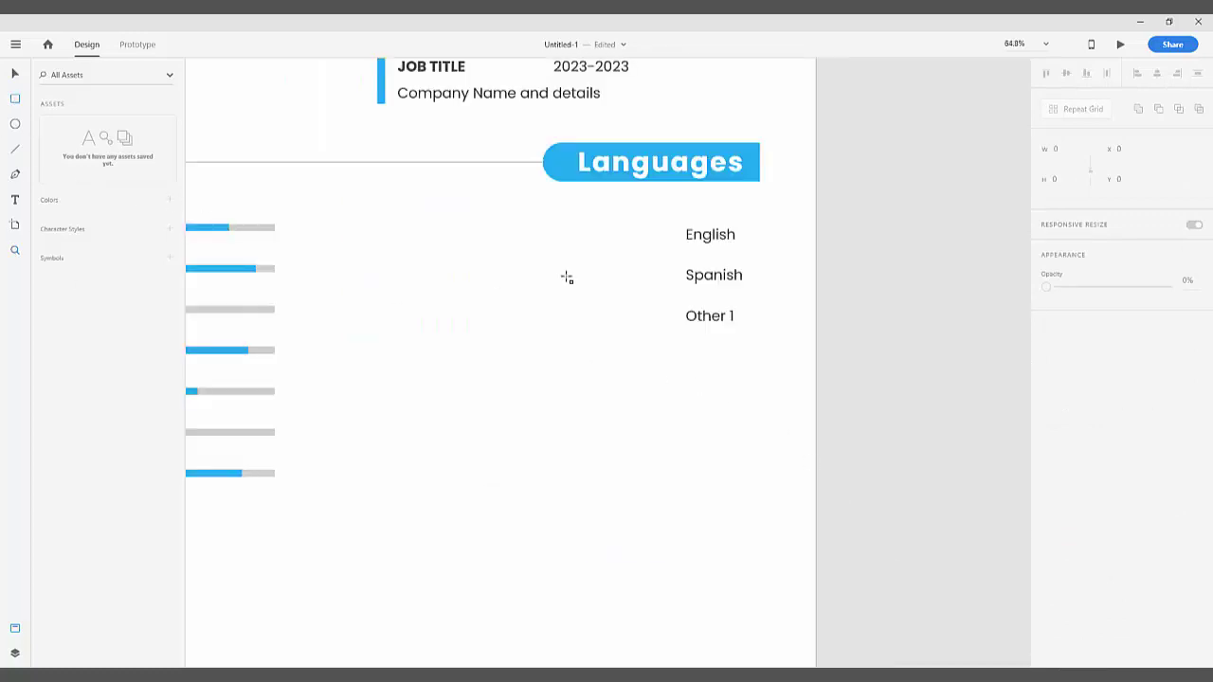
{"action": "left_click_drag", "start_coordinate": [749, 228], "coordinate": [759, 237]}
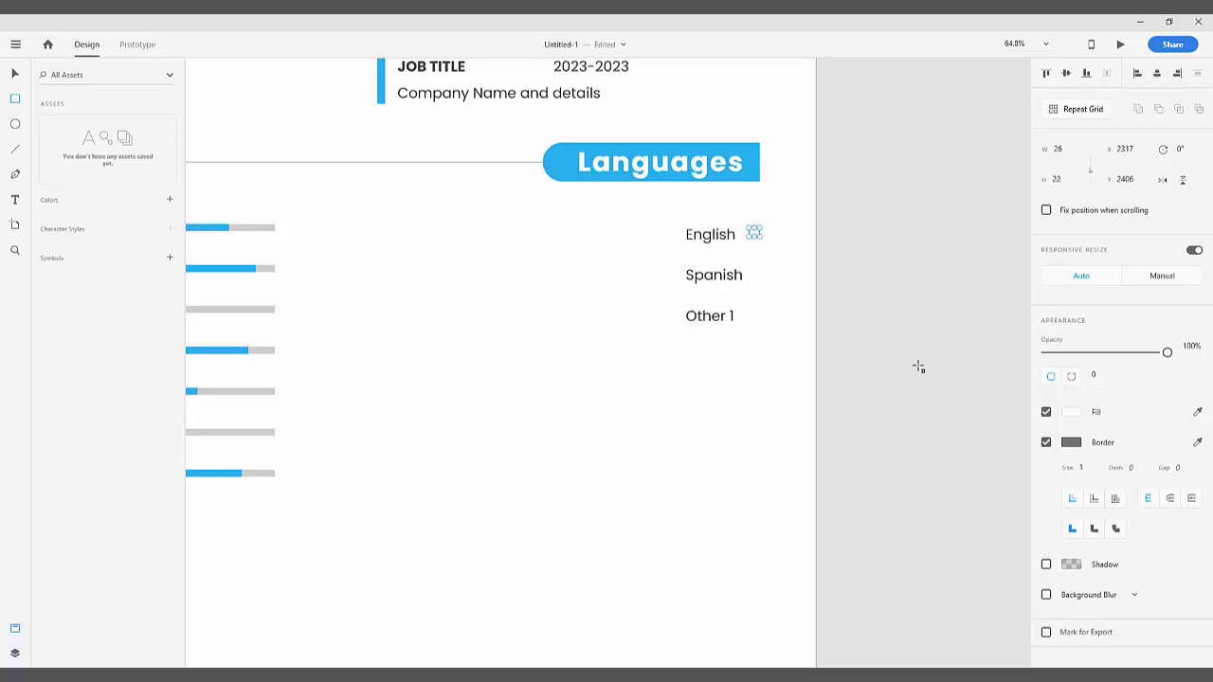
{"action": "left_click", "coordinate": [1072, 414]}
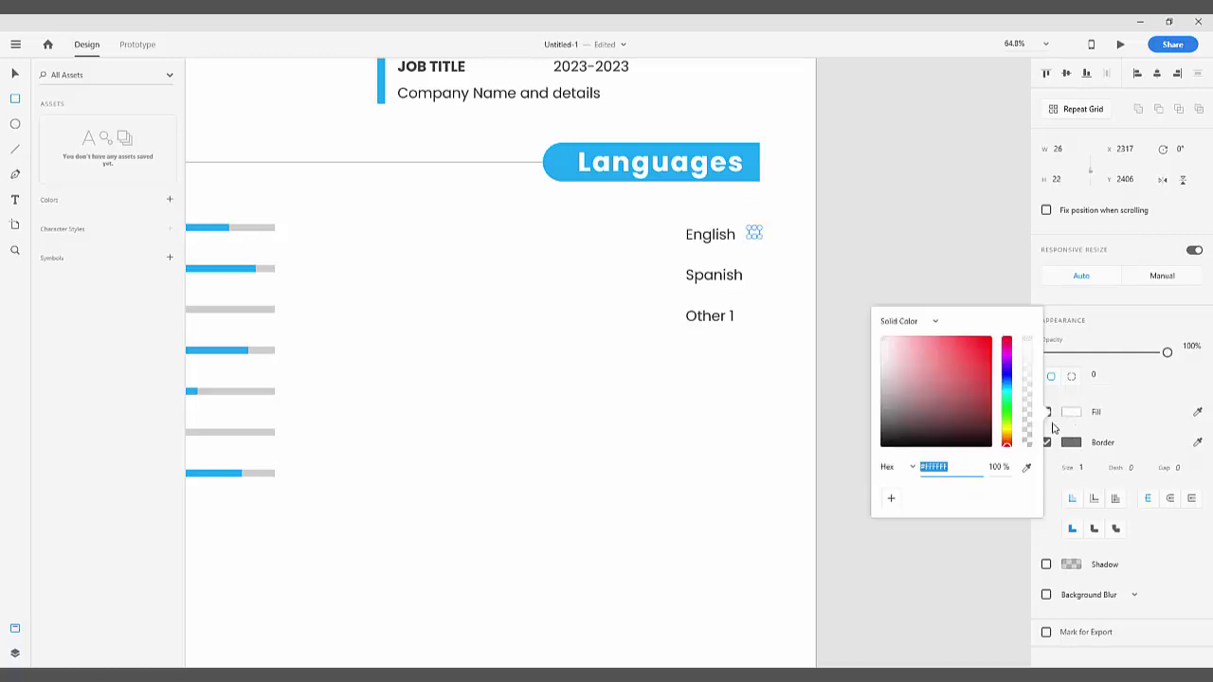
{"action": "left_click", "coordinate": [1027, 467]}
{"action": "left_click", "coordinate": [744, 156]}
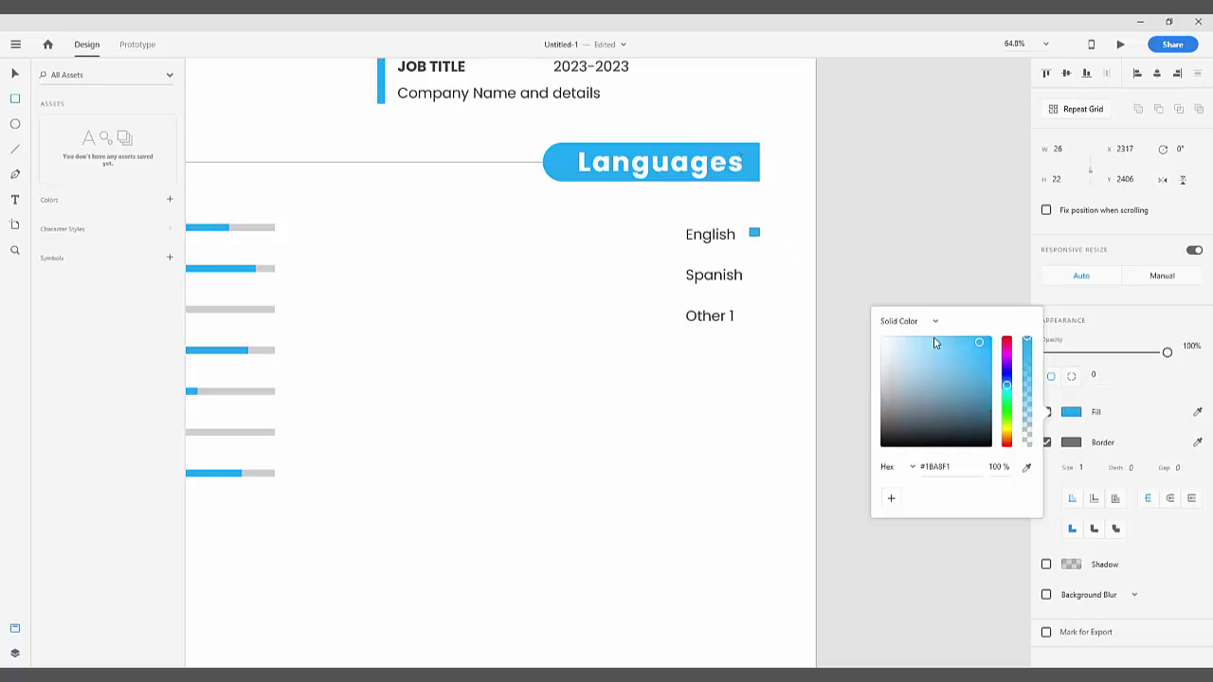
{"action": "key", "text": "Escape"}
{"action": "left_click", "coordinate": [1046, 443]}
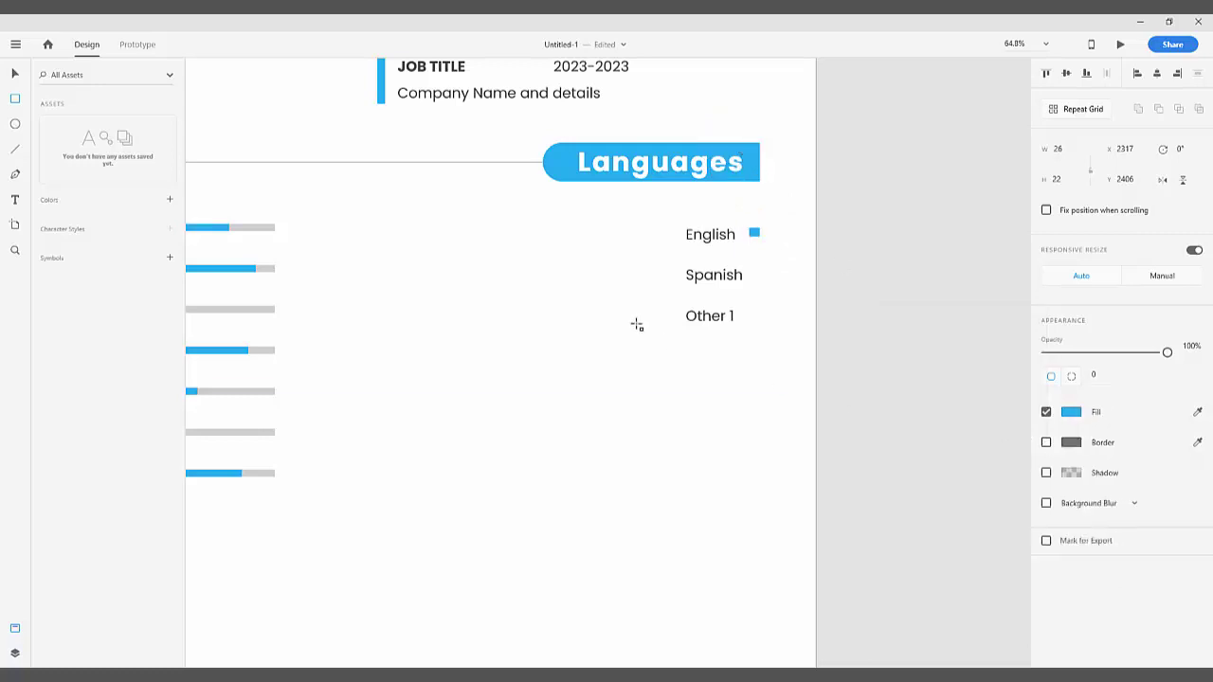
Step: Nudge the blue marker down, copy it beside Spanish and Other 1, and shift the language list to X 2128
{"action": "key", "text": "v"}
{"action": "key", "text": "Down"}
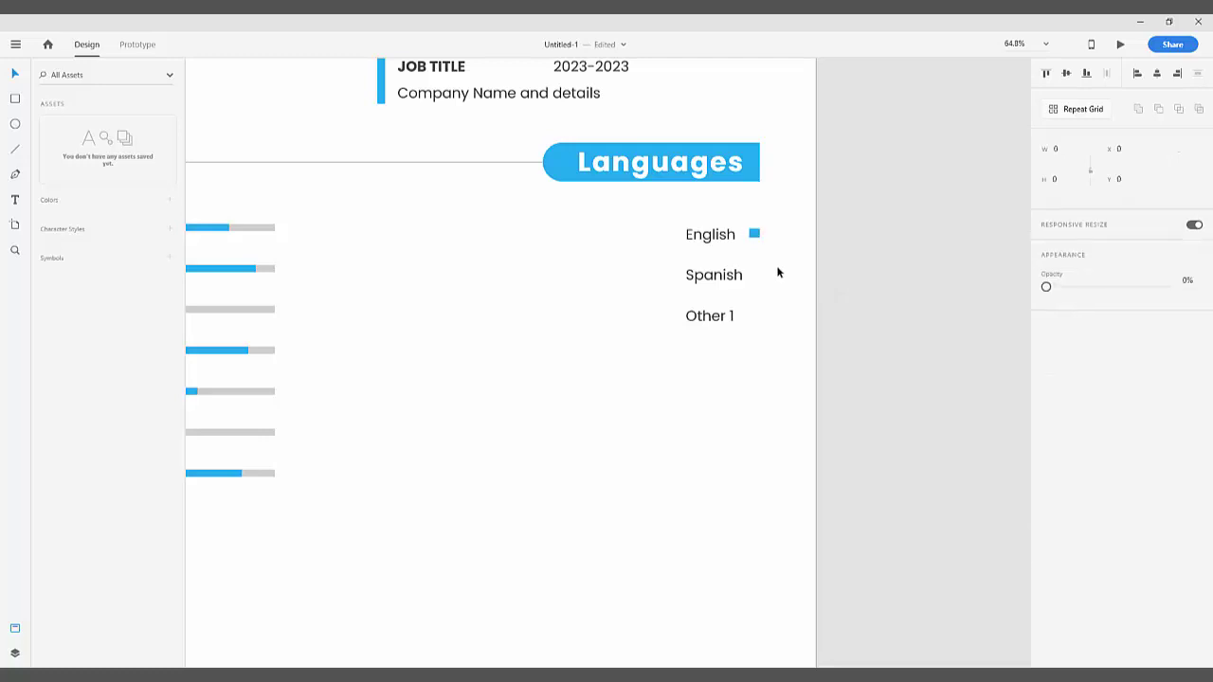
{"action": "left_click_drag", "start_coordinate": [753, 235], "coordinate": [715, 281]}
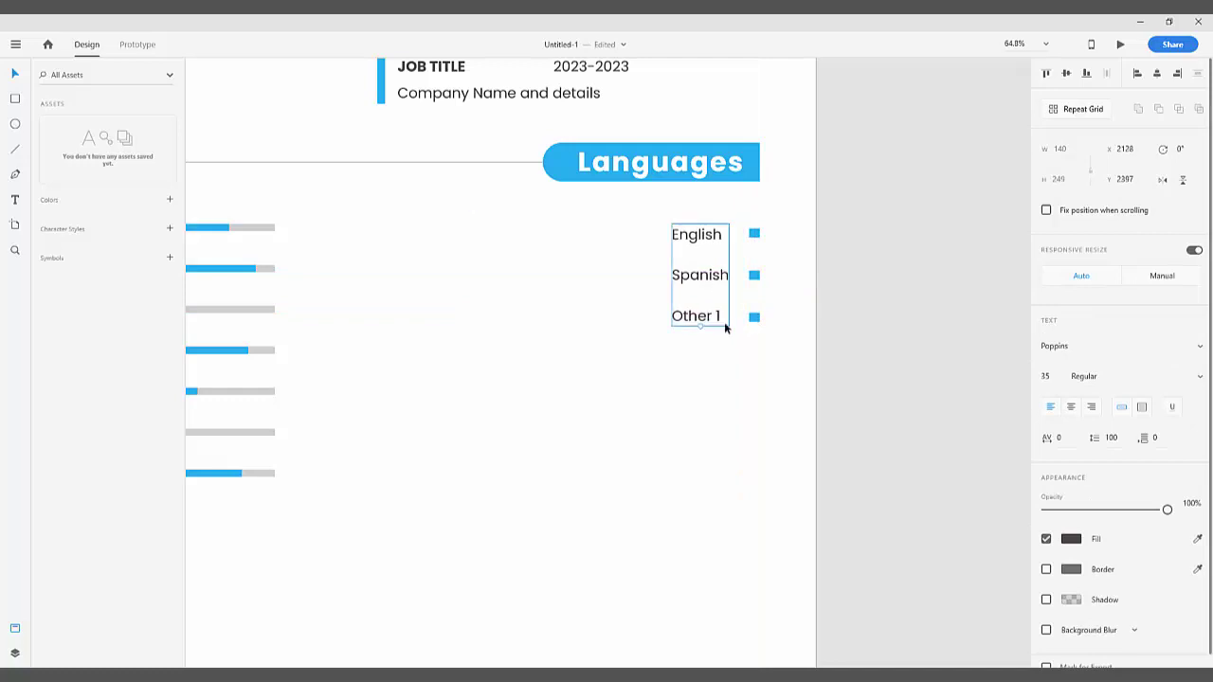
Step: Duplicate the Languages heading with its blue shape and place the copy directly below the language list
{"action": "left_click", "coordinate": [721, 359]}
{"action": "key", "text": "ctrl+minus"}
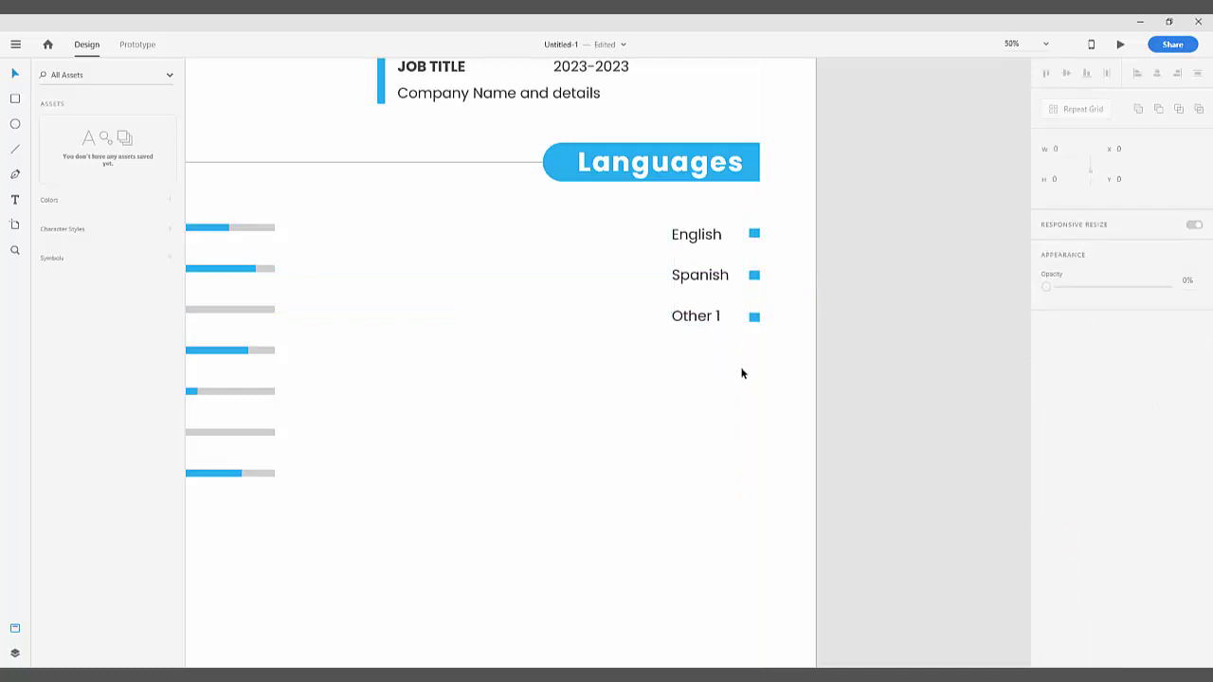
{"action": "left_click", "coordinate": [681, 262]}
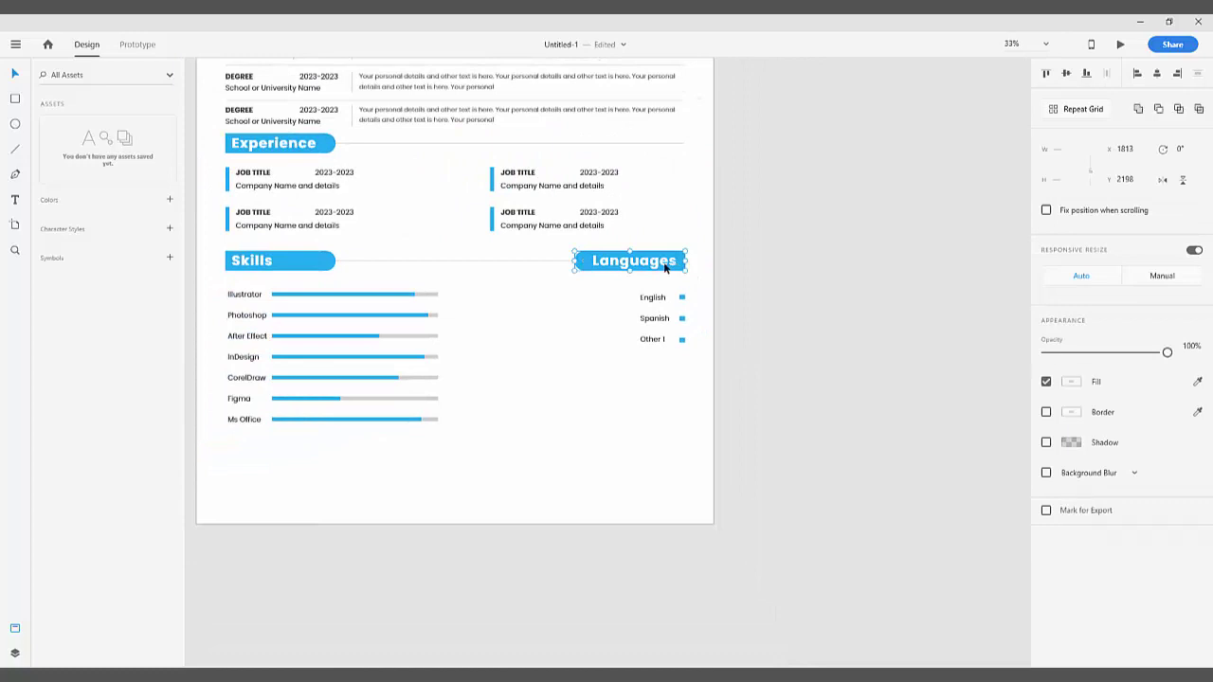
{"action": "left_click_drag", "start_coordinate": [653, 268], "coordinate": [652, 369], "text": "alt"}
{"action": "left_click", "coordinate": [650, 415]}
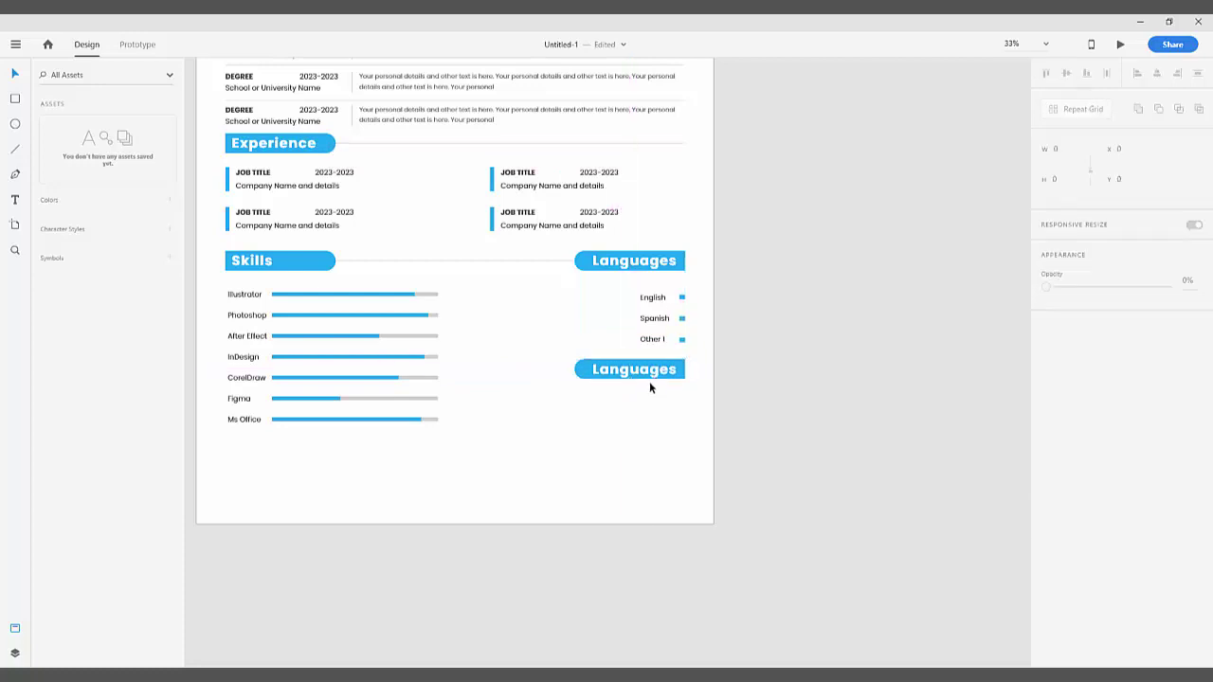
Step: Change the copied heading's text to Hobbies and move it to X 2006, near the far end of its blue shape
{"action": "double_click", "coordinate": [652, 372]}
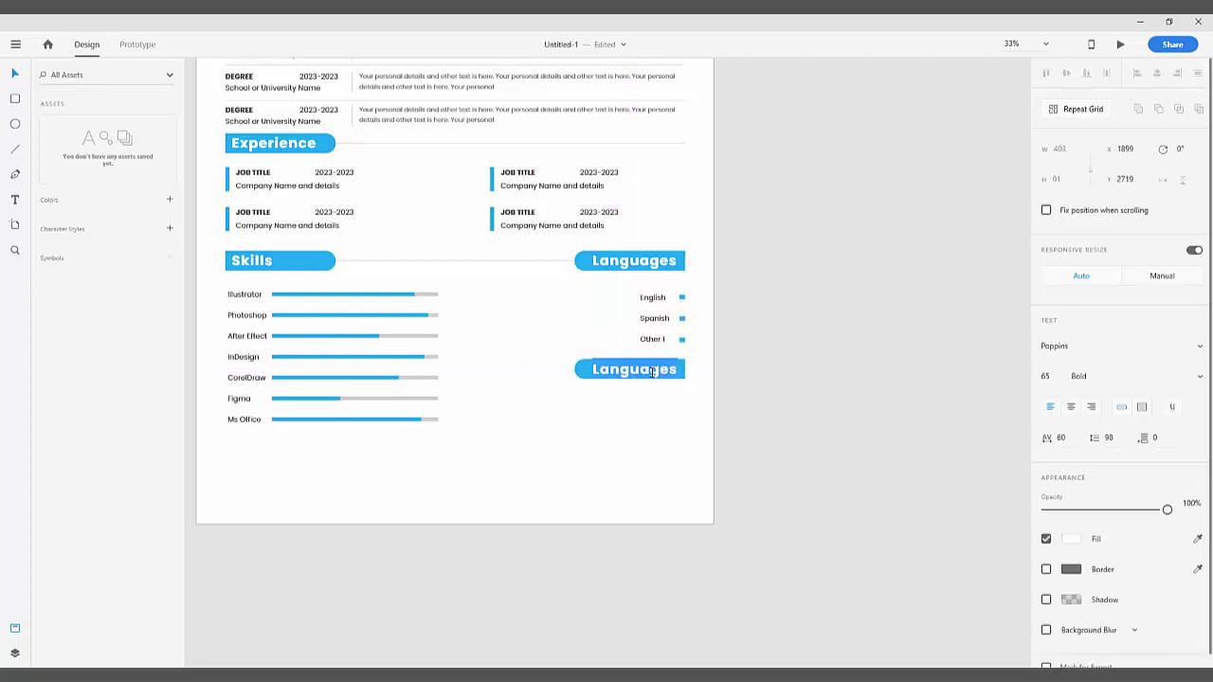
{"action": "double_click", "coordinate": [652, 372]}
{"action": "type", "text": "Hobbies"}
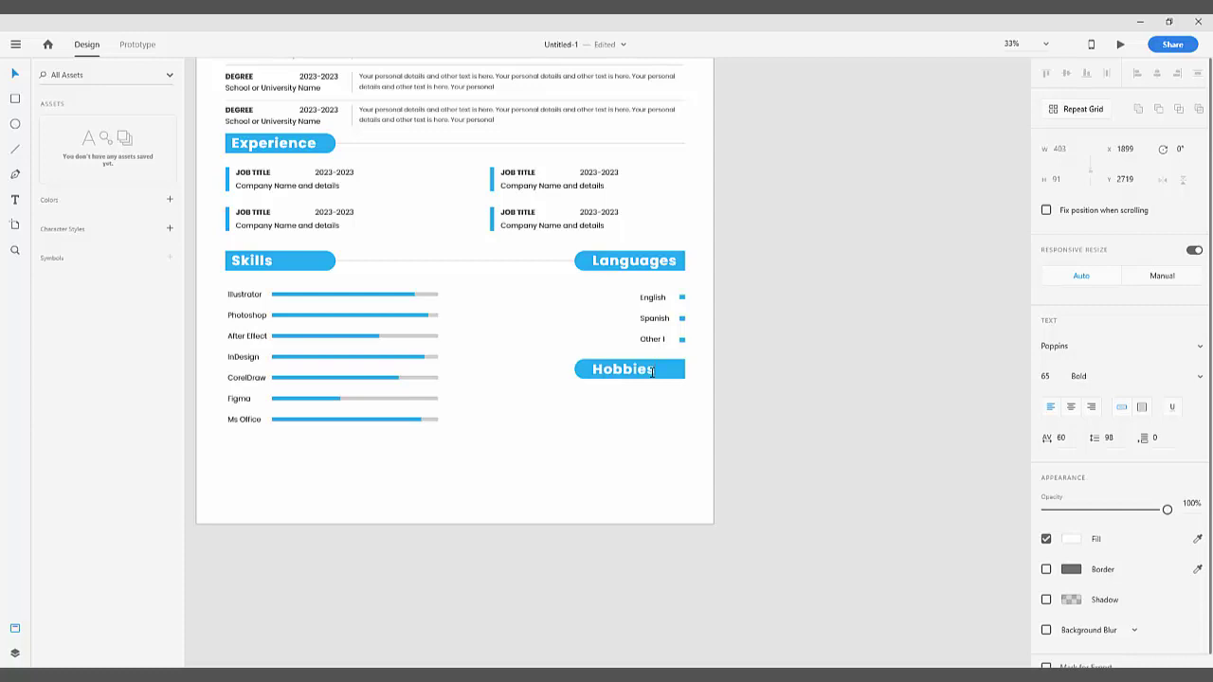
{"action": "key", "text": "Escape"}
{"action": "left_click_drag", "start_coordinate": [648, 376], "coordinate": [669, 374]}
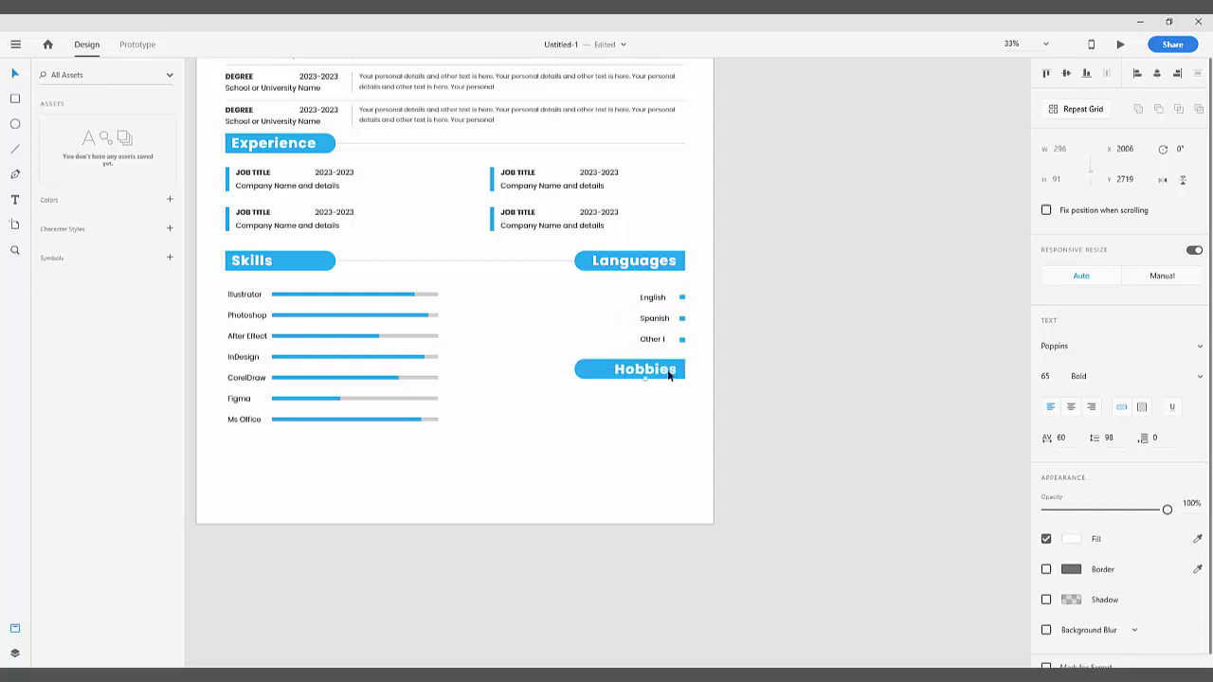
{"action": "key", "text": "Escape"}
Step: Copy the language list with its three blue markers below the Hobbies heading, placing the text at X 1863, Y 2878
{"action": "left_click", "coordinate": [652, 341]}
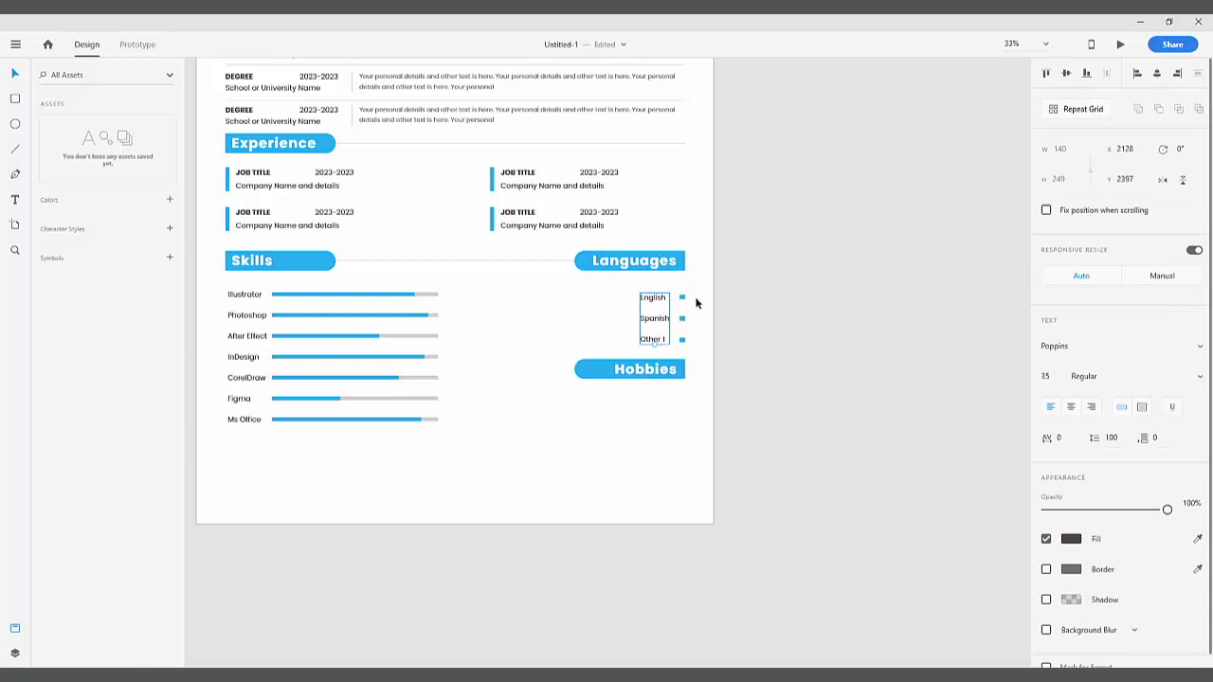
{"action": "left_click_drag", "start_coordinate": [696, 302], "coordinate": [588, 423]}
{"action": "left_click_drag", "start_coordinate": [579, 422], "coordinate": [605, 423]}
{"action": "left_click_drag", "start_coordinate": [630, 462], "coordinate": [626, 380]}
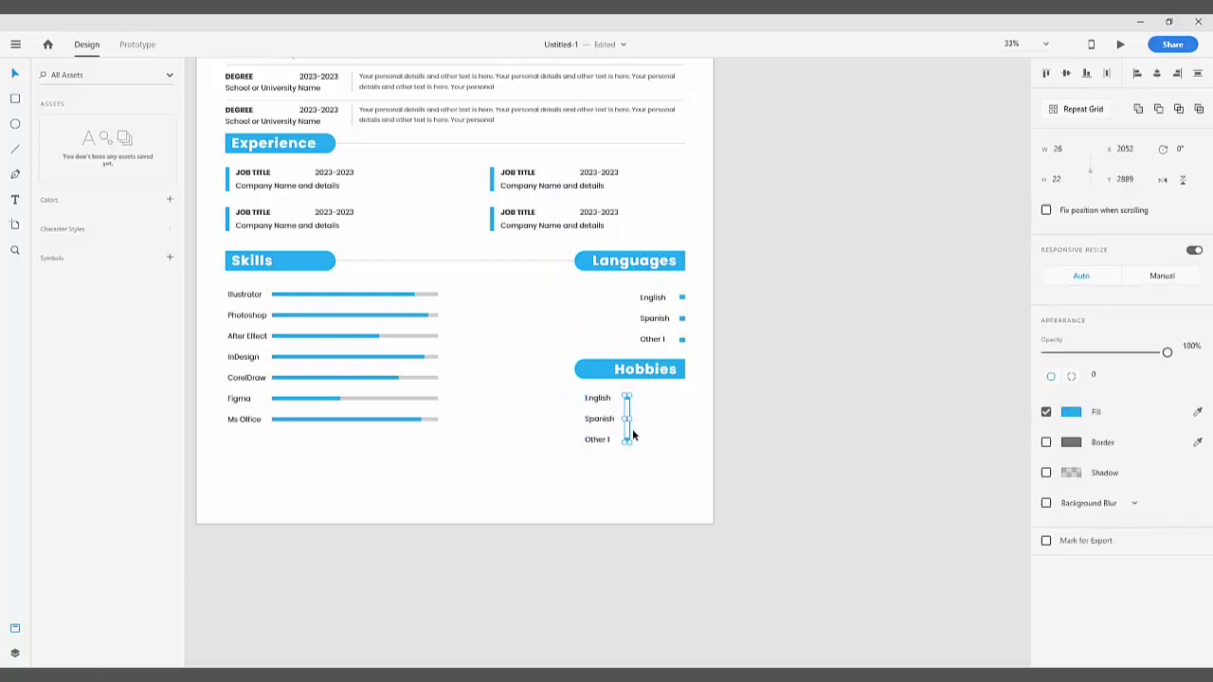
Step: Move the three copied markers in front of the list text, in line with the start of the Hobbies heading at X 1813
{"action": "key", "text": "shift+Left"}
{"action": "key", "text": "shift+Left"}
{"action": "key", "text": "shift+Left"}
{"action": "key", "text": "shift+Left"}
{"action": "key", "text": "shift+Left"}
{"action": "key", "text": "shift+Left"}
{"action": "key", "text": "shift+Left"}
{"action": "key", "text": "shift+Left"}
{"action": "key", "text": "shift+Left"}
{"action": "key", "text": "shift+Left"}
{"action": "key", "text": "shift+Left"}
{"action": "key", "text": "shift+Left"}
{"action": "key", "text": "shift+Left"}
{"action": "key", "text": "shift+Left"}
{"action": "key", "text": "shift+Left"}
{"action": "key", "text": "shift+Left"}
{"action": "key", "text": "shift+Left"}
{"action": "key", "text": "shift+Left"}
{"action": "key", "text": "shift+Left"}
{"action": "key", "text": "shift+Left"}
{"action": "key", "text": "Right"}
{"action": "key", "text": "Right"}
{"action": "key", "text": "Right"}
{"action": "left_click", "coordinate": [647, 443]}
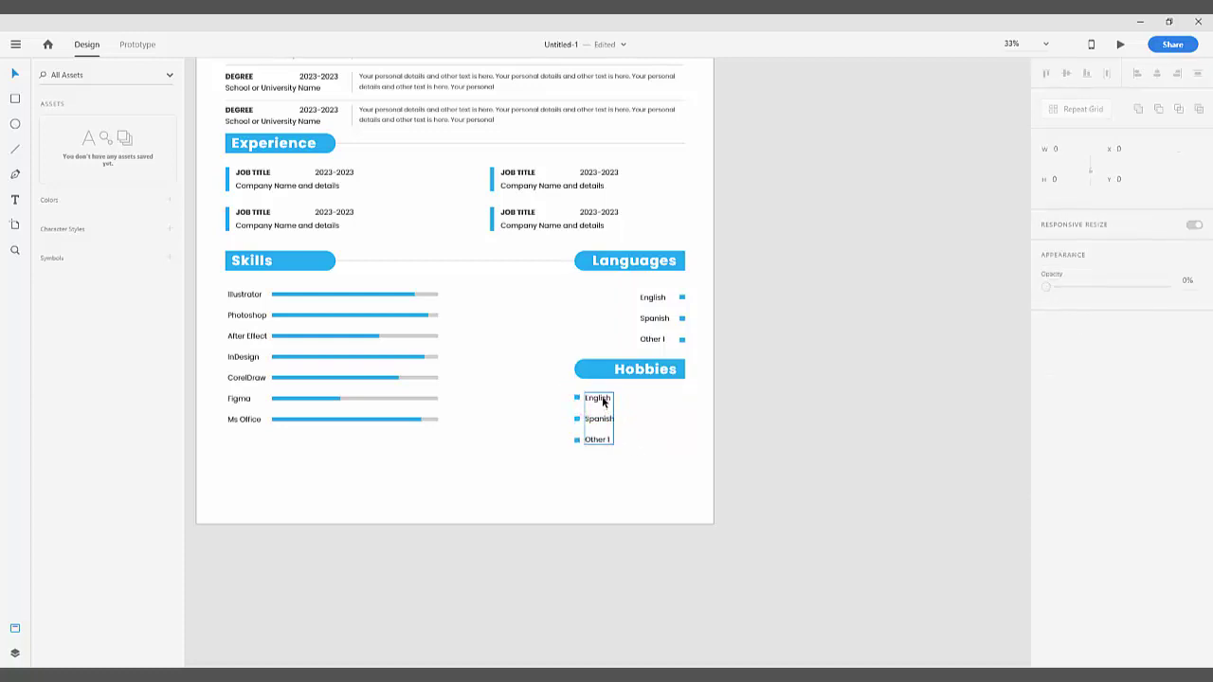
Step: Replace the copied list's text under Hobbies with the lines Music, Movie and Travel
{"action": "double_click", "coordinate": [603, 400]}
{"action": "key", "text": "BackSpace"}
{"action": "type", "text": "Mu"}
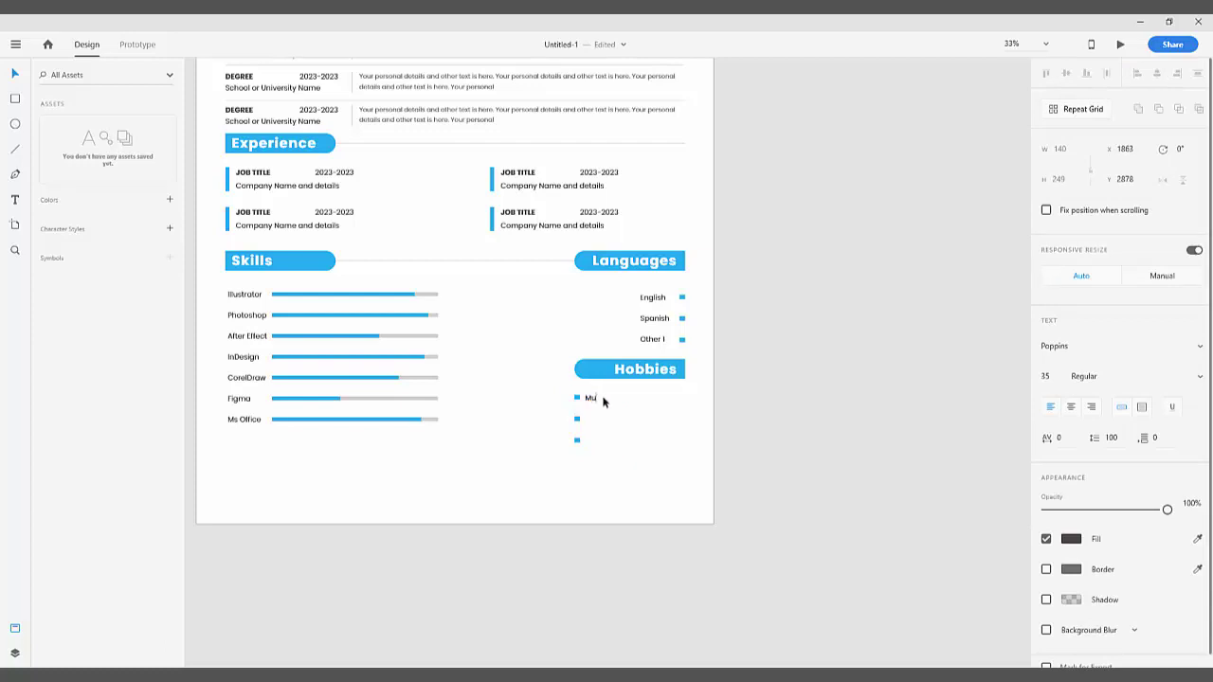
{"action": "type", "text": "sic"}
{"action": "key", "text": "Return"}
{"action": "type", "text": "Move"}
{"action": "type", "text": "e"}
{"action": "type", "text": "Trav"}
{"action": "left_click", "coordinate": [615, 399]}
Step: Copy the hobby list with its markers and place it as a second column on the same level, with its text at X 2162
{"action": "left_click", "coordinate": [582, 431]}
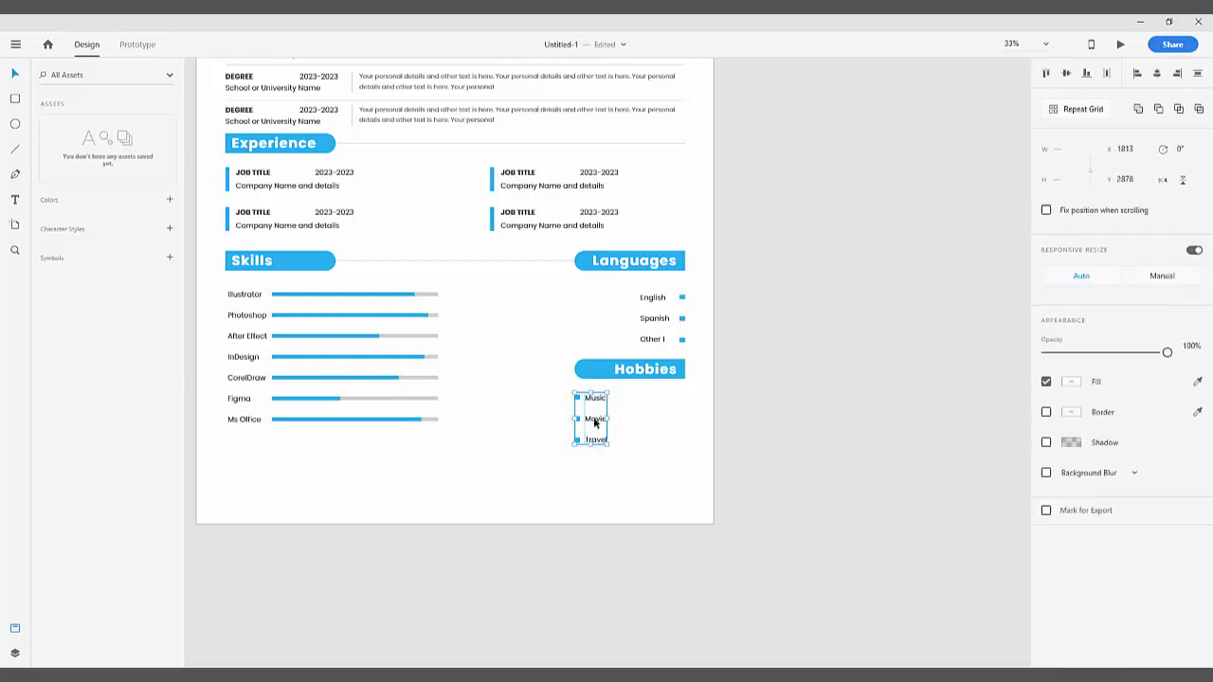
{"action": "right_click", "coordinate": [591, 419]}
{"action": "left_click", "coordinate": [624, 96]}
{"action": "left_click", "coordinate": [635, 422]}
{"action": "right_click", "coordinate": [635, 422]}
{"action": "left_click", "coordinate": [654, 483]}
{"action": "left_click_drag", "start_coordinate": [597, 423], "coordinate": [655, 426]}
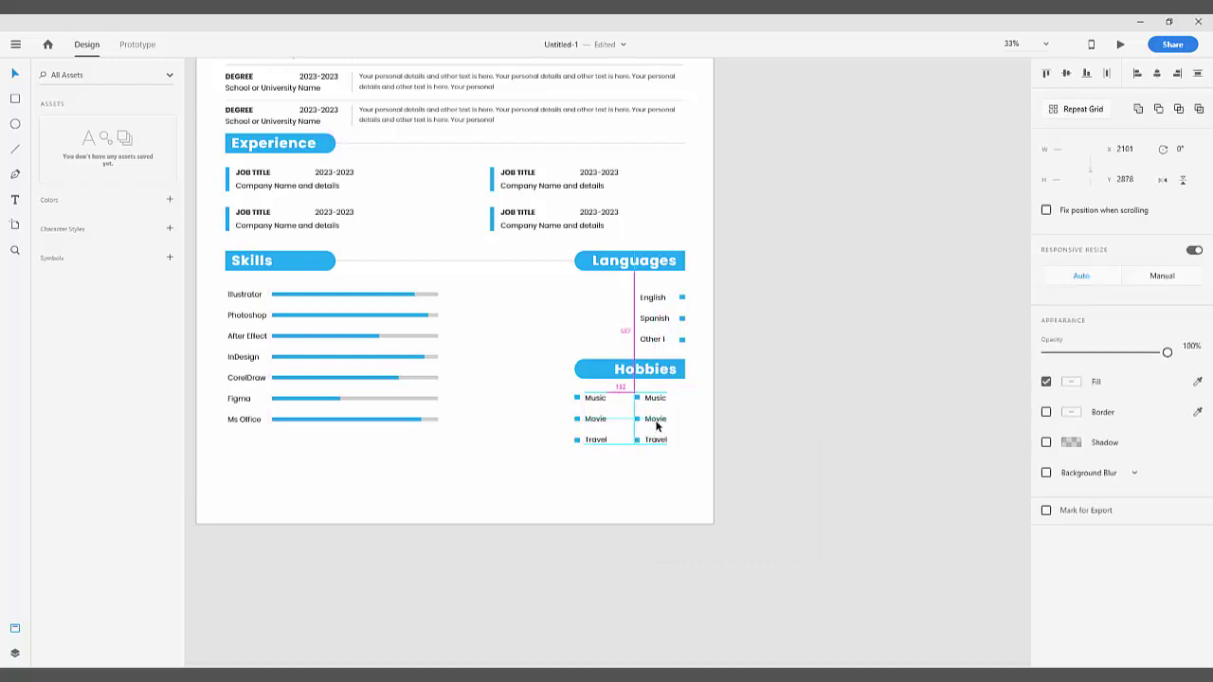
{"action": "left_click_drag", "start_coordinate": [656, 427], "coordinate": [656, 425]}
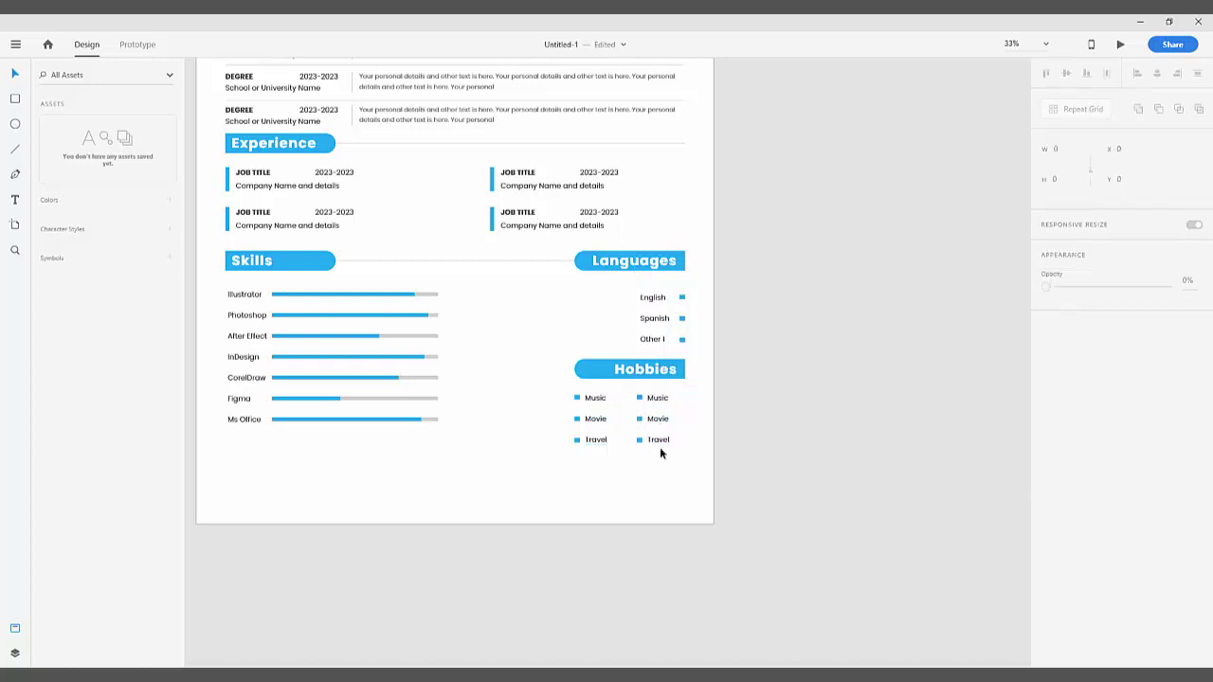
Step: Replace the second hobby column's text with the lines Reading, Drawing and Others
{"action": "double_click", "coordinate": [658, 417]}
{"action": "double_click", "coordinate": [661, 426]}
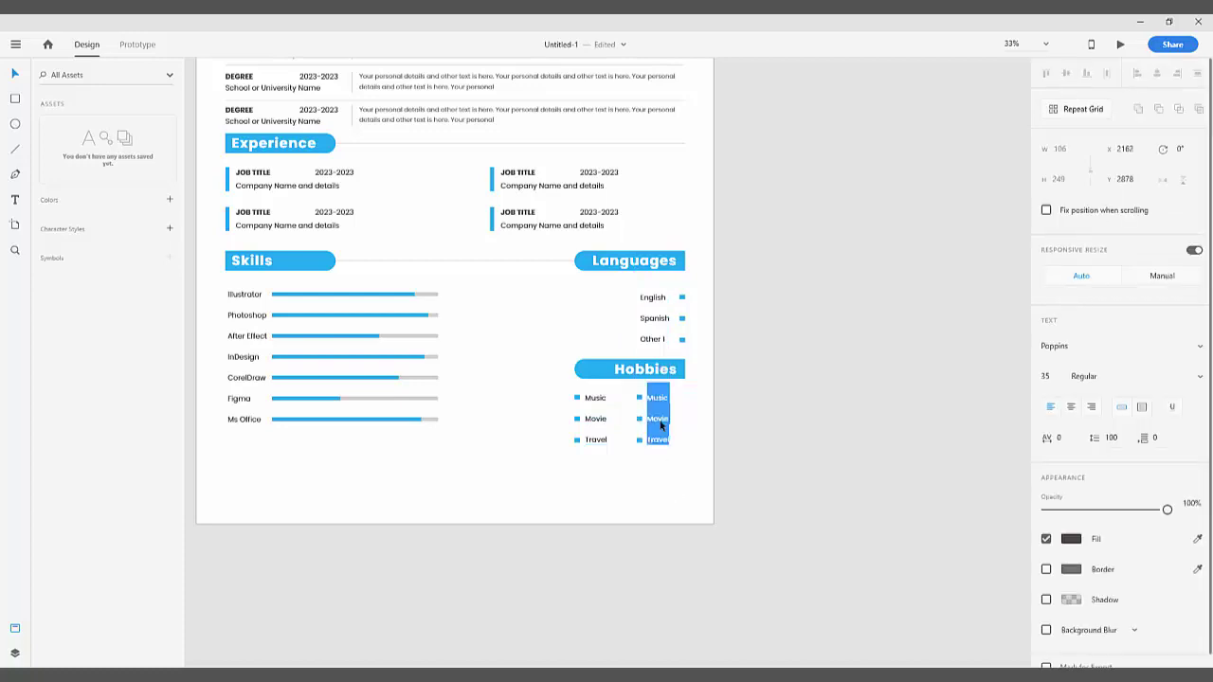
{"action": "type", "text": "Reading "}
{"action": "type", "text": "D"}
{"action": "type", "text": "rawing "}
{"action": "type", "text": "Others"}
{"action": "left_click", "coordinate": [612, 488]}
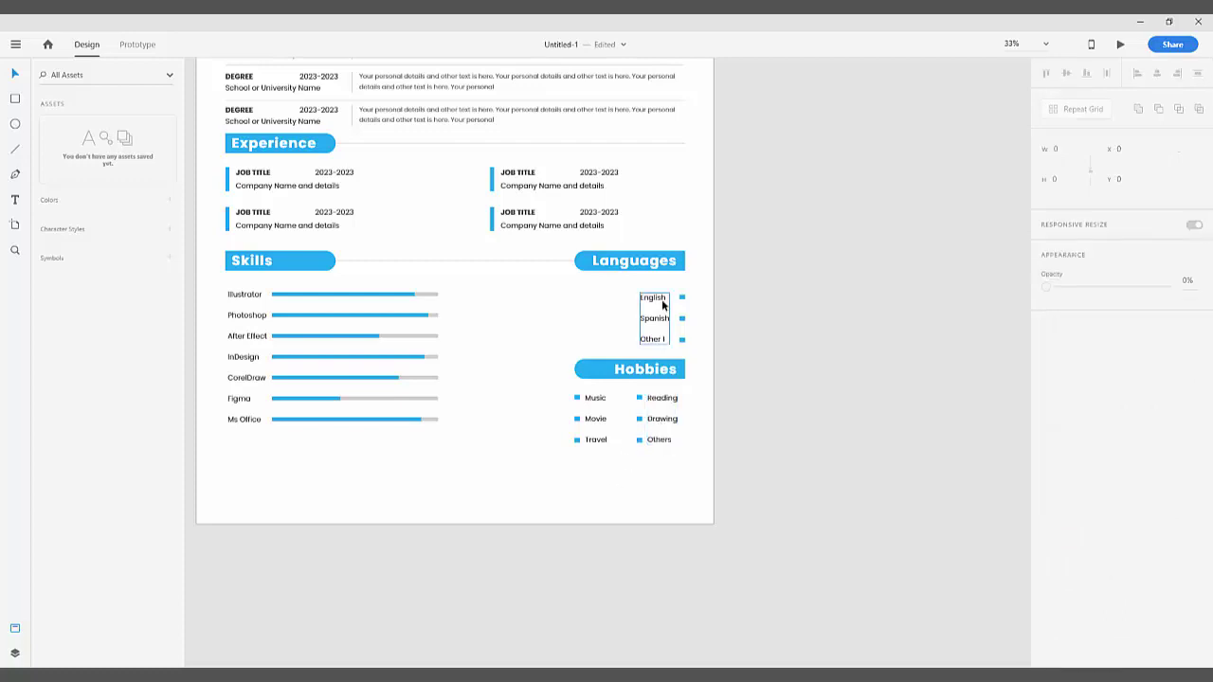
Step: Duplicate the Skills heading with its divider line below the skill bars at Y 3129 and change its text to Reference
{"action": "left_click_drag", "start_coordinate": [359, 284], "coordinate": [314, 455]}
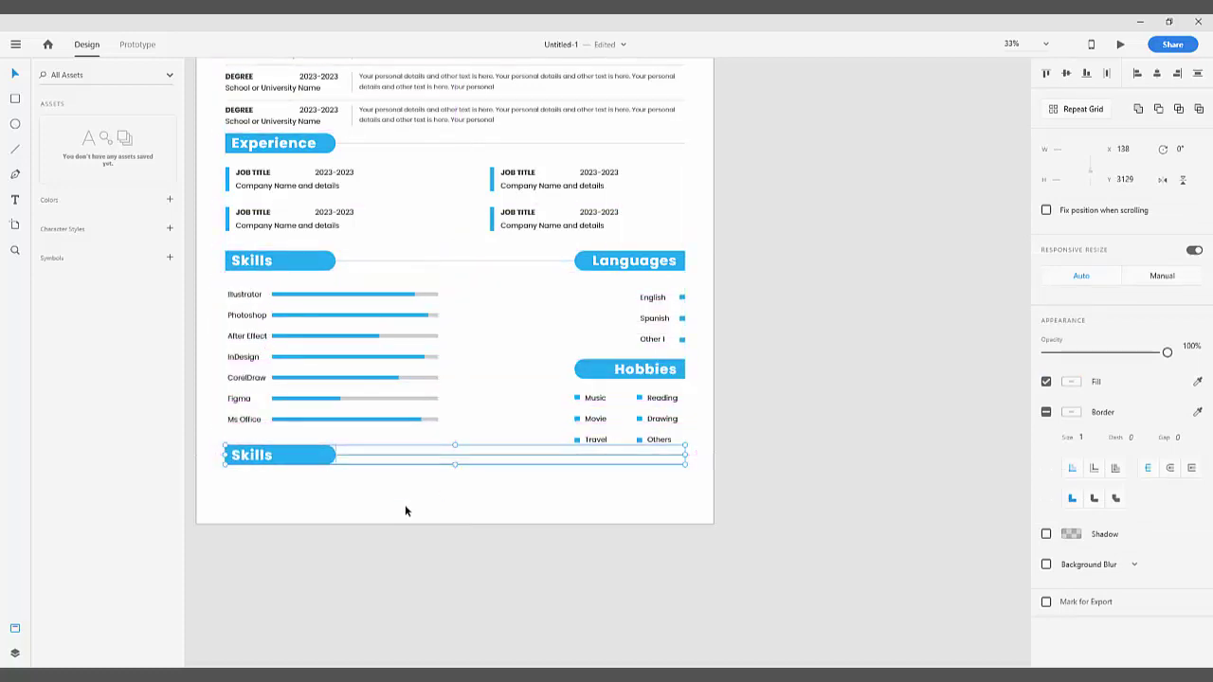
{"action": "left_click", "coordinate": [406, 508]}
{"action": "double_click", "coordinate": [269, 458]}
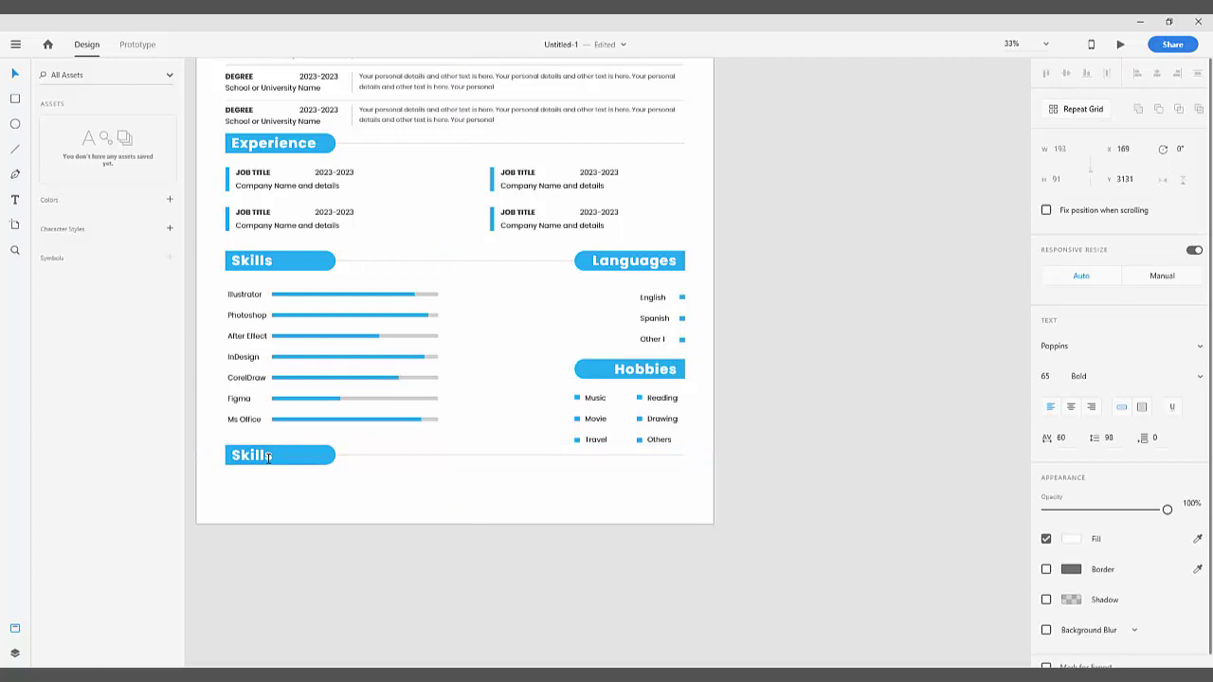
{"action": "type", "text": "Reference"}
{"action": "key", "text": "Escape"}
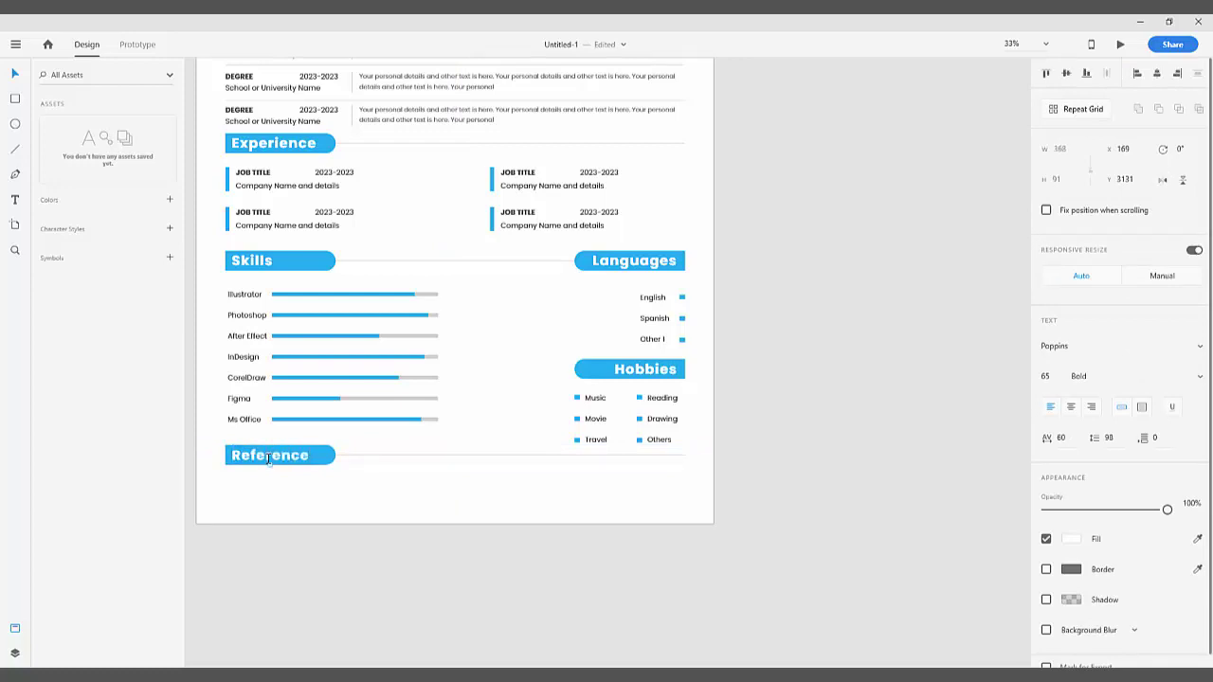
{"action": "left_click", "coordinate": [340, 515]}
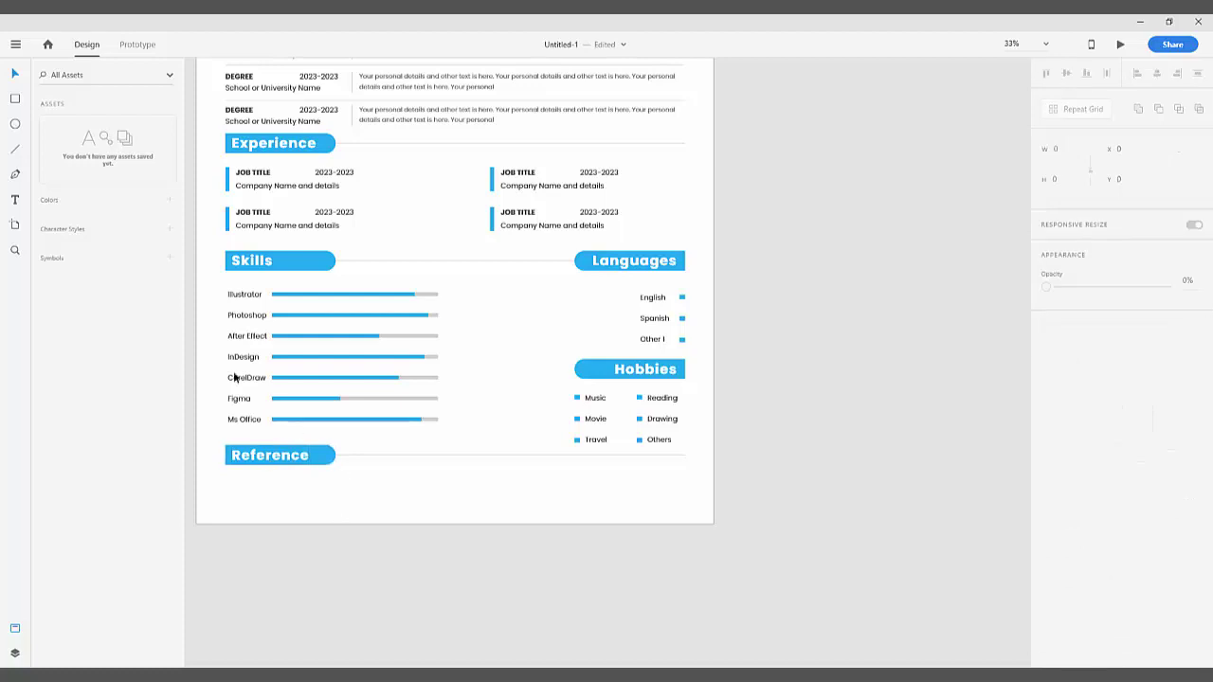
Step: Duplicate an Experience entry's text below the Reference heading and replace it with Ref Name and a placeholder phone number
{"action": "left_click", "coordinate": [258, 218]}
{"action": "left_click_drag", "start_coordinate": [261, 220], "coordinate": [256, 481]}
{"action": "double_click", "coordinate": [263, 481]}
{"action": "key", "text": "ctrl+a"}
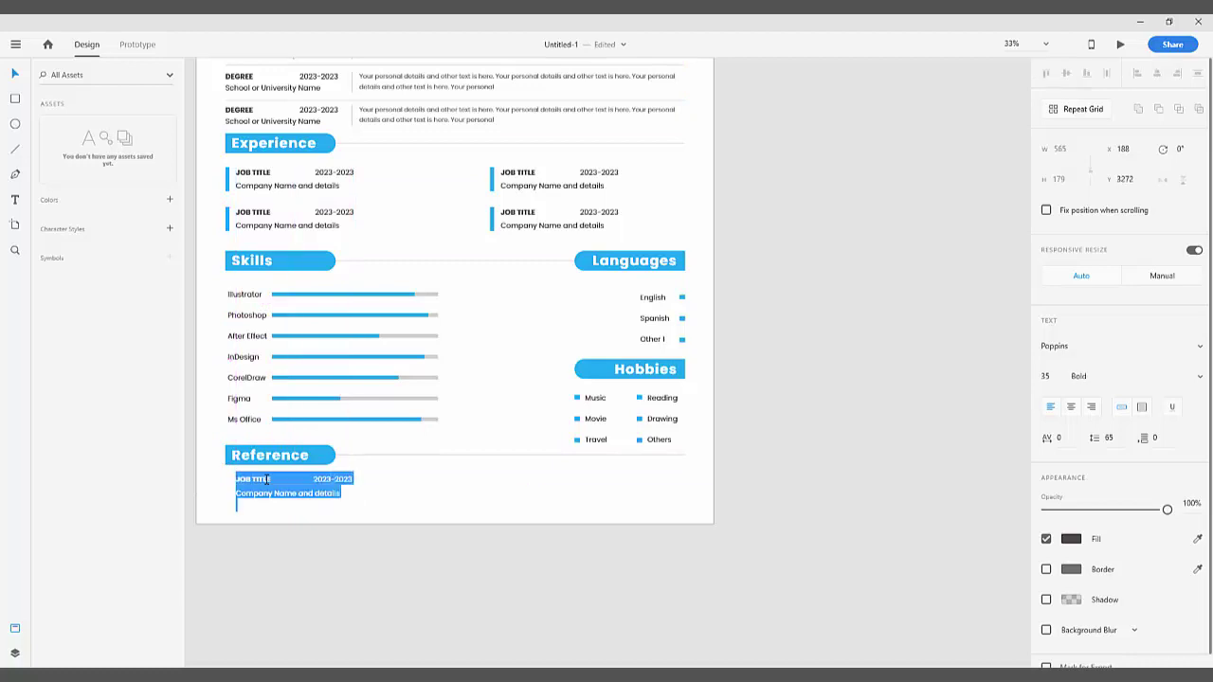
{"action": "type", "text": "Ref"}
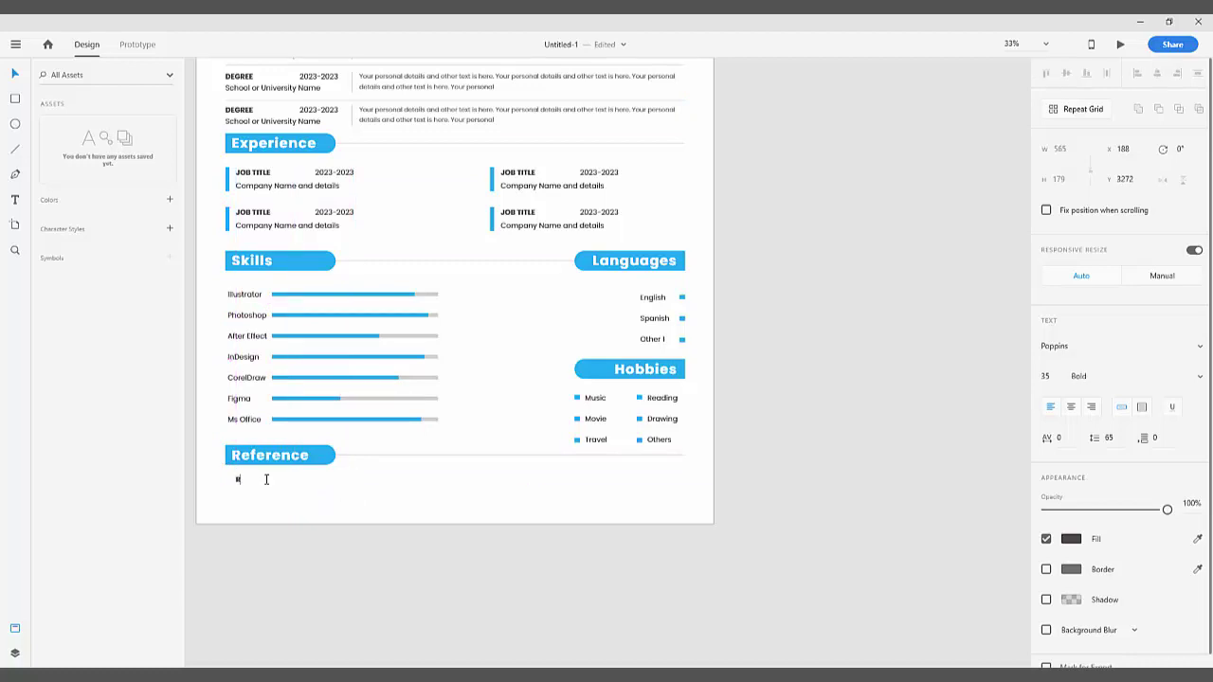
{"action": "type", "text": " Name"}
{"action": "key", "text": "Escape"}
{"action": "double_click", "coordinate": [262, 479]}
{"action": "type", "text": "+12 356 4789"}
{"action": "left_click", "coordinate": [15, 73]}
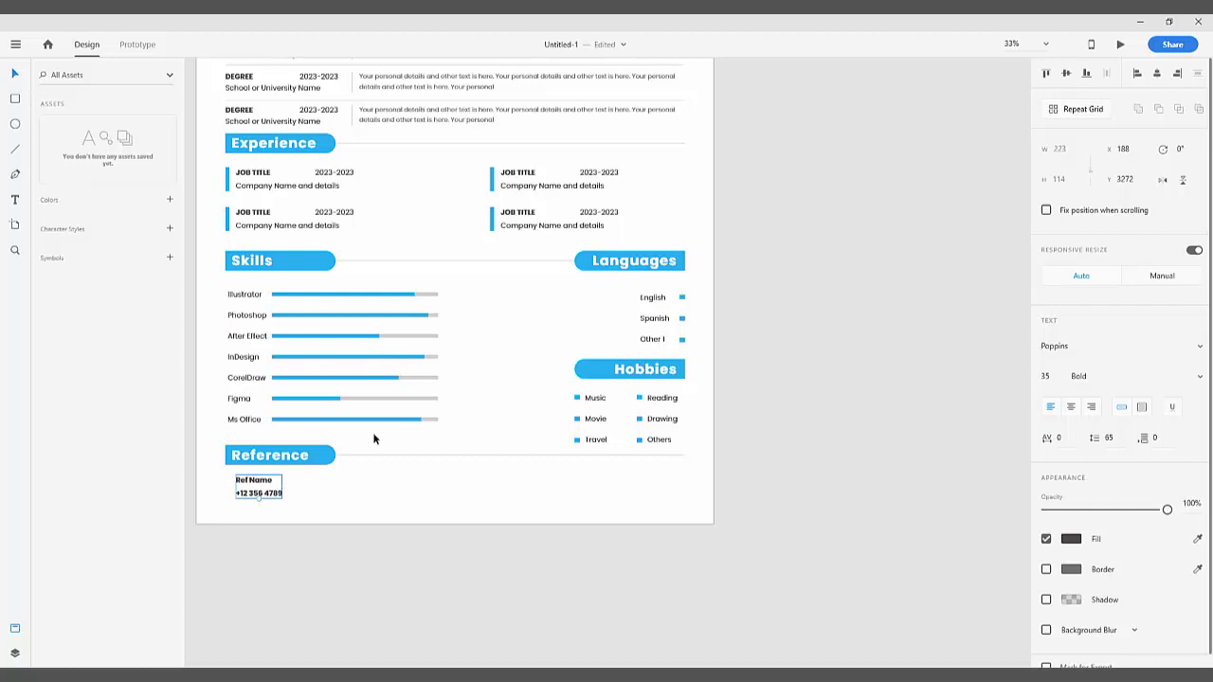
Step: Set the reference text to Regular weight, align it near the heading's start, and place a copy across the page on the same level
{"action": "left_click", "coordinate": [1194, 375]}
{"action": "scroll", "coordinate": [1099, 394], "scroll_direction": "up", "scroll_amount": 2}
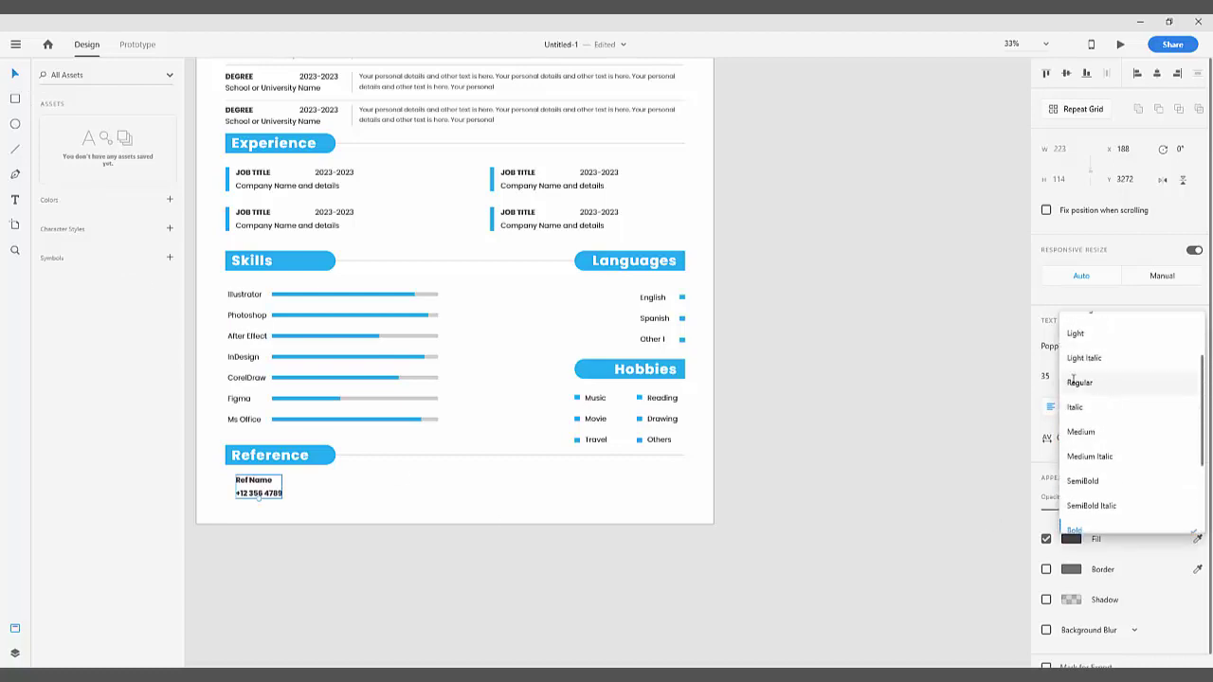
{"action": "left_click", "coordinate": [1074, 384]}
{"action": "left_click", "coordinate": [291, 505]}
{"action": "left_click_drag", "start_coordinate": [264, 493], "coordinate": [542, 504]}
{"action": "left_click", "coordinate": [651, 517]}
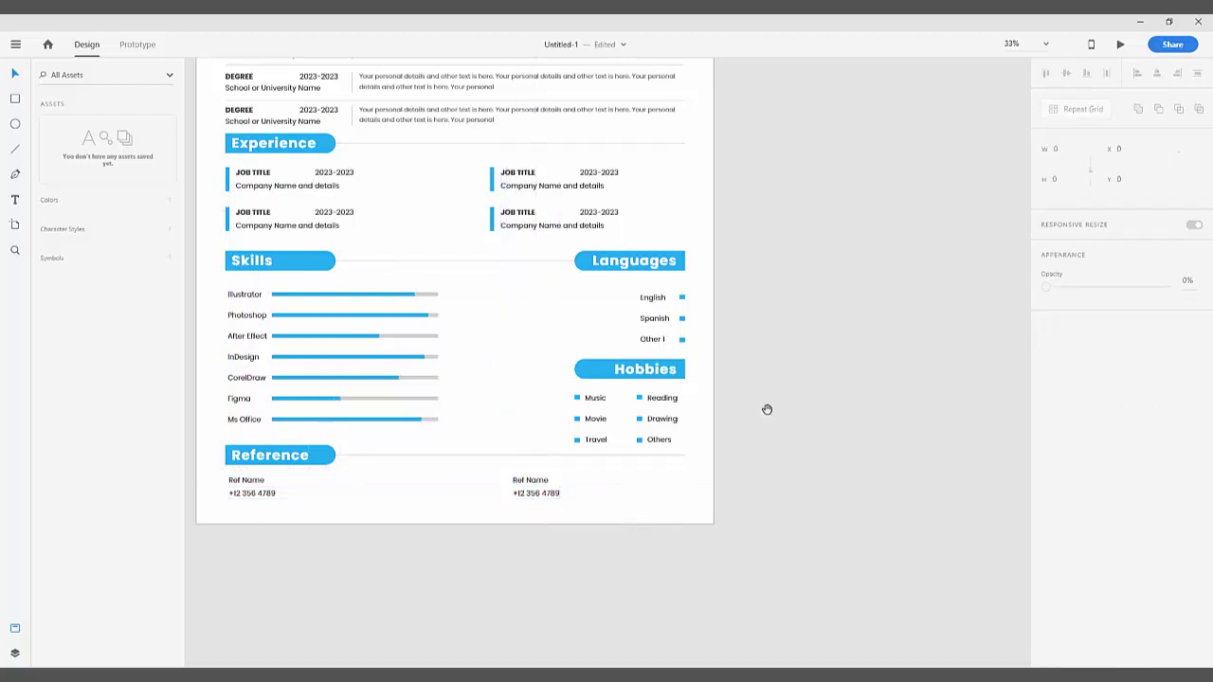
Step: Look over the complete CV layout from the header down to the Reference section
{"action": "scroll", "coordinate": [767, 410], "scroll_direction": "up", "scroll_amount": 4}
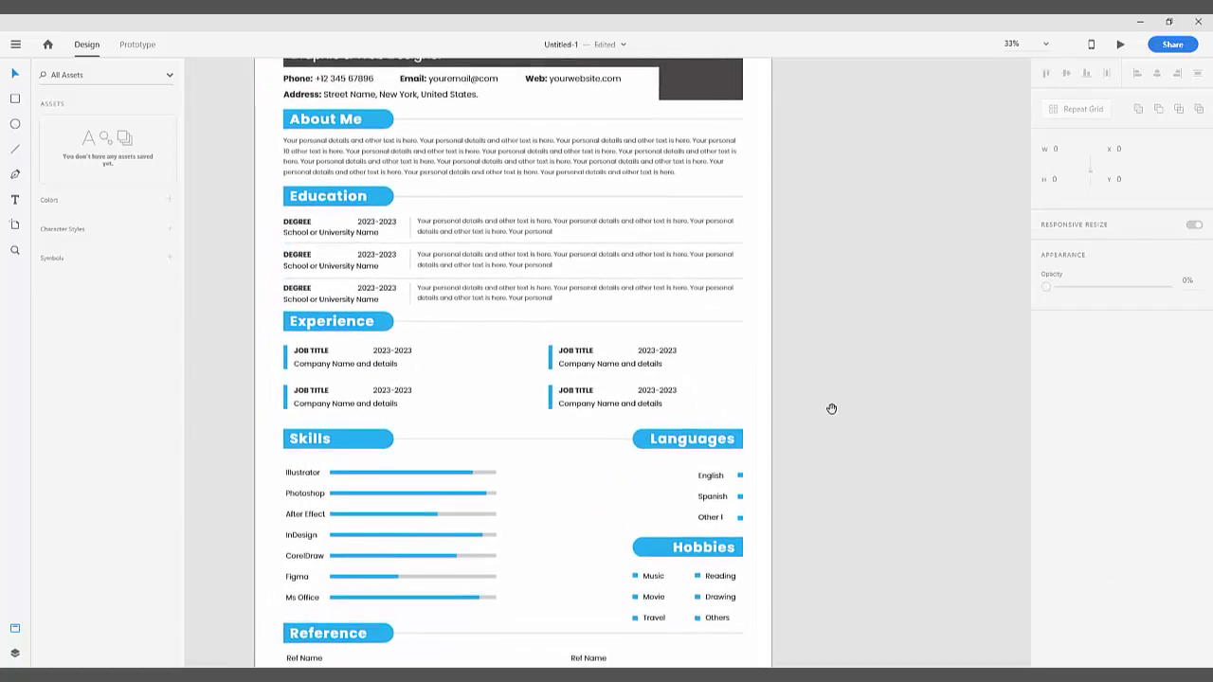
{"action": "scroll", "coordinate": [829, 445], "scroll_direction": "up", "scroll_amount": 3}
{"action": "scroll", "coordinate": [828, 493], "scroll_direction": "down", "scroll_amount": 2}
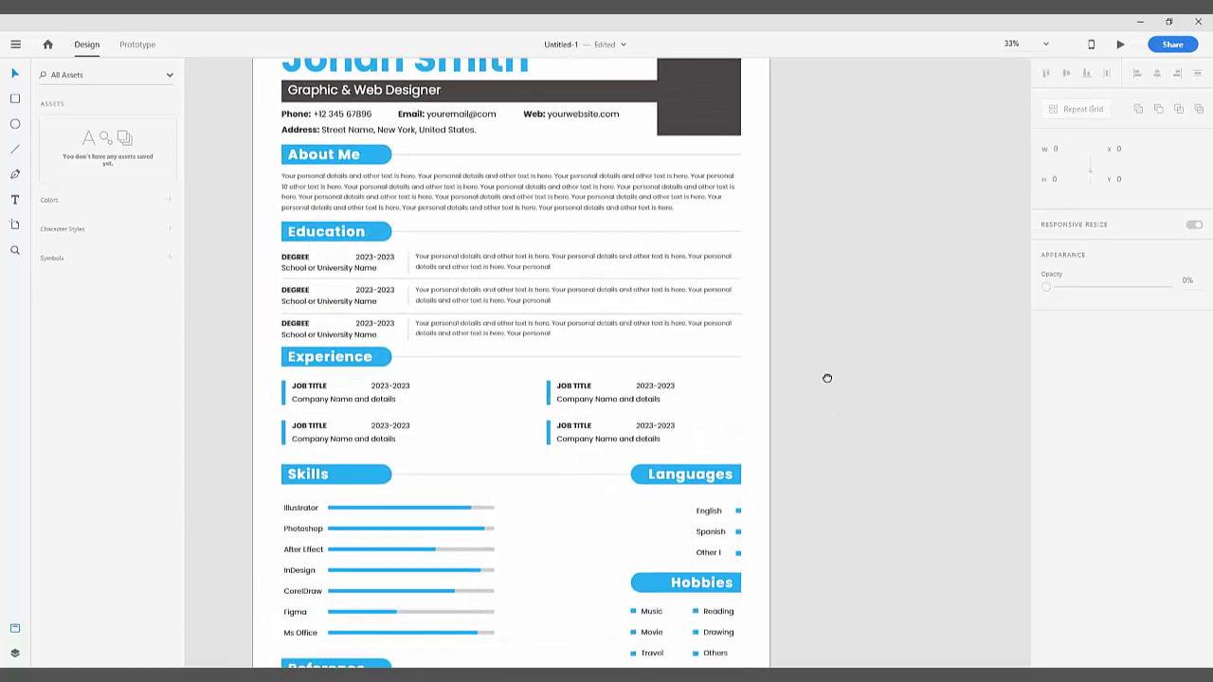
{"action": "scroll", "coordinate": [828, 378], "scroll_direction": "down", "scroll_amount": 2}
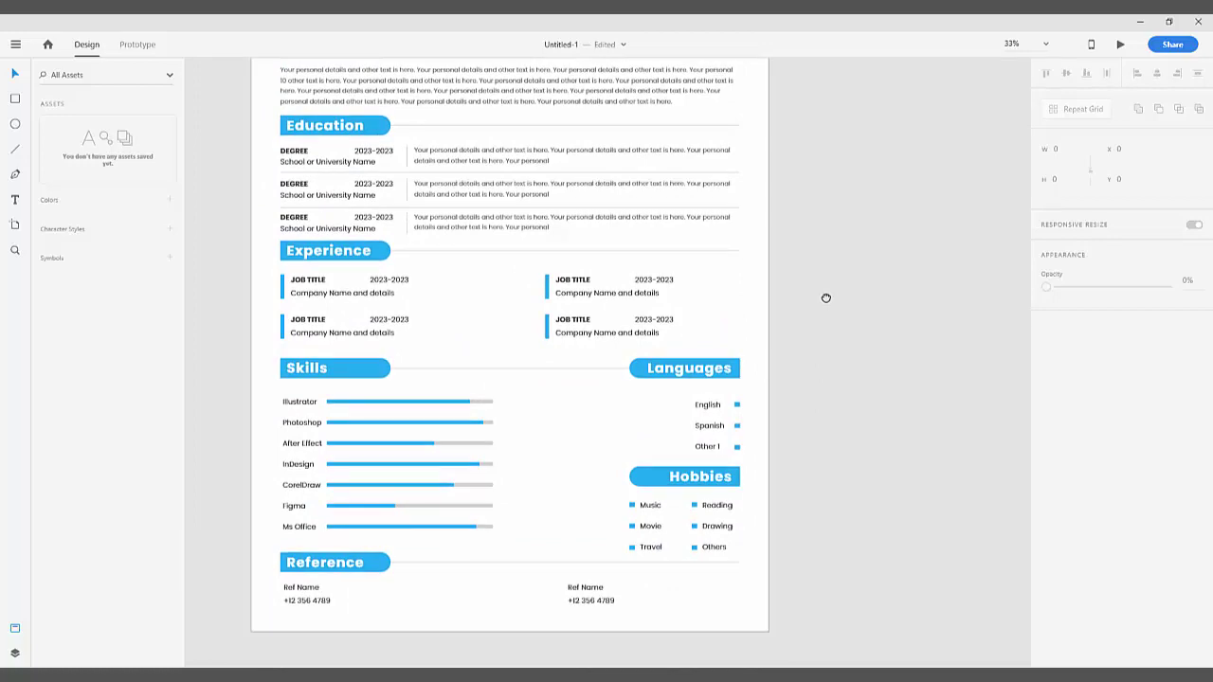
{"action": "left_click_drag", "start_coordinate": [826, 297], "coordinate": [853, 388]}
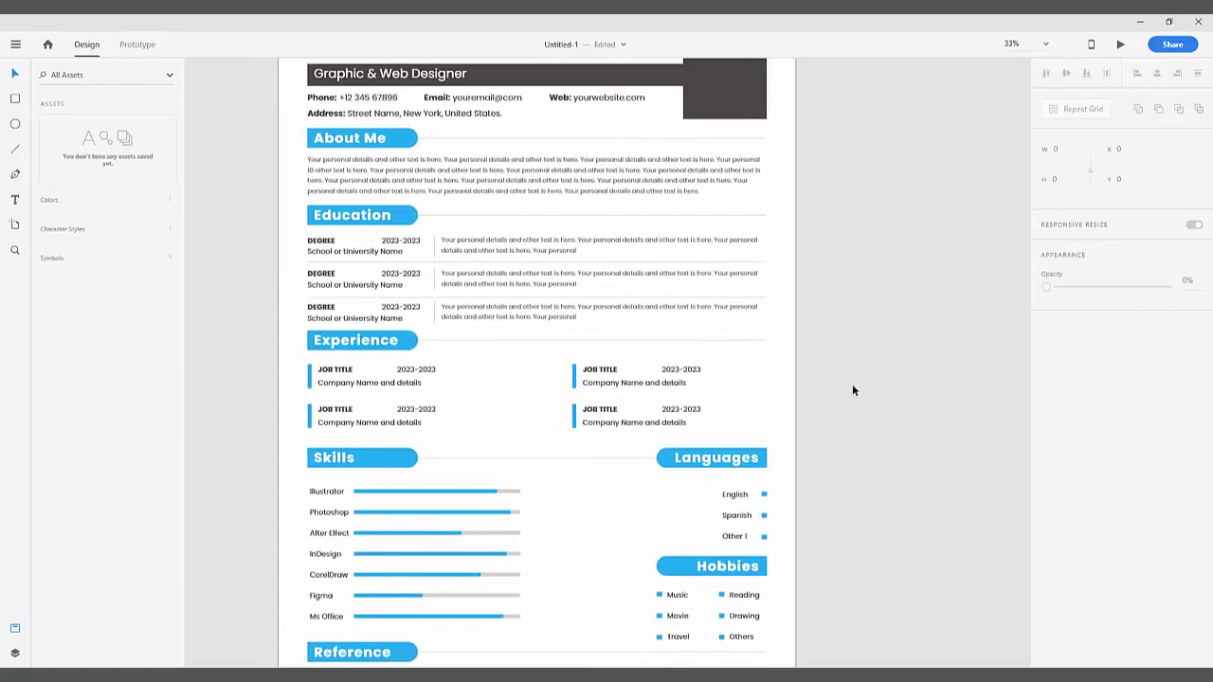
{"action": "key", "text": "ctrl+0"}
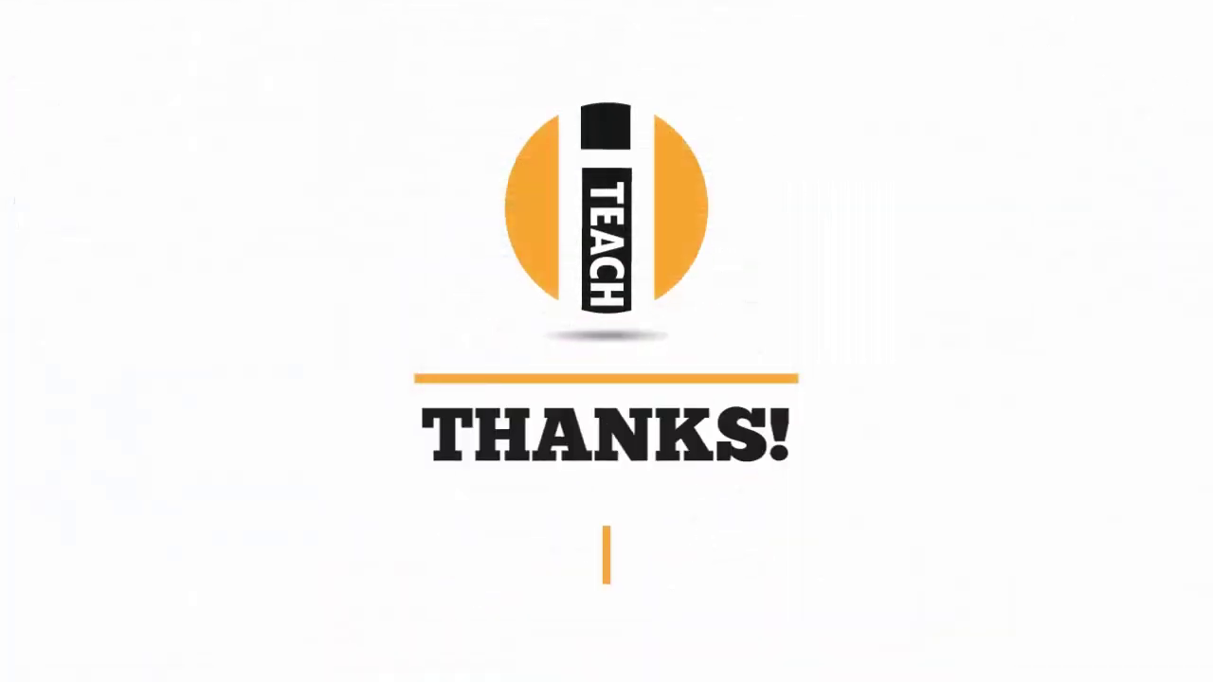